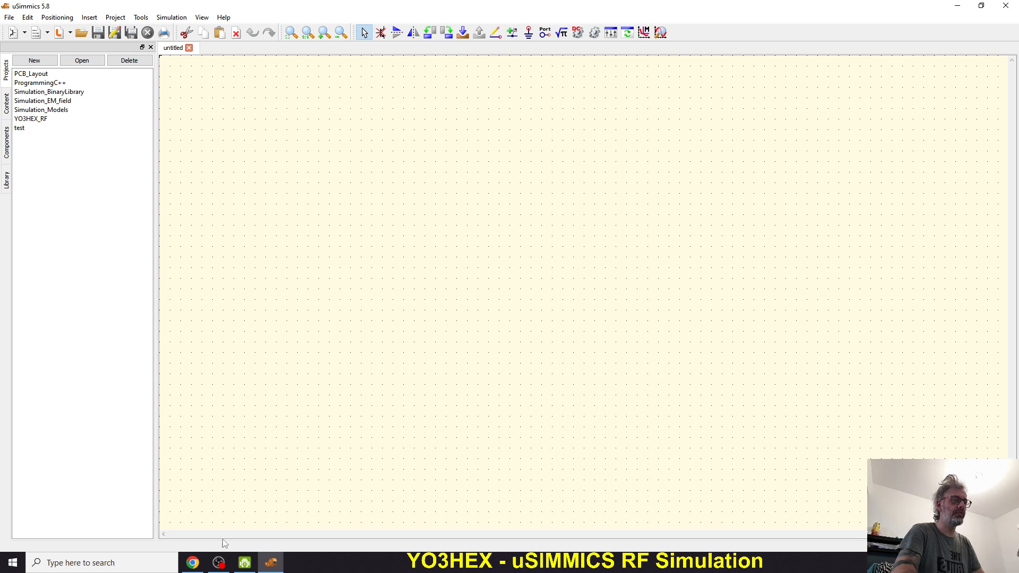
Switch to Chrome to view the uSimmics download page at qucsstudio.de, and return to uSimmics.
click(193, 562)
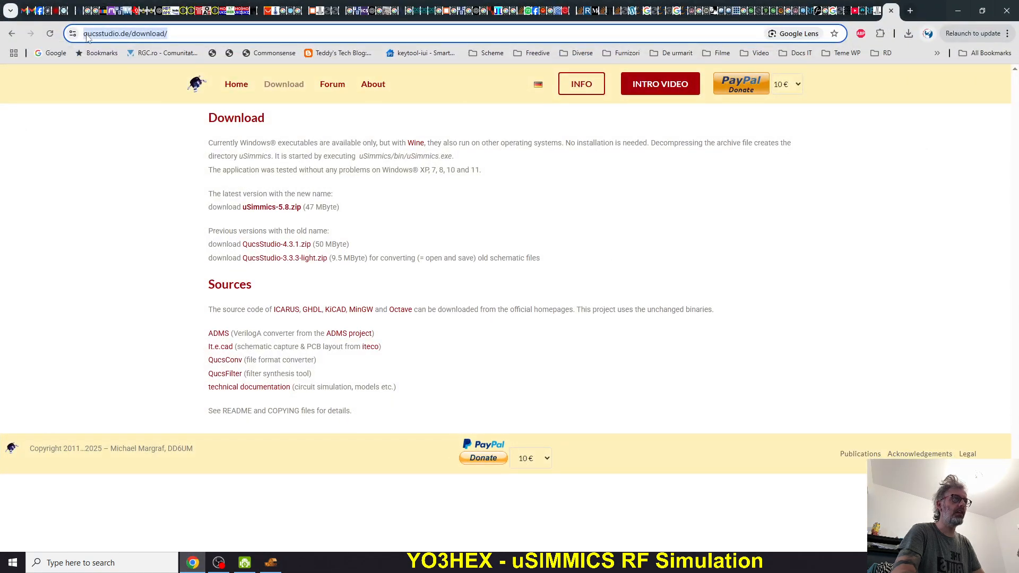
click(197, 39)
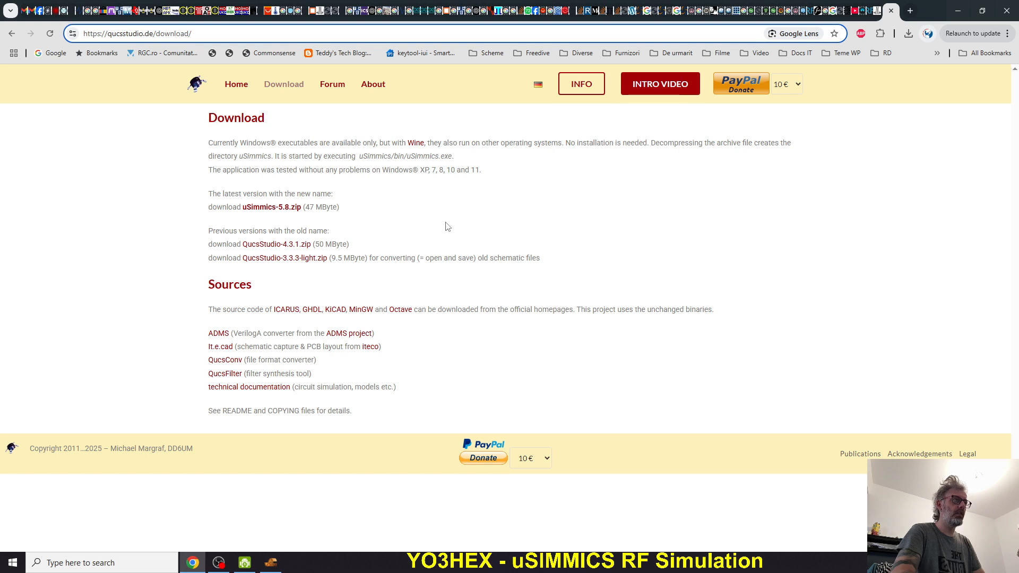
click(271, 564)
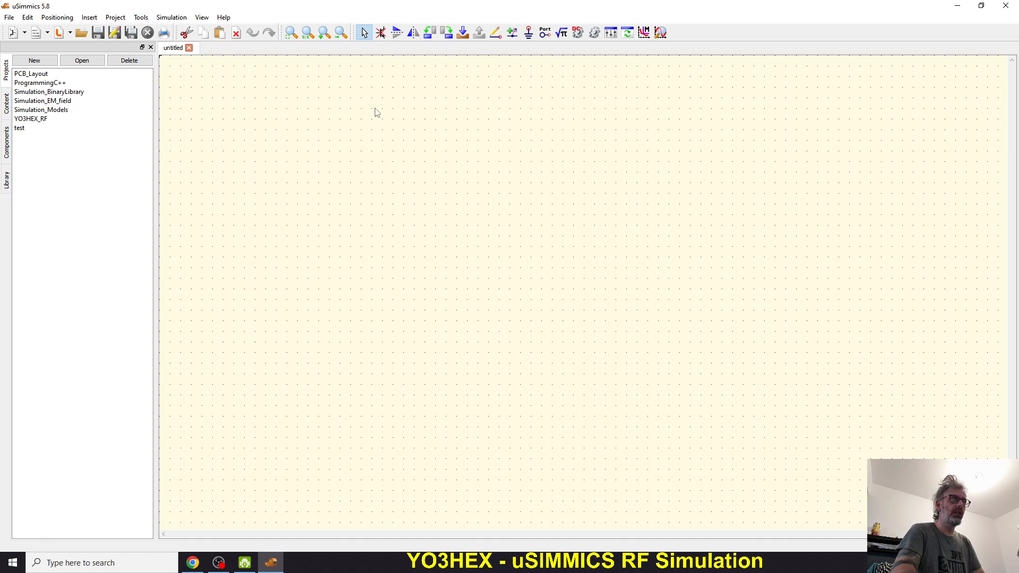
click(150, 19)
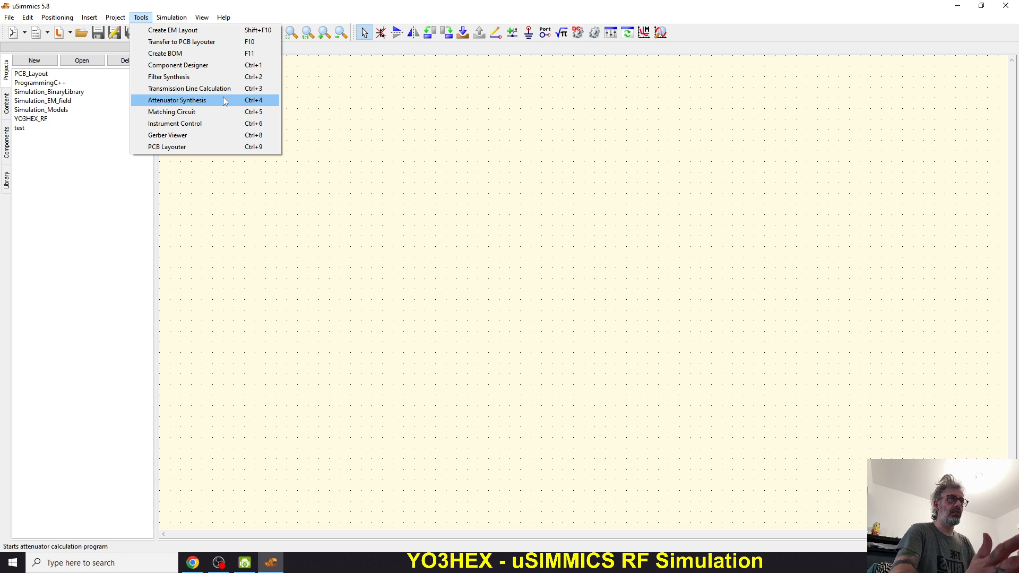
click(402, 181)
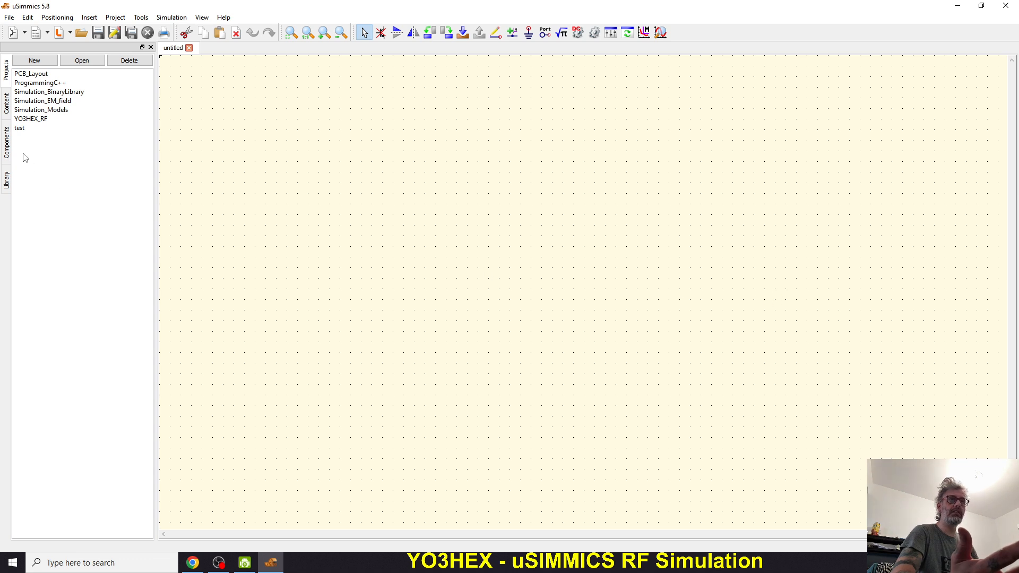
Place an AC Power Source from the sources components in the empty schematic and attach a ground symbol to its lower terminal.
click(9, 146)
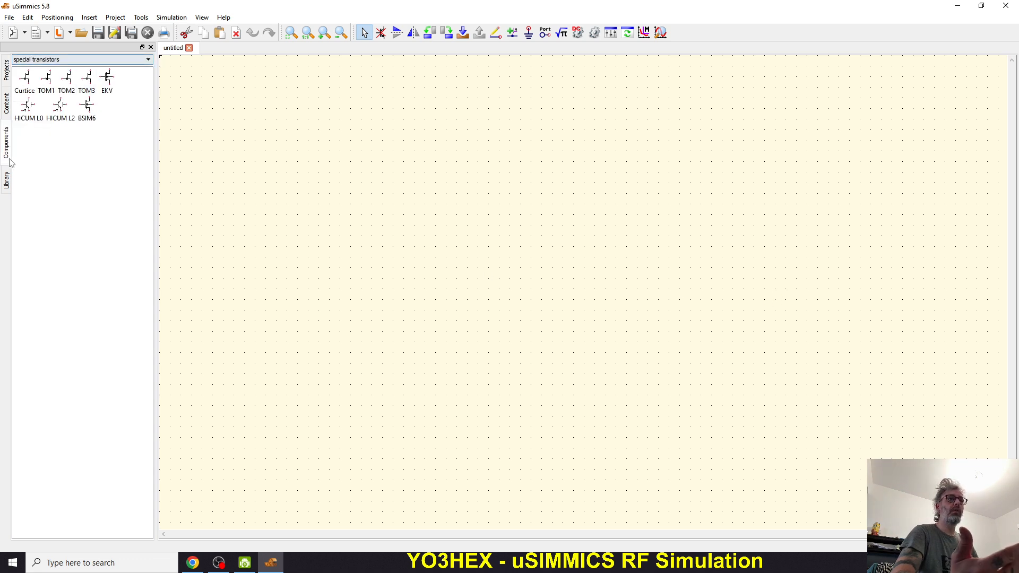
click(68, 60)
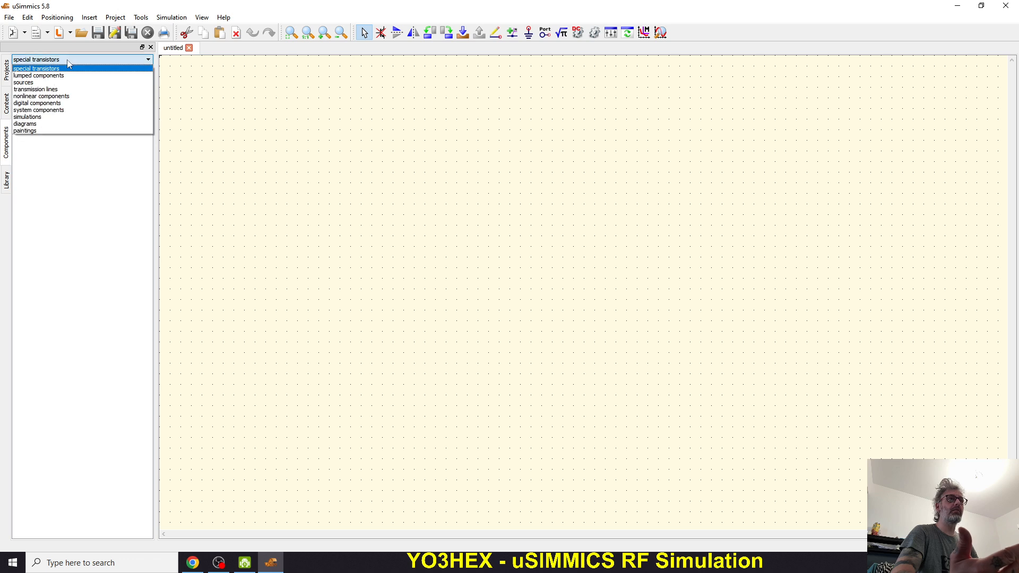
click(53, 83)
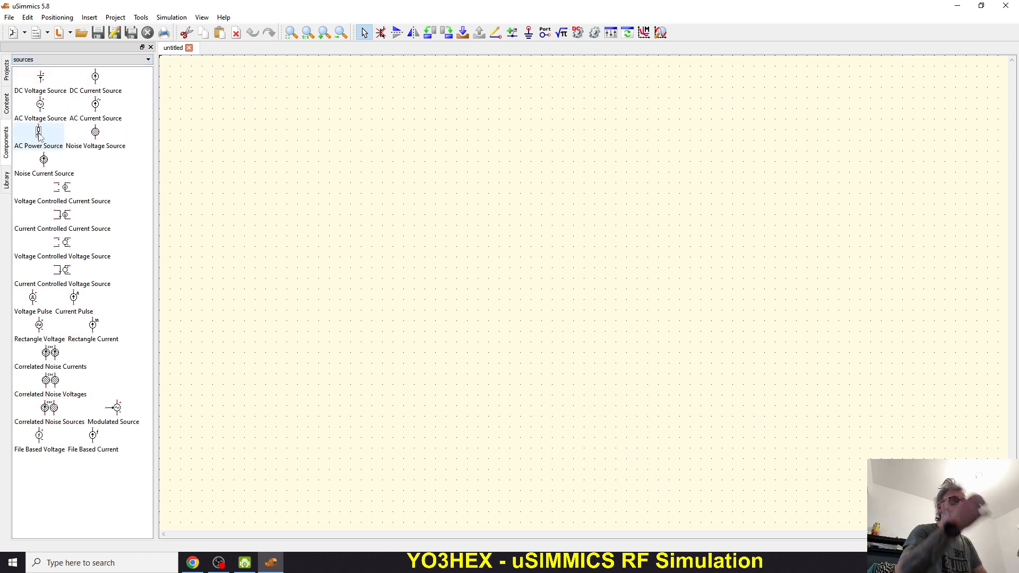
drag(40, 137, 350, 321)
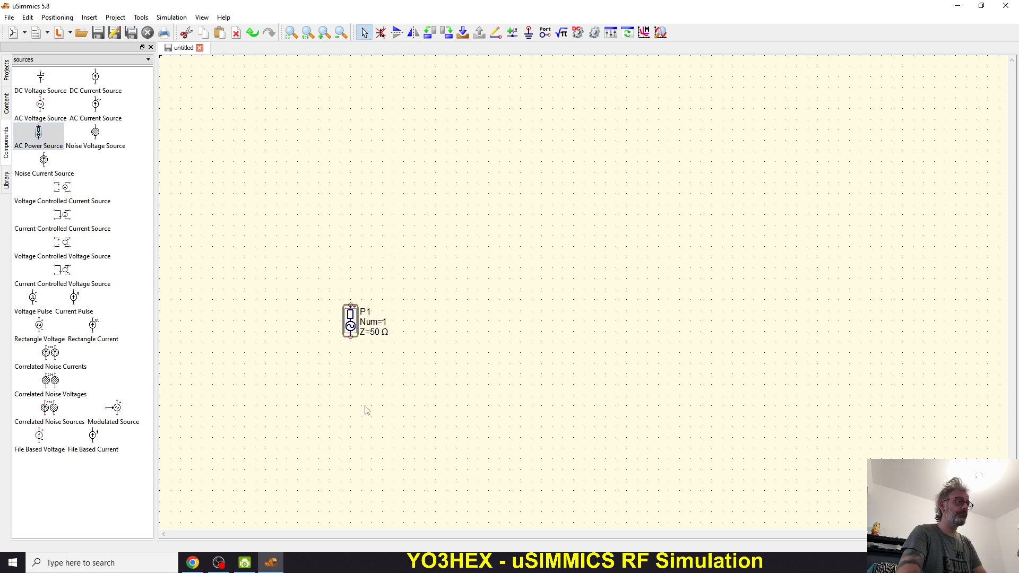
click(360, 379)
click(529, 33)
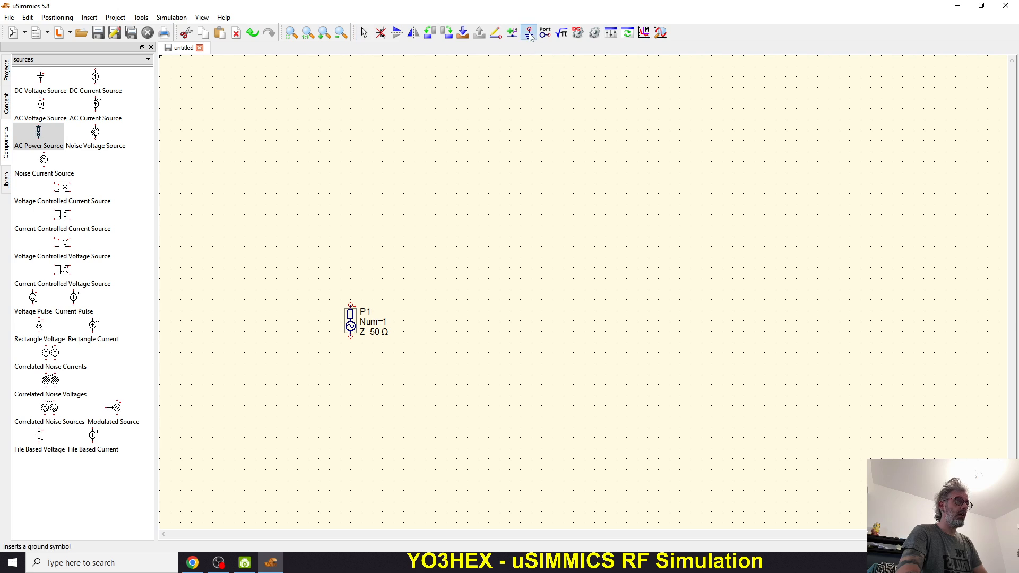
click(351, 344)
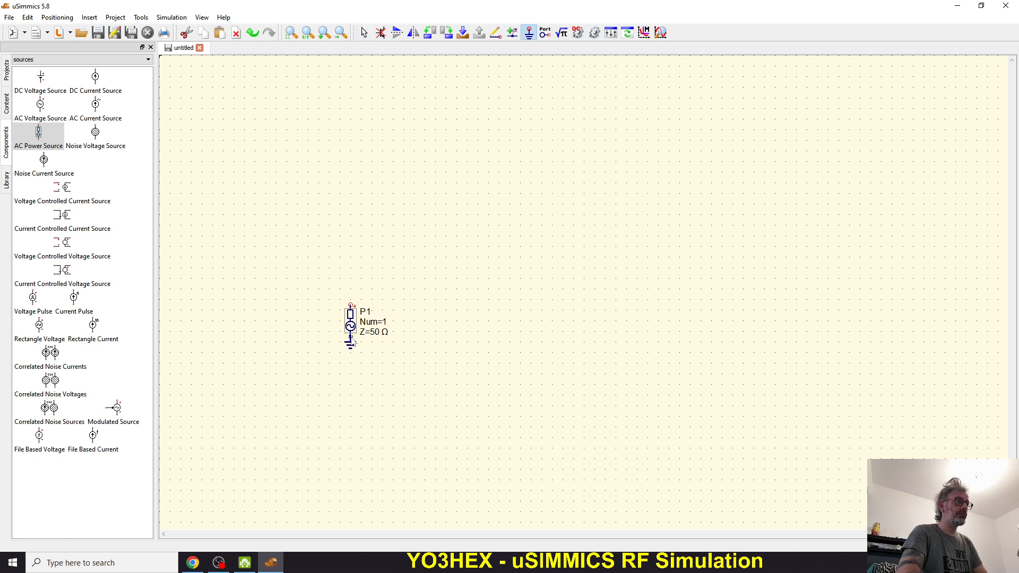
key(Escape)
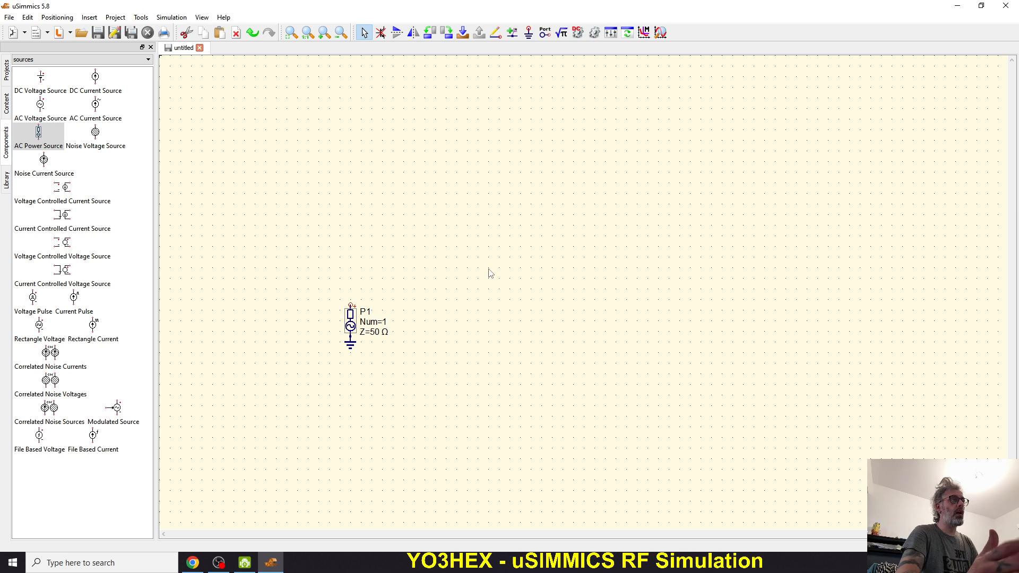
Place a second AC Power Source level with P1 on its right side and ground its lower terminal.
click(39, 133)
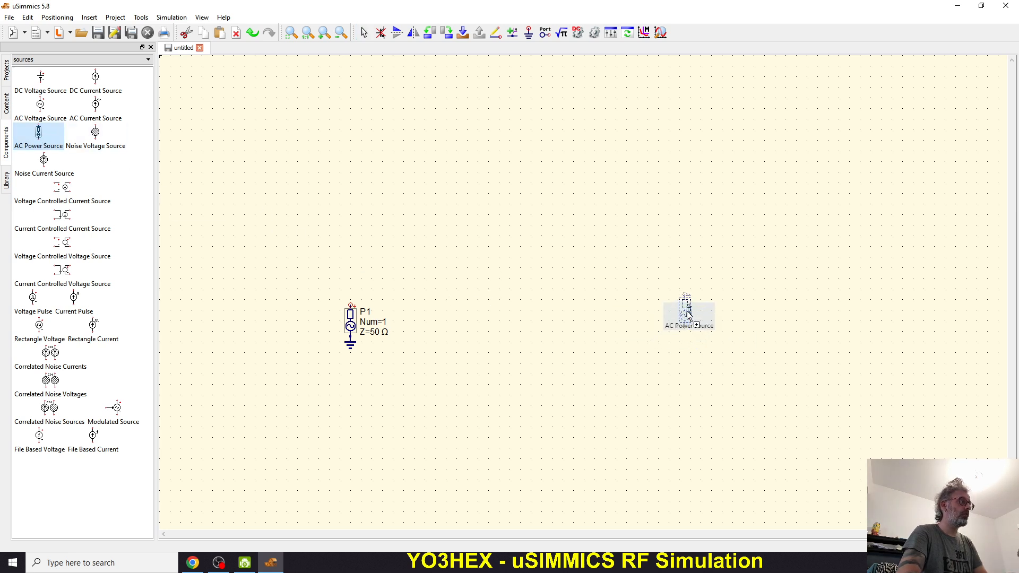
click(691, 322)
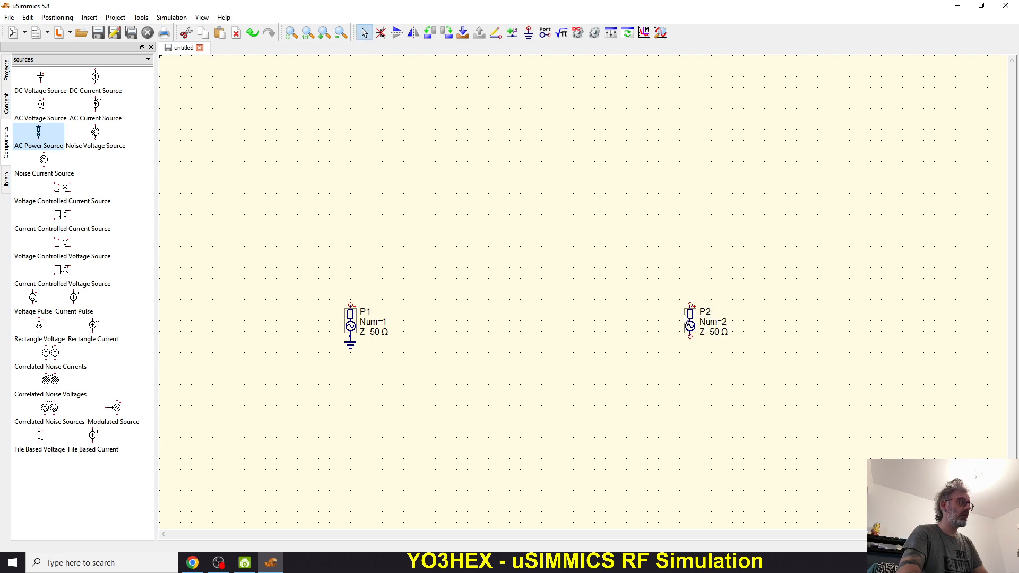
drag(658, 250, 781, 382)
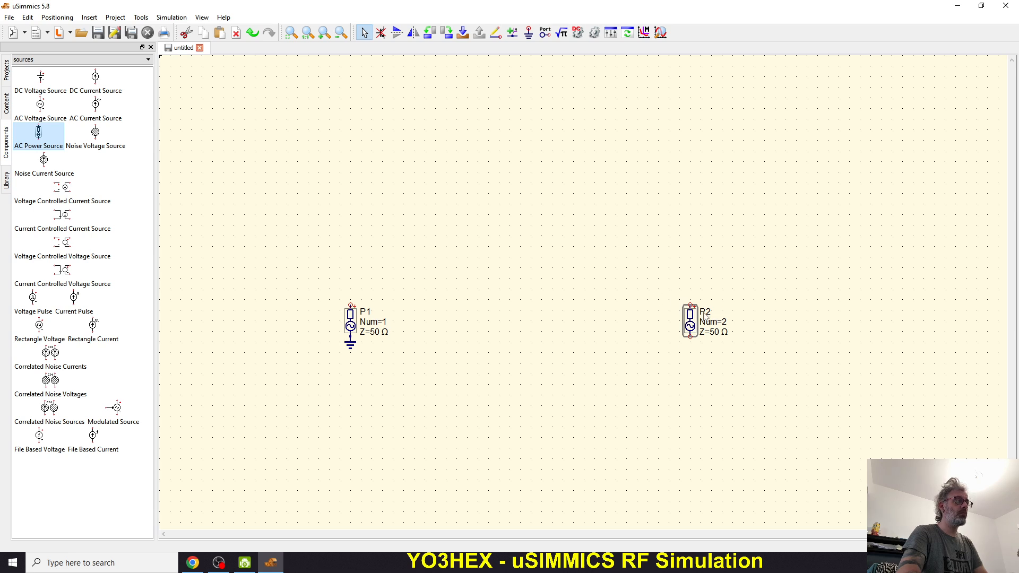
click(529, 33)
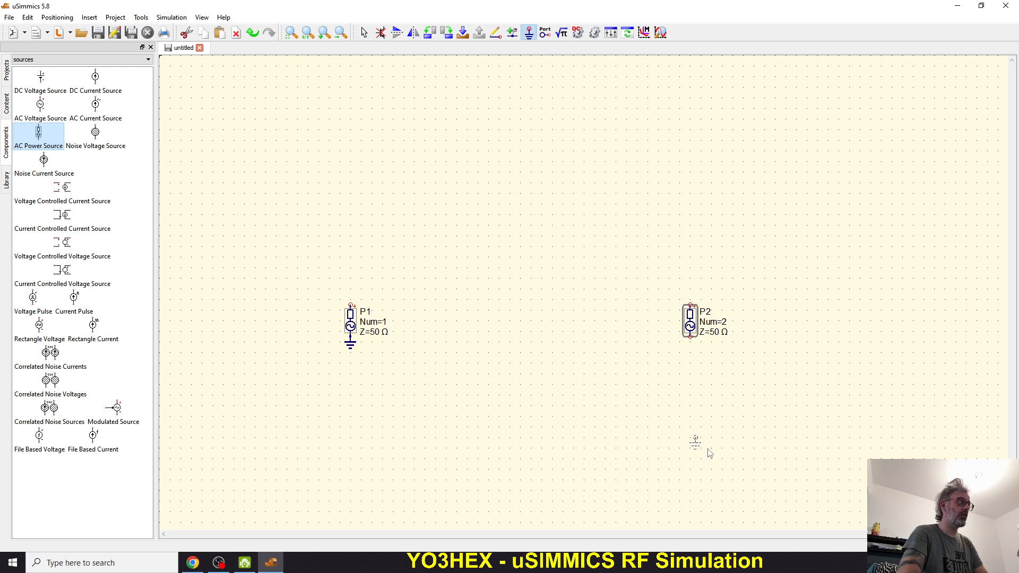
click(691, 344)
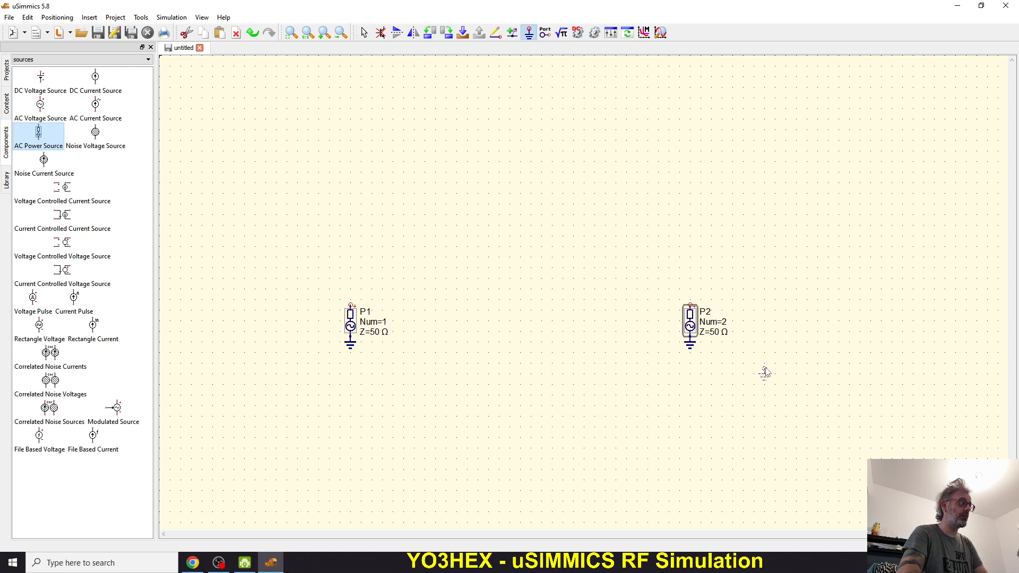
key(Escape)
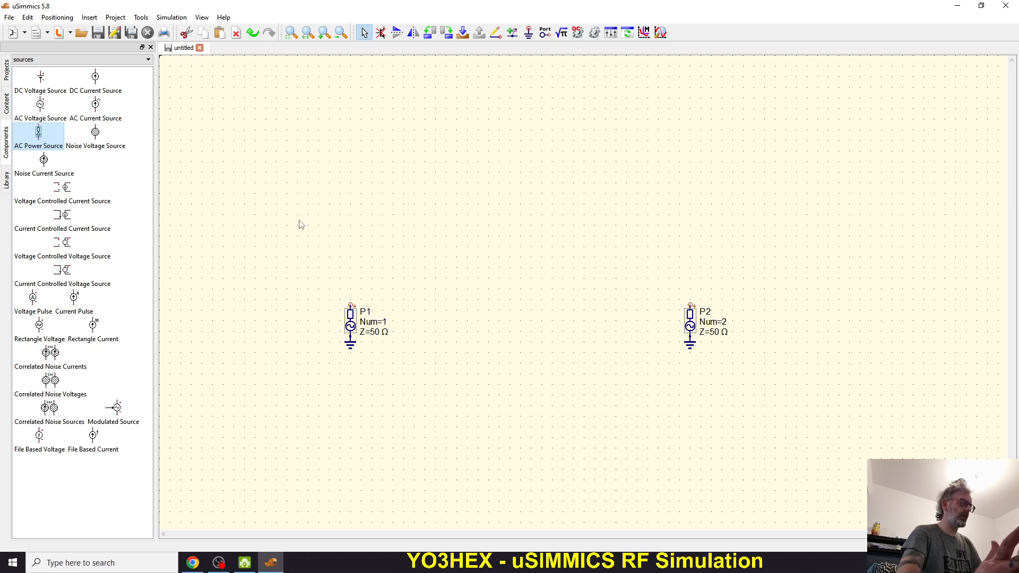
drag(297, 222, 841, 422)
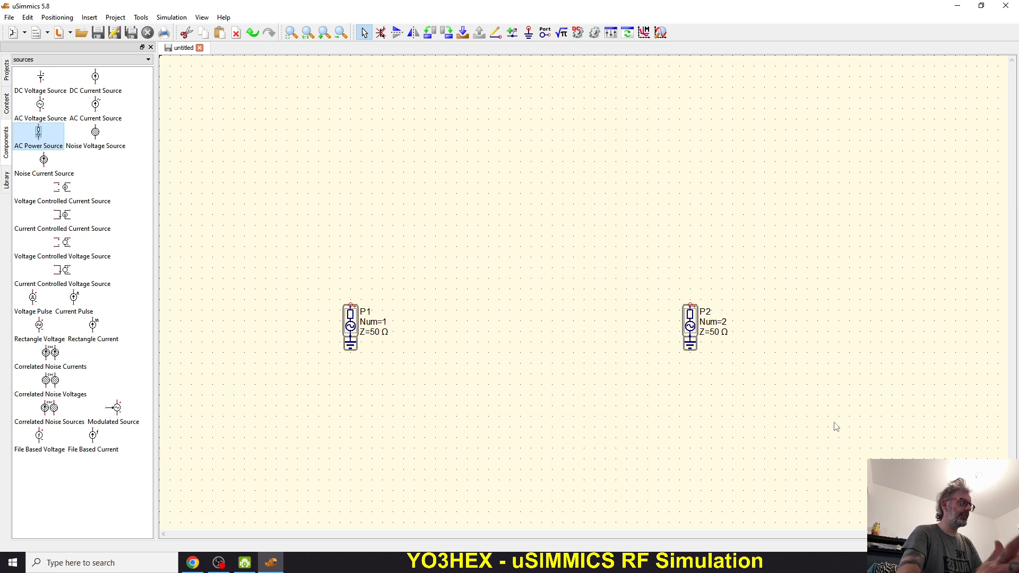
click(676, 412)
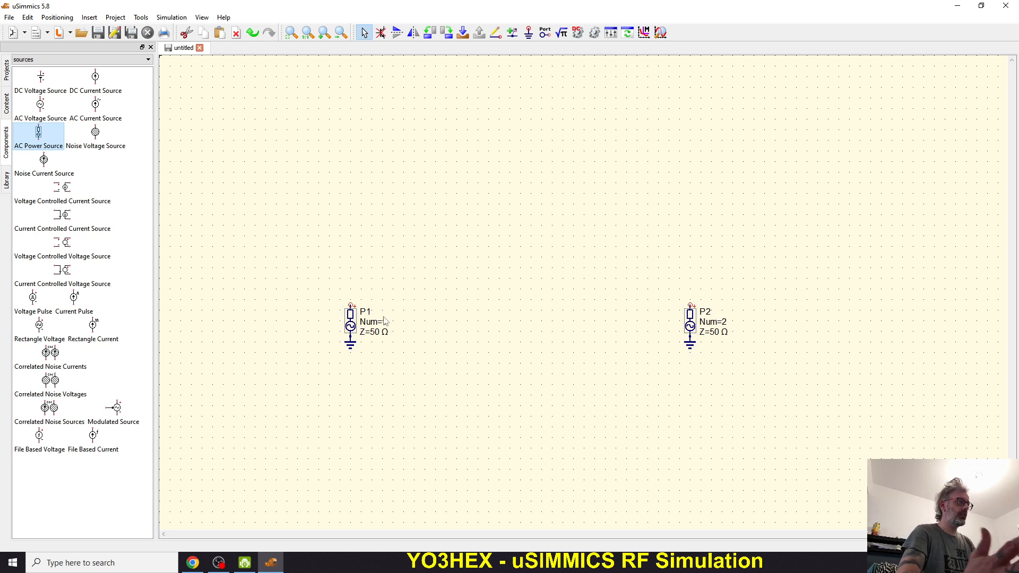
Examine the port impedance, AC power and frequency parameters of sources P1 and P2, closing both property dialogs without changes.
double_click(350, 326)
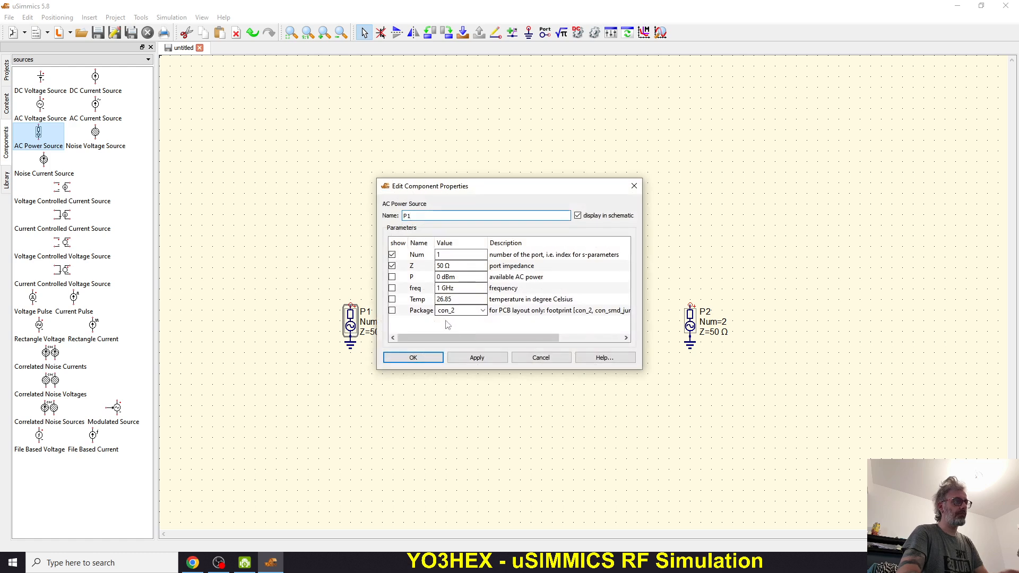
drag(470, 277, 407, 275)
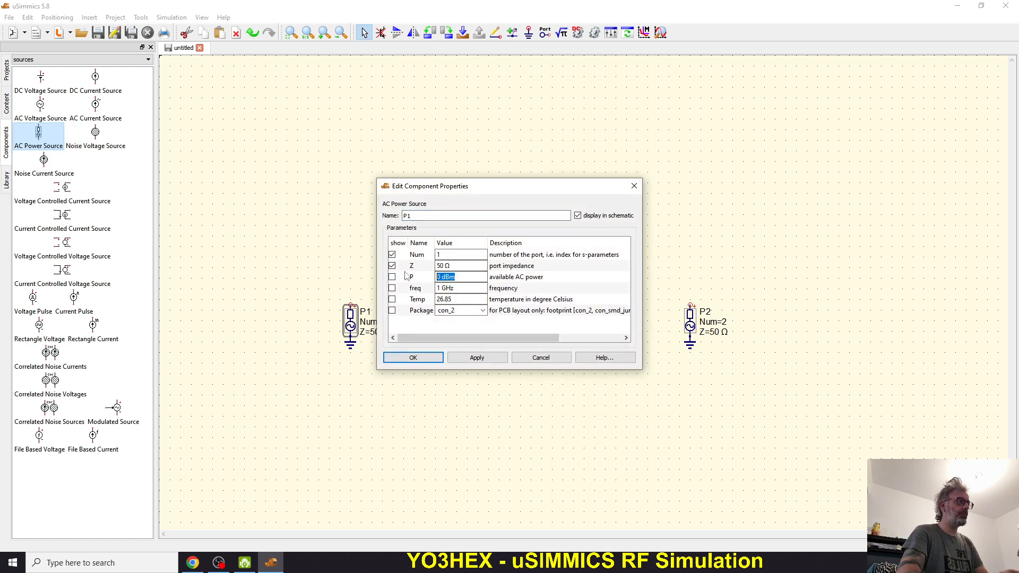
drag(471, 266, 411, 269)
click(482, 288)
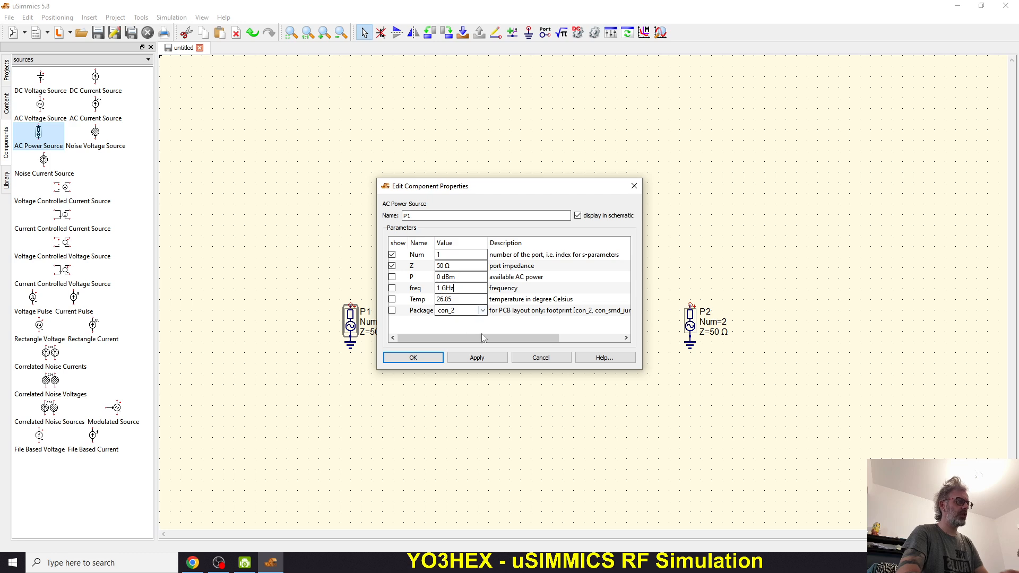
click(538, 359)
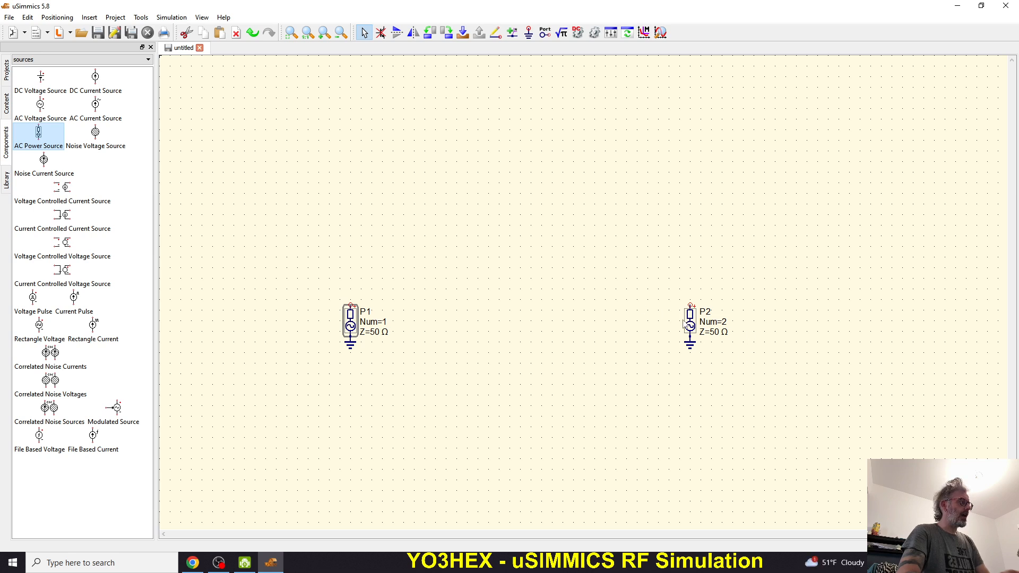
click(691, 325)
double_click(692, 326)
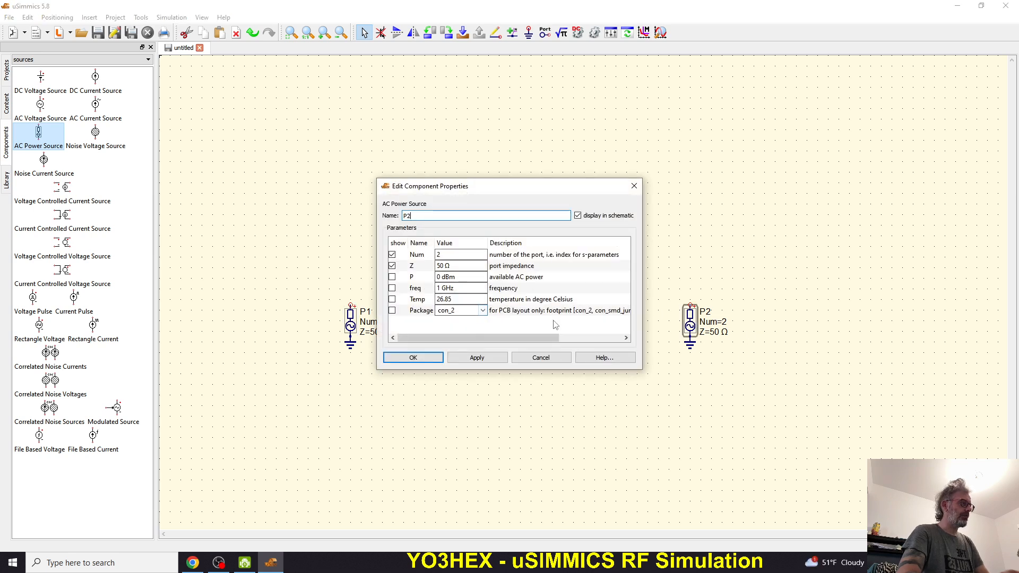
click(545, 358)
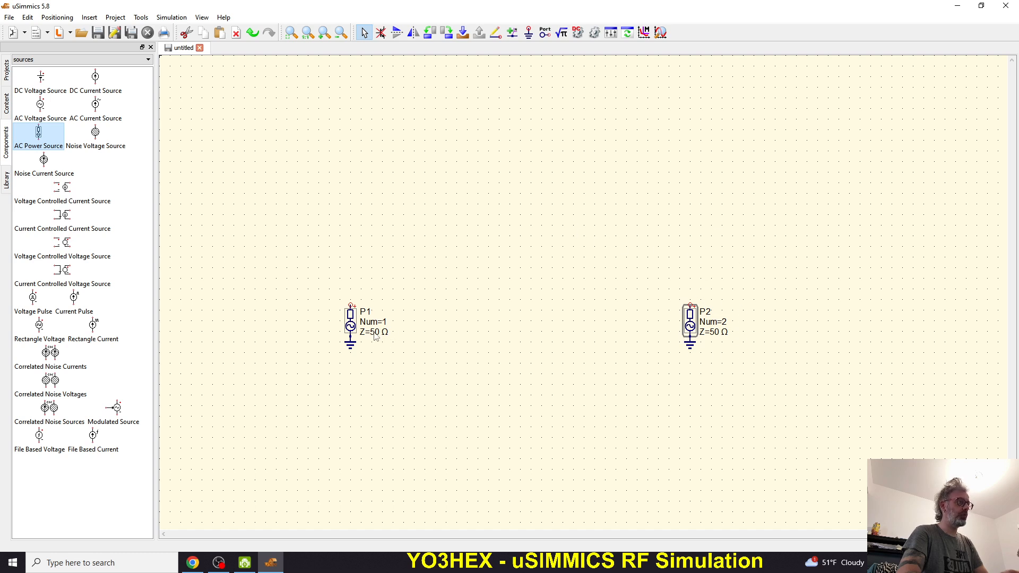
Try a port impedance of 200 Ω on source P2, and set it back to 50 Ω.
double_click(716, 332)
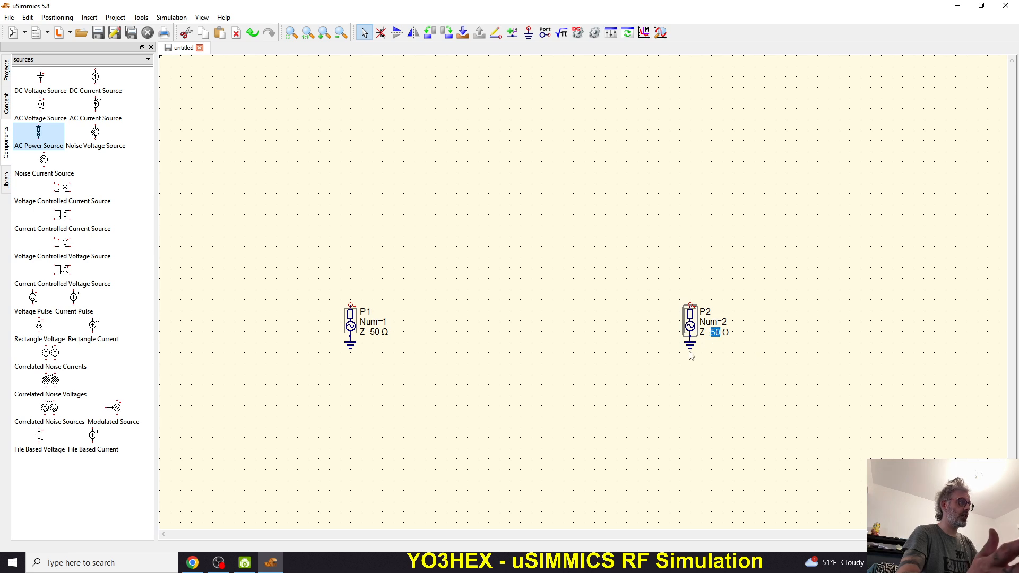
text(200)
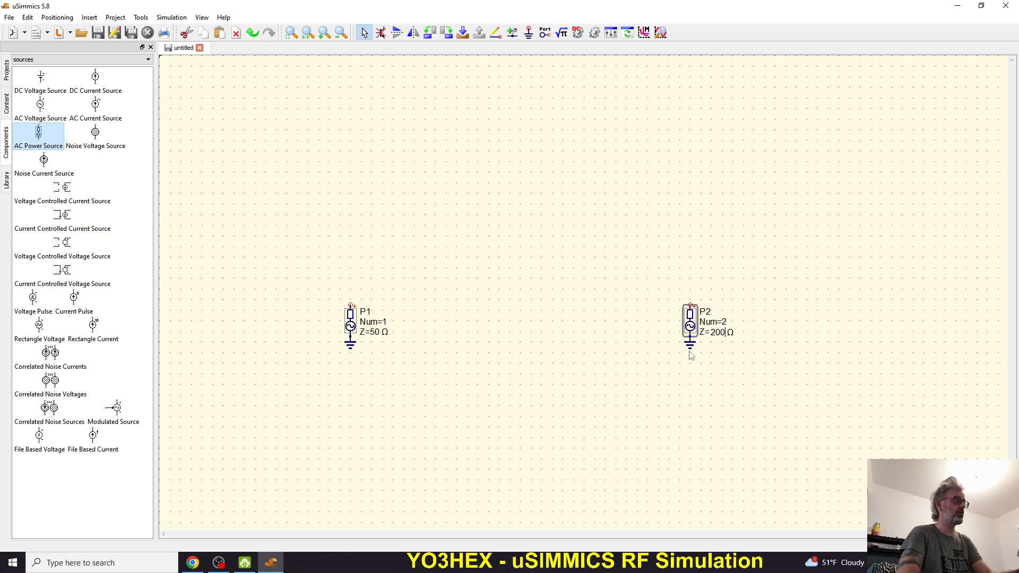
key(Return)
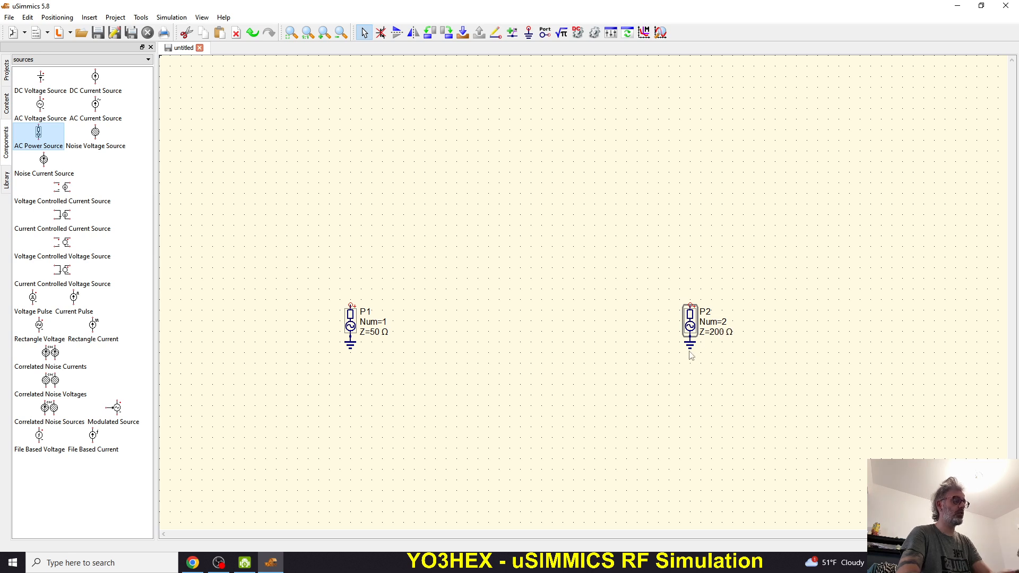
click(720, 335)
text(50)
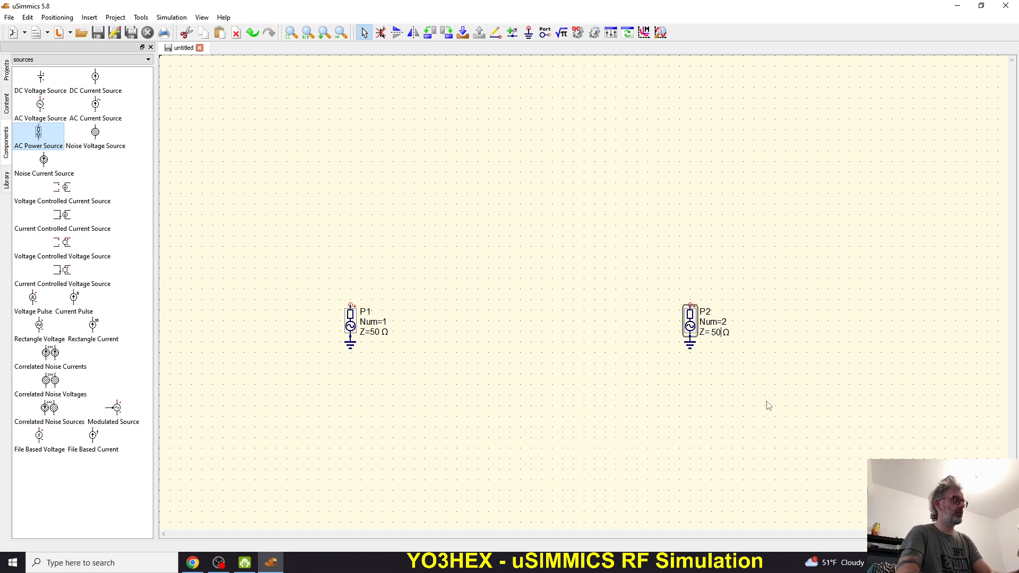
key(Return)
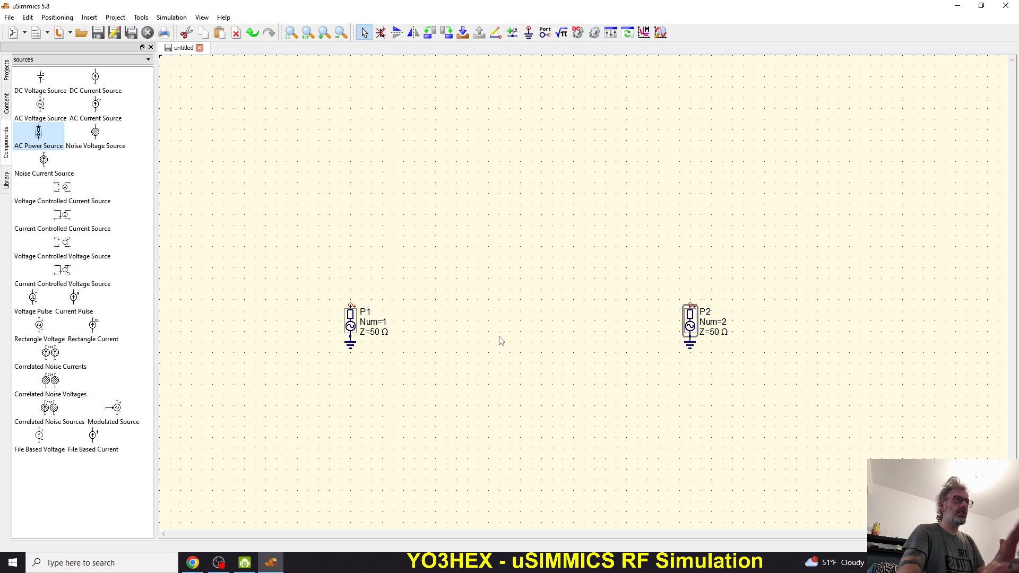
Place a Microstrip Line from the transmission lines components between the two AC power sources, slightly above them.
click(101, 60)
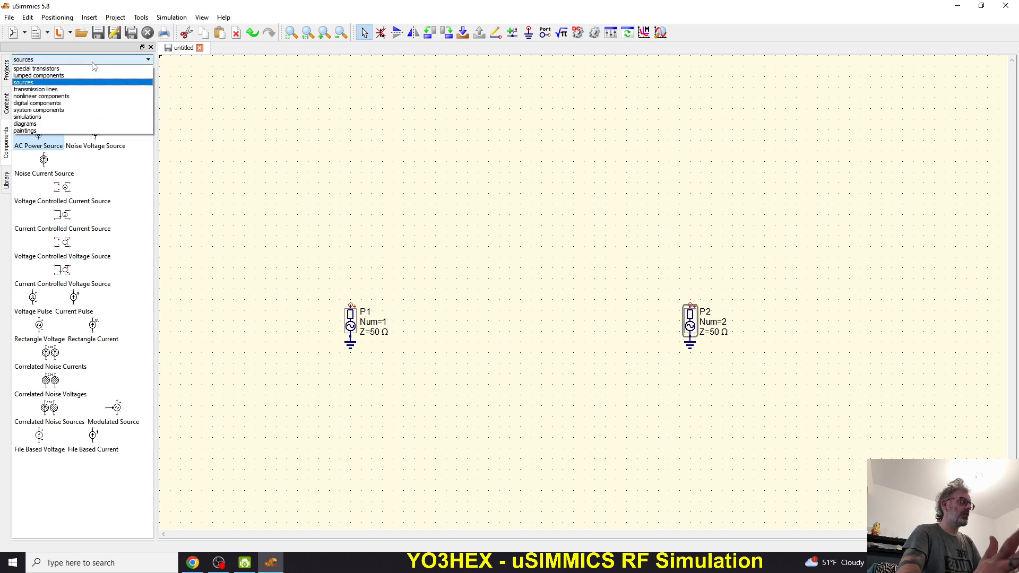
click(60, 90)
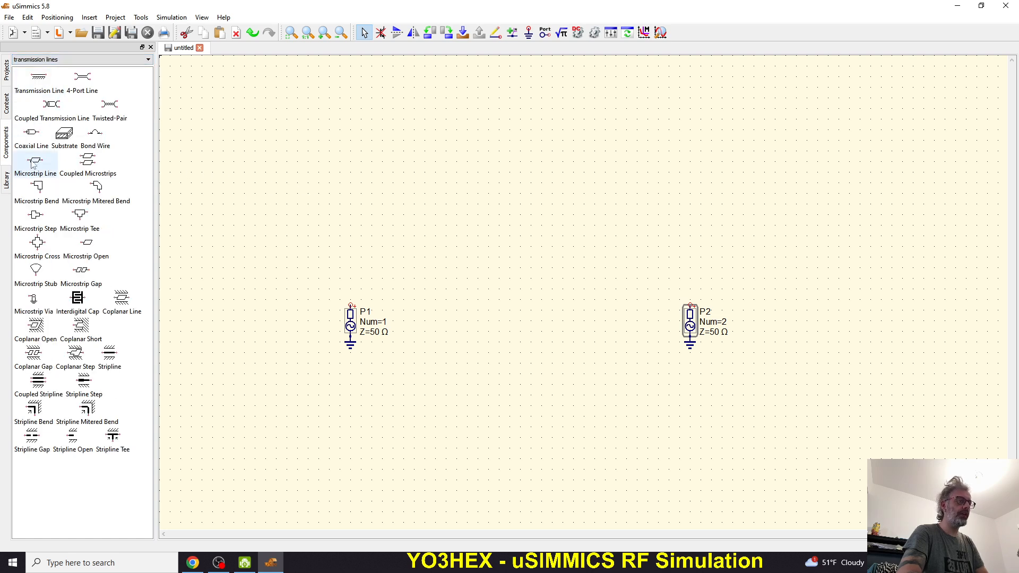
drag(36, 163, 528, 270)
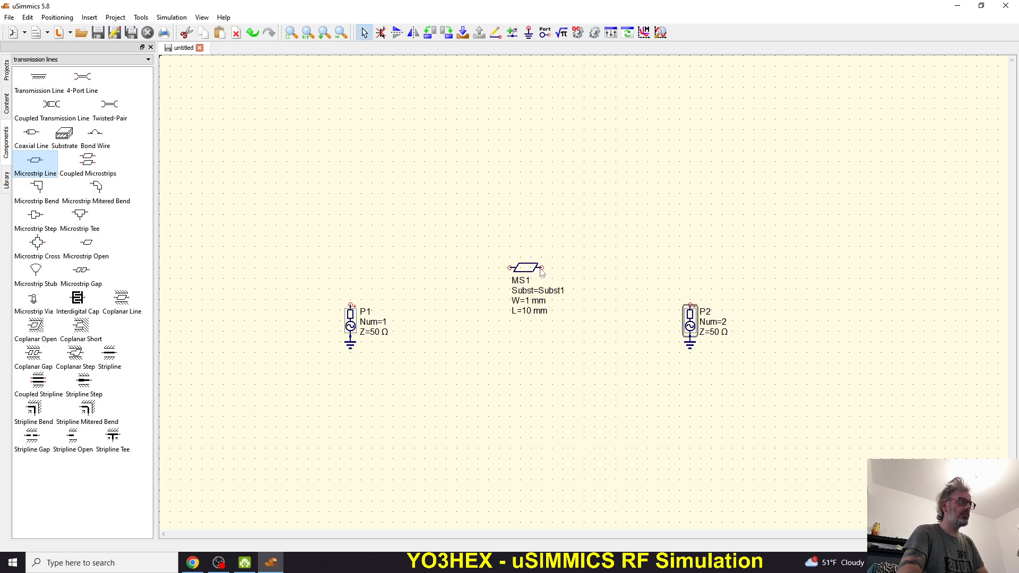
Wire the right terminal of microstrip line MS1 to the upper terminal of source P2 with a right-angle corner above P2.
click(495, 32)
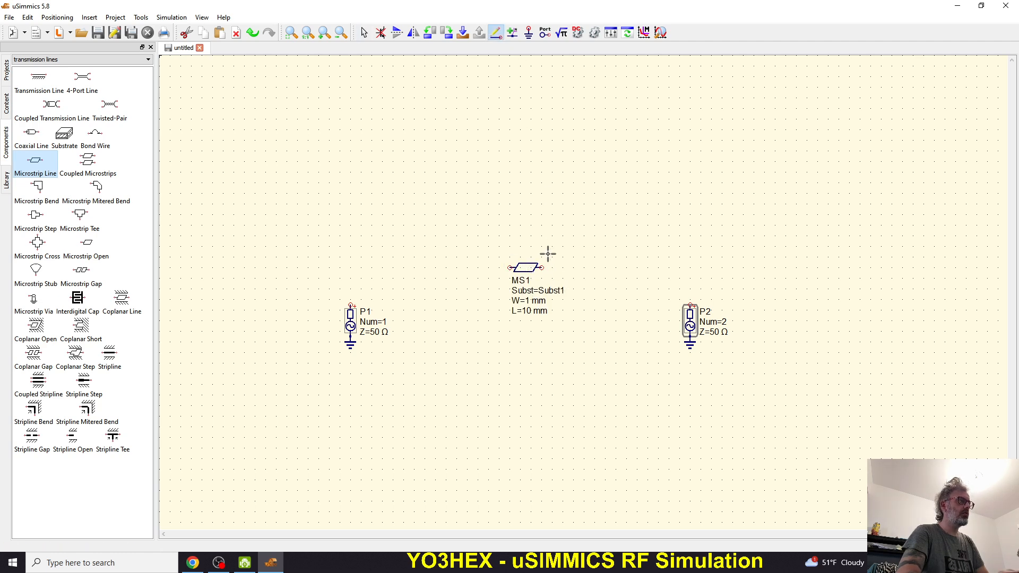
click(541, 267)
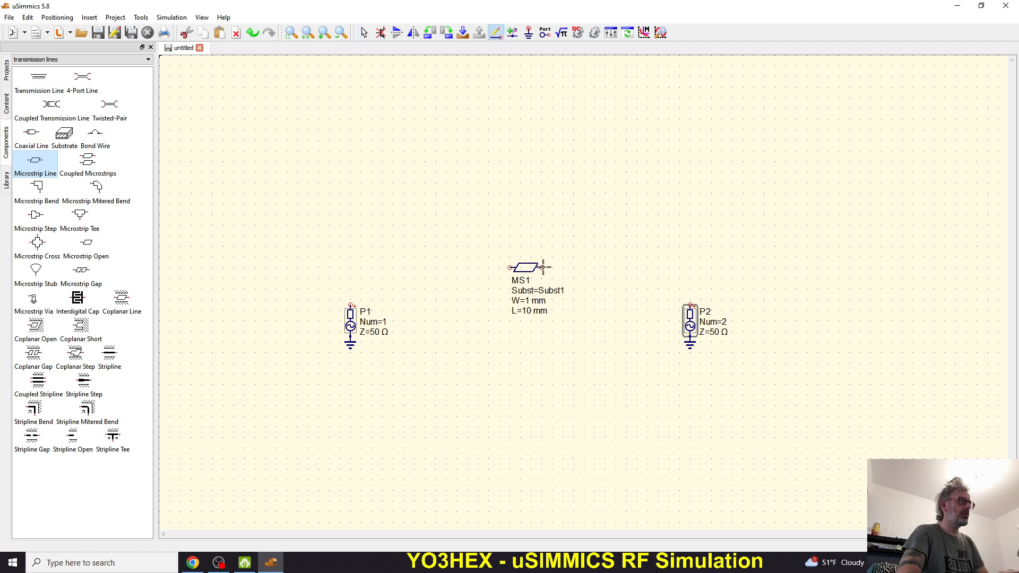
click(688, 267)
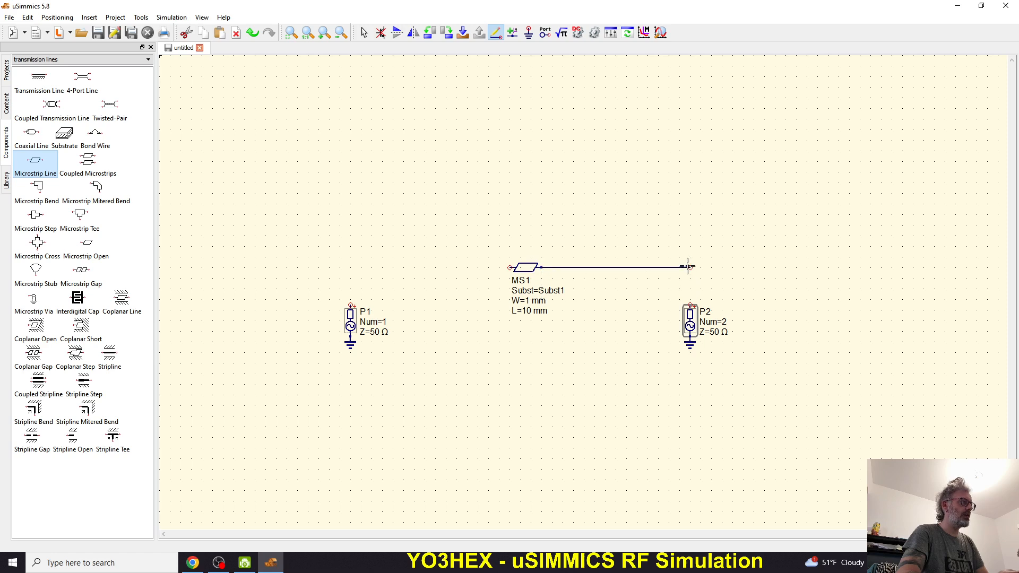
click(690, 307)
click(511, 267)
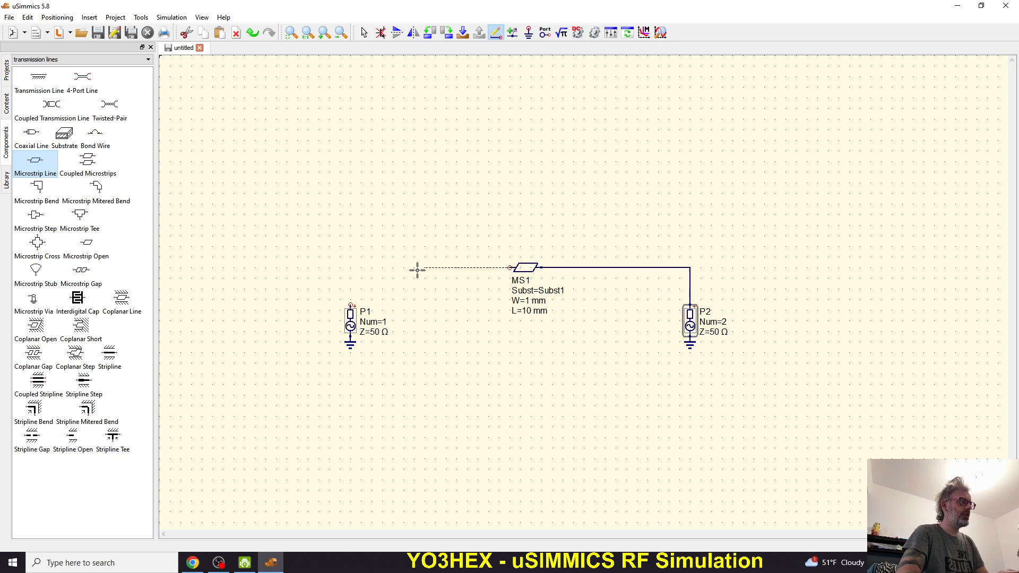
click(350, 274)
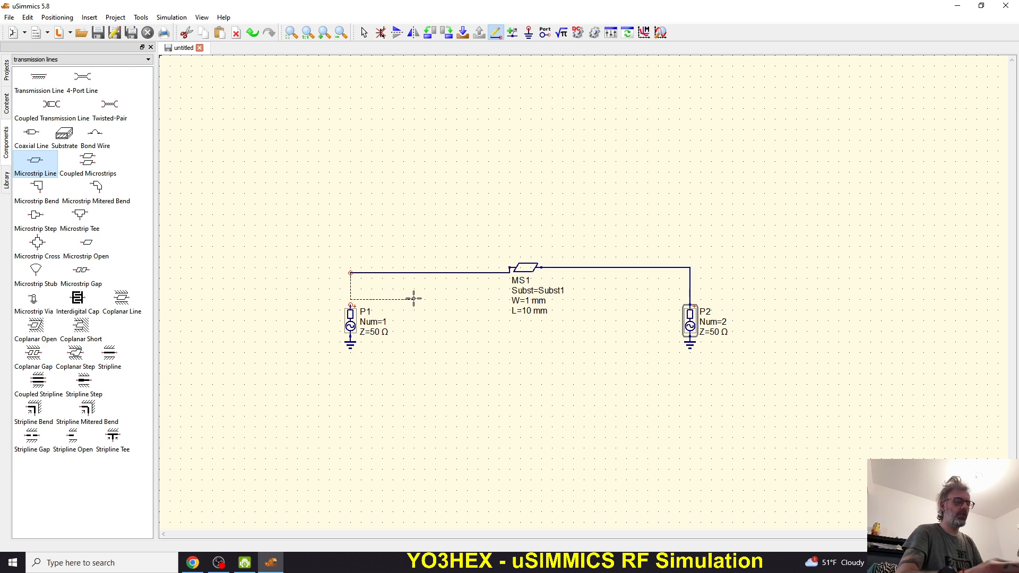
key(ctrl+z)
key(Escape)
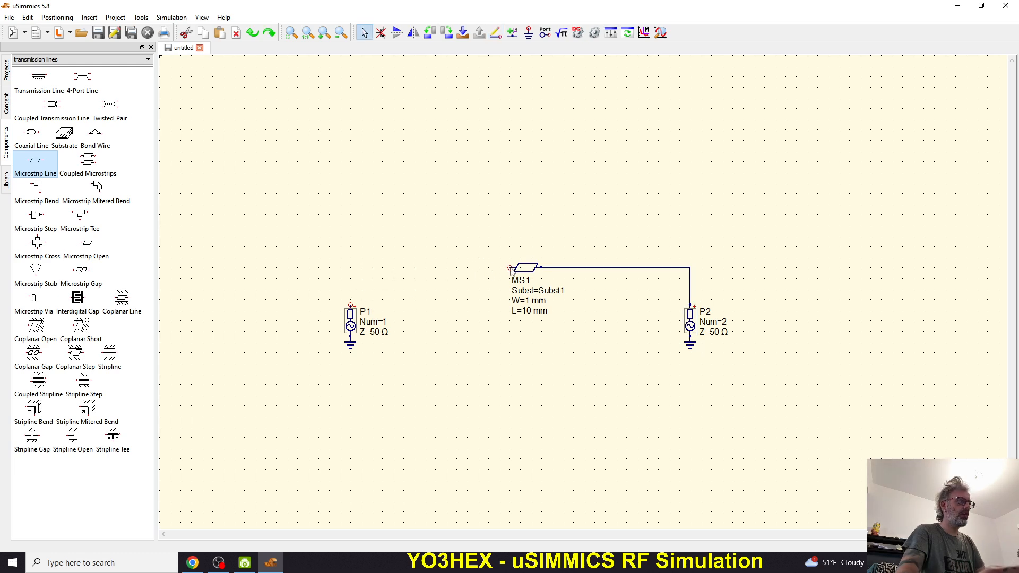
Try to wire the left terminal of MS1 to P1 with a run slightly below the terminal's level, and delete that wire.
click(496, 34)
click(510, 267)
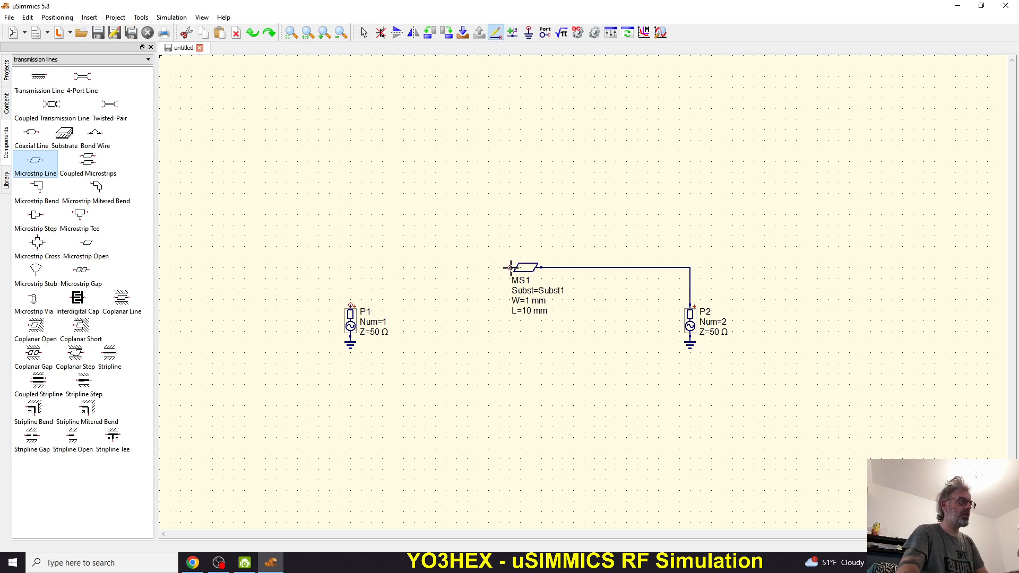
click(350, 274)
click(351, 307)
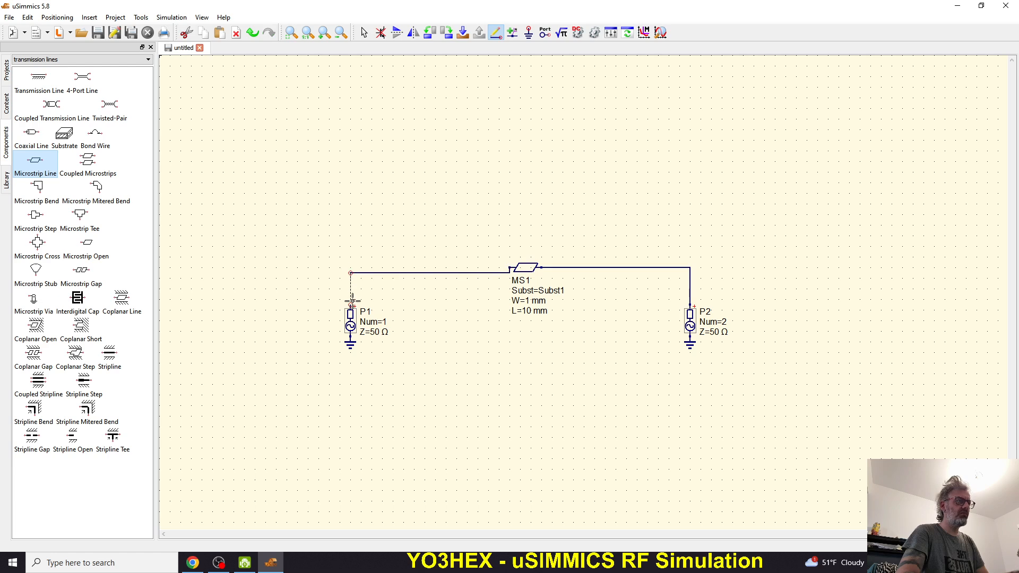
key(Escape)
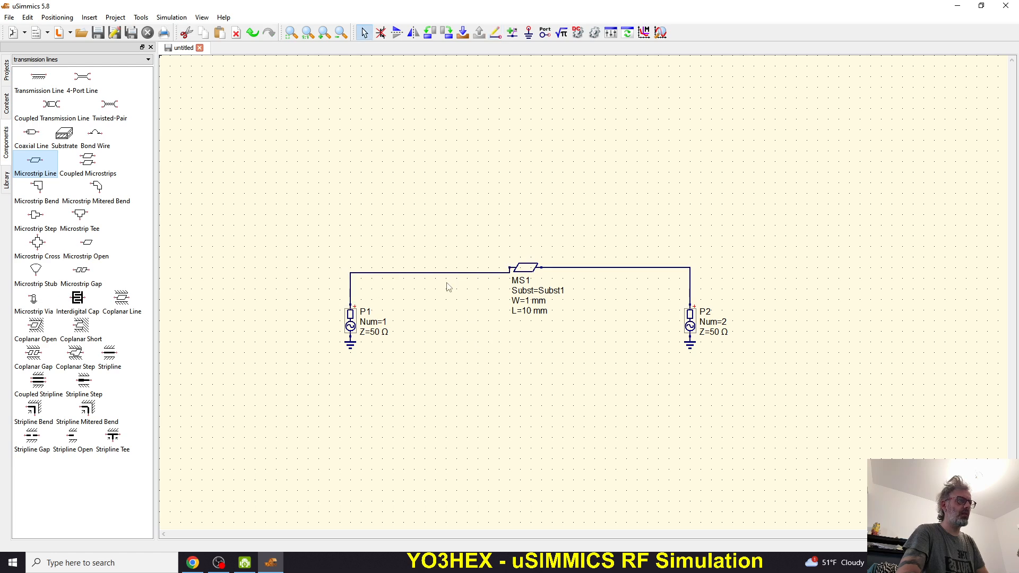
click(434, 274)
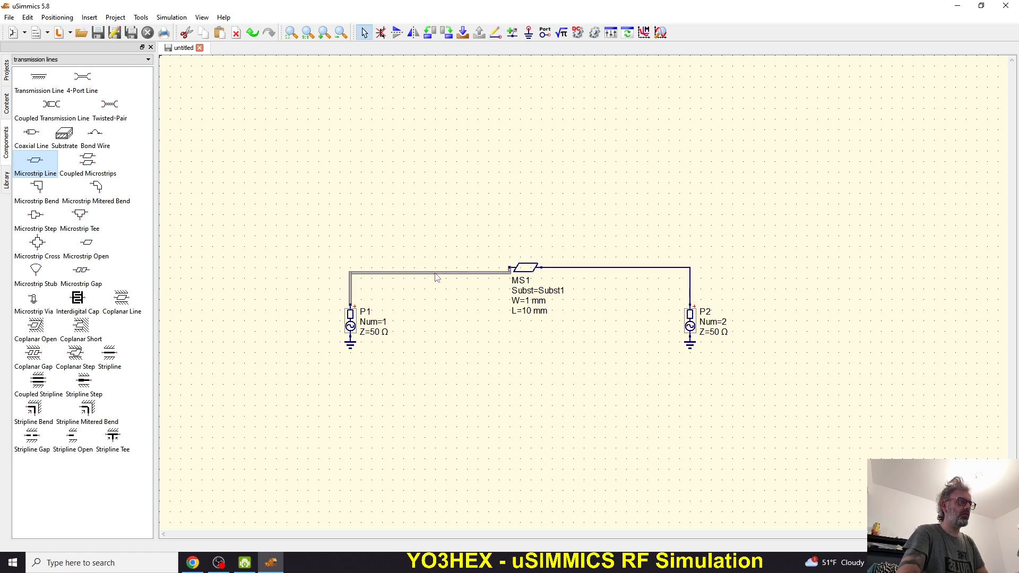
click(466, 342)
click(485, 273)
key(Delete)
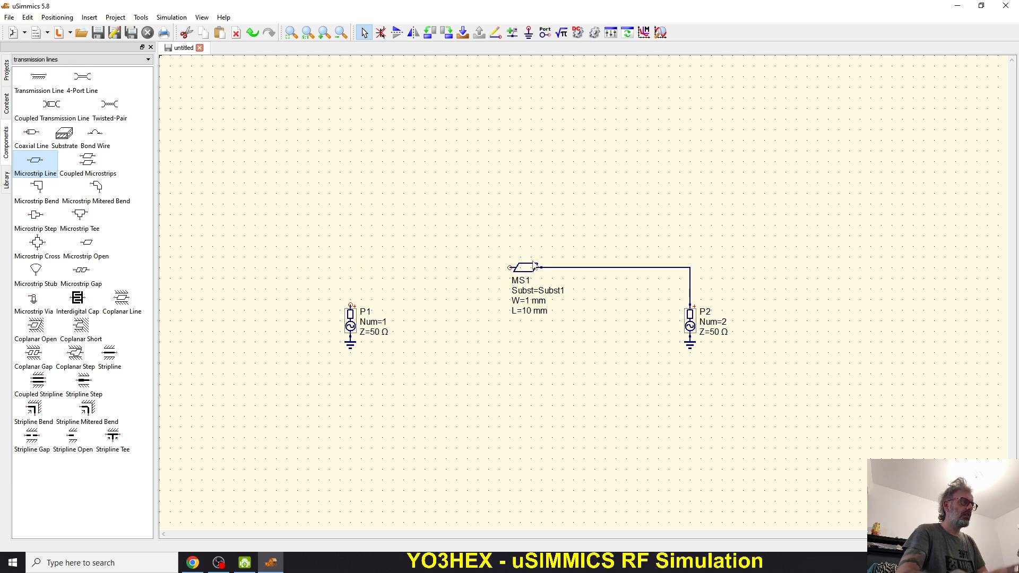
Wire the left terminal of MS1 straight across at its own level and down to the upper terminal of source P1.
click(495, 32)
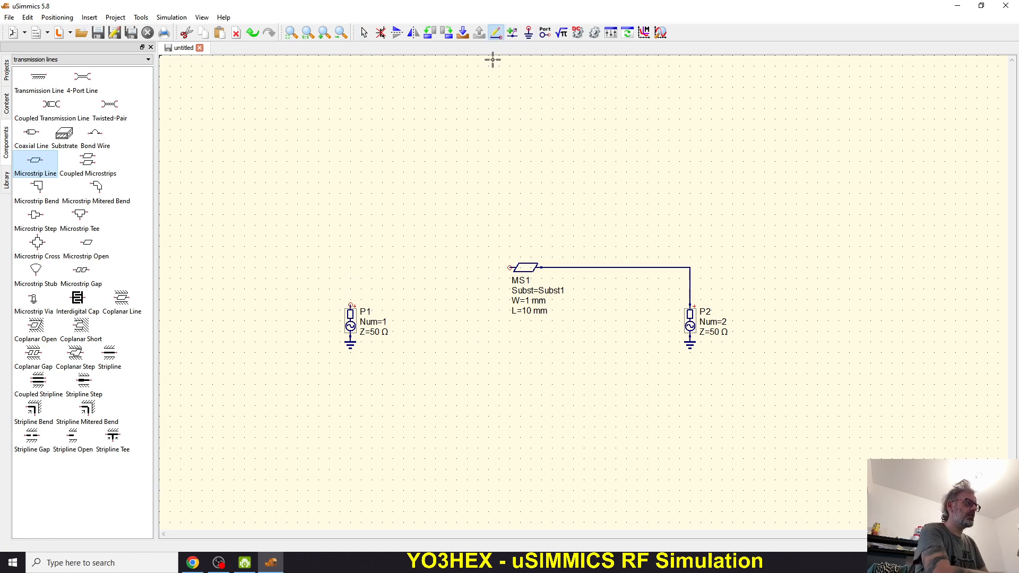
click(509, 267)
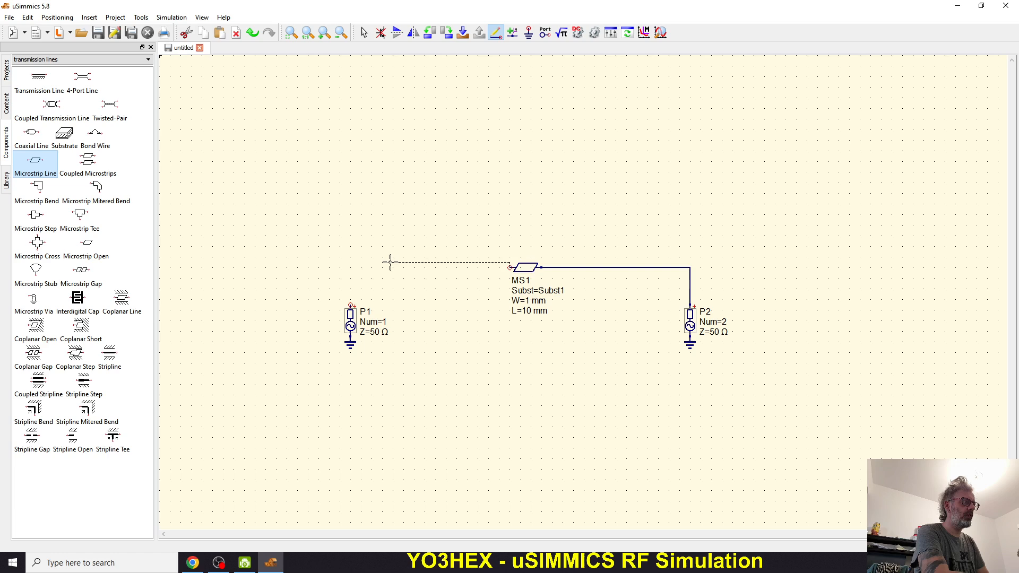
click(350, 267)
click(351, 305)
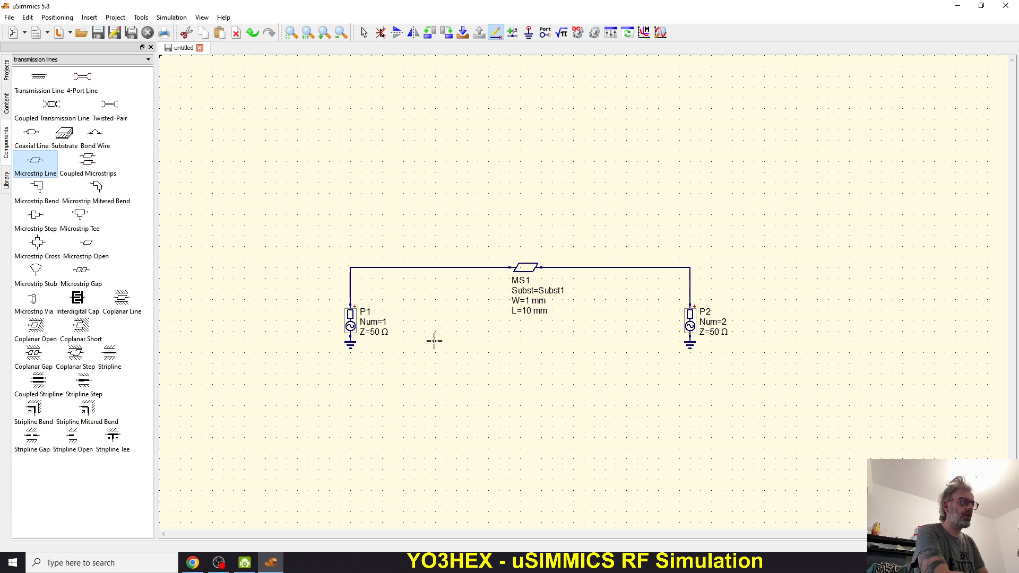
key(Escape)
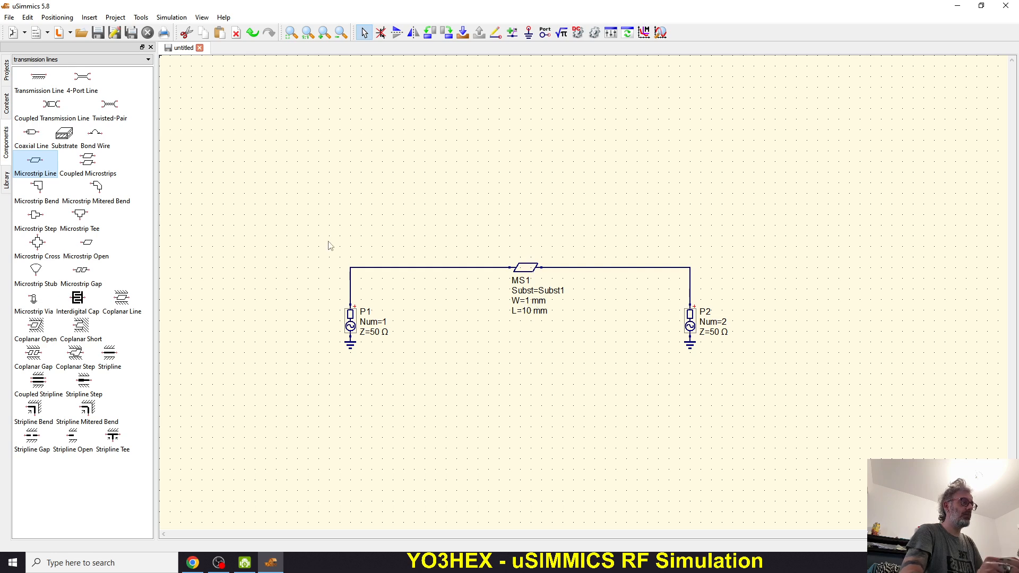
Move the whole circuit, including sources, grounds, microstrip line and wires, up and slightly left on the schematic.
drag(325, 231, 731, 372)
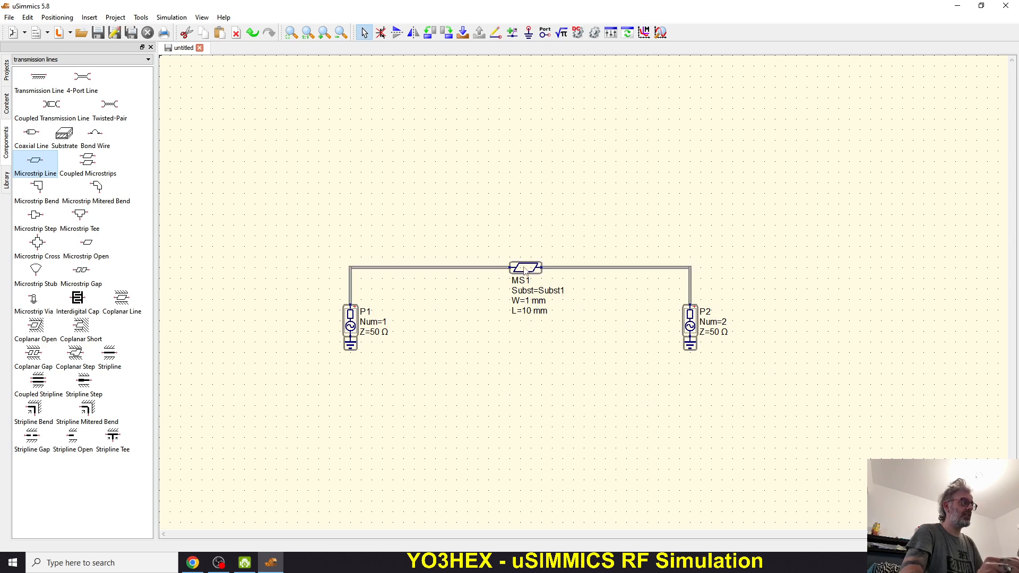
drag(526, 268, 495, 145)
click(495, 271)
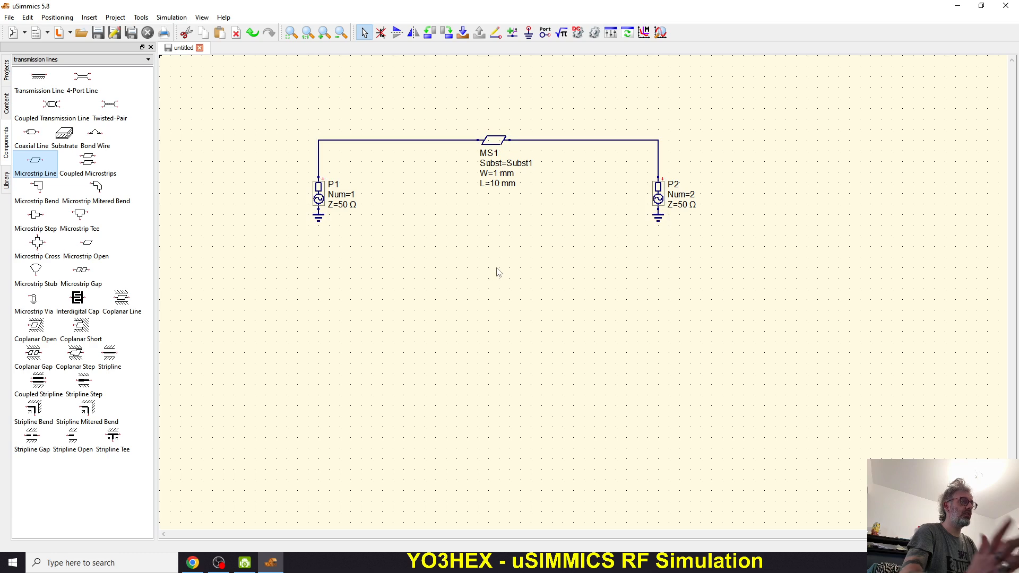
Place a Substrate from the transmission lines components below the circuit and an s-parameter simulation block beside it.
click(63, 139)
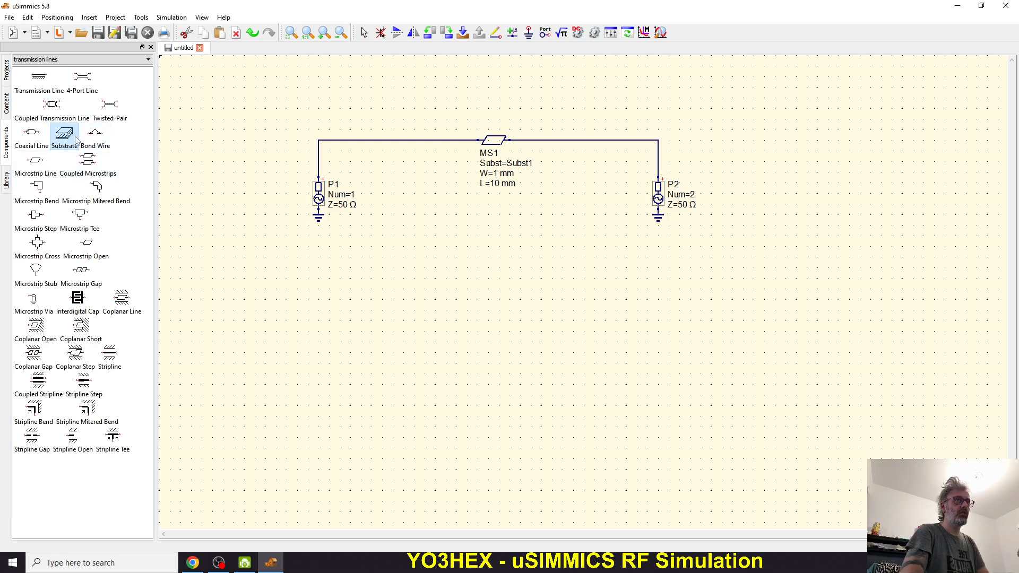
click(247, 335)
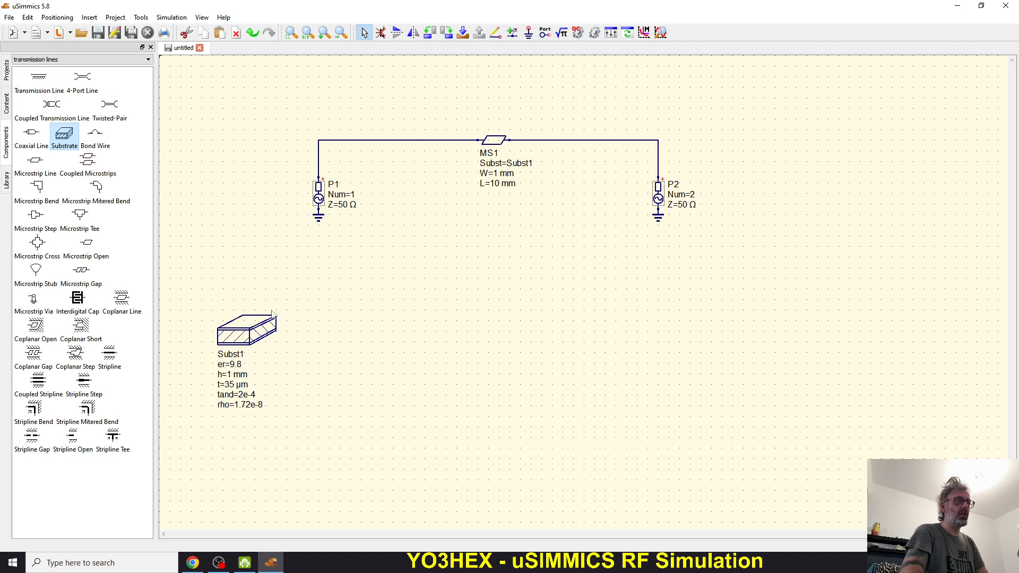
click(81, 60)
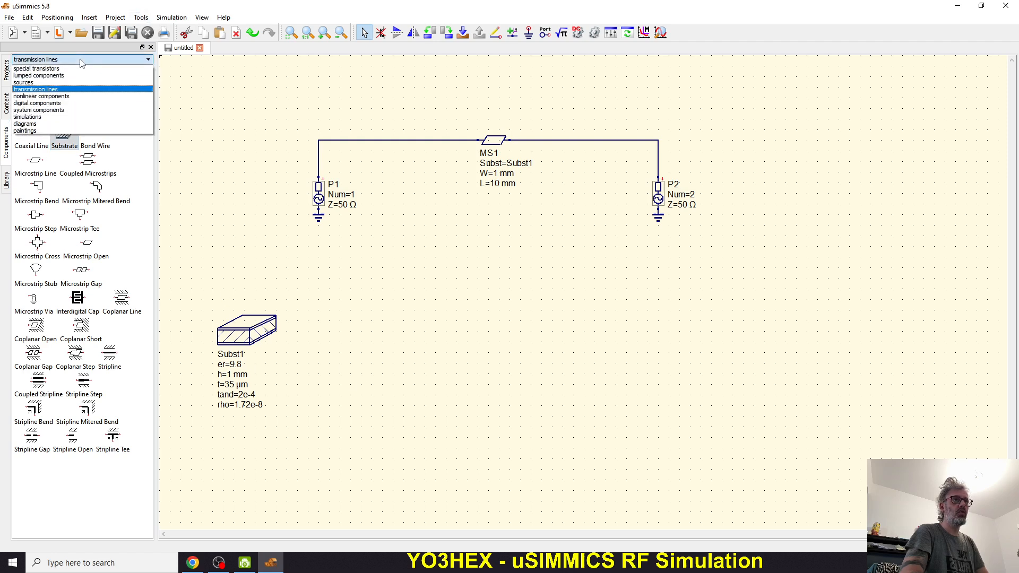
click(40, 117)
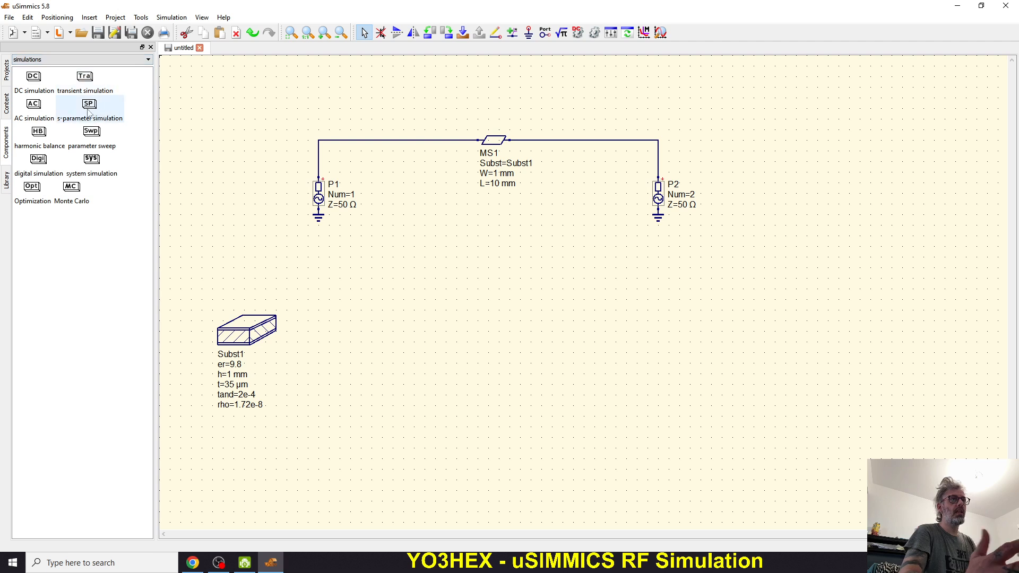
click(102, 105)
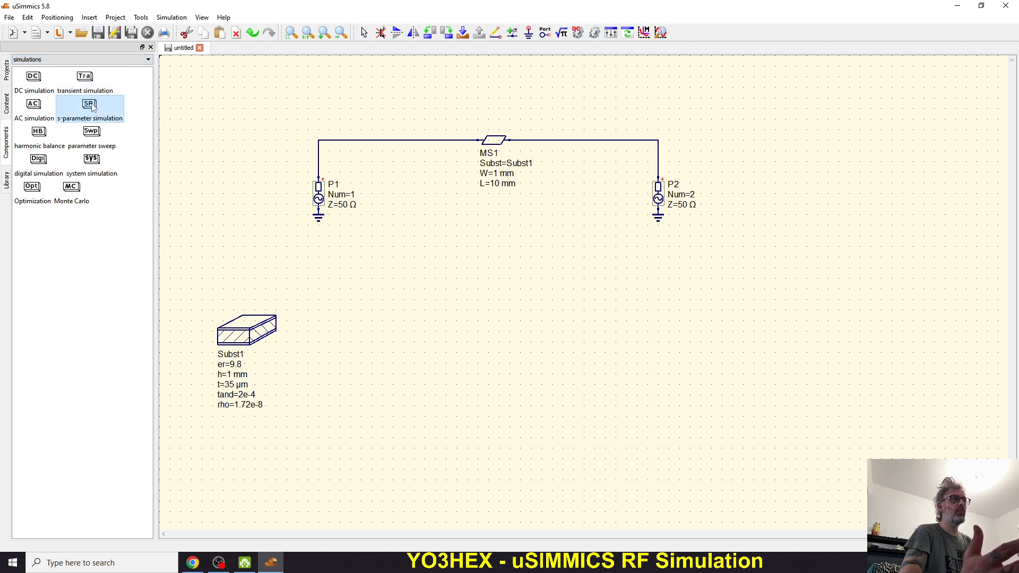
drag(98, 106, 321, 331)
Move the substrate and s-parameter simulation blocks together to the lower left of the schematic.
drag(210, 288, 506, 459)
drag(341, 330, 318, 409)
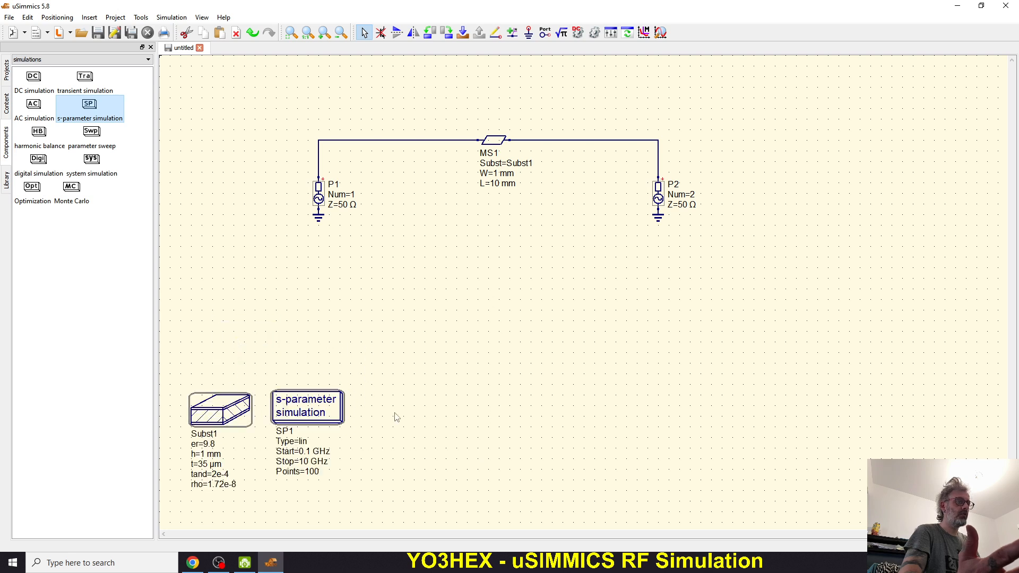
click(453, 396)
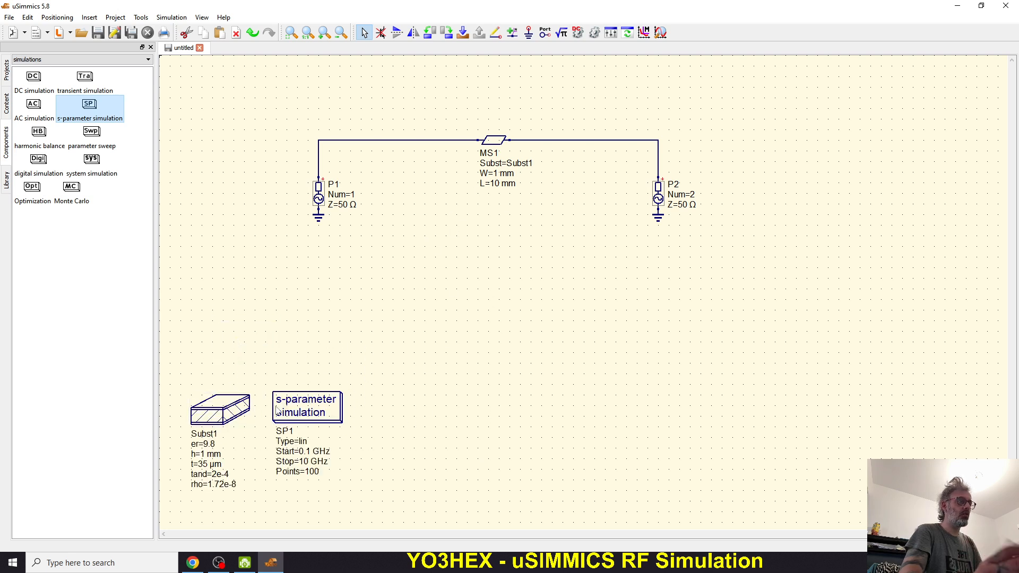
Set substrate Subst1 to the 4.5 FR4 relative permittivity, a height of 1.2 mm and a metalization thickness of 60 µm.
double_click(220, 412)
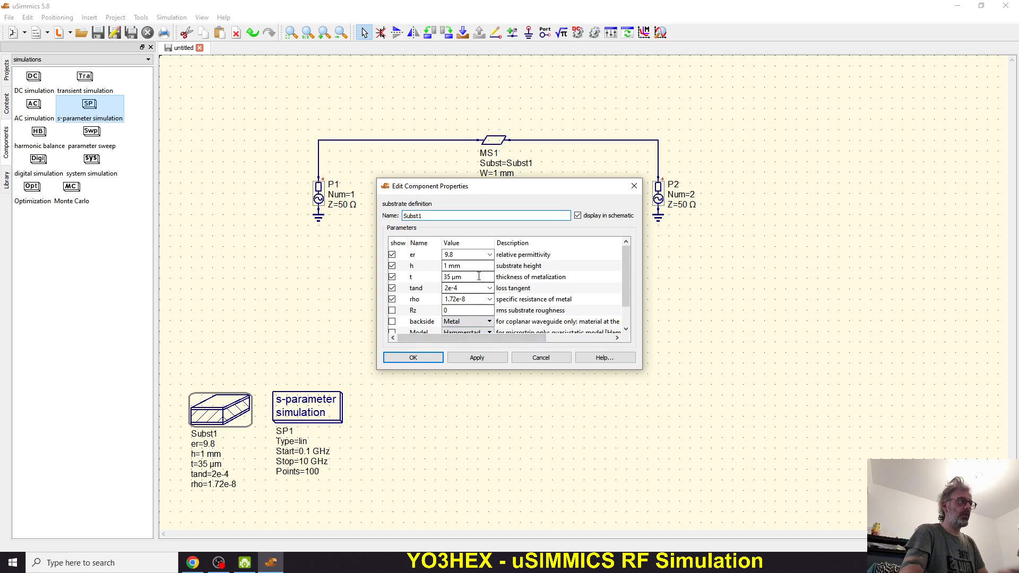
click(489, 255)
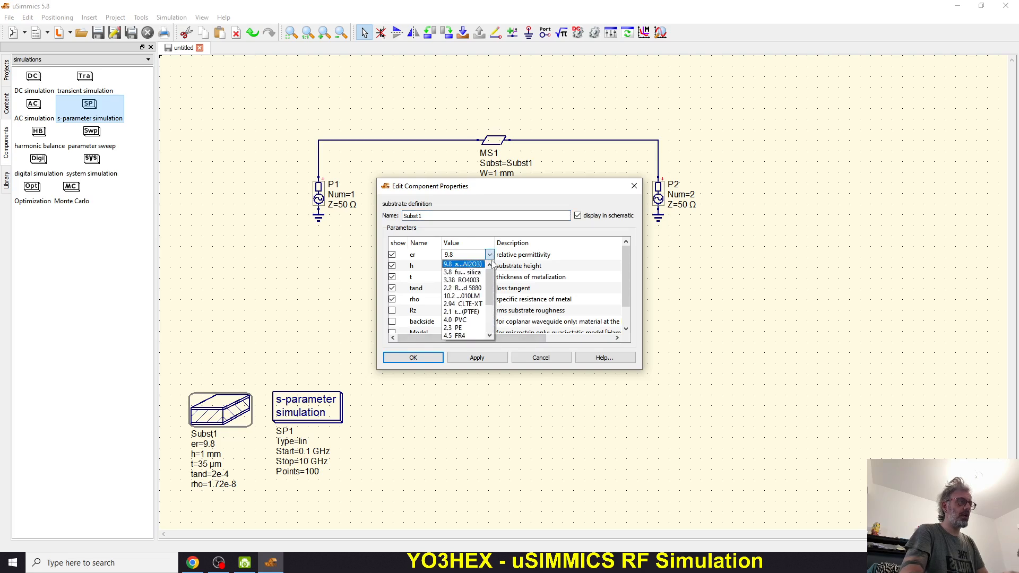
click(469, 337)
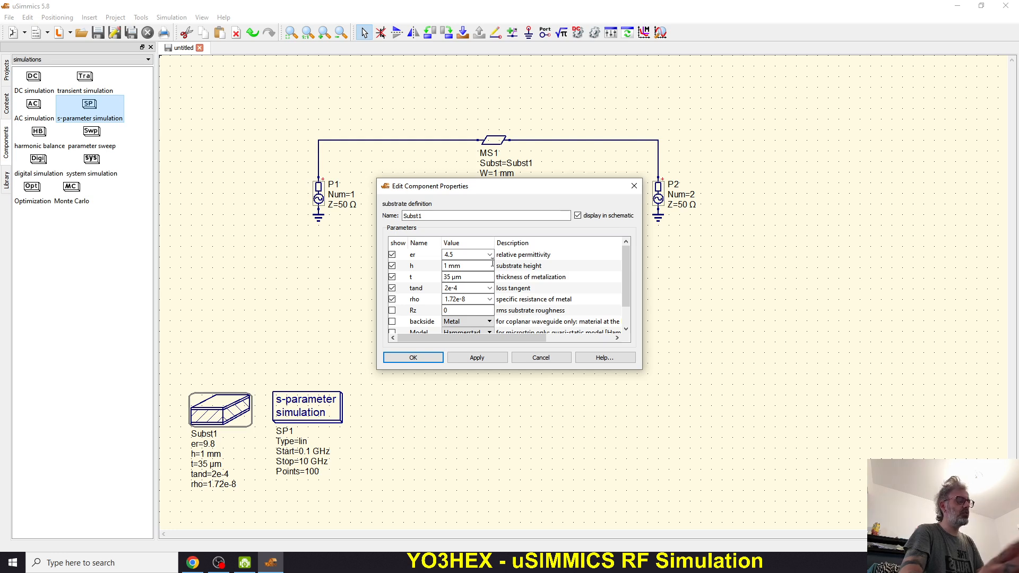
click(446, 266)
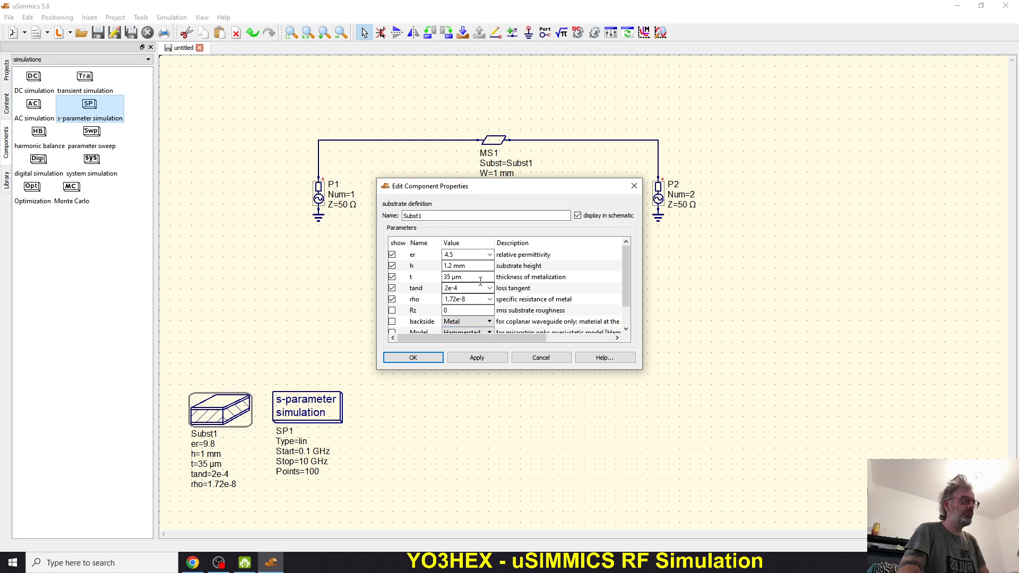
click(454, 277)
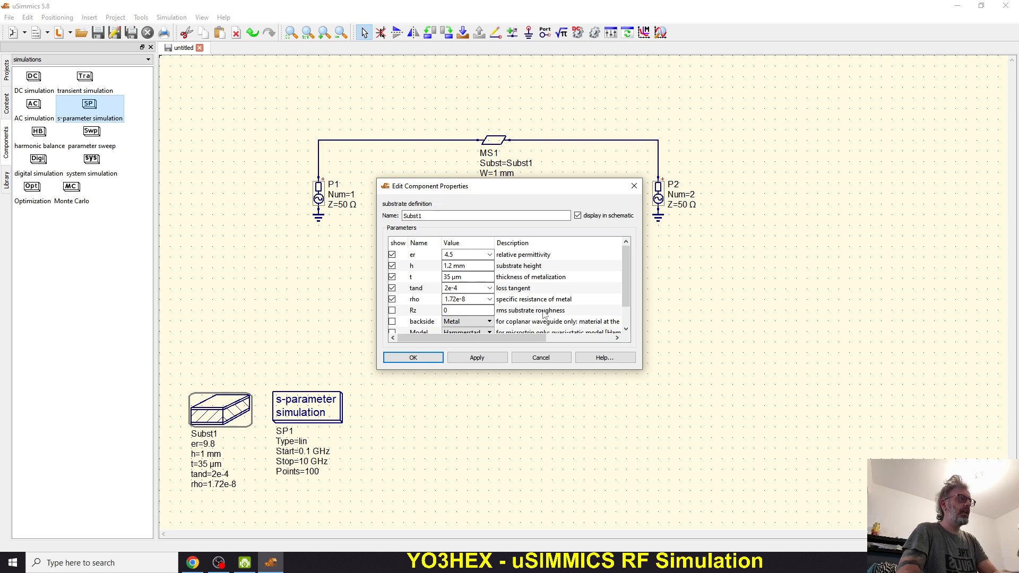
key(BackSpace)
key(BackSpace)
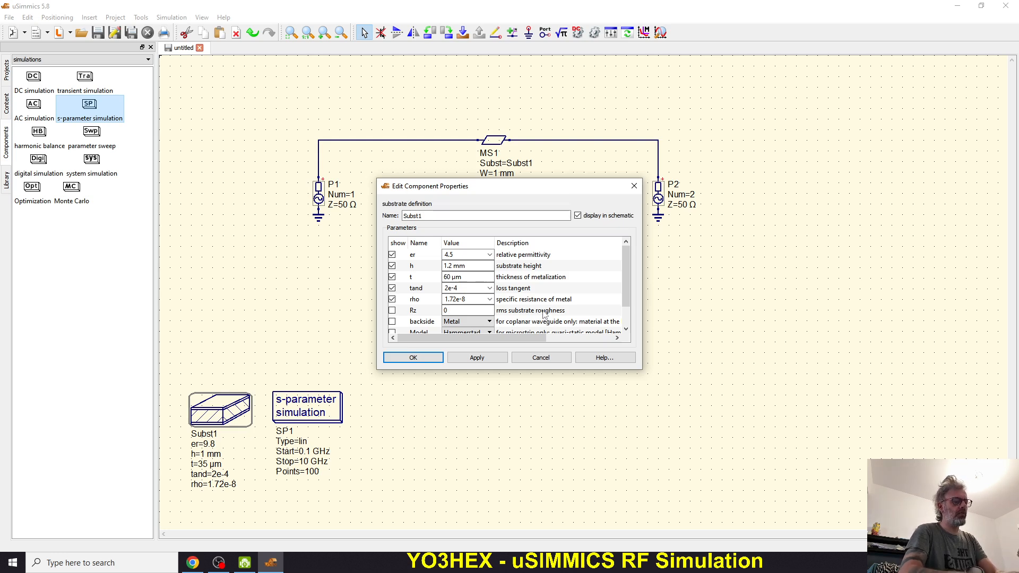
Check the backside material options of Subst1, keep Metal, and apply the substrate properties.
click(627, 315)
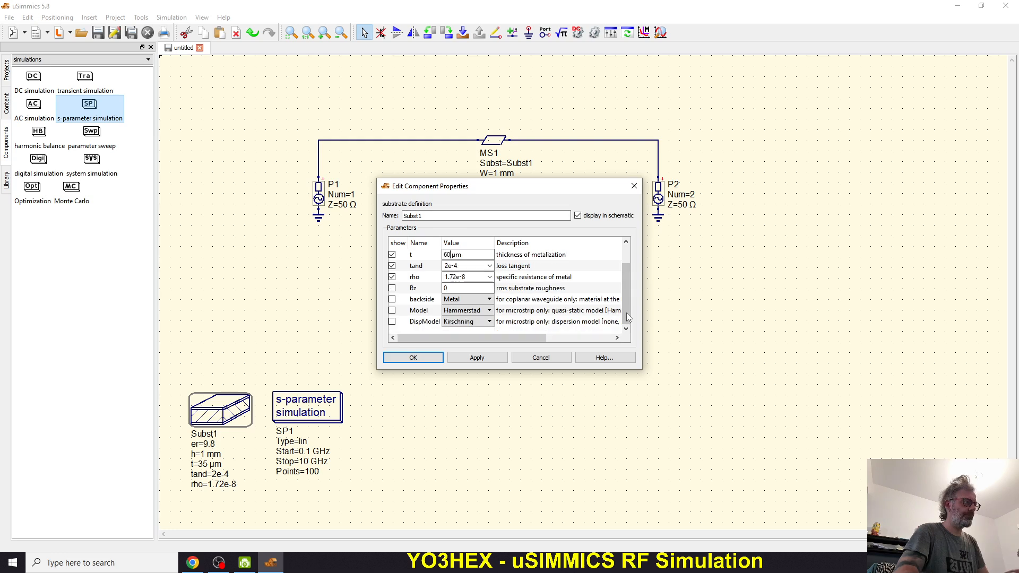
click(489, 300)
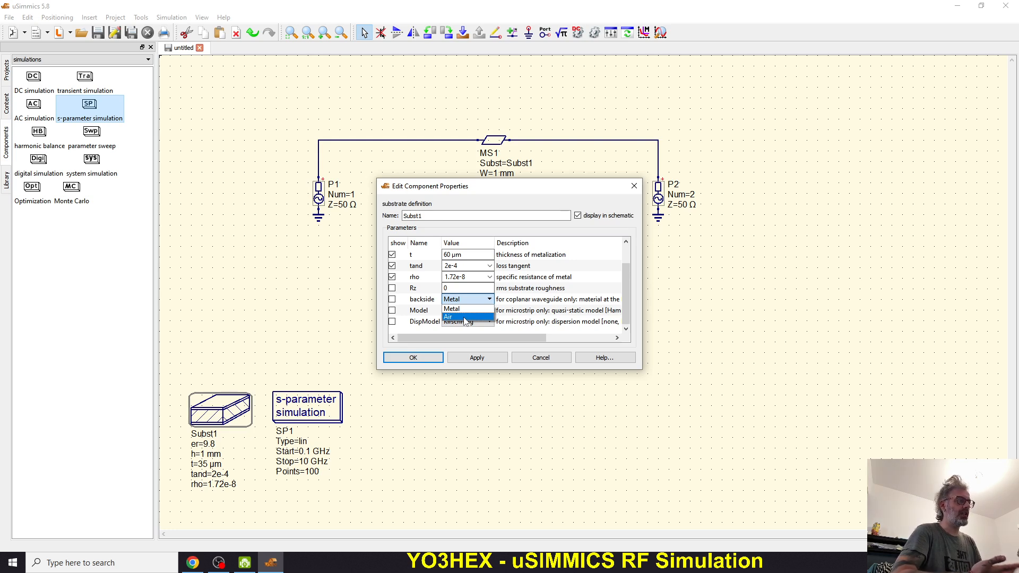
click(490, 337)
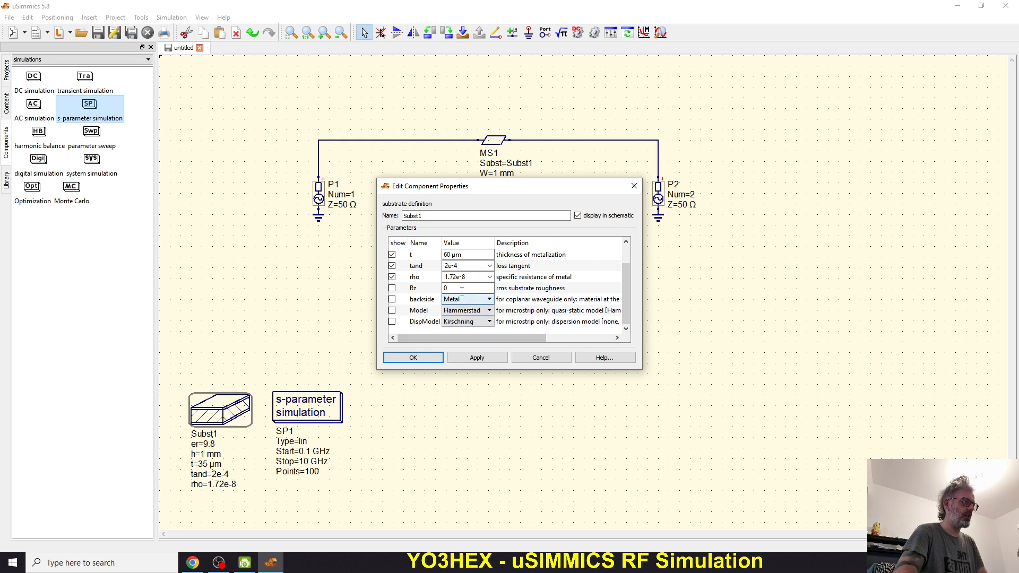
click(482, 358)
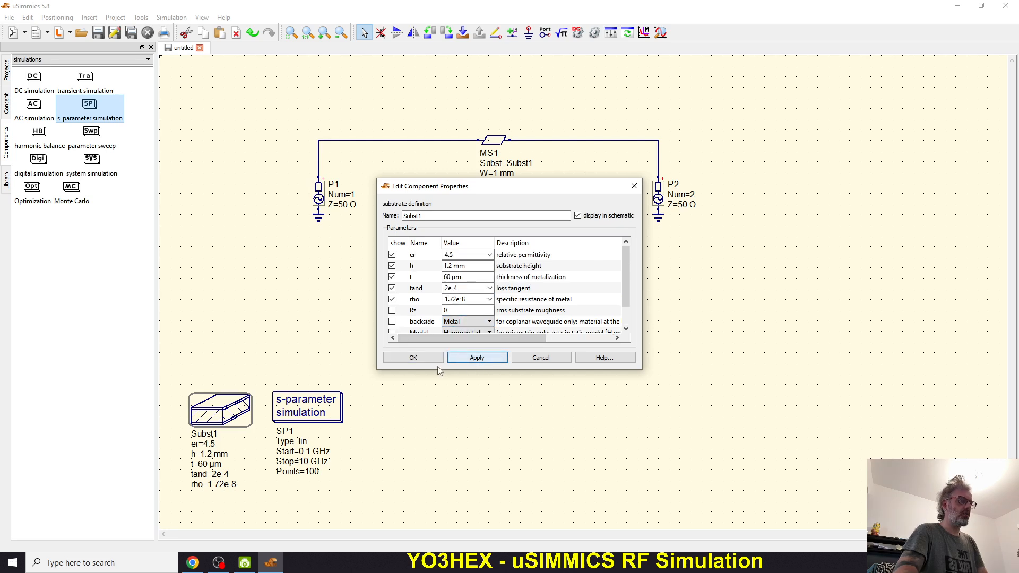
click(432, 359)
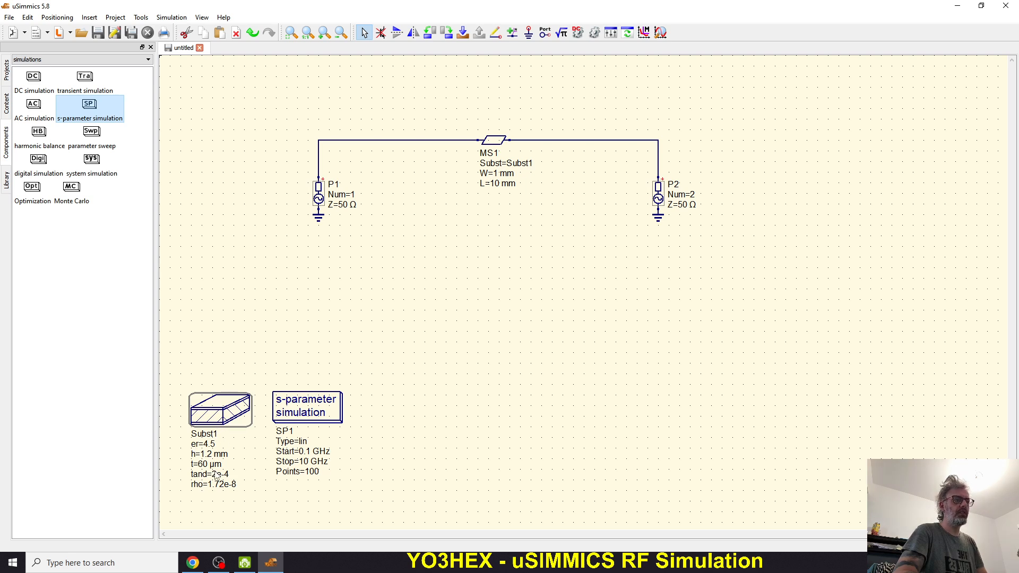
Set the s-parameter simulation SP1 to sweep from 1 GHz to 3.5 GHz.
double_click(328, 414)
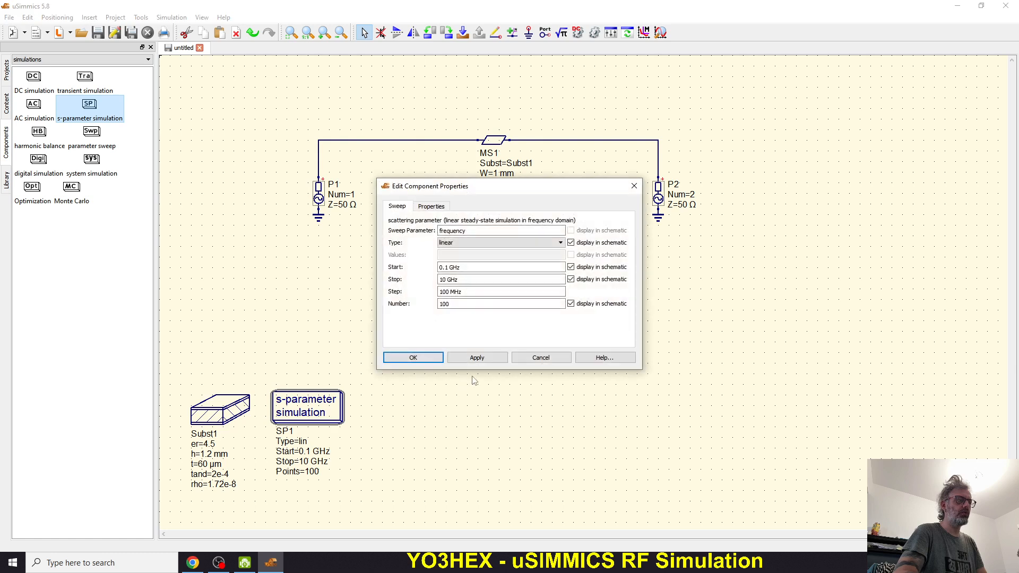
click(448, 267)
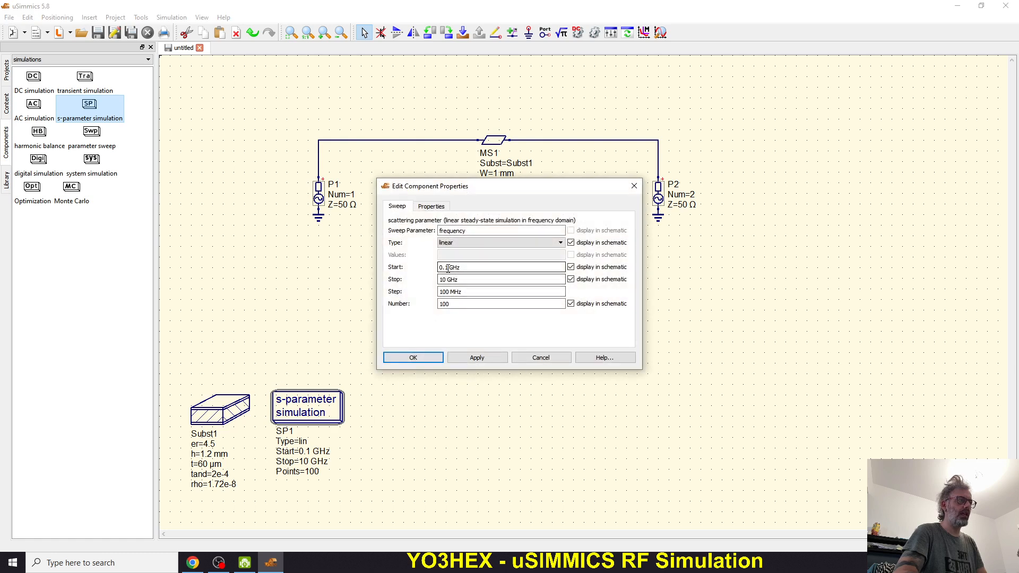
key(BackSpace)
key(BackSpace)
key(BackSpace)
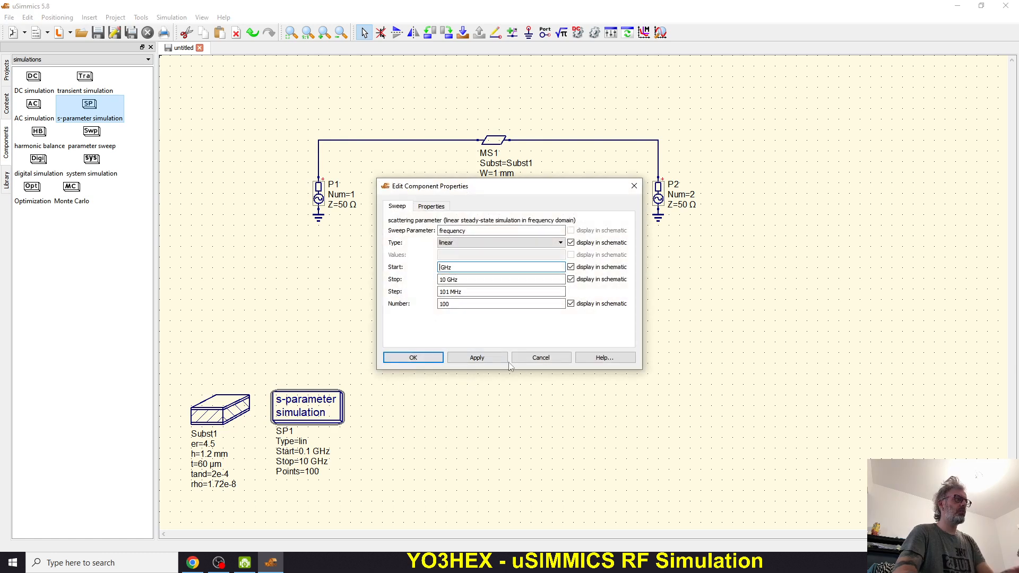
text(1)
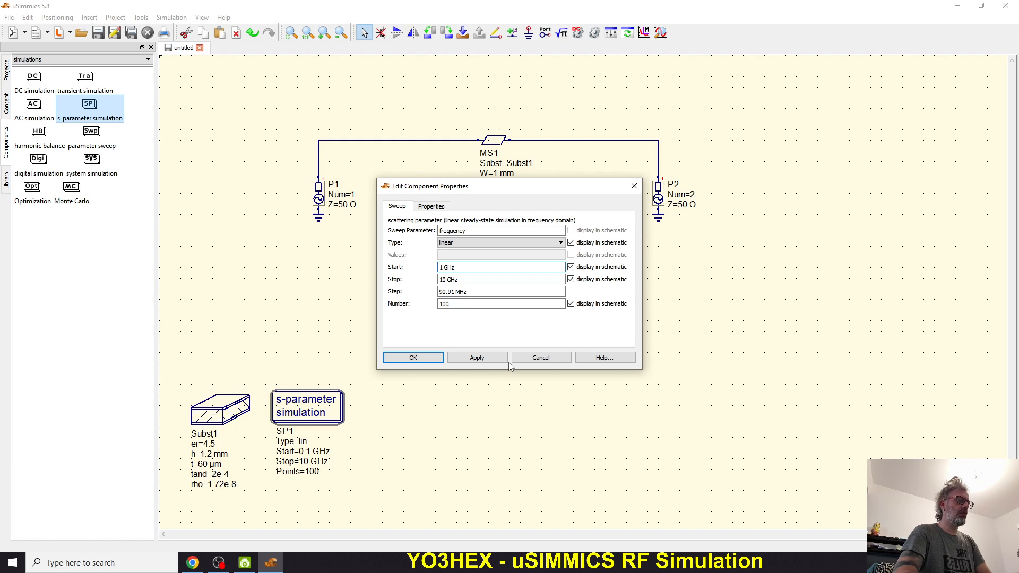
drag(448, 279, 409, 287)
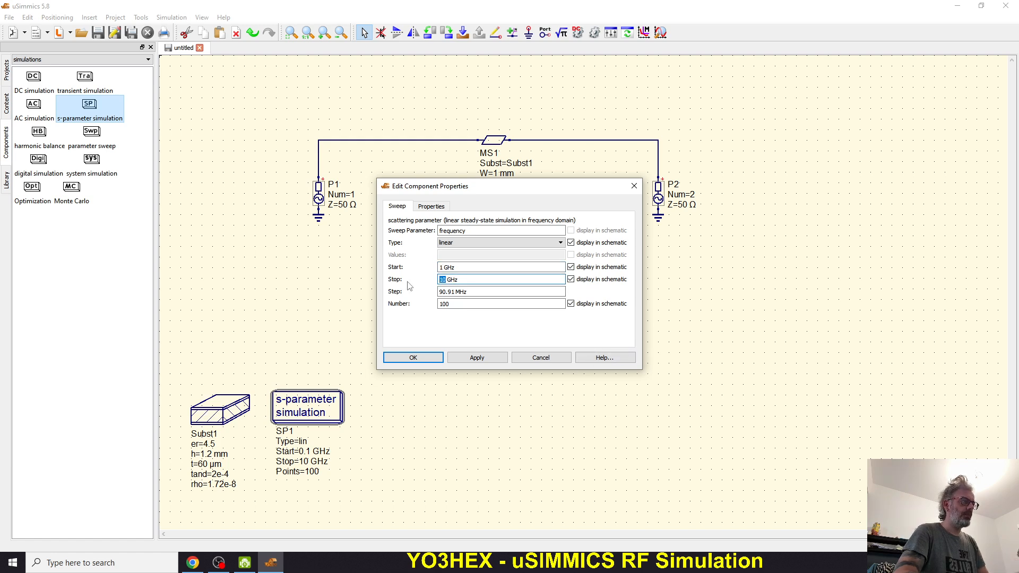
text(3.5)
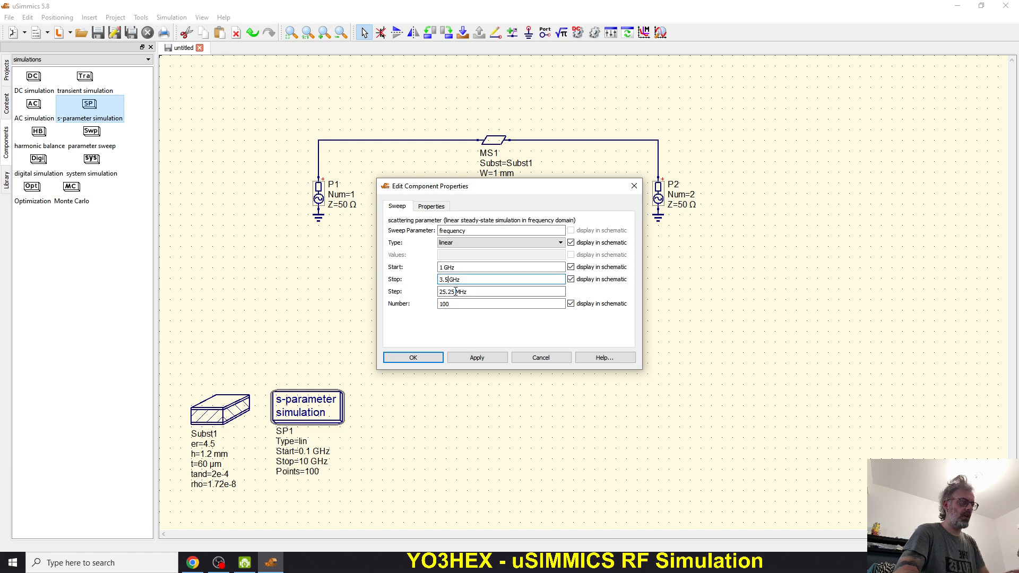
Set the number of sweep points to 250, apply the simulation properties and close them.
click(471, 304)
key(BackSpace)
key(BackSpace)
key(BackSpace)
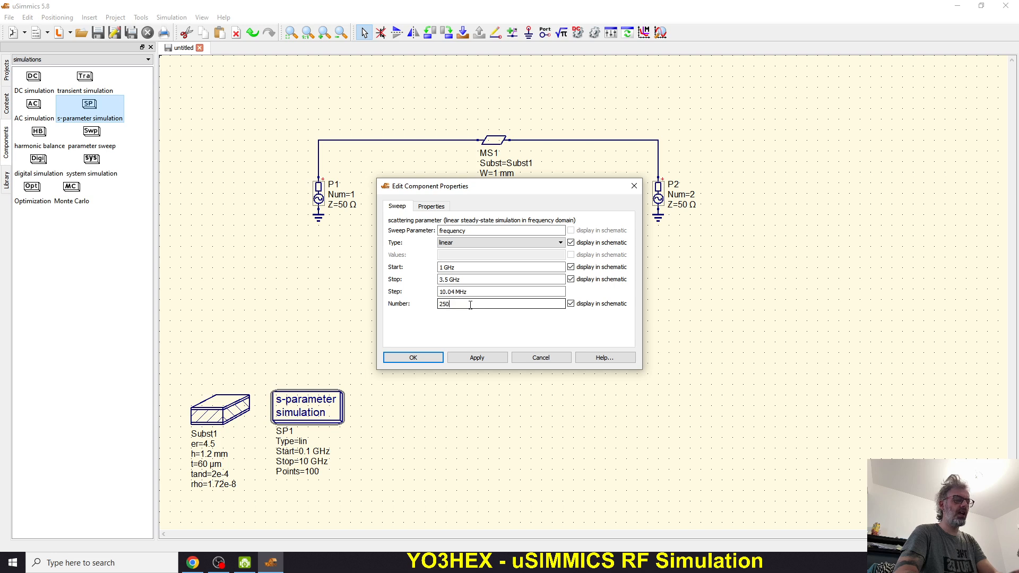
click(498, 360)
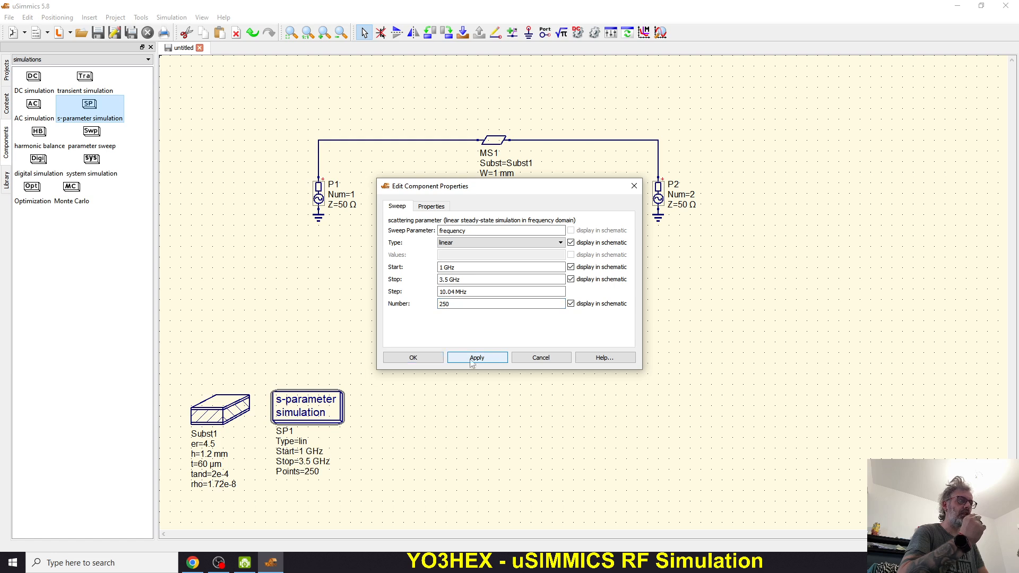
click(413, 359)
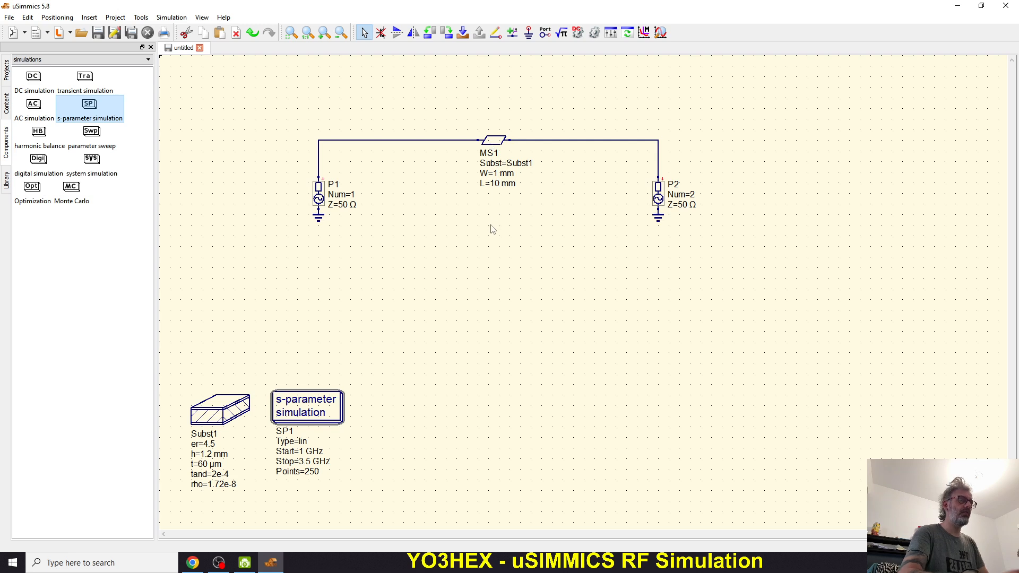
Run the simulation and save the schematic as test in the Downloads folder.
click(140, 19)
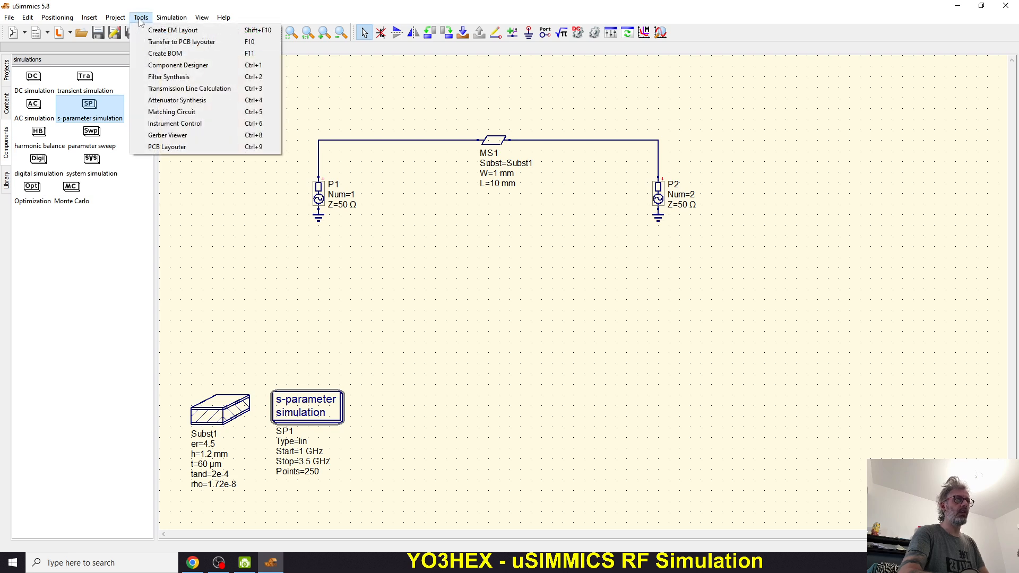
mouse_move(172, 17)
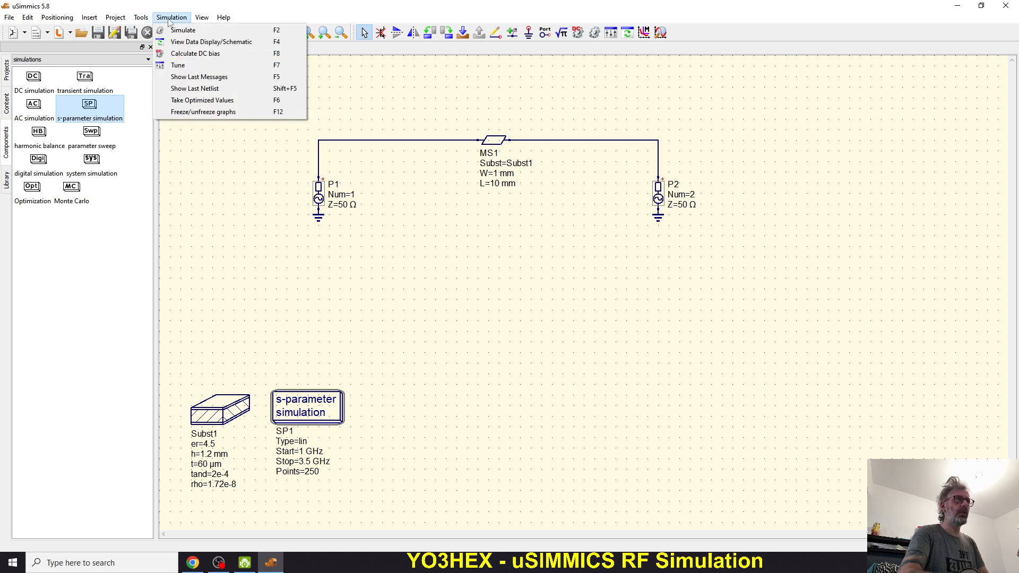
click(212, 34)
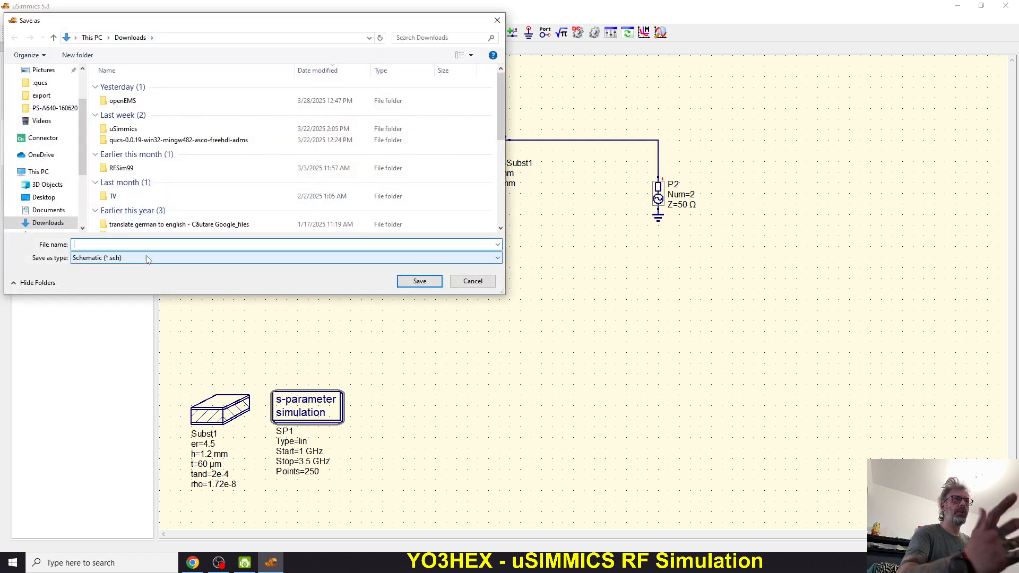
text(test)
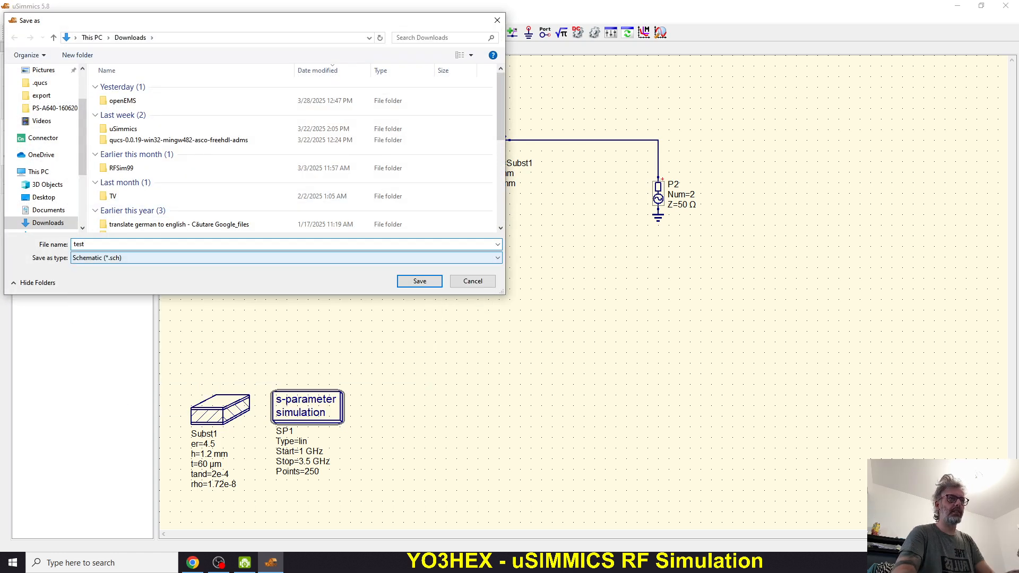
key(Return)
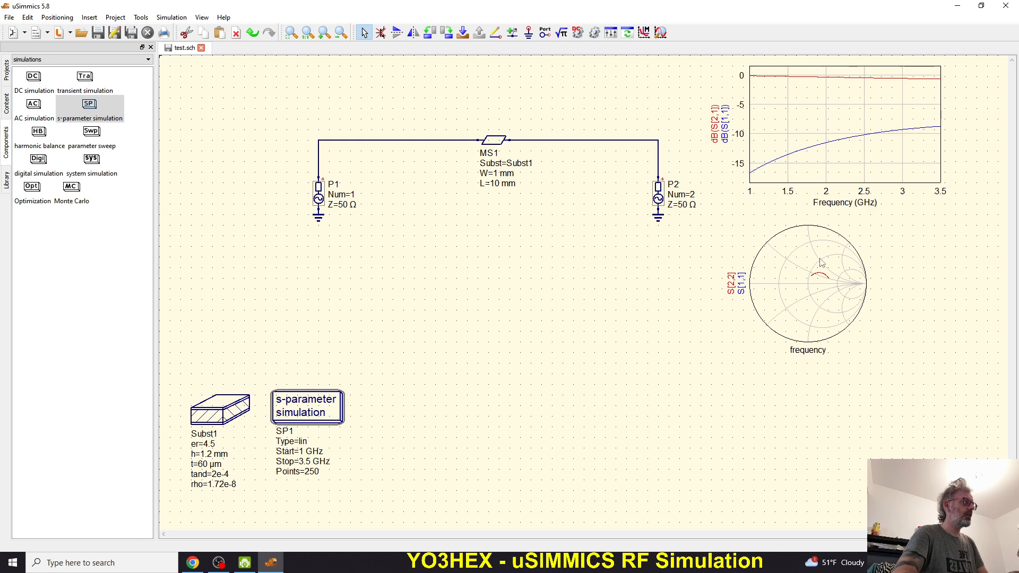
Move the dB graph below the microstrip circuit and place the Smith chart directly to its right.
drag(829, 120, 484, 300)
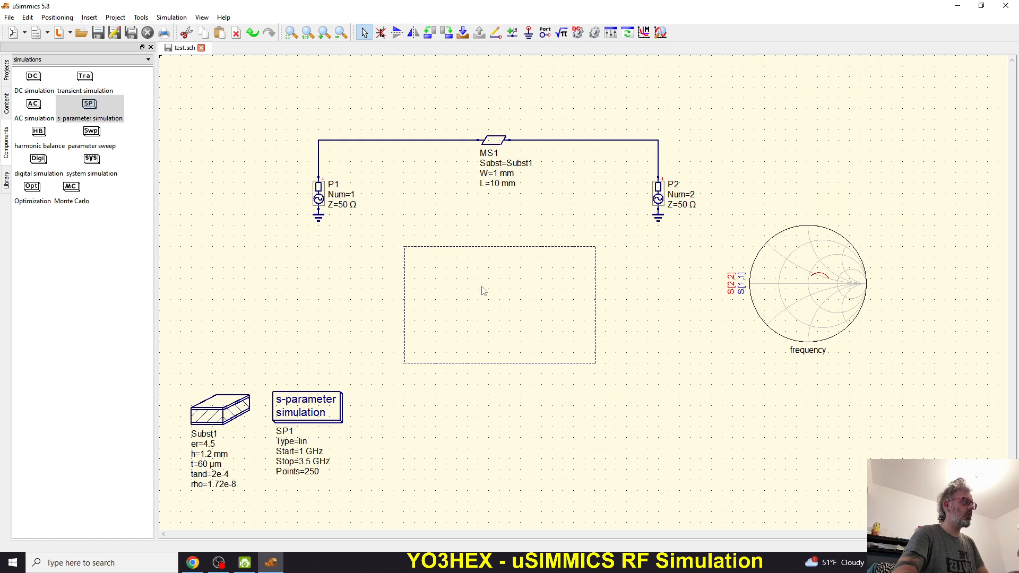
click(823, 287)
drag(815, 299, 677, 328)
Examine the Smith chart trace and place a marker near its low-frequency end, at about 1.04 GHz.
scroll(689, 313, up, 4)
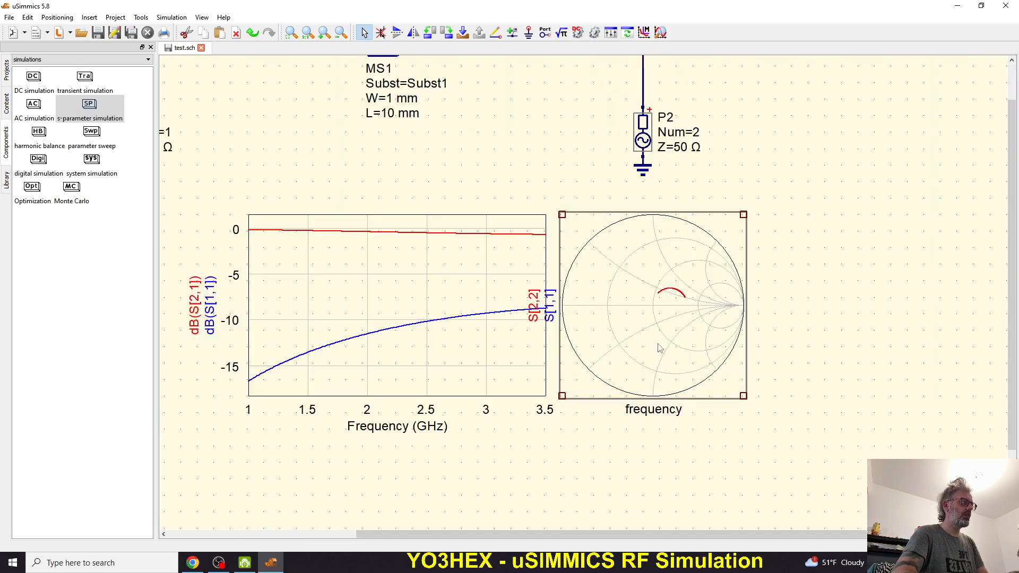
scroll(684, 295, up, 5)
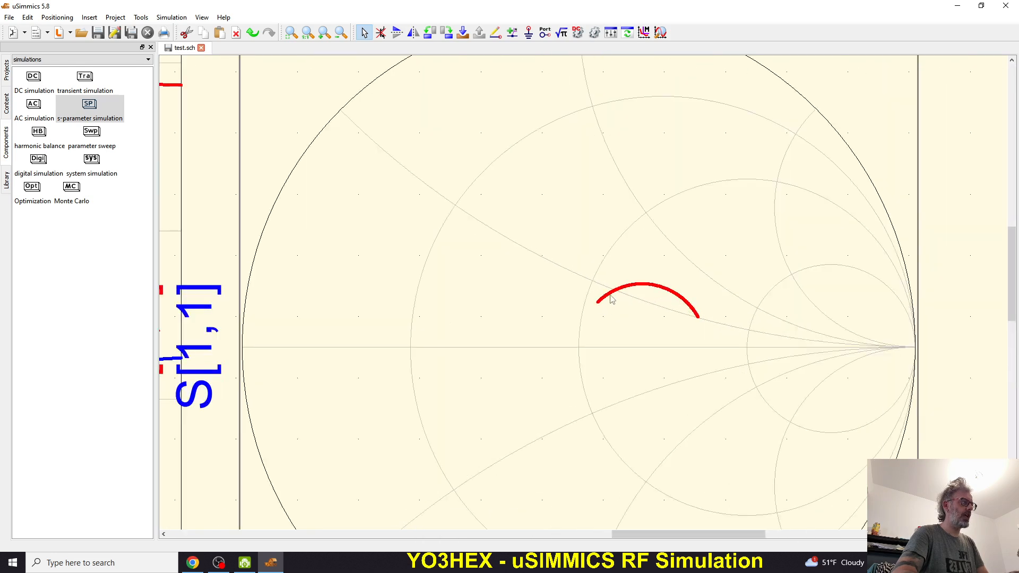
scroll(639, 301, down, 4)
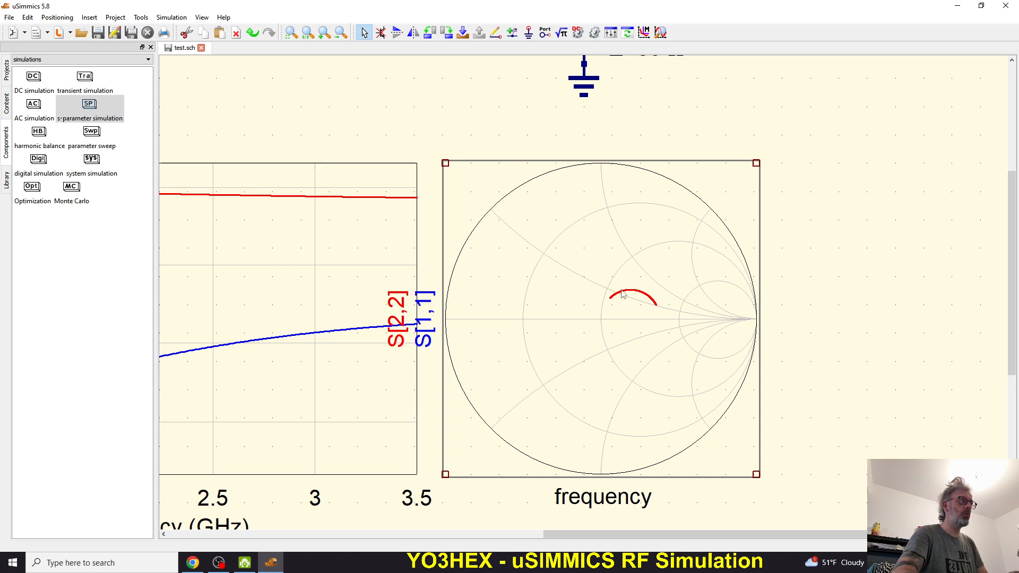
scroll(630, 308, down, 4)
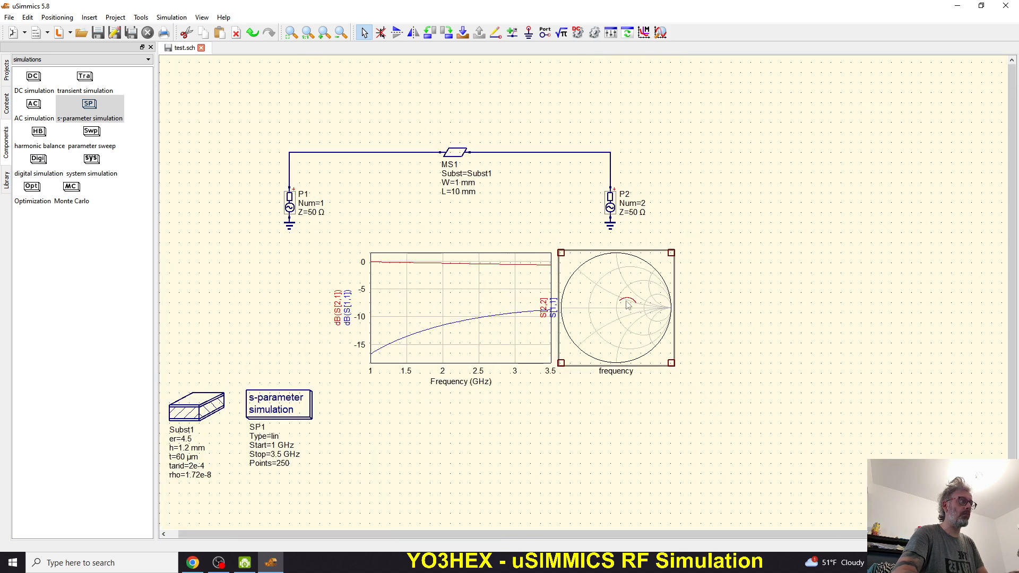
scroll(631, 302, up, 3)
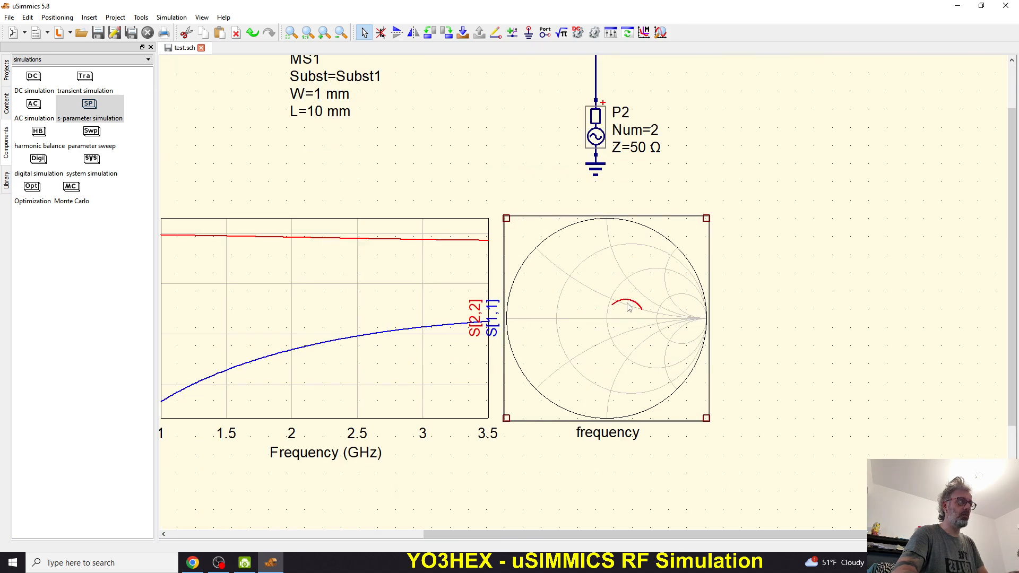
click(643, 33)
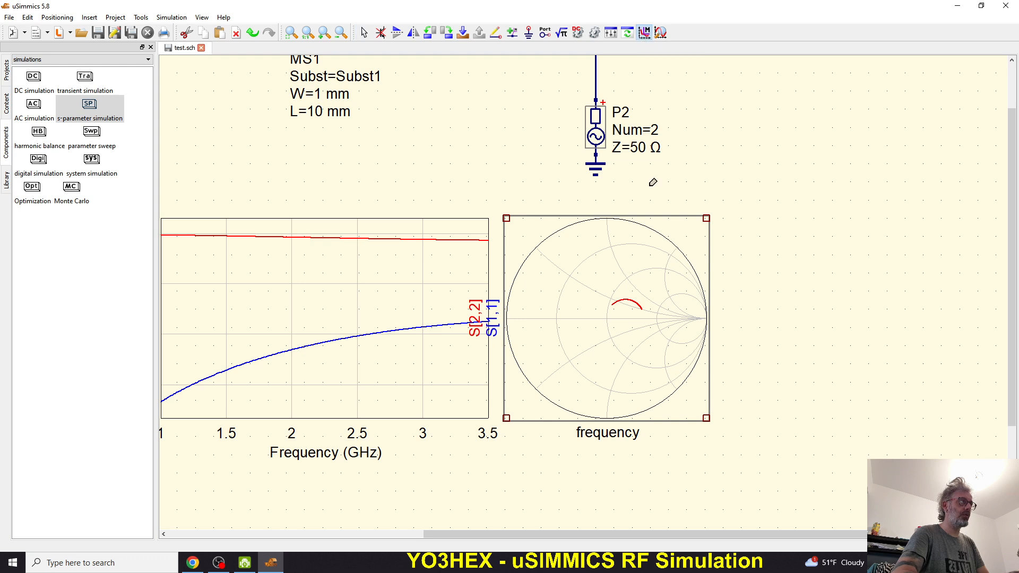
scroll(629, 298, up, 3)
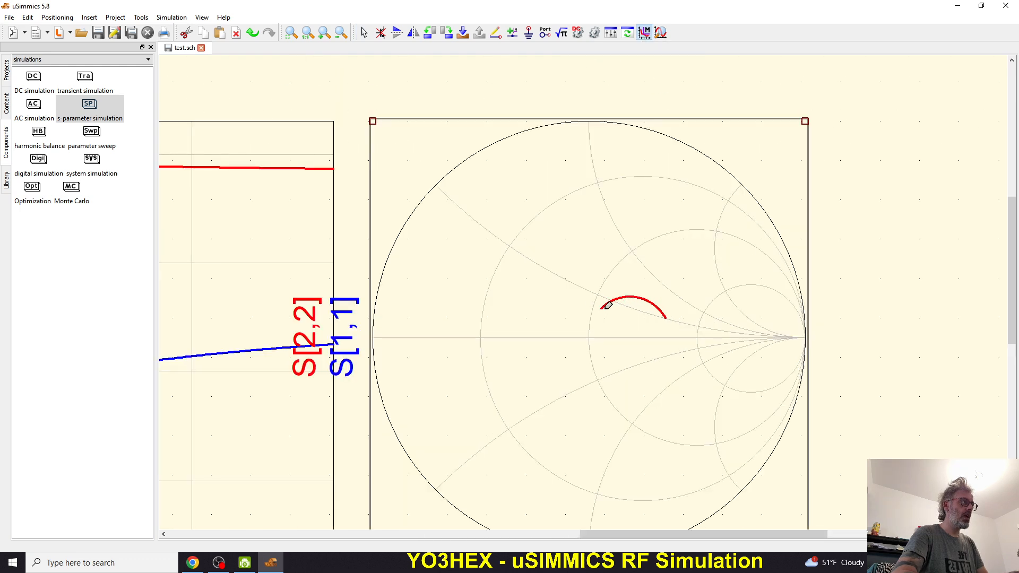
click(609, 304)
scroll(573, 295, down, 3)
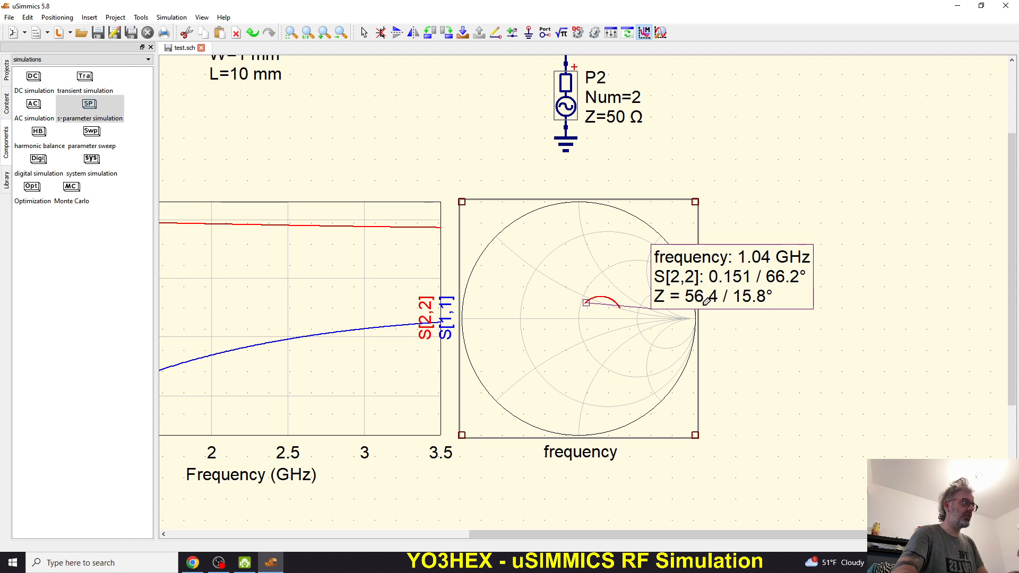
Place a second marker at about 3.46 GHz on the Smith chart trace and move its label clear of the first.
scroll(626, 307, up, 3)
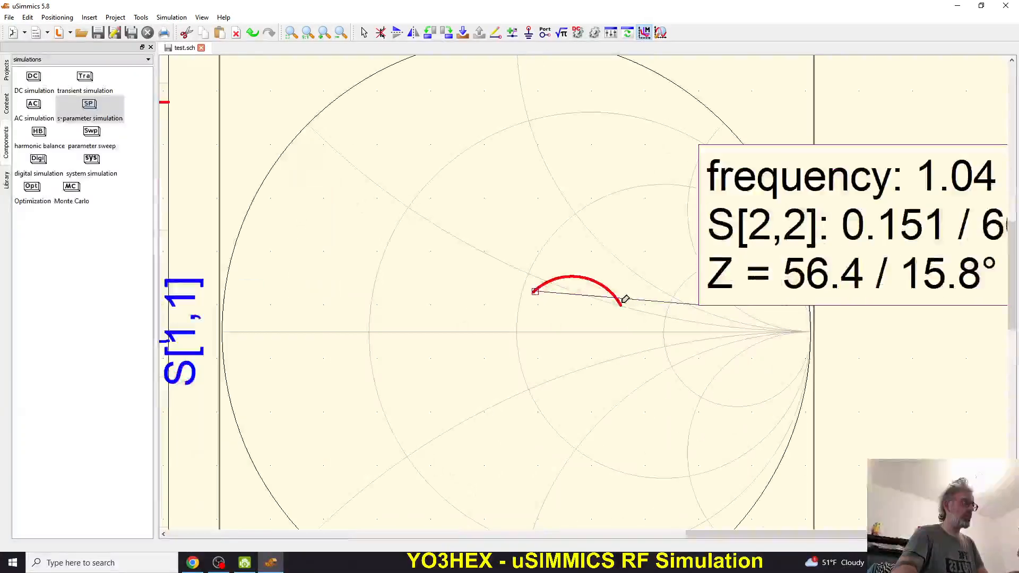
click(625, 309)
scroll(553, 241, down, 4)
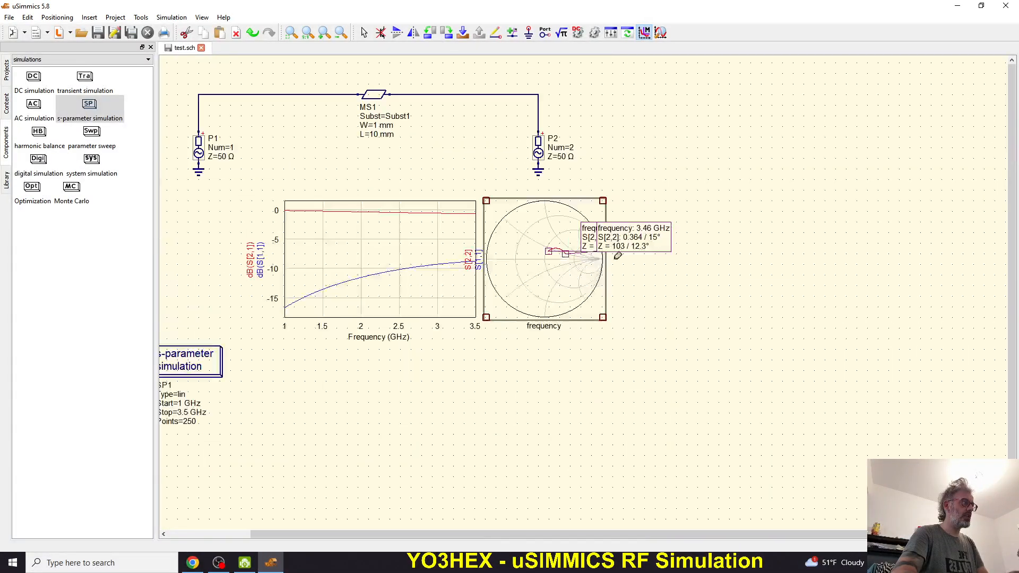
key(Escape)
drag(634, 241, 652, 302)
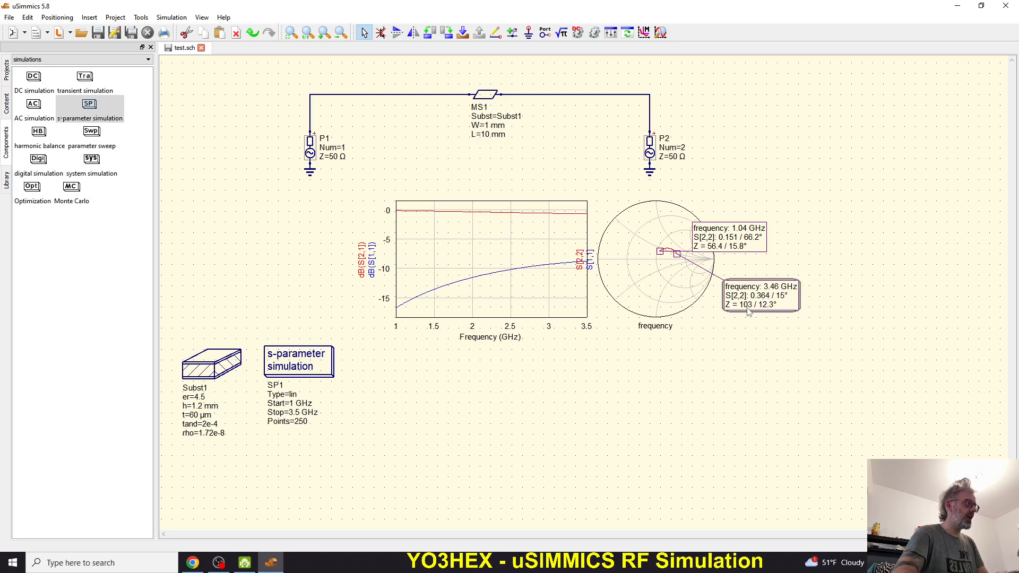
Delete both Smith chart markers and shift the chart right, away from the dB graph.
click(739, 251)
key(Delete)
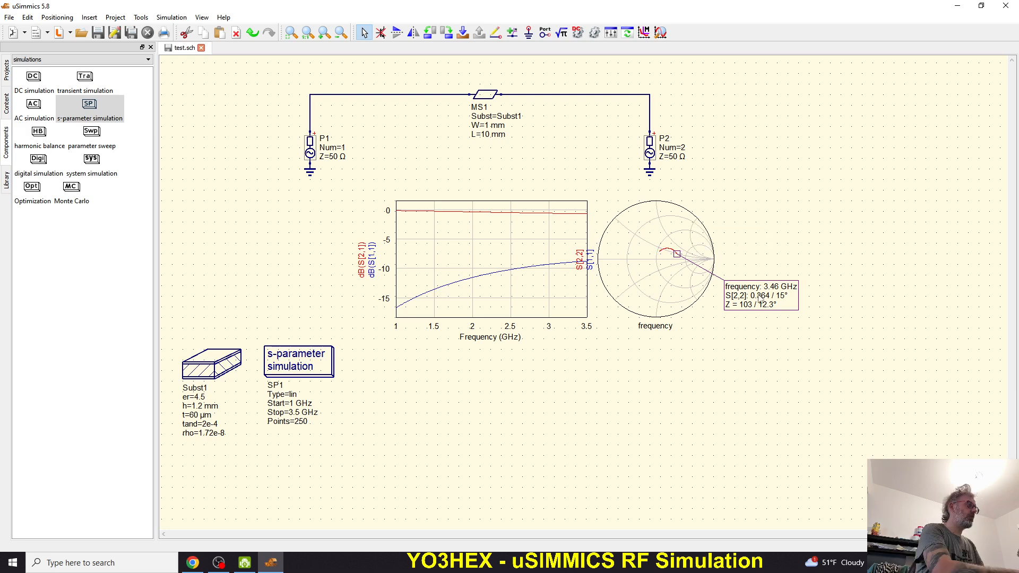
click(761, 296)
key(Delete)
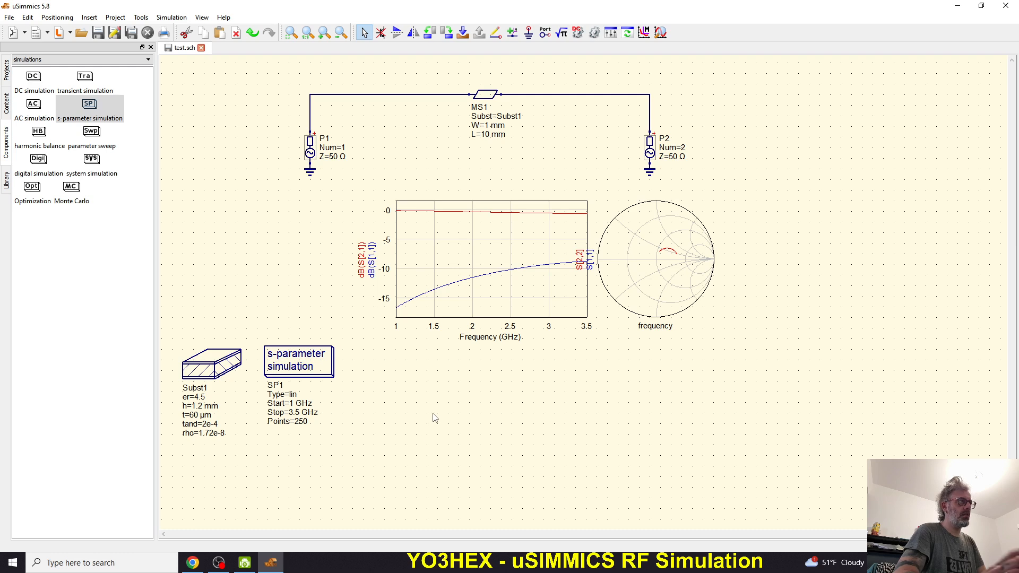
drag(632, 271, 664, 271)
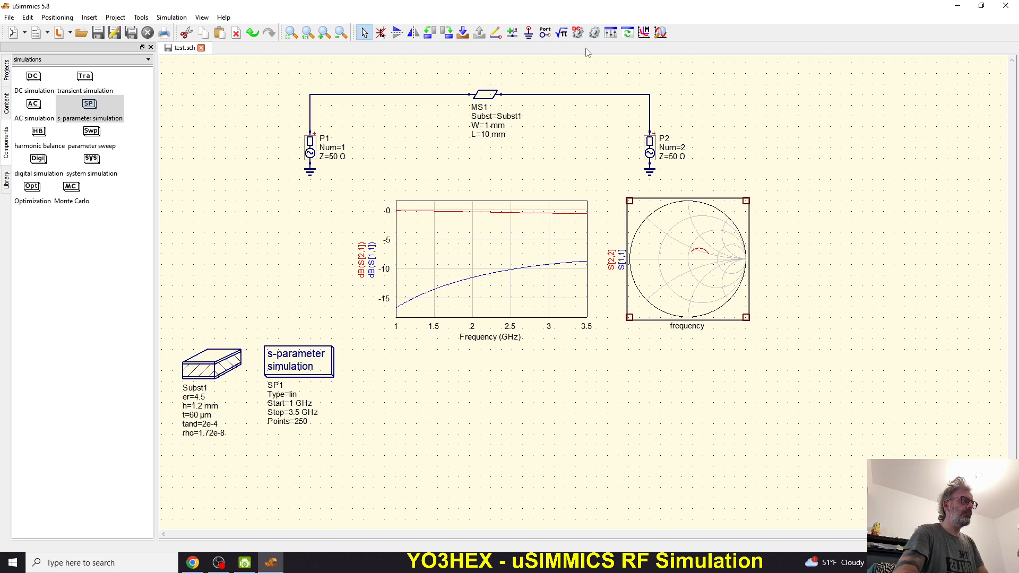
Check the dB(S[2,1]) trace with a marker at about 3.01 GHz, then remove the marker.
click(644, 32)
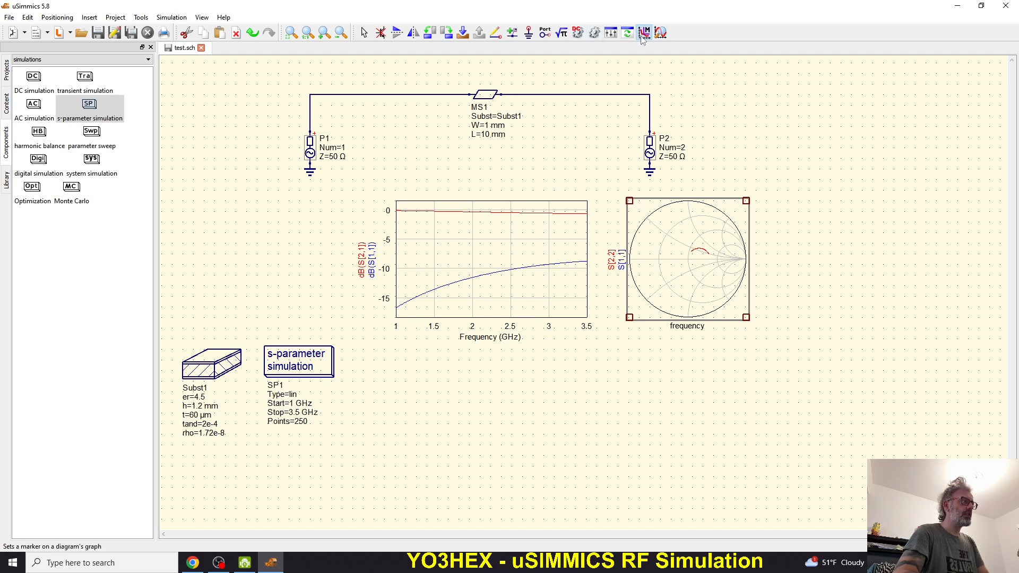
click(551, 212)
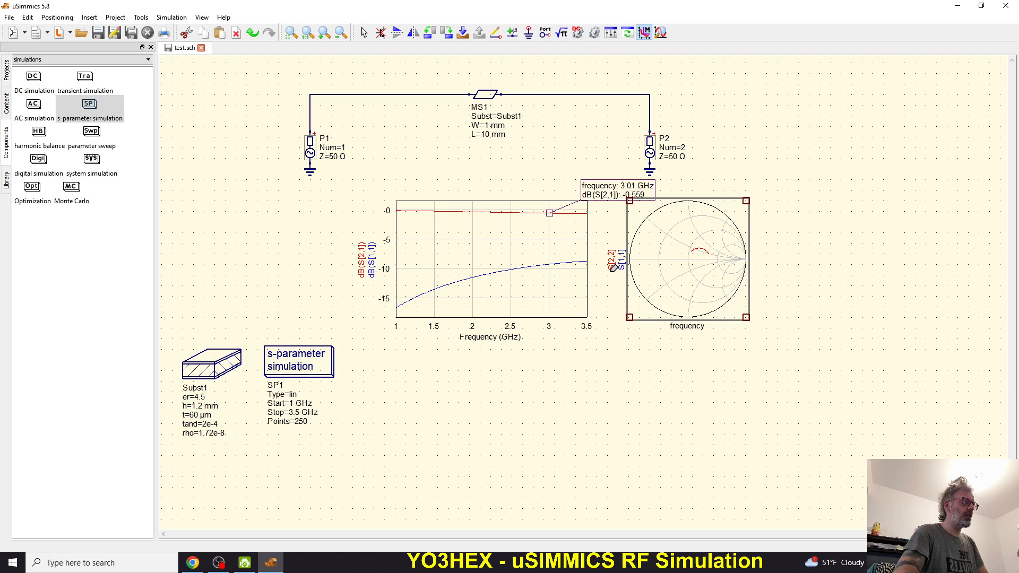
key(Escape)
drag(615, 197, 588, 181)
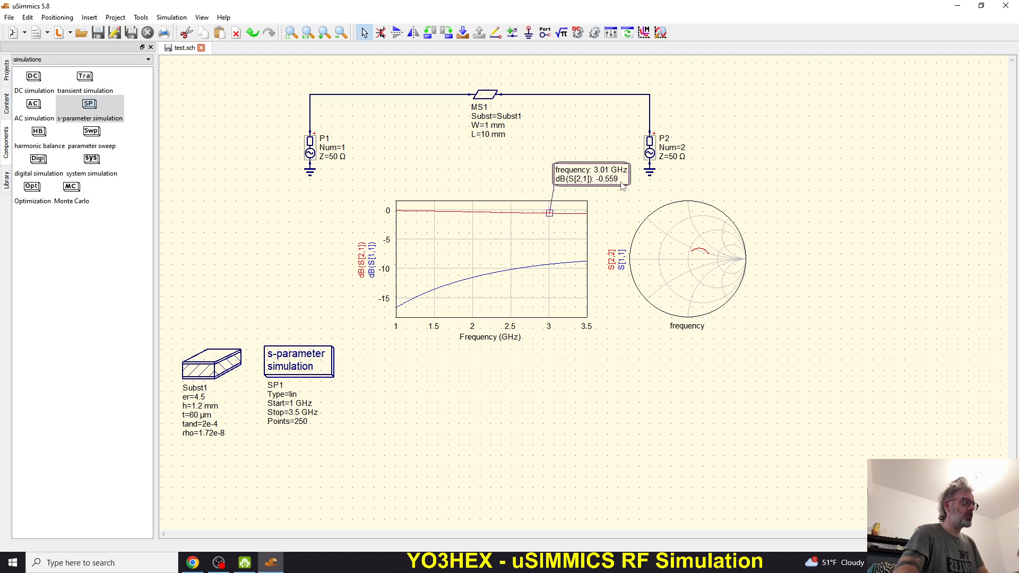
key(Delete)
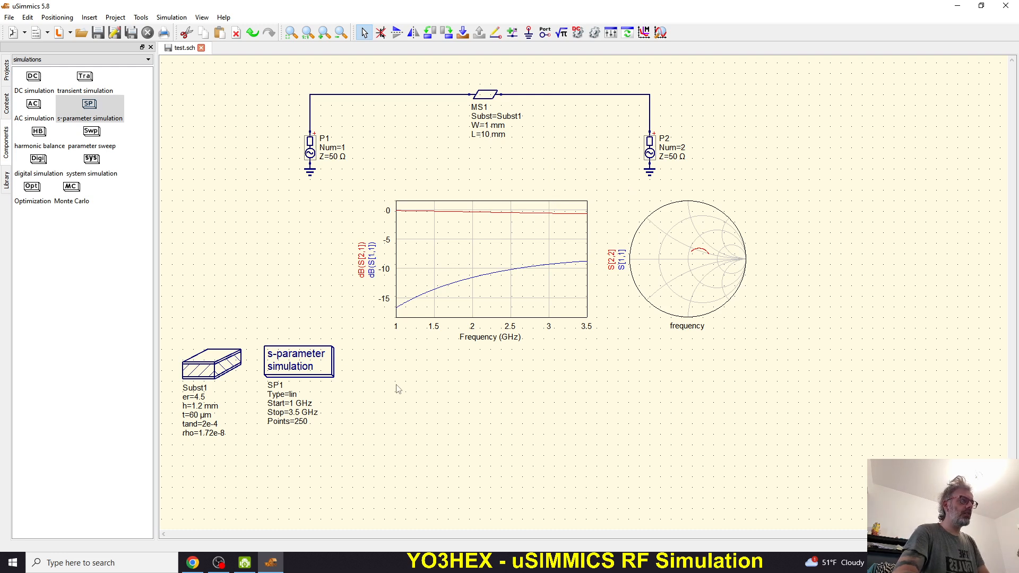
Open the Transmission Line Calculator, move its window to a clear spot over the schematic and enlarge it.
click(142, 18)
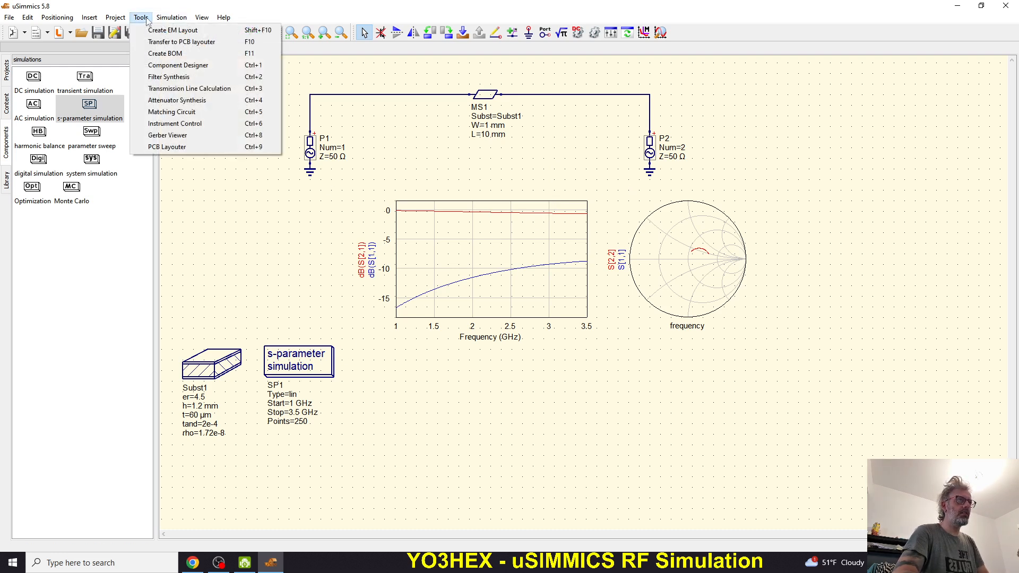
click(196, 94)
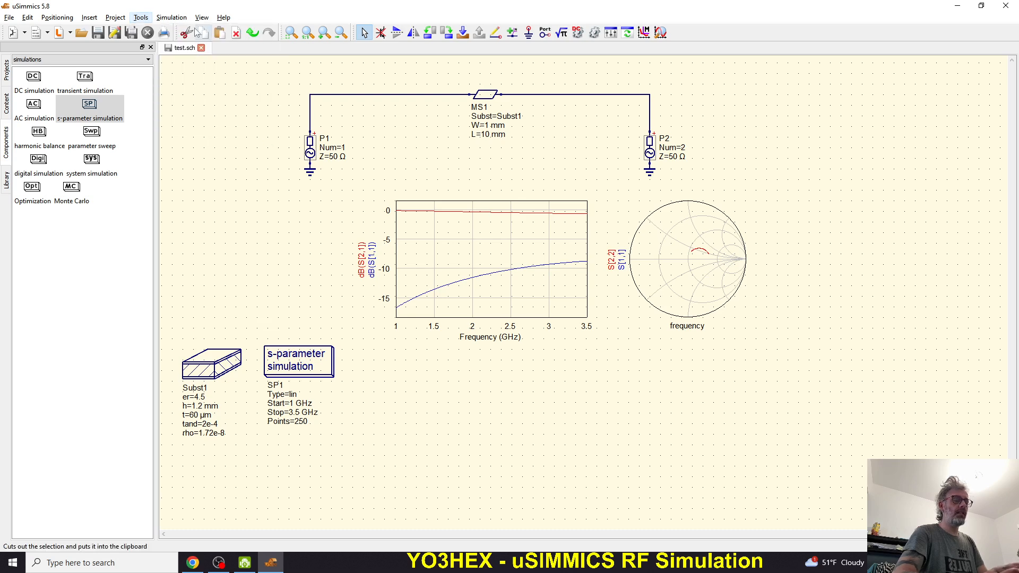
click(174, 17)
mouse_move(141, 18)
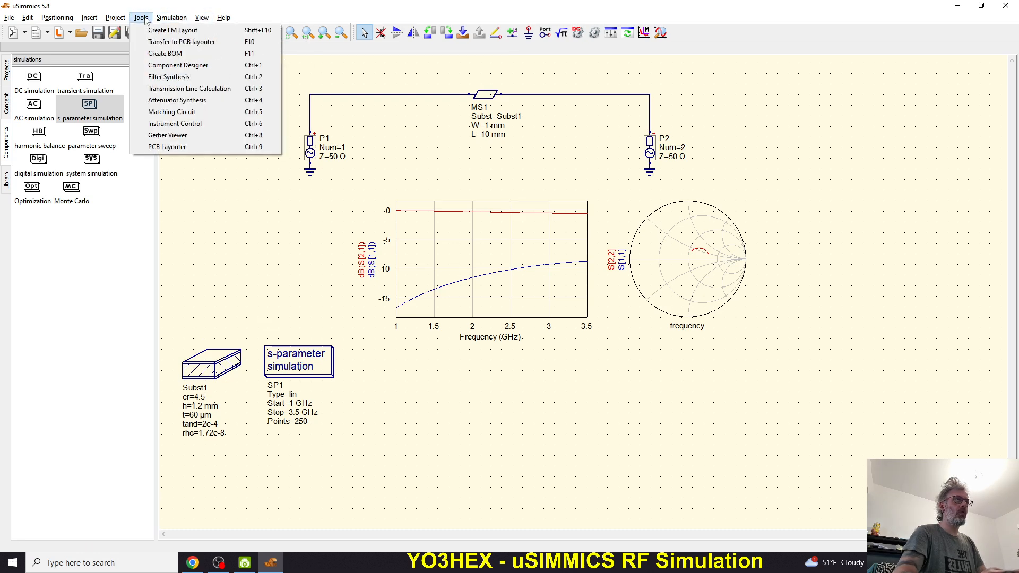
click(211, 94)
drag(329, 178, 210, 61)
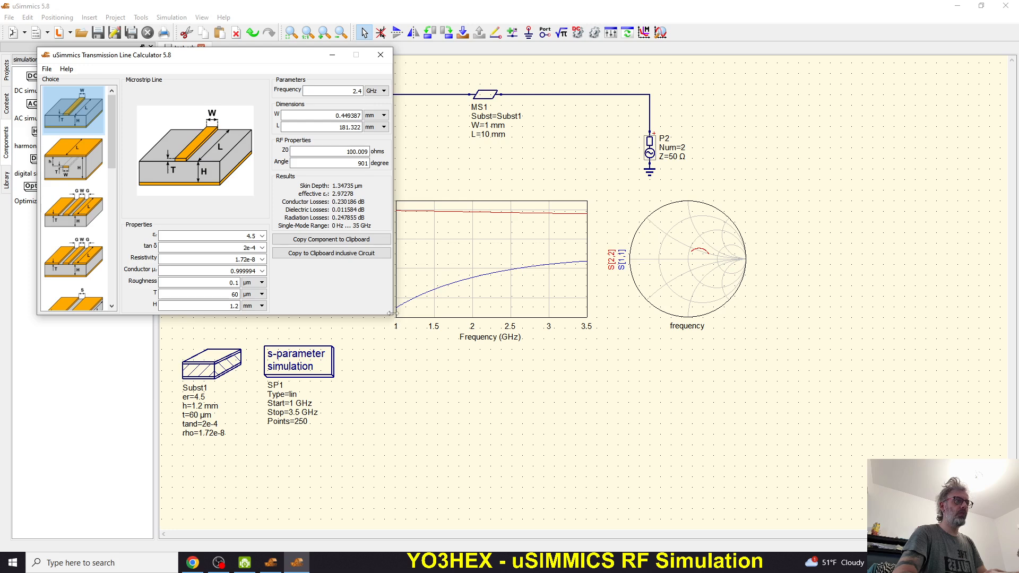
drag(391, 315, 440, 363)
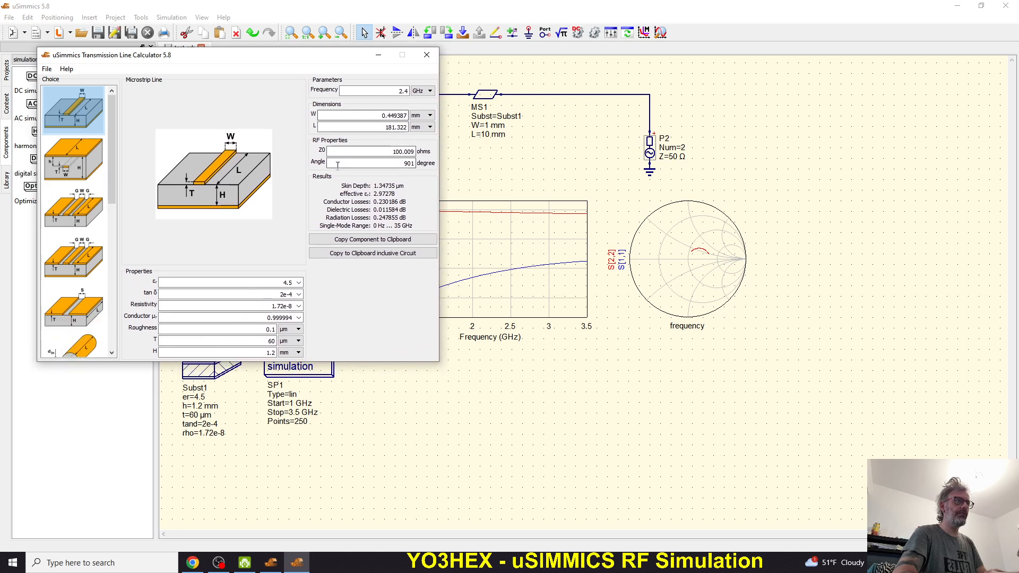
Set the calculator's frequency to 3.5 GHz and the microstrip line's impedance Z0 to 50 ohms.
double_click(388, 93)
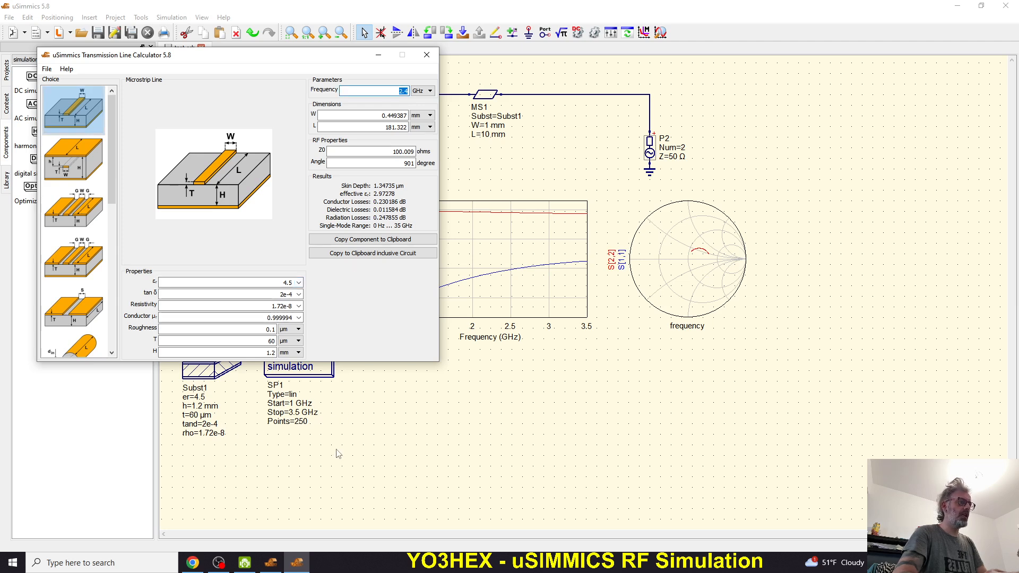
text(3.5)
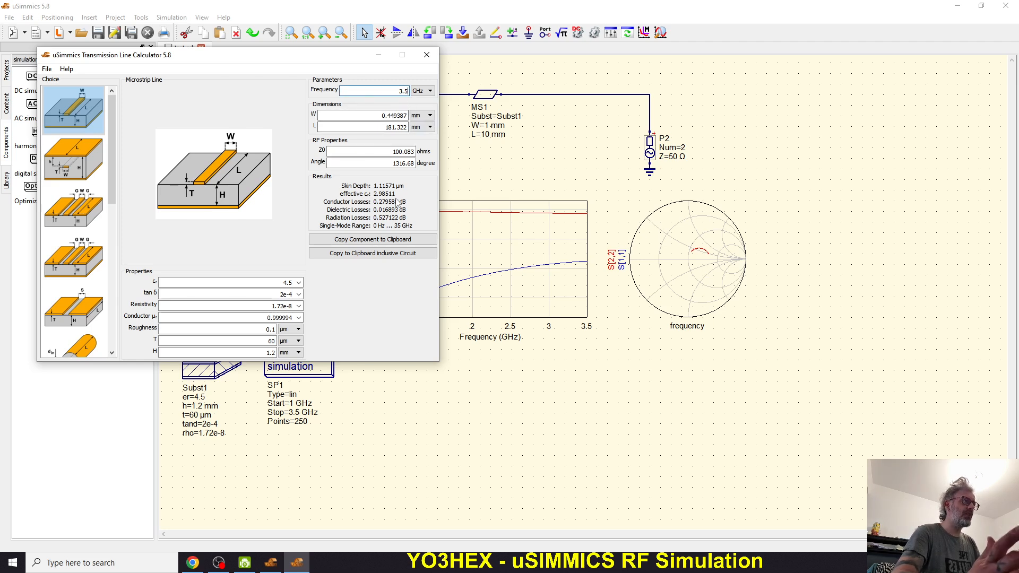
click(404, 152)
double_click(403, 152)
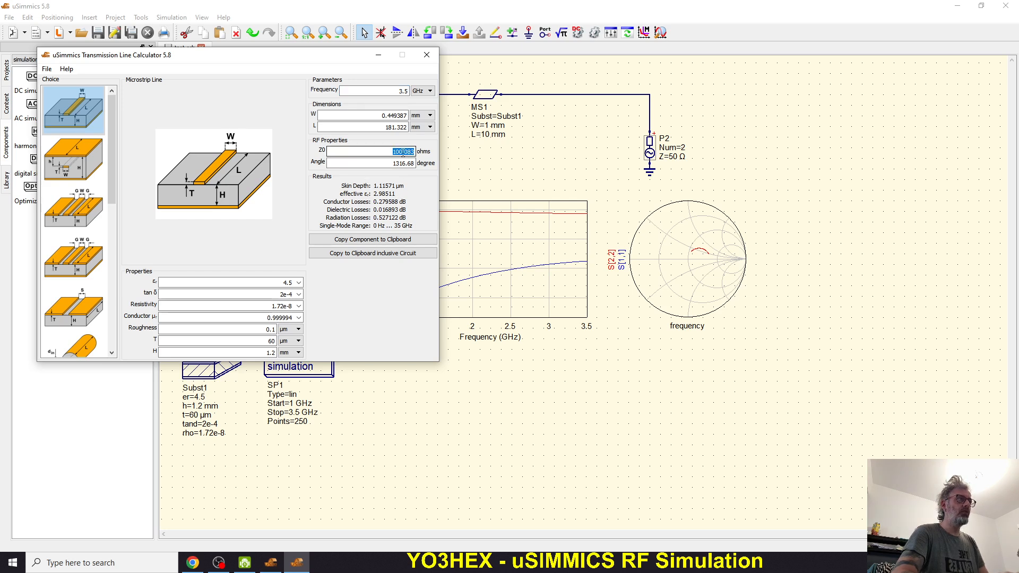
text(50)
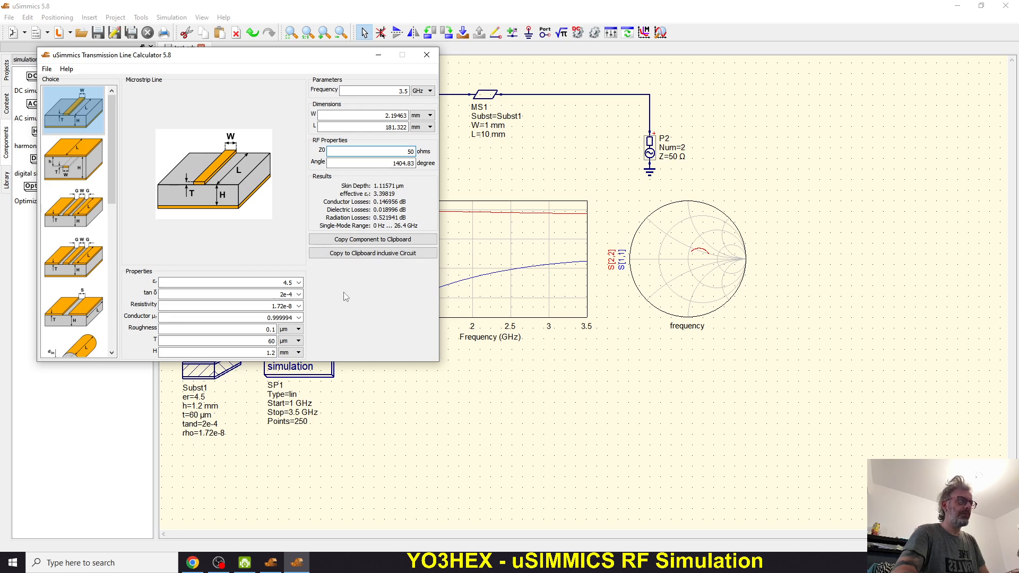
Review the calculator's substrate properties, including permittivity, resistivity, thickness T and height H, and check the line width calculated for the chosen impedance.
click(299, 283)
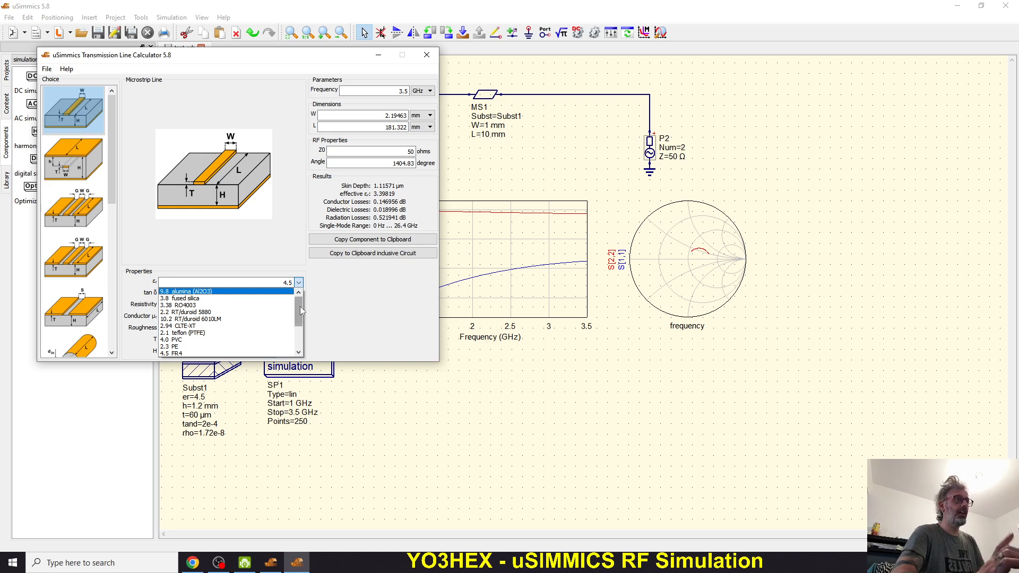
click(346, 298)
click(299, 284)
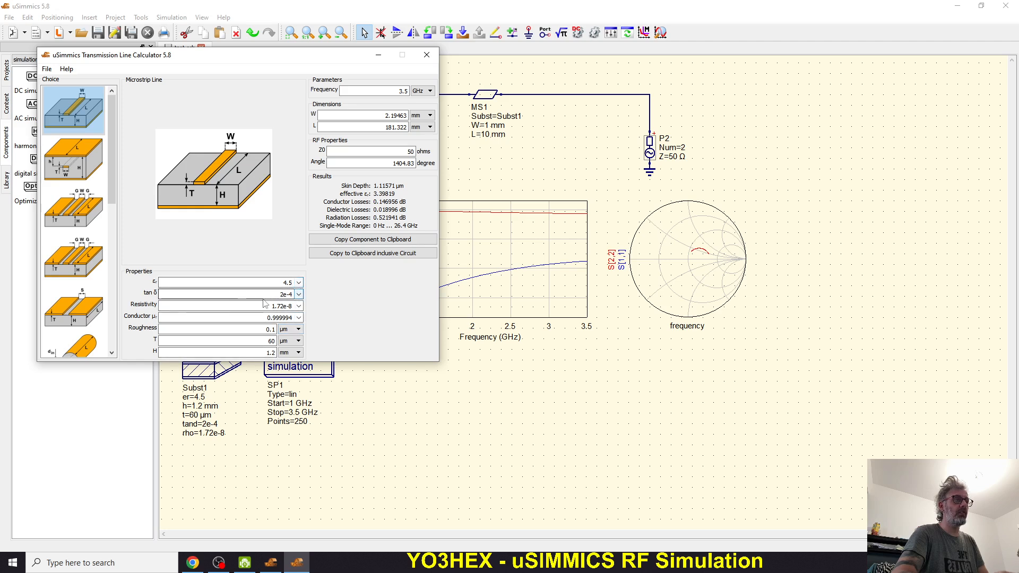
click(299, 307)
click(195, 316)
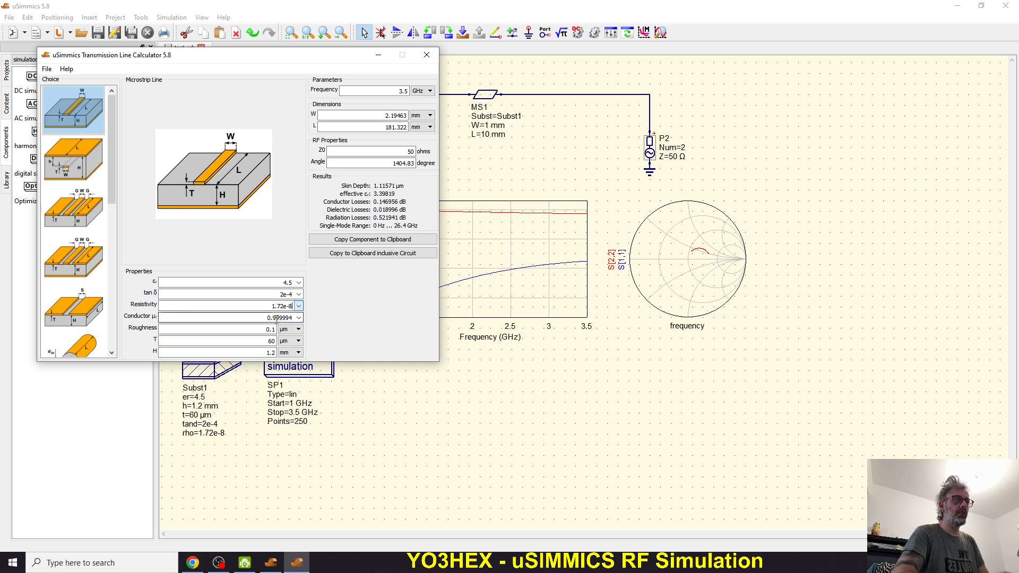
click(208, 342)
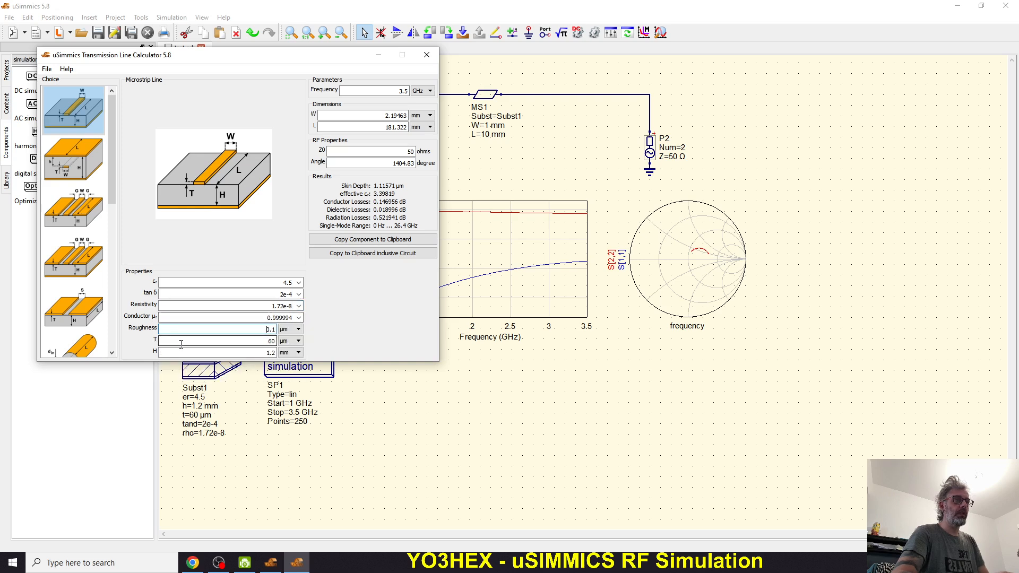
click(271, 340)
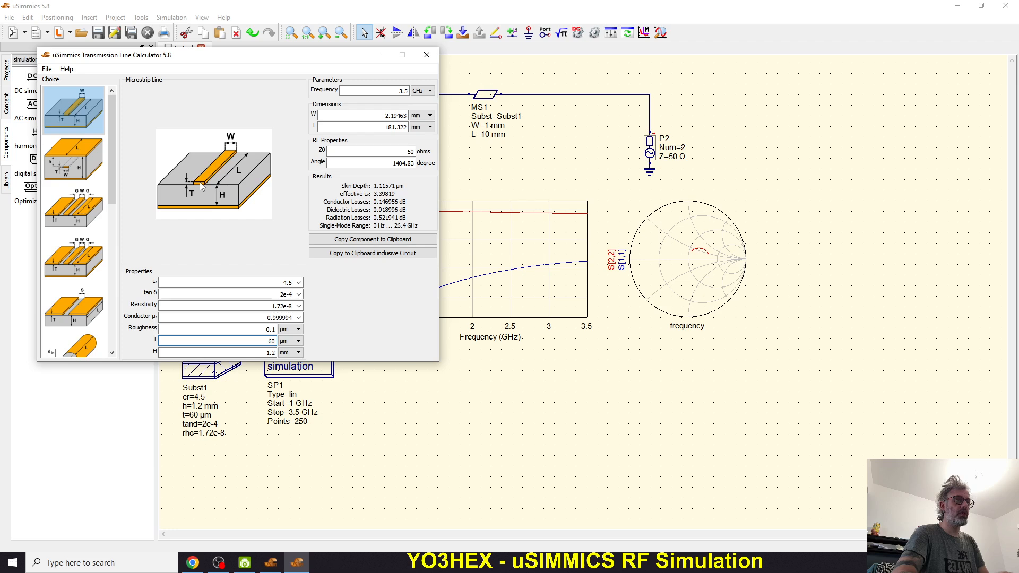
double_click(270, 341)
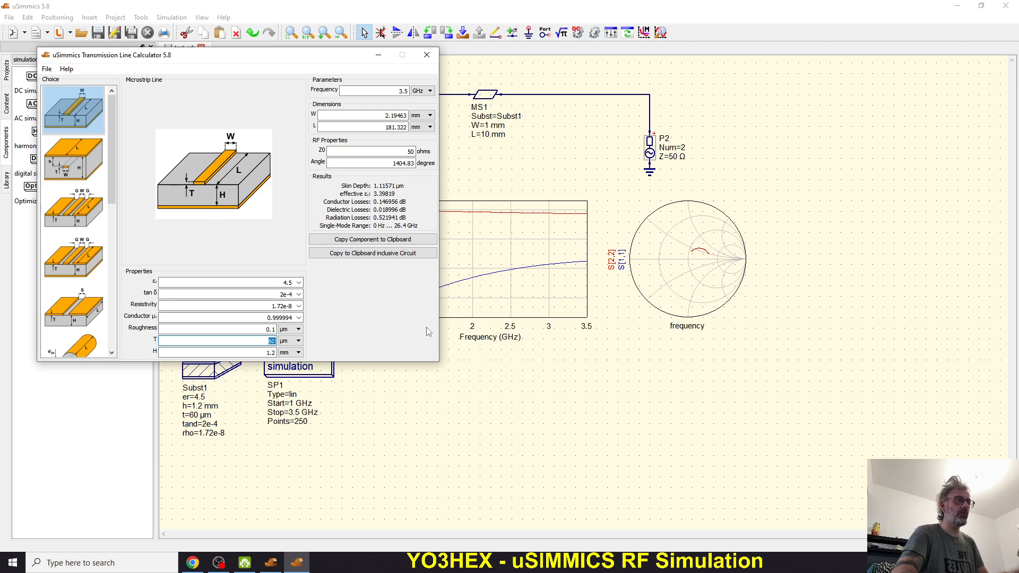
click(275, 352)
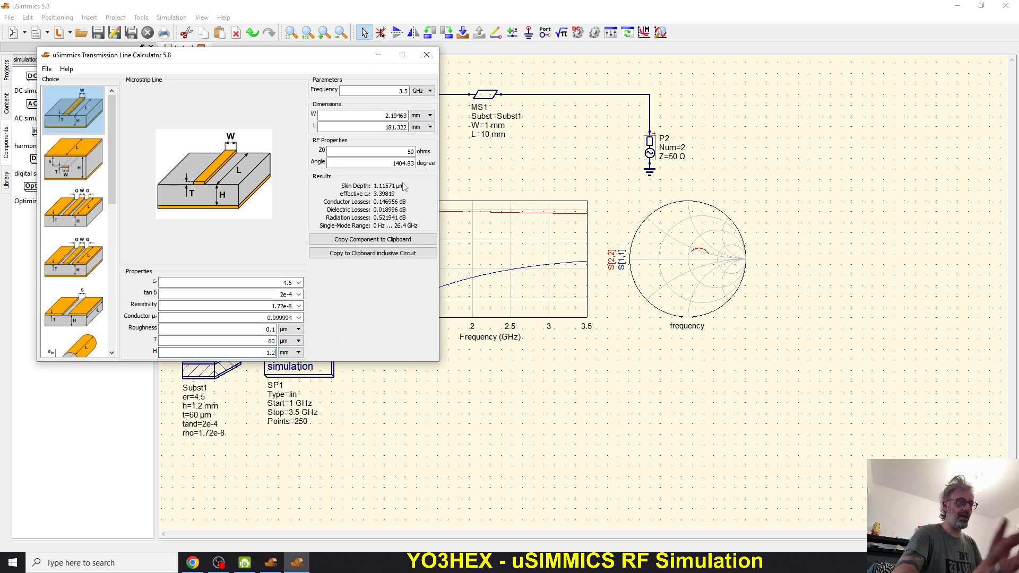
double_click(409, 151)
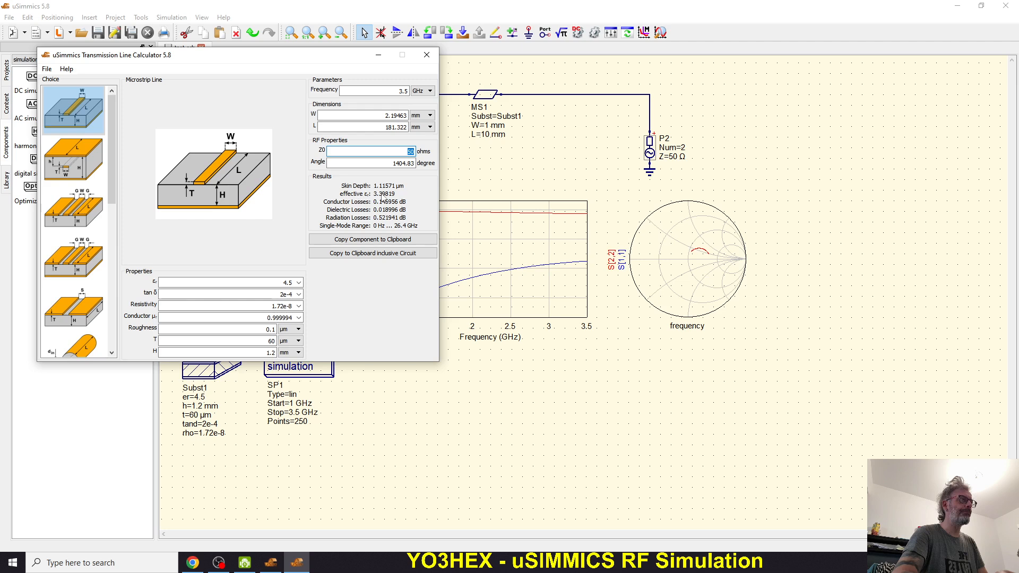
double_click(386, 115)
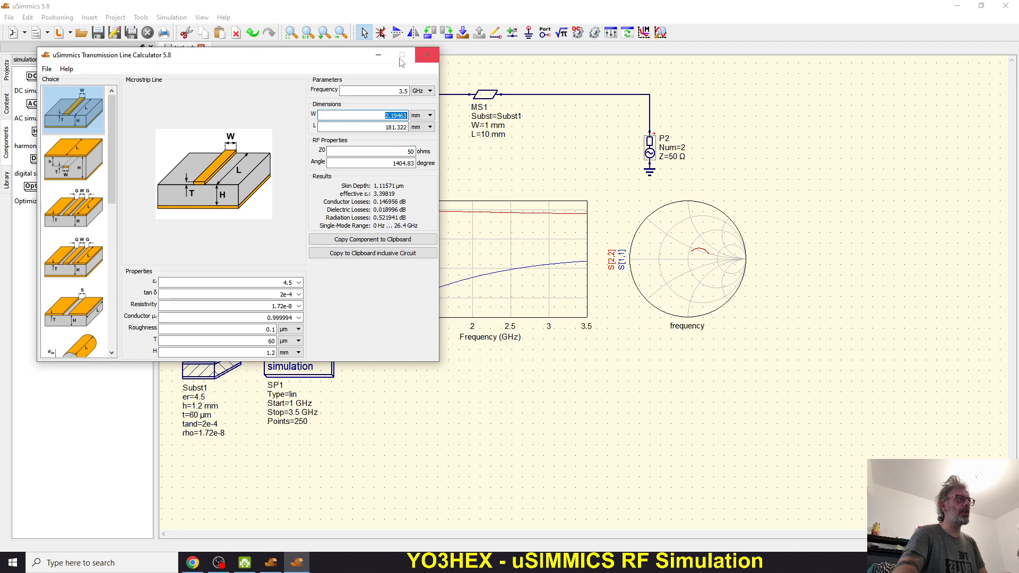
Return to the schematic and set the microstrip line MS1 to a width of 2.19 mm and a length of 20 mm.
click(378, 55)
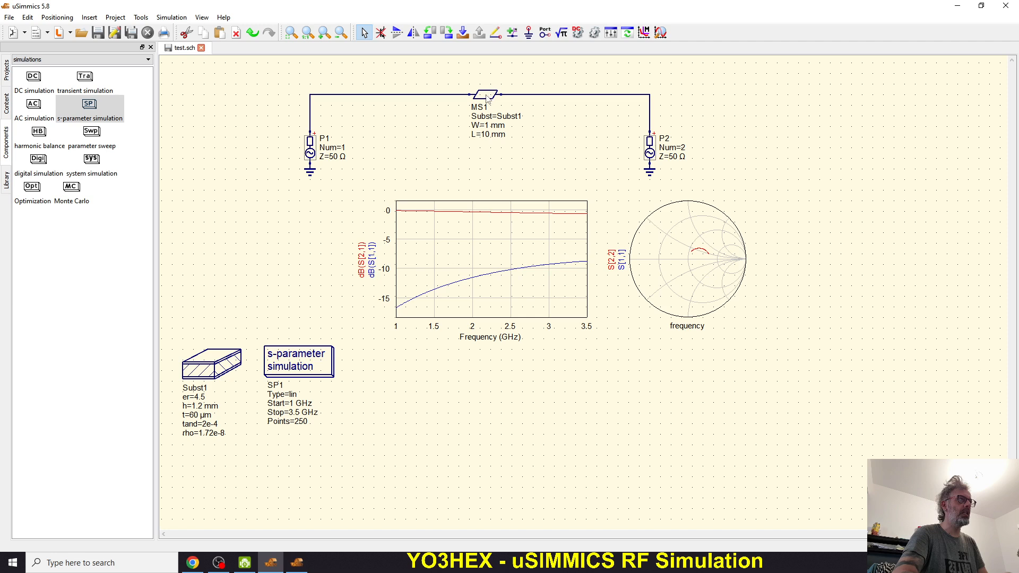
double_click(486, 96)
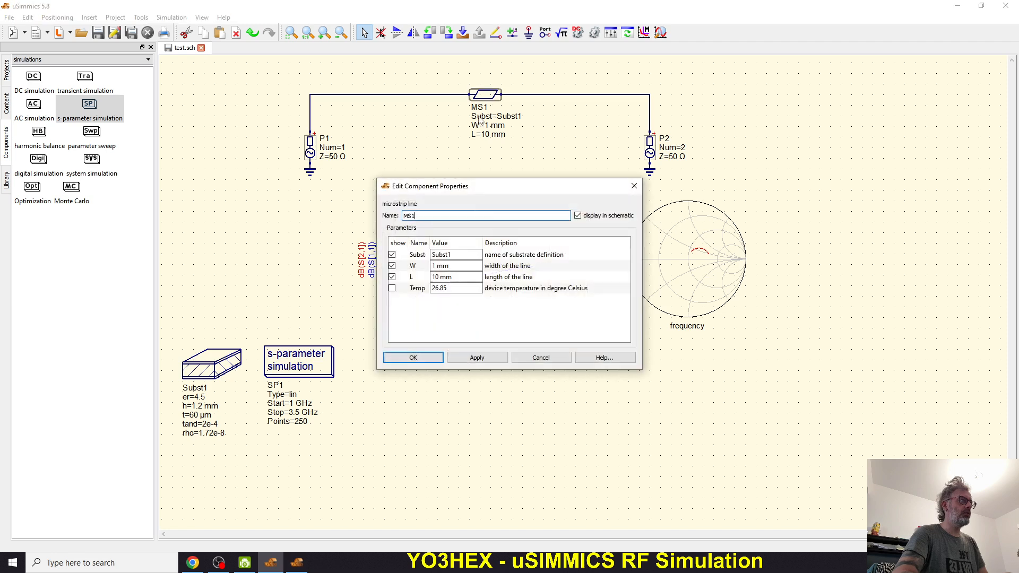
double_click(434, 265)
text(2)
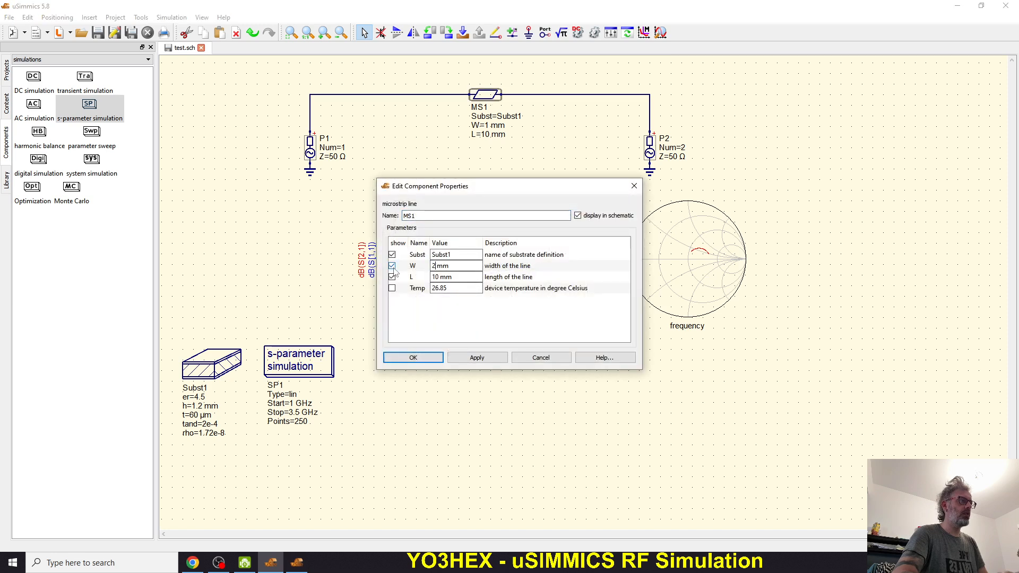
text(.19)
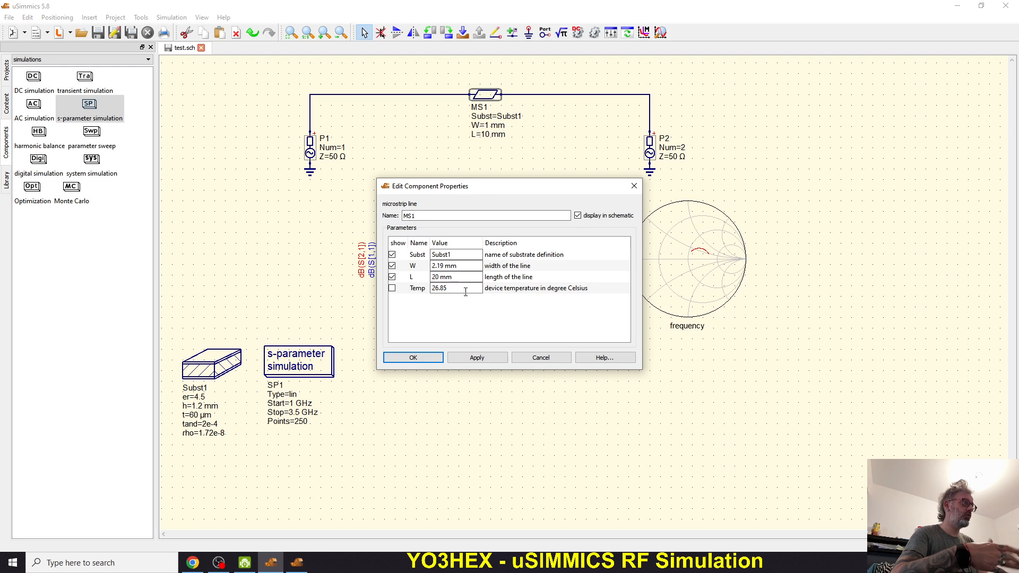
click(477, 357)
click(413, 357)
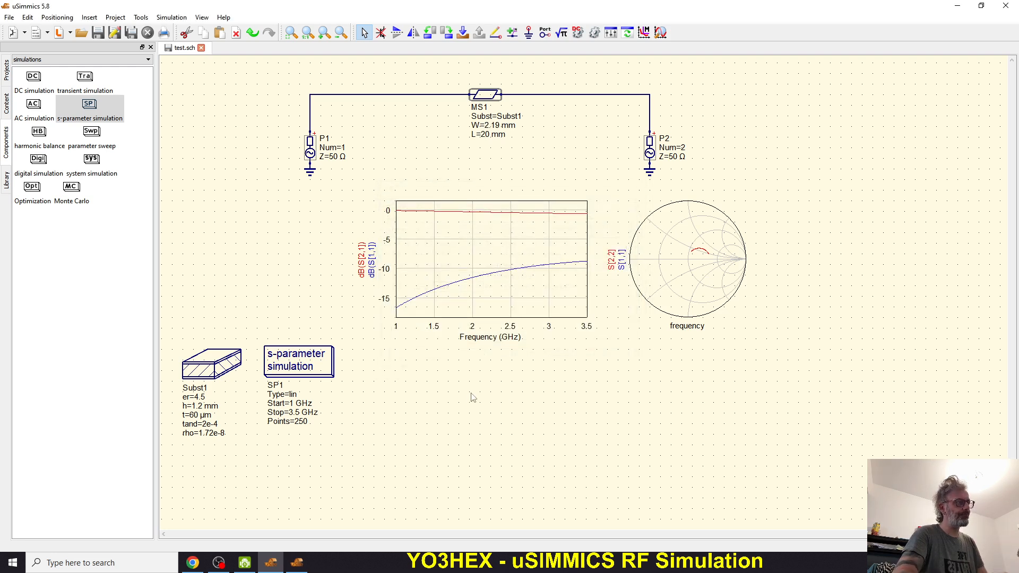
Rerun the s-parameter simulation and examine the reflection trace at the centre of the Smith chart.
click(473, 397)
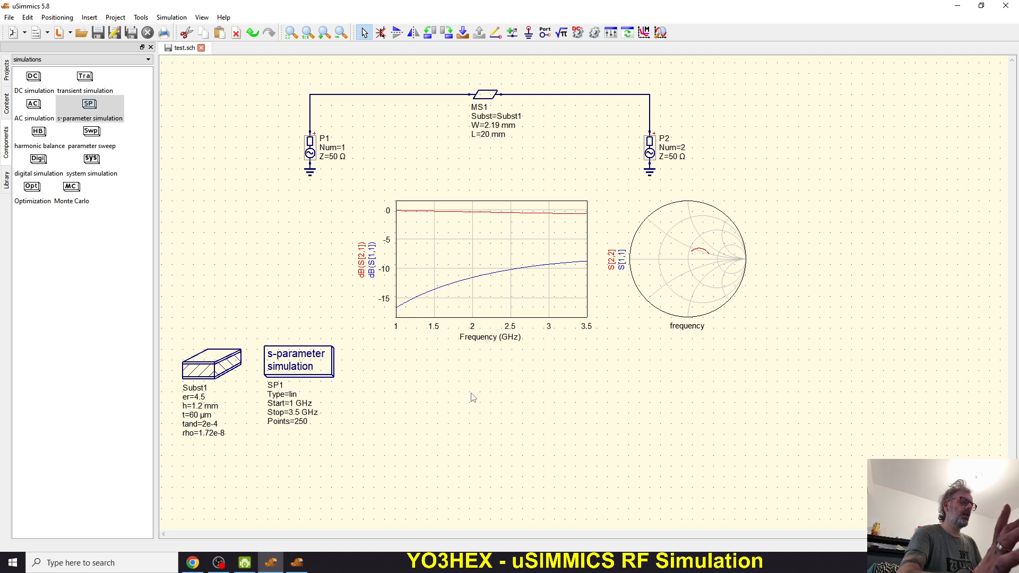
key(F2)
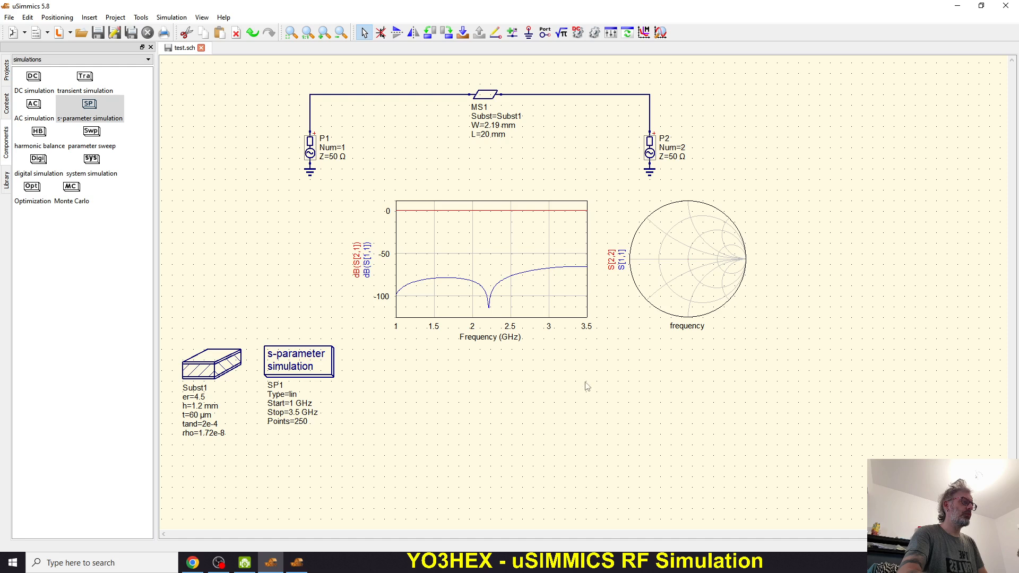
scroll(690, 256, up, 5)
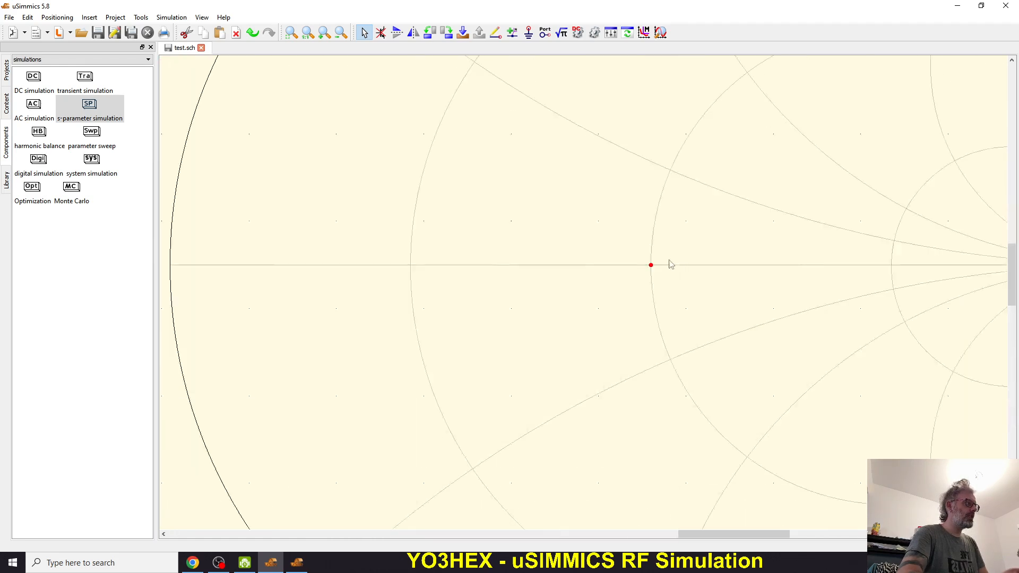
scroll(671, 265, up, 2)
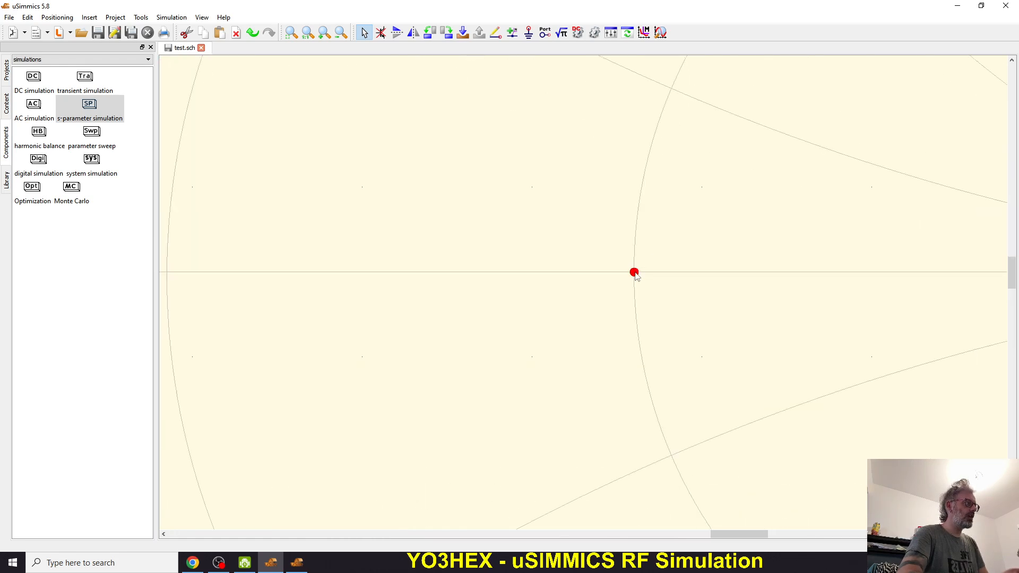
scroll(636, 282, down, 7)
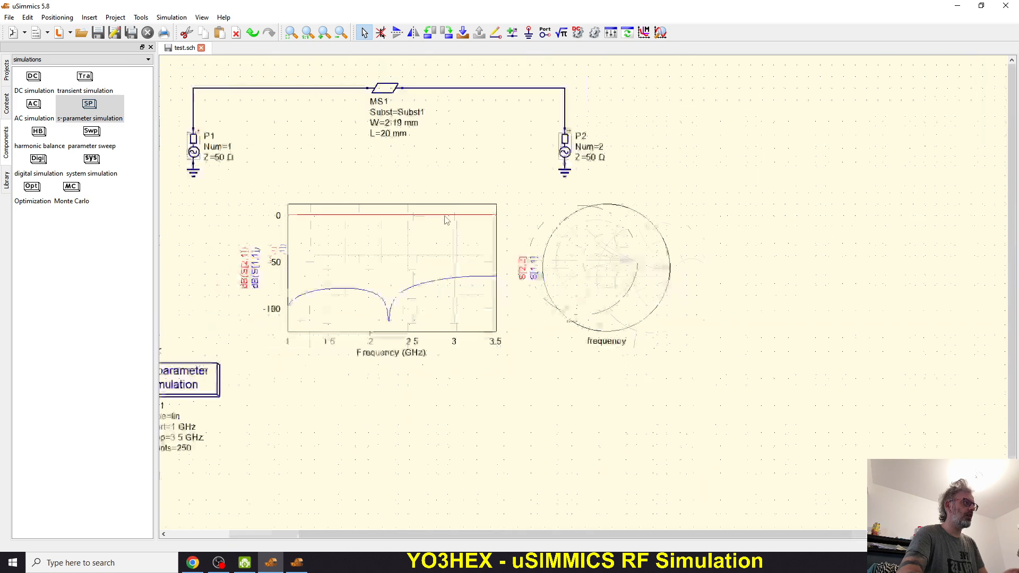
Check the dB(S[2,1]) trace with markers at about 3.24 GHz and 1.5 GHz, and delete both markers.
scroll(453, 242, up, 4)
scroll(573, 245, down, 4)
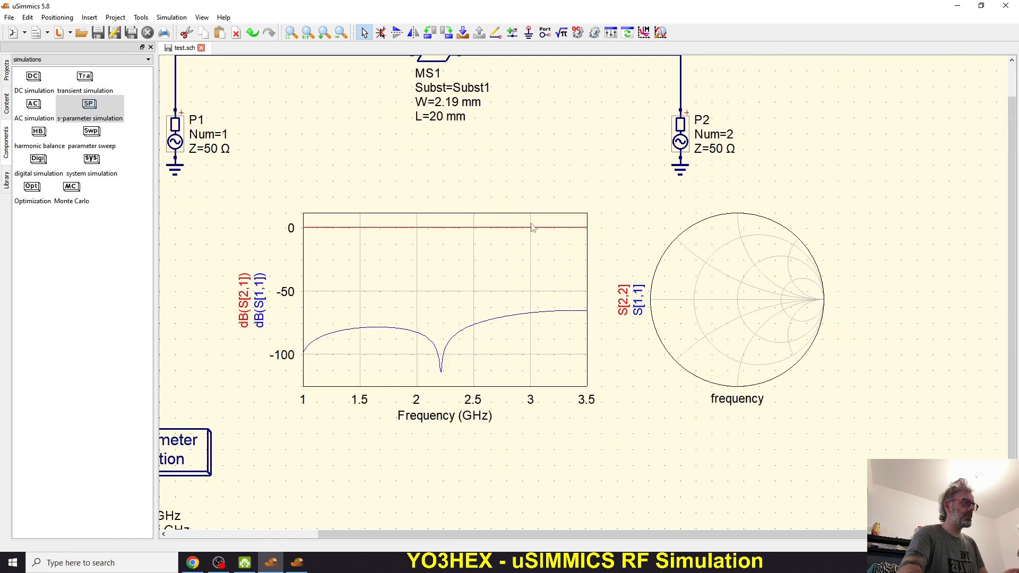
click(644, 32)
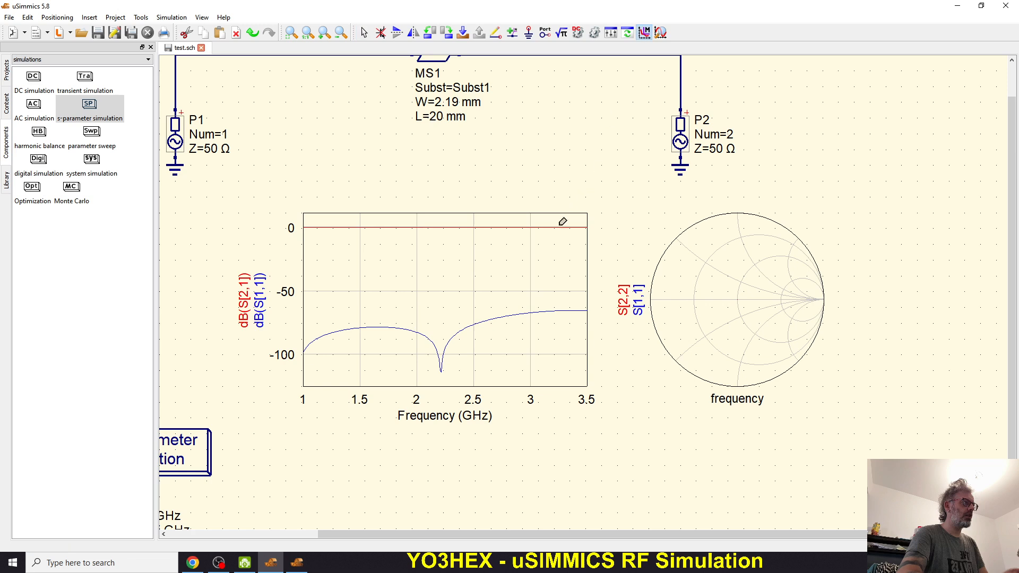
click(558, 227)
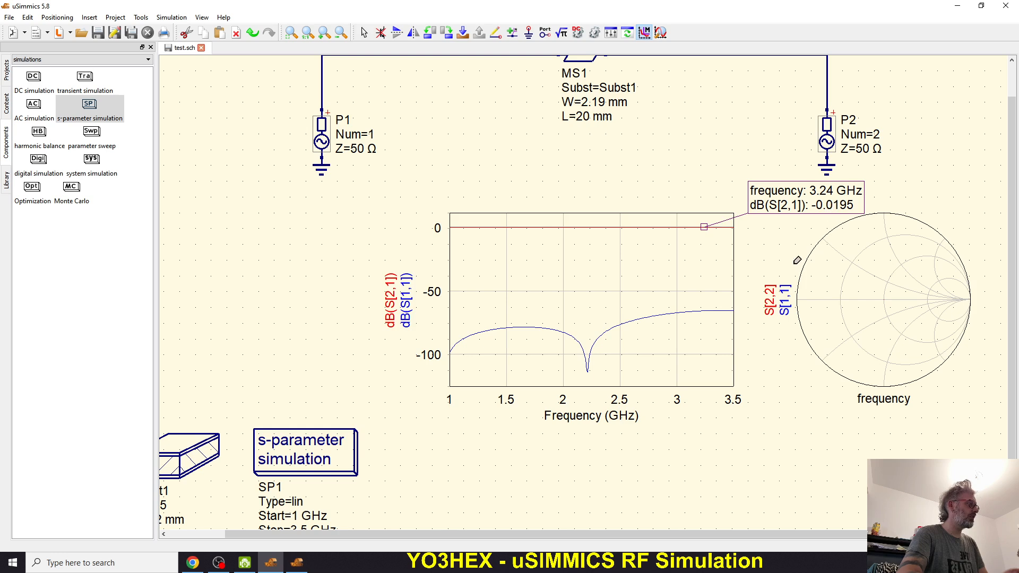
click(508, 228)
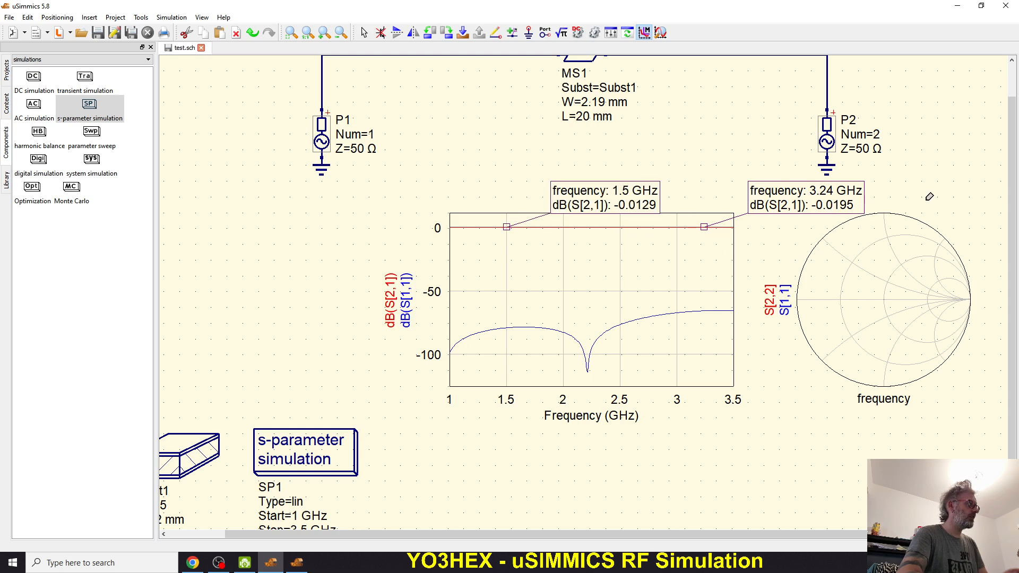
key(Escape)
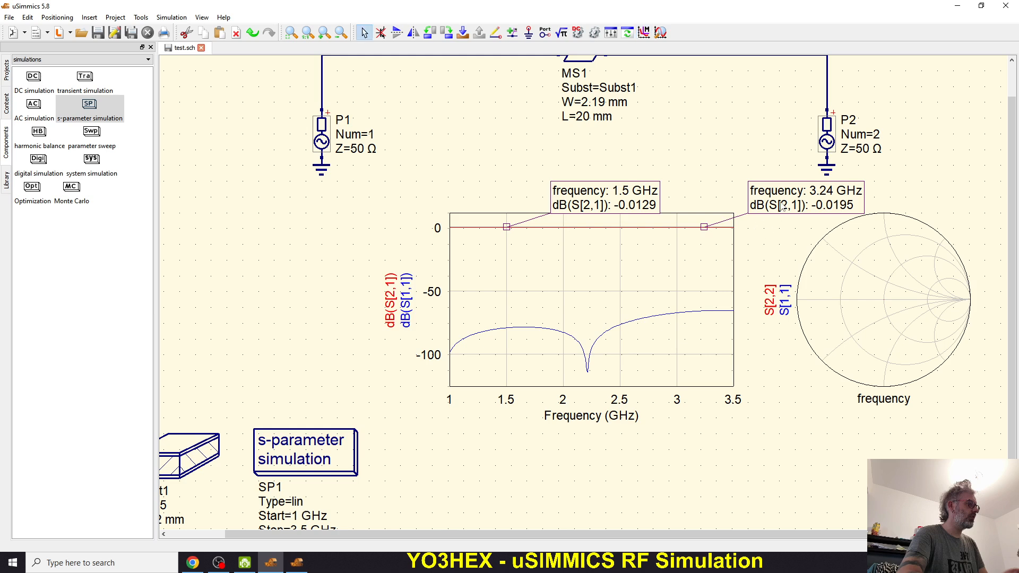
click(784, 207)
key(Delete)
click(645, 204)
key(Delete)
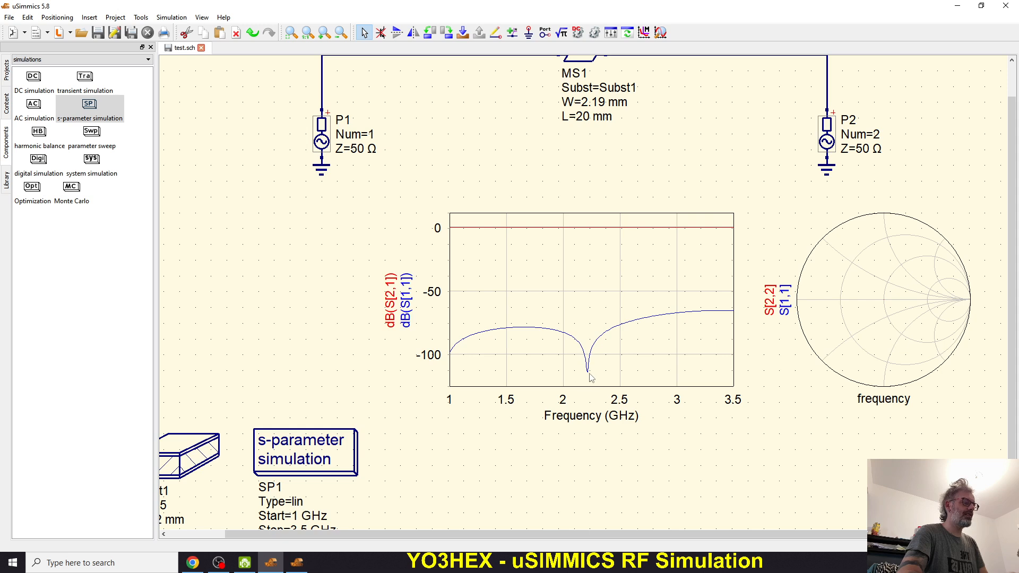
Check the dip of the dB(S[1,1]) trace with a marker at about 2.21 GHz, and delete the marker.
click(644, 32)
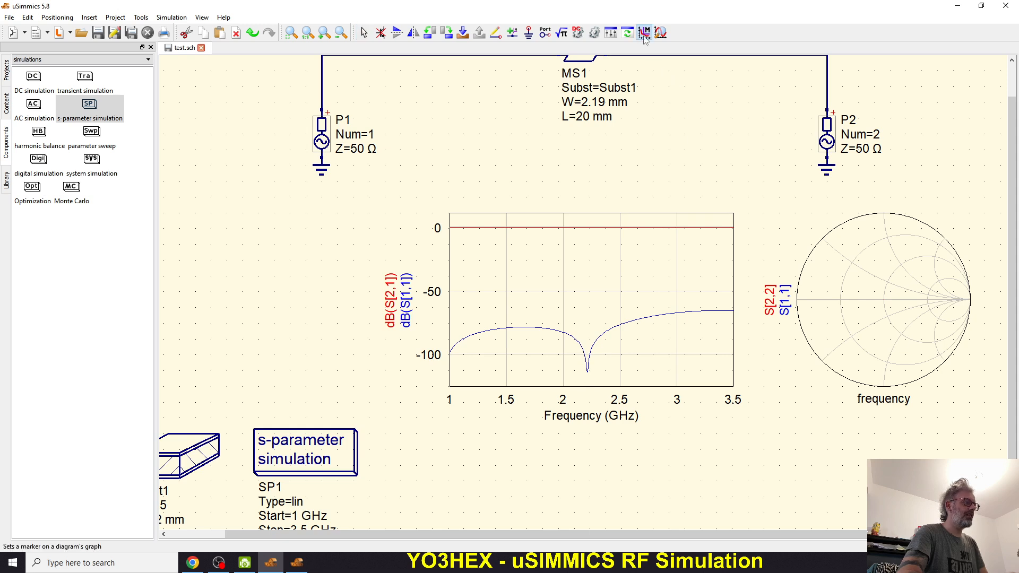
click(589, 371)
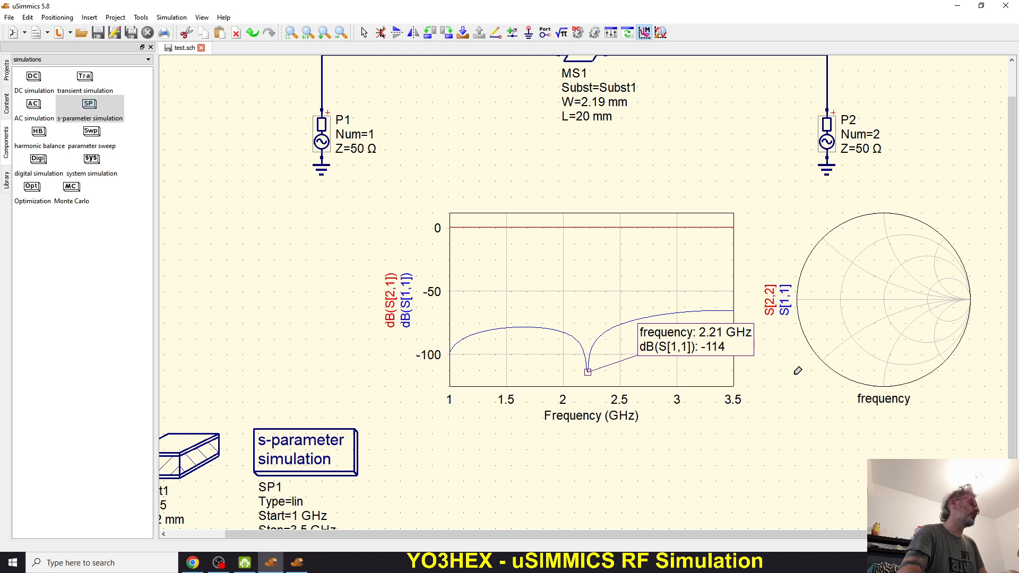
key(Escape)
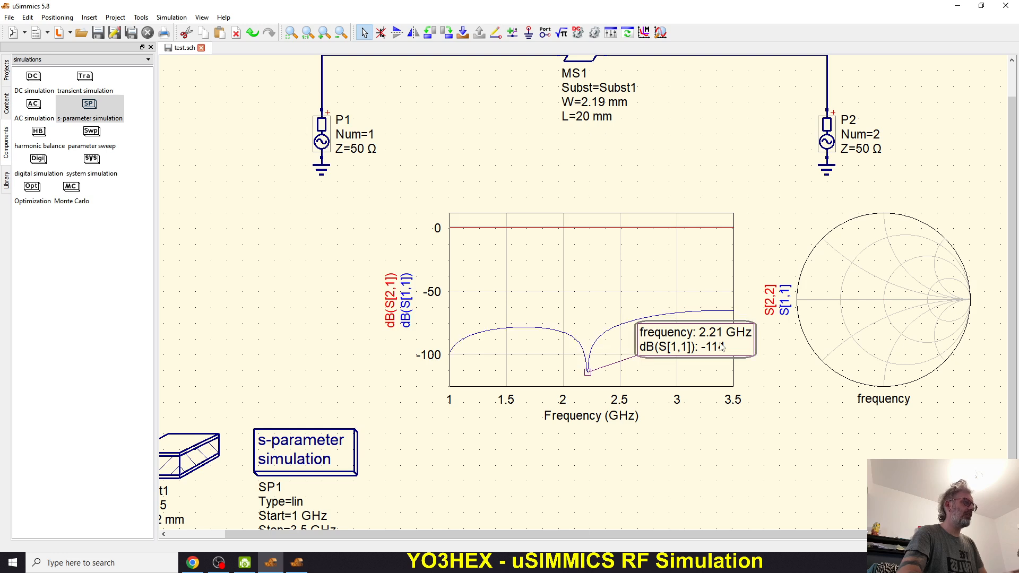
key(Delete)
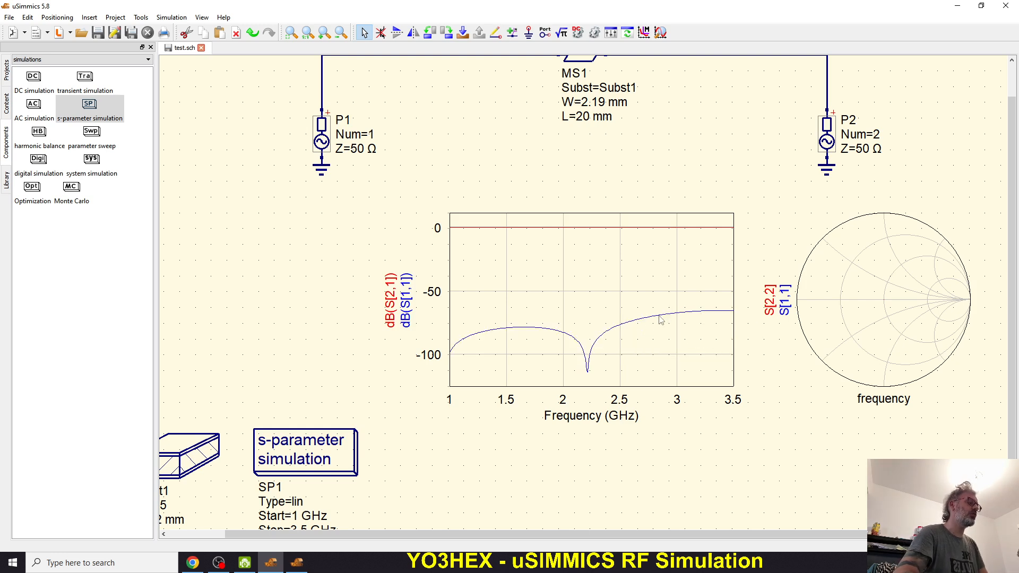
Check the impedance at the centre of the Smith chart with a marker on the S[2,2] trace, and delete the marker.
scroll(493, 302, down, 3)
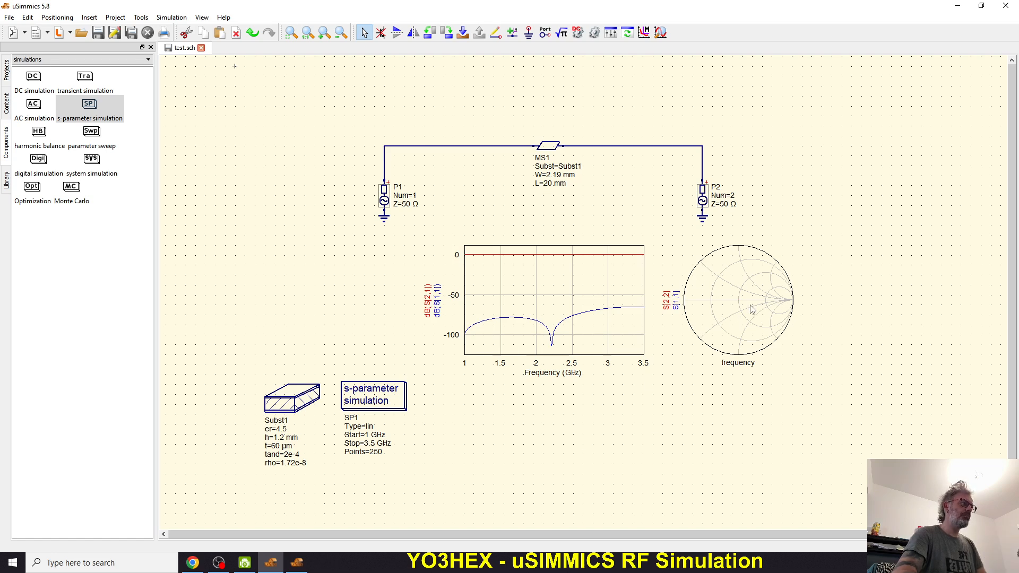
scroll(751, 309, up, 6)
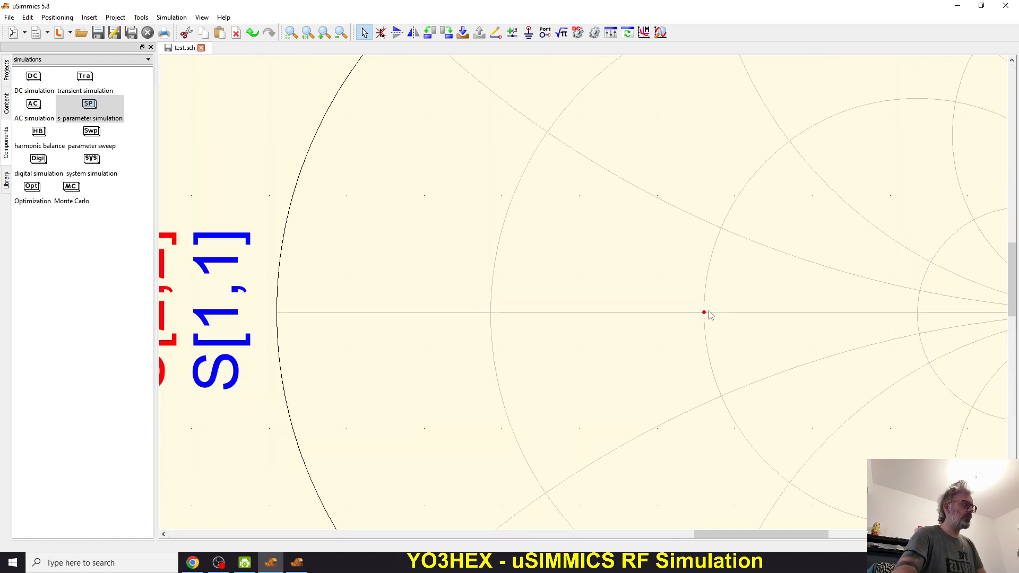
click(644, 32)
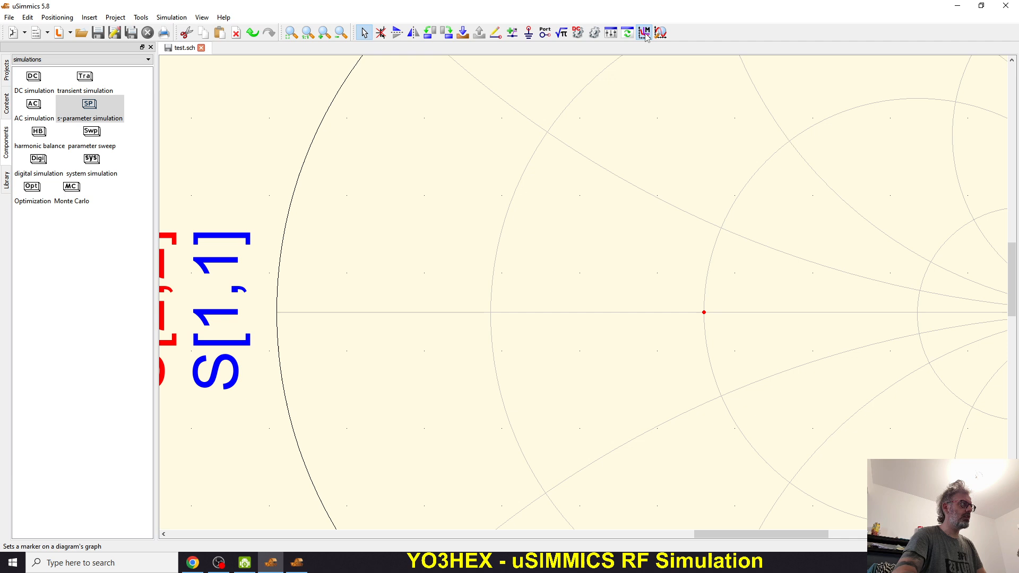
click(718, 319)
scroll(536, 293, down, 3)
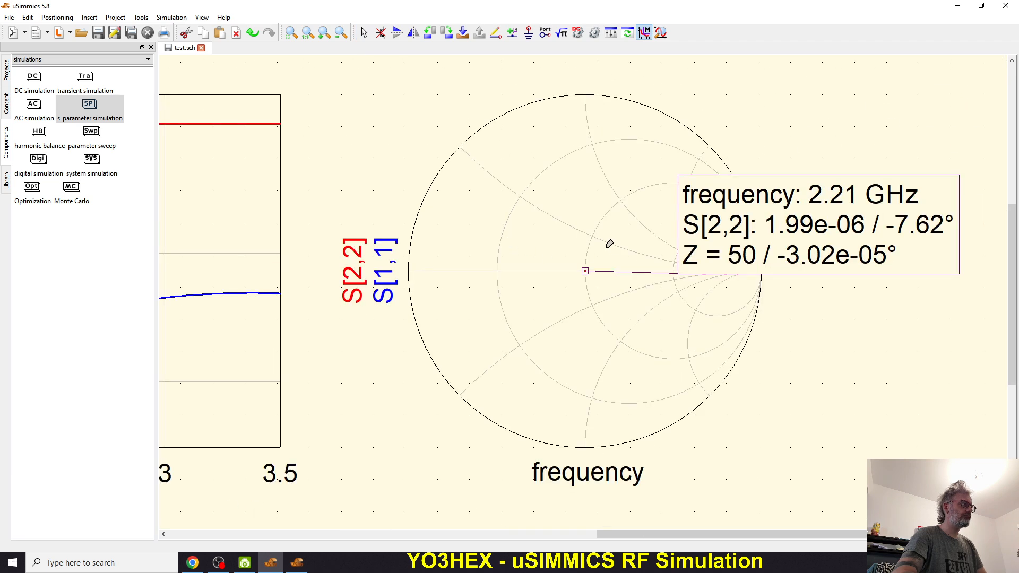
scroll(611, 246, down, 1)
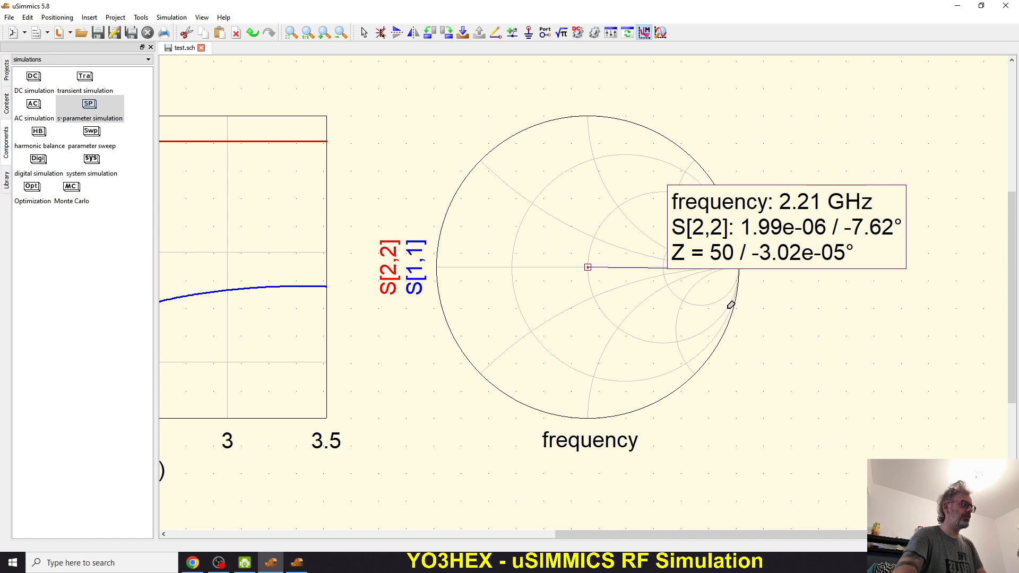
scroll(731, 304, down, 2)
key(Escape)
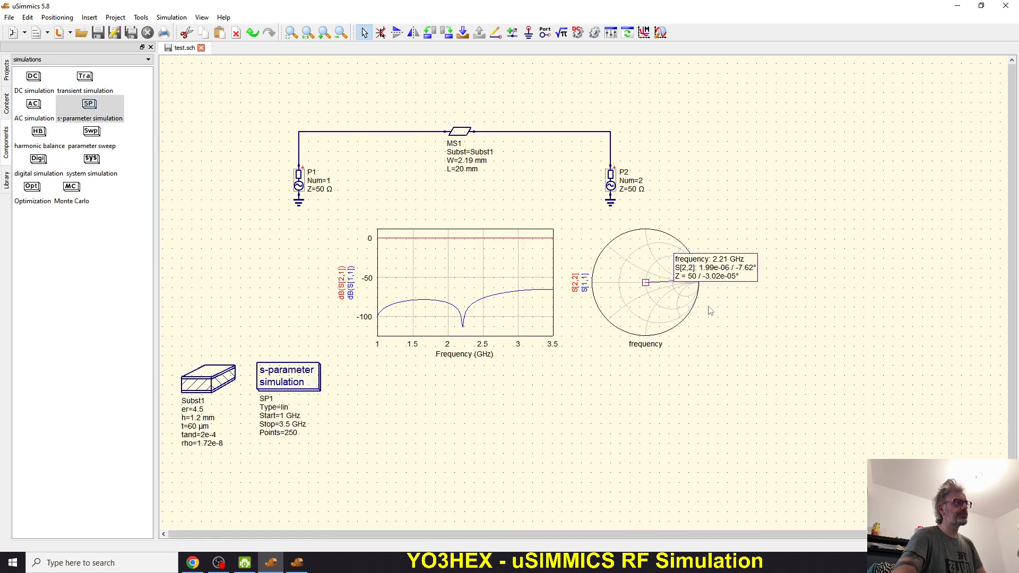
key(Delete)
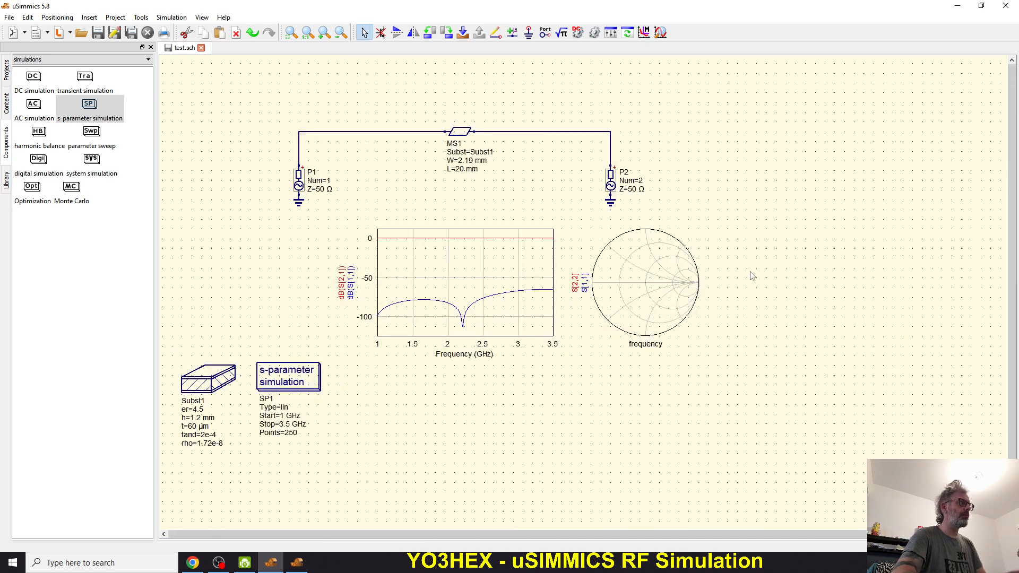
Delete the Smith chart and the Cartesian s-parameter diagram from the schematic.
scroll(524, 360, down, 3)
scroll(496, 286, up, 2)
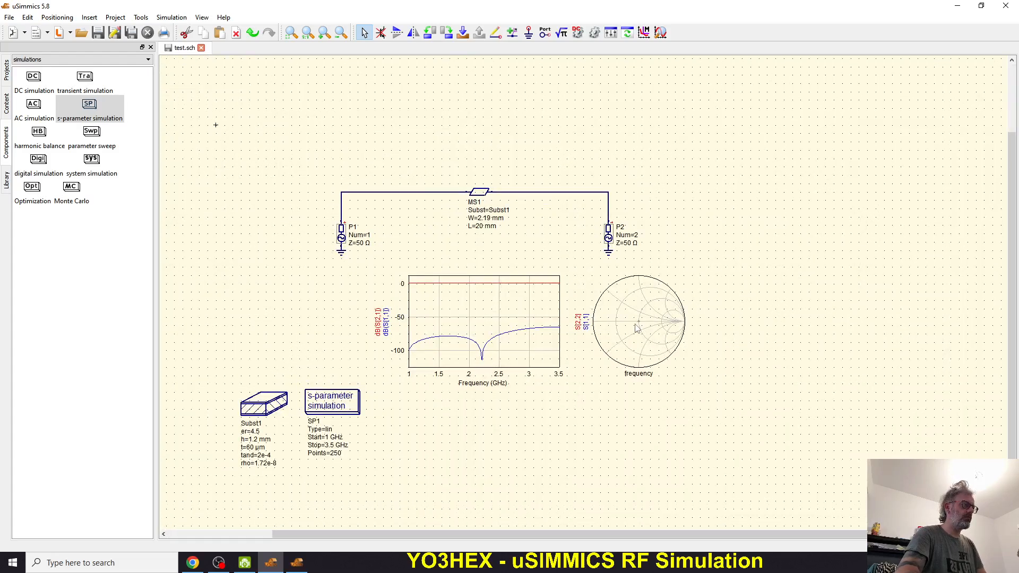
click(667, 331)
key(Delete)
click(540, 333)
key(Delete)
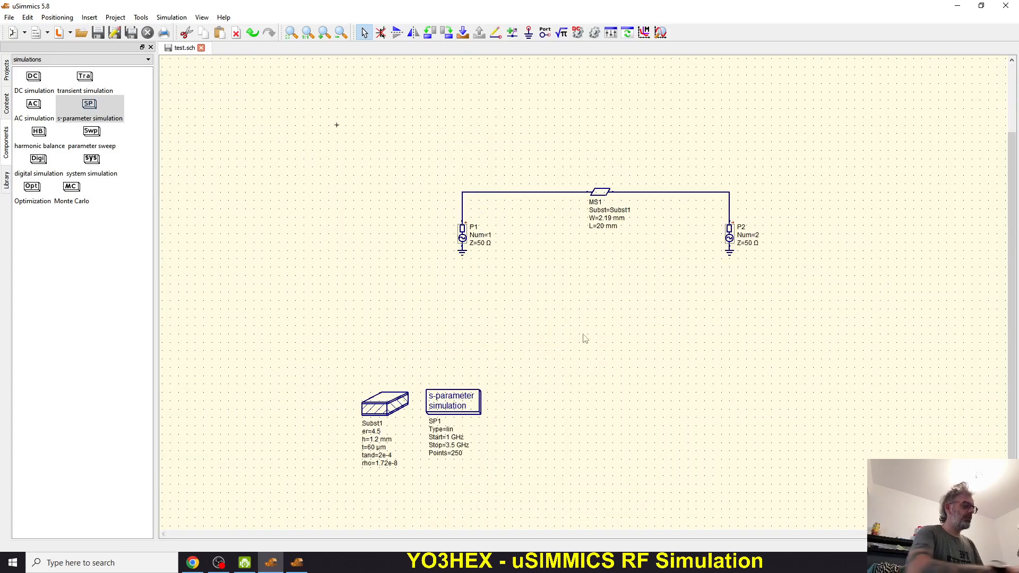
Move the substrate and s-parameter simulation blocks together to just below the microstrip circuit, between the two ports.
scroll(504, 297, down, 3)
scroll(484, 361, up, 2)
drag(317, 365, 483, 462)
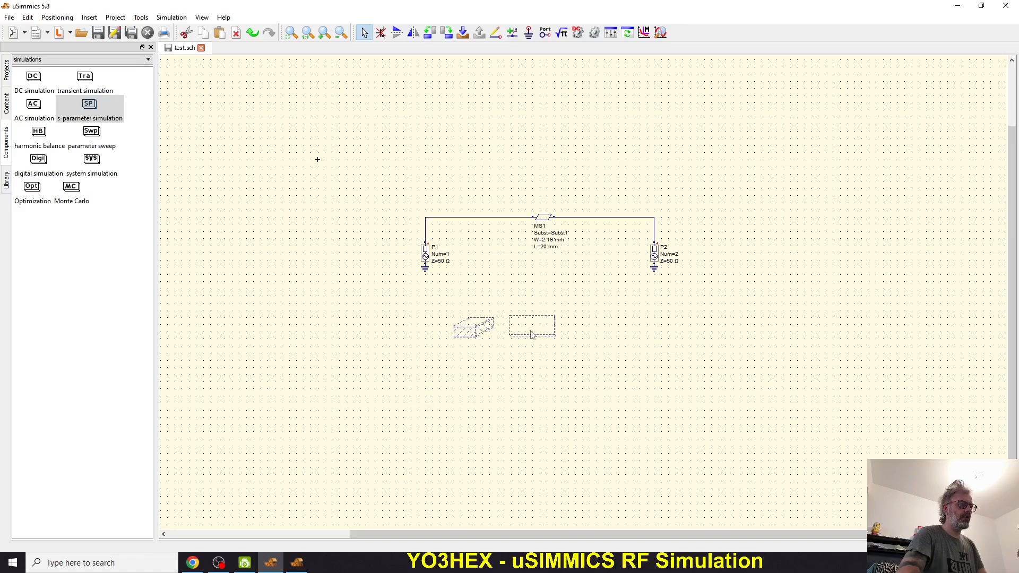
click(491, 332)
drag(419, 187, 739, 410)
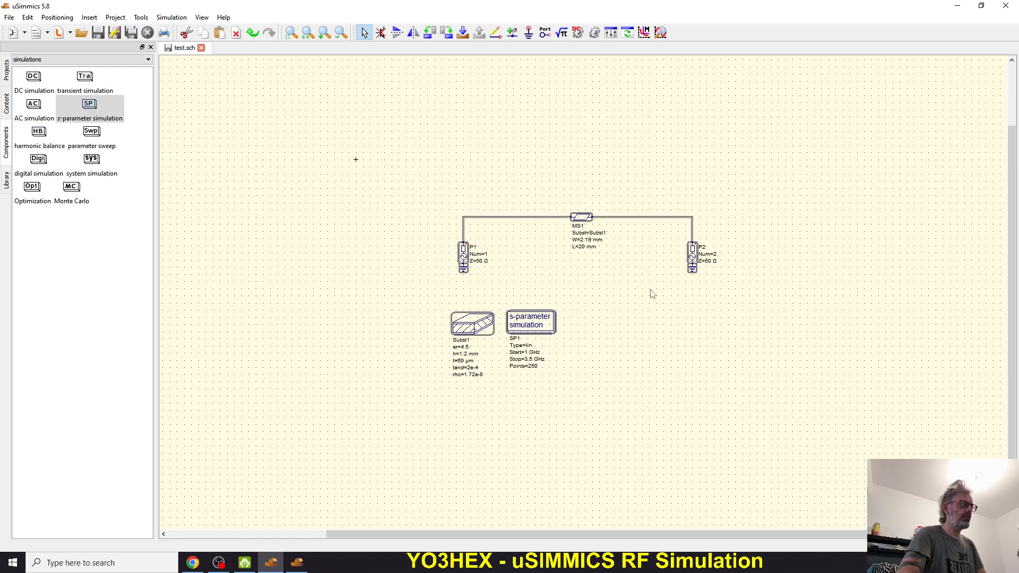
scroll(650, 292, up, 4)
click(592, 322)
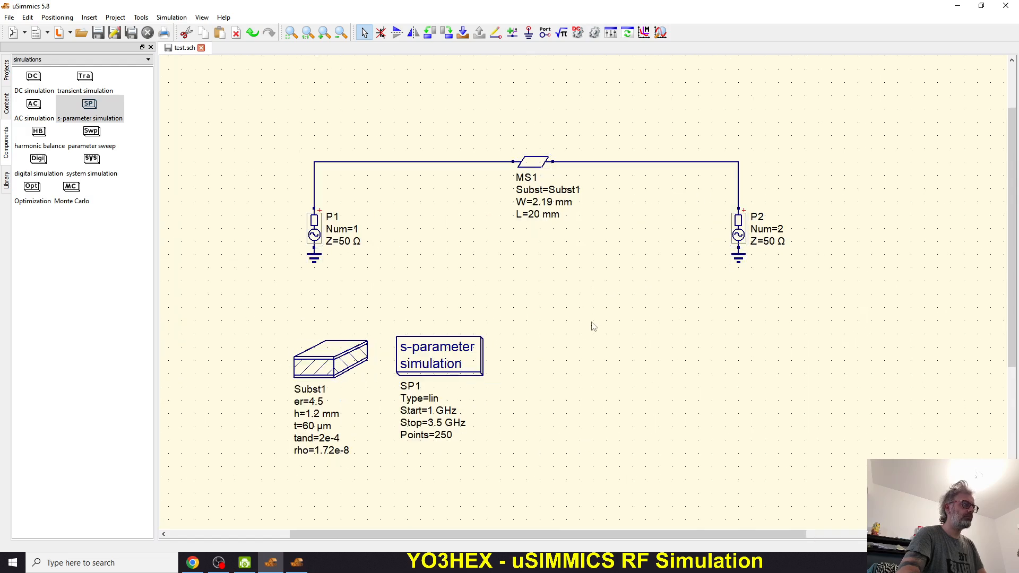
Show the transmission line components for placing in the schematic.
scroll(593, 326, down, 2)
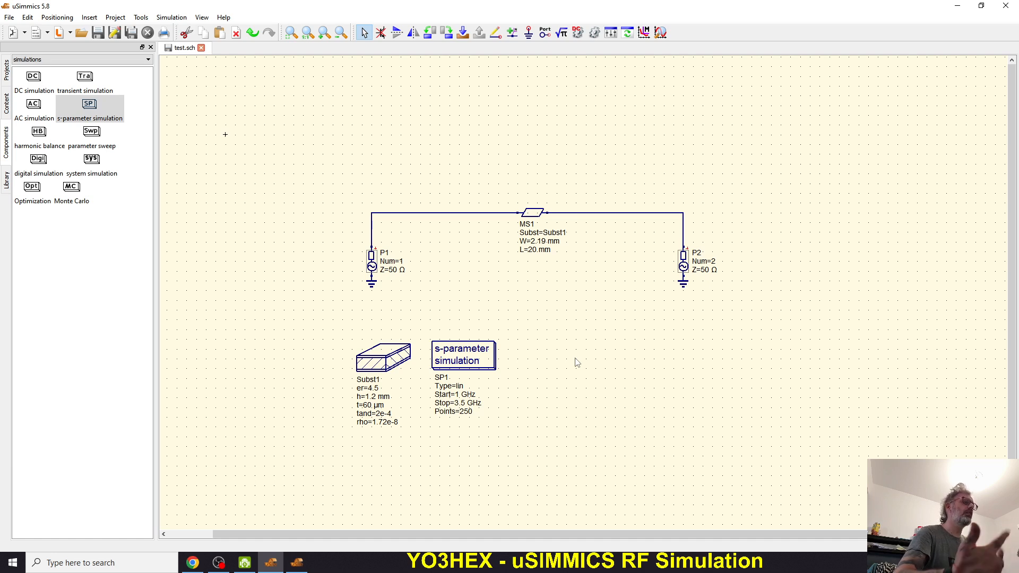
click(114, 59)
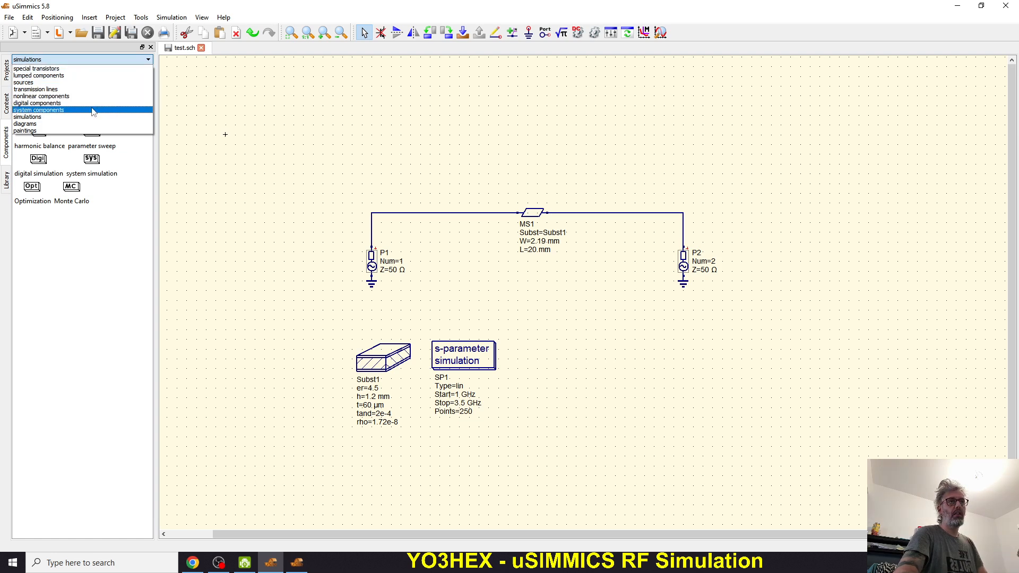
click(67, 90)
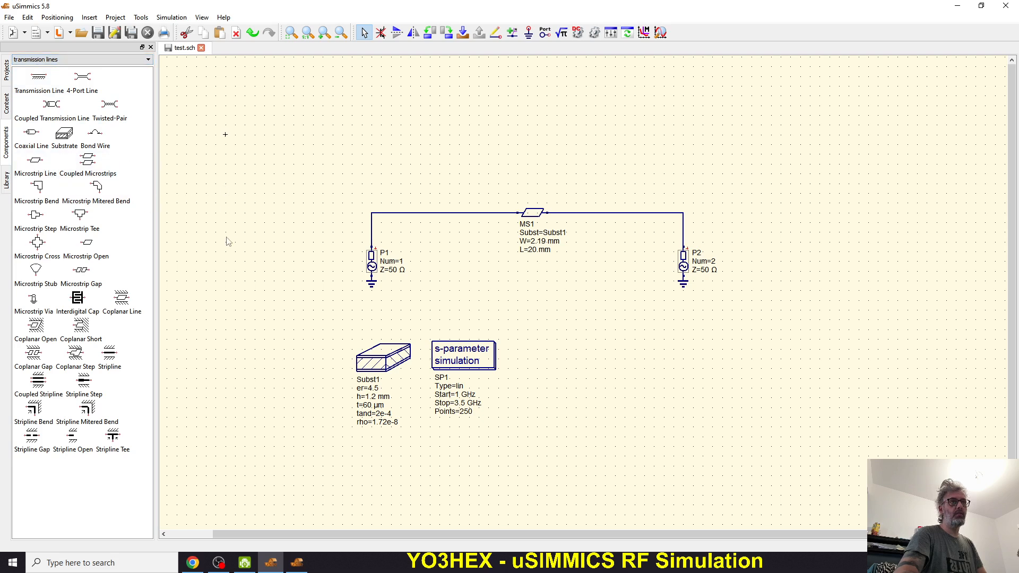
drag(92, 245, 593, 187)
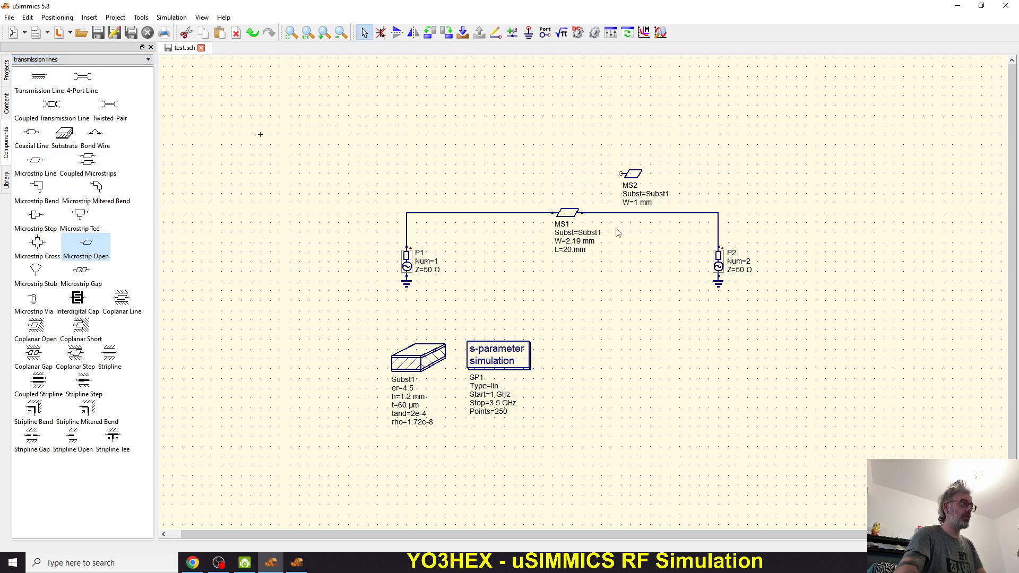
click(635, 174)
key(Delete)
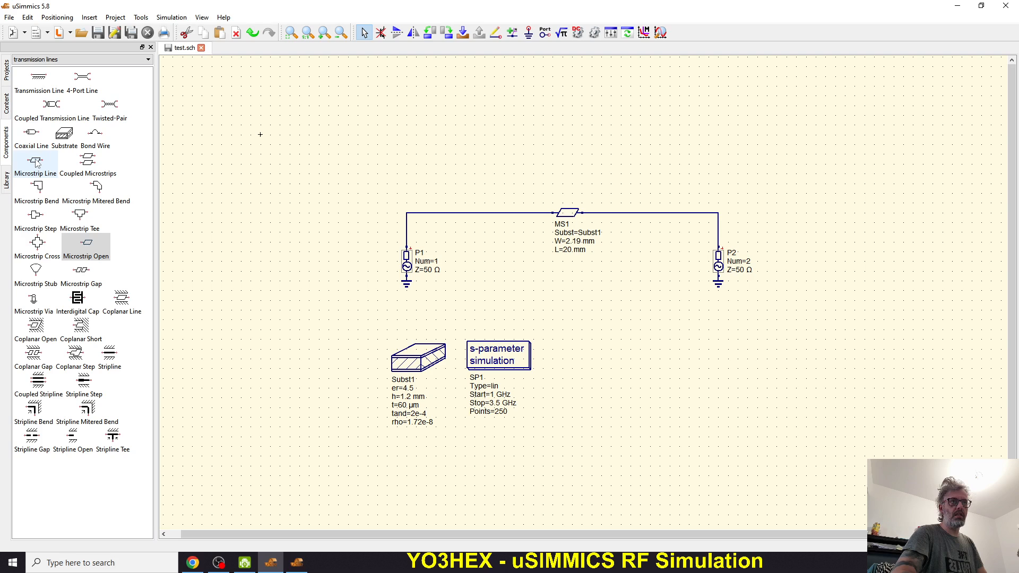
mouse_move(37, 163)
mouse_down()
mouse_move(677, 182)
mouse_move(302, 130)
mouse_move(41, 179)
mouse_up()
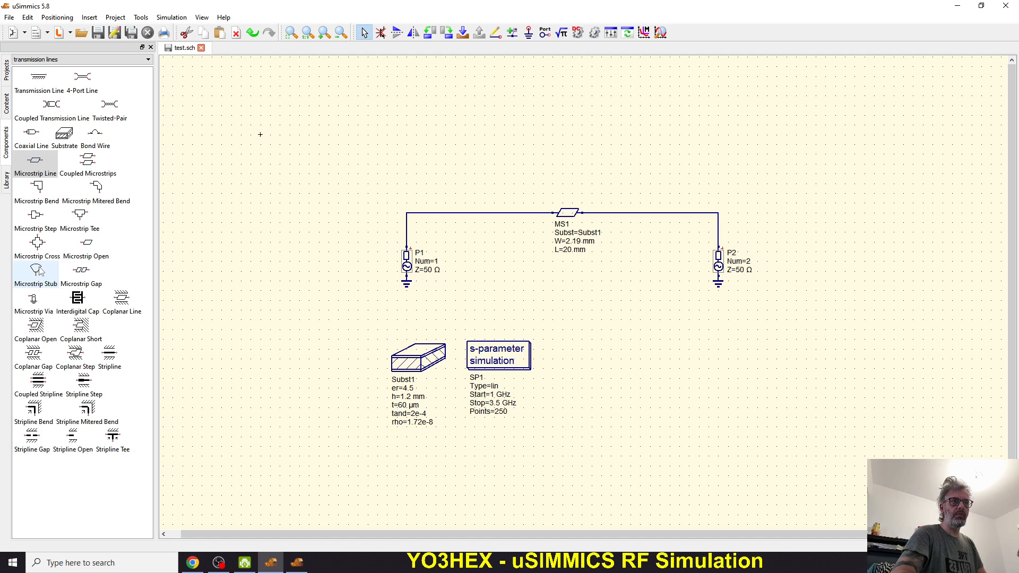
drag(86, 246, 624, 190)
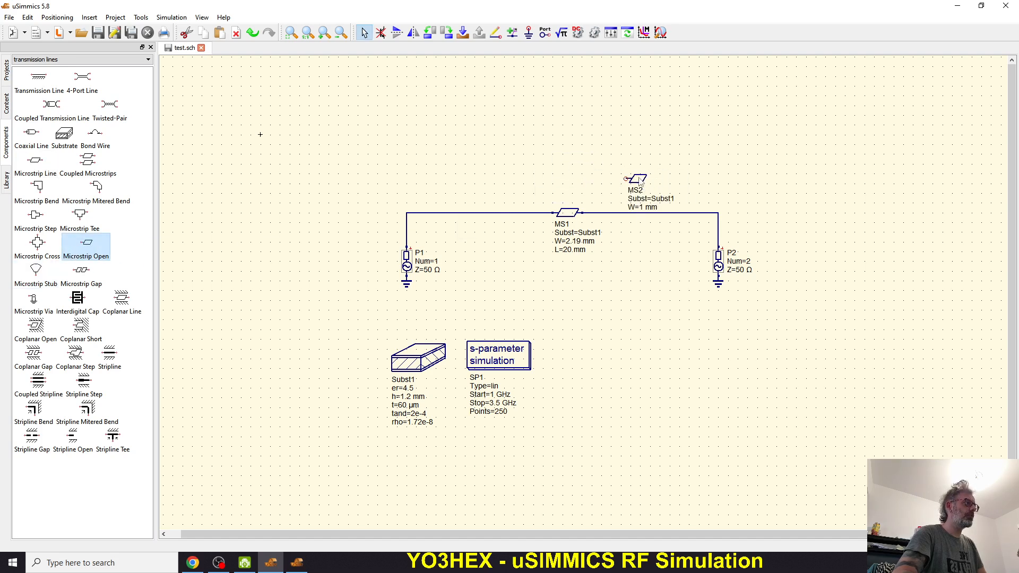
click(642, 180)
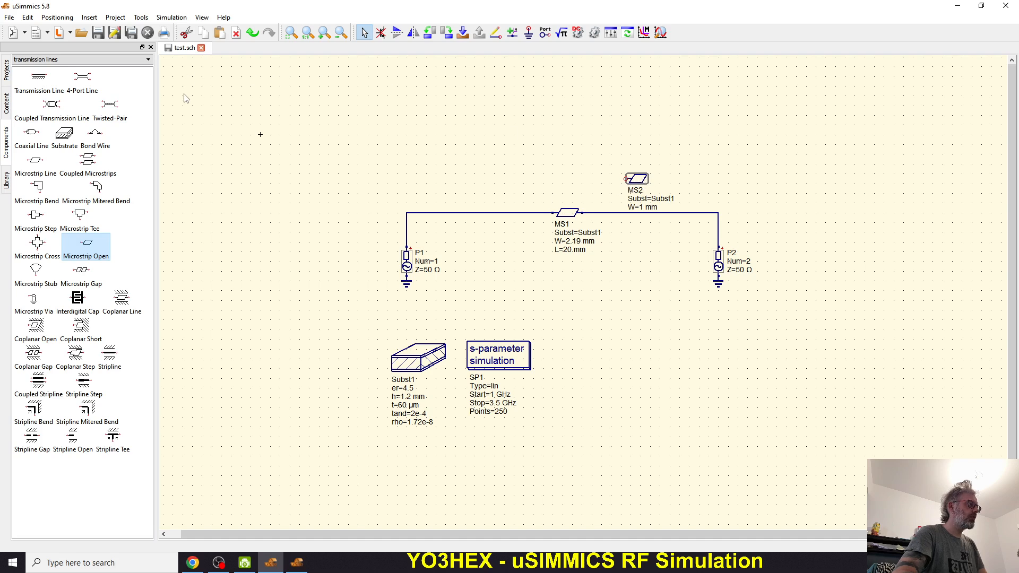
key(Delete)
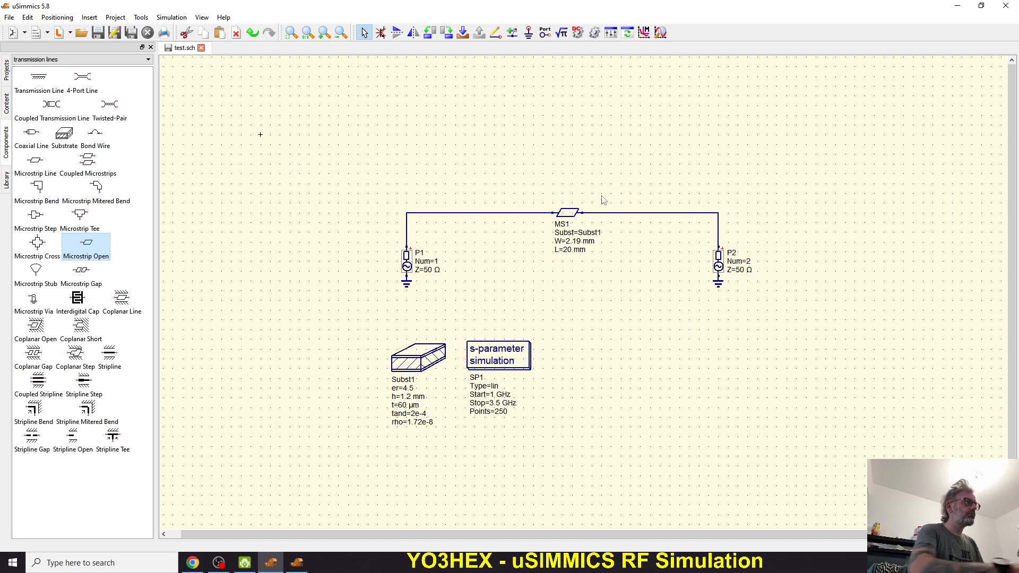
Place a second microstrip line above the wire between MS1 and P2, and wire its left end down to that wire.
click(35, 162)
click(636, 168)
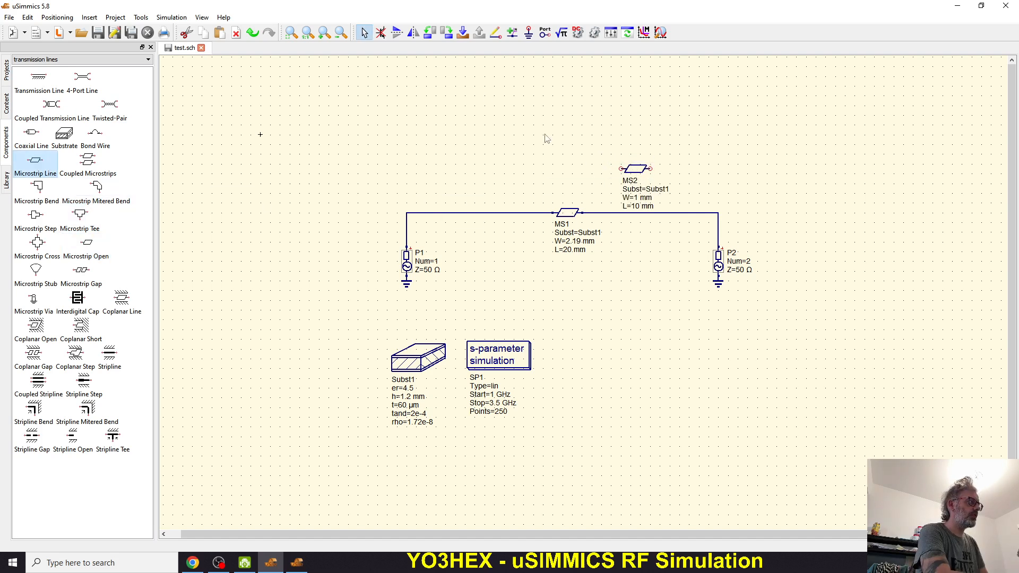
click(495, 33)
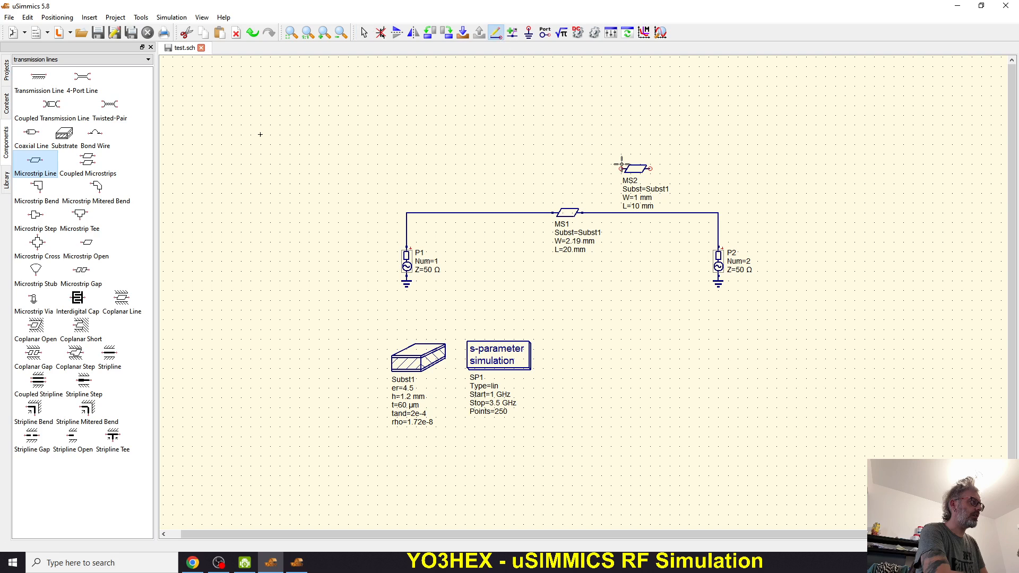
click(619, 168)
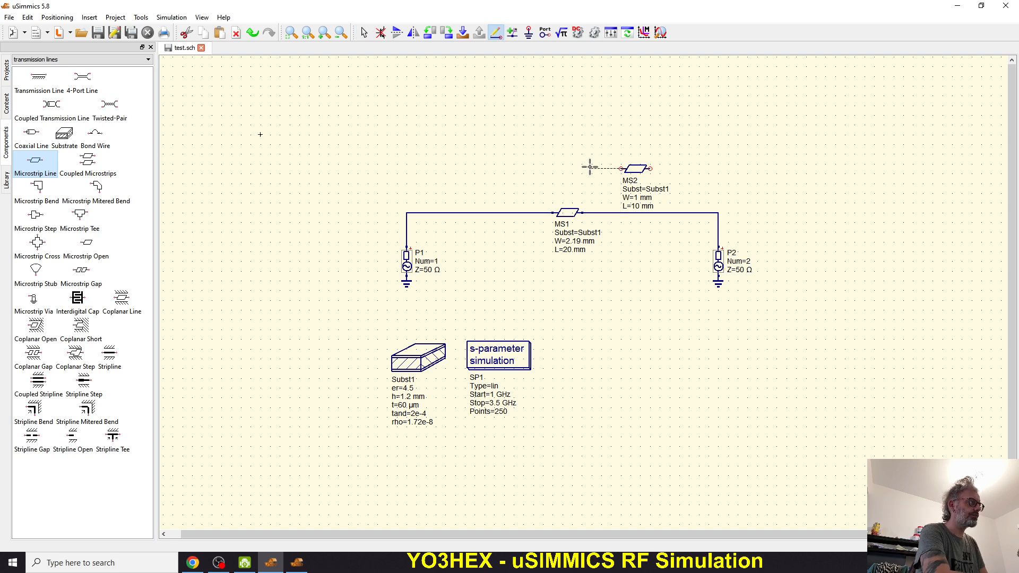
click(602, 169)
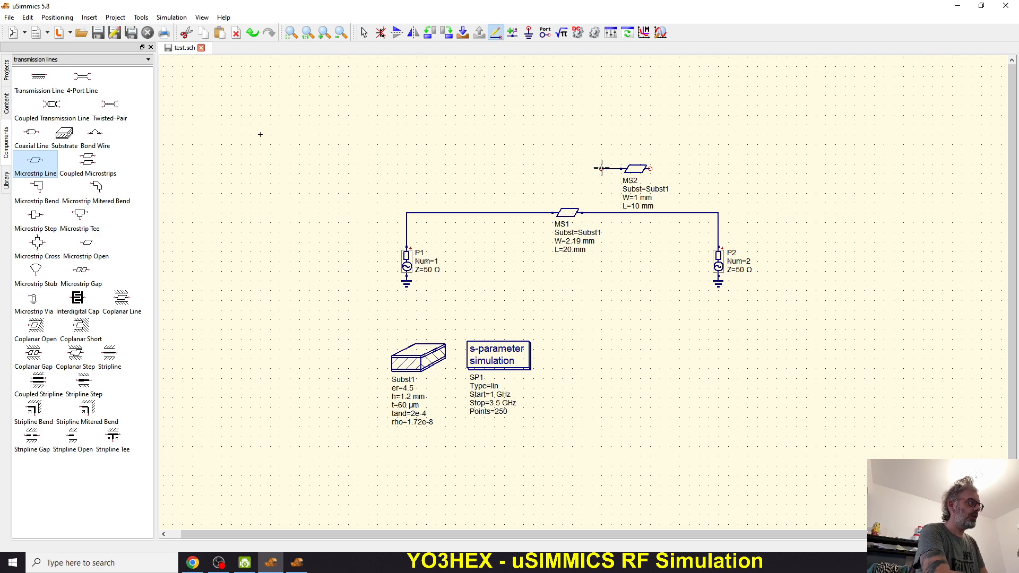
click(601, 213)
key(Escape)
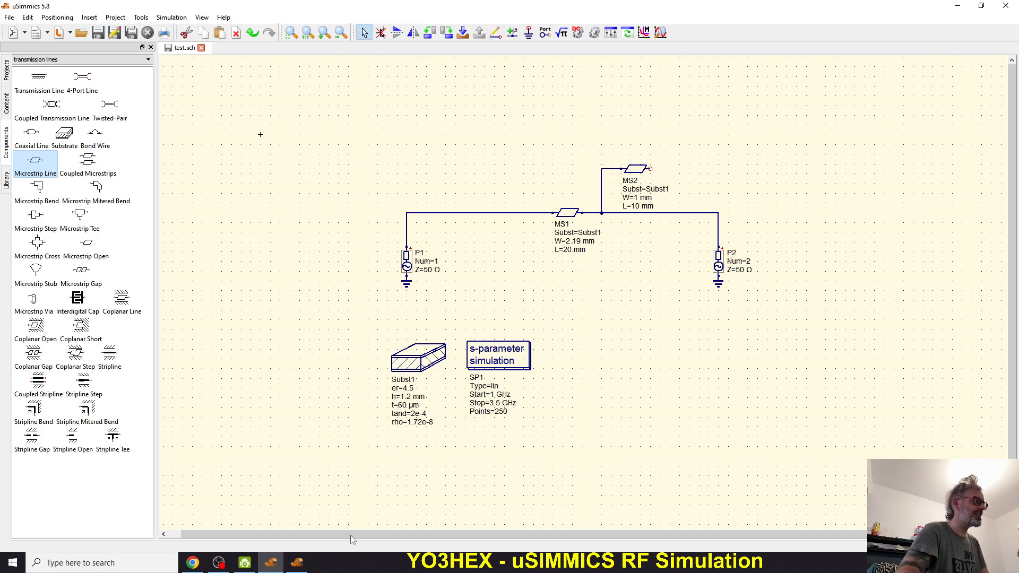
Switch to the Transmission Line Calculator and set the frequency to 2.4 GHz and the angle to 90 degrees.
click(297, 563)
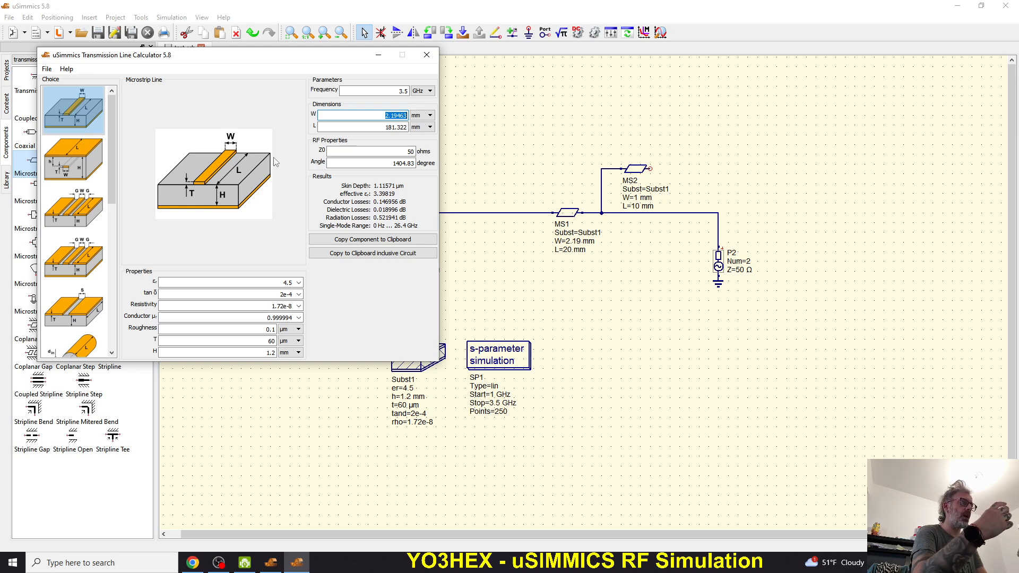
double_click(398, 90)
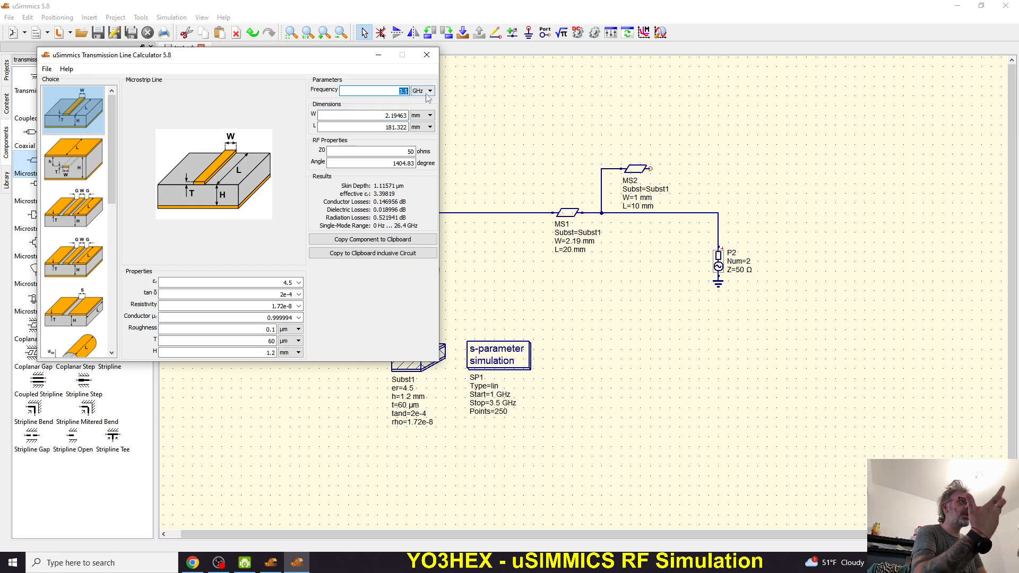
text(2.4)
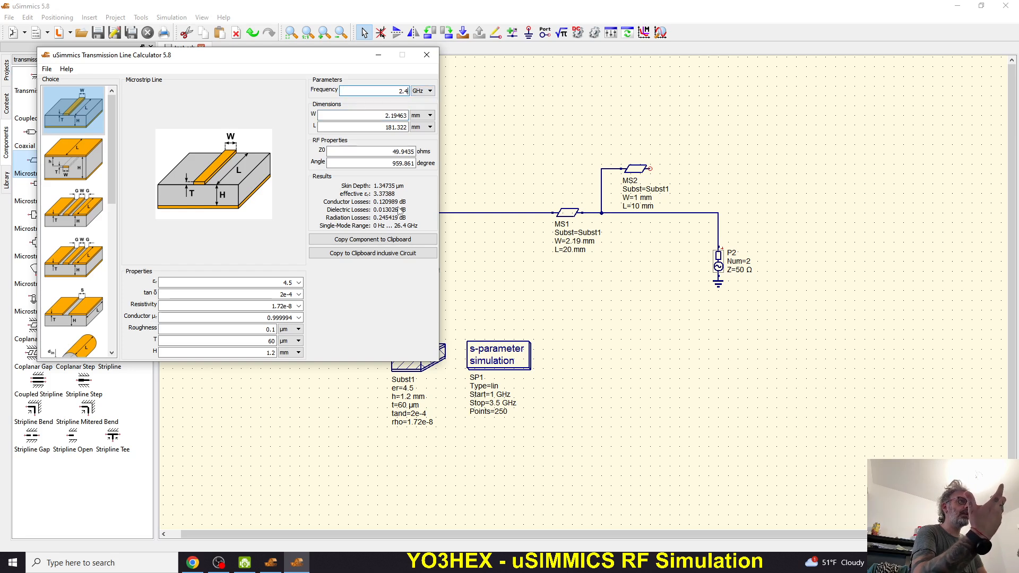
double_click(403, 163)
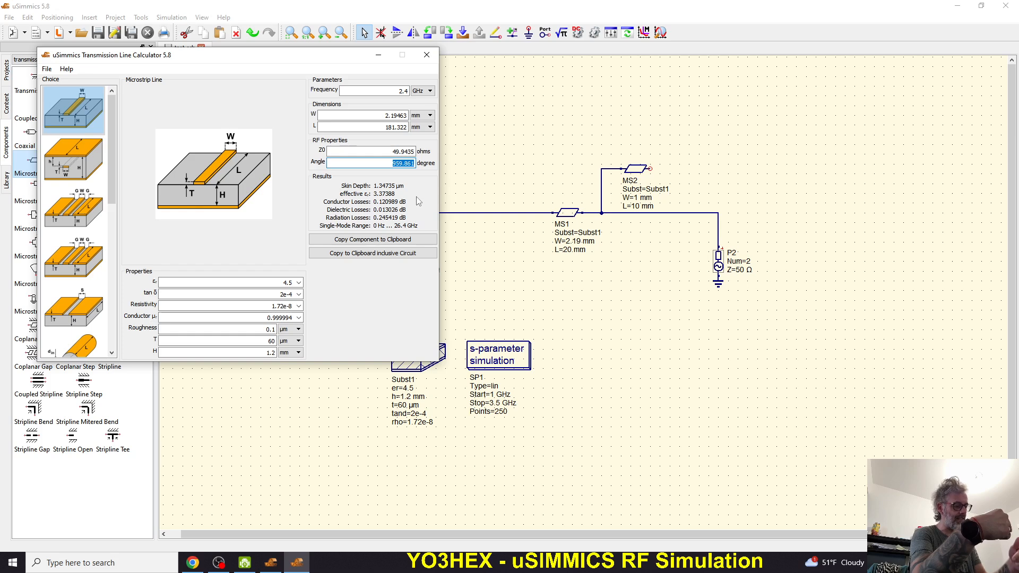
text(90)
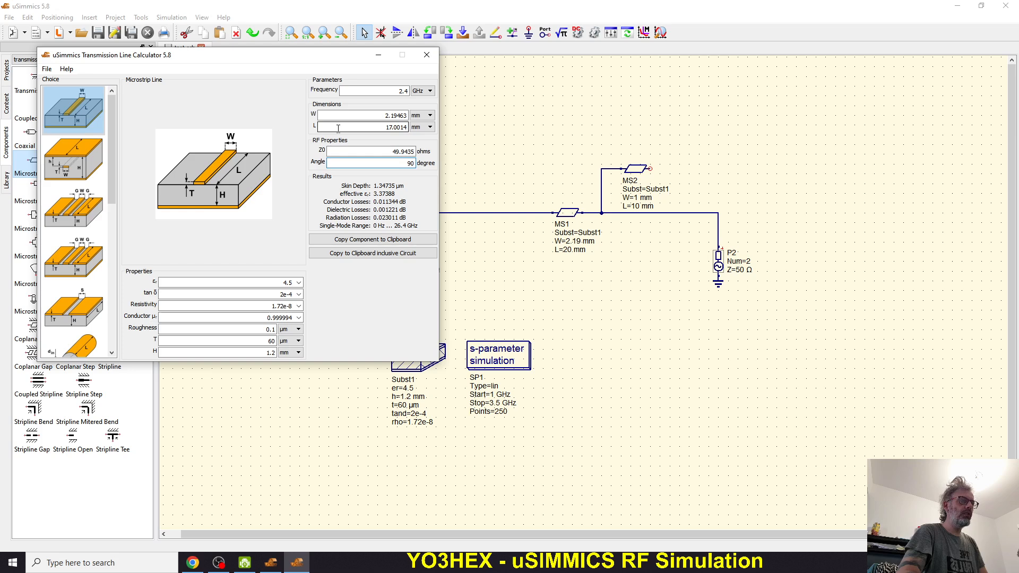
Set the width of microstrip line MS2 to 2.19 mm and its length to 17 mm, following the calculator's dimensions.
double_click(372, 128)
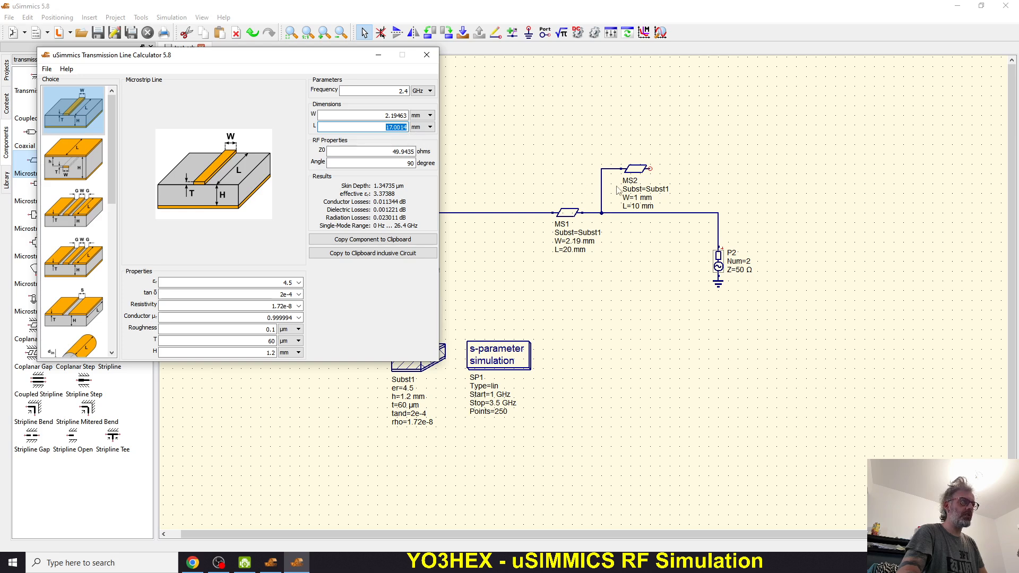
drag(381, 116, 421, 118)
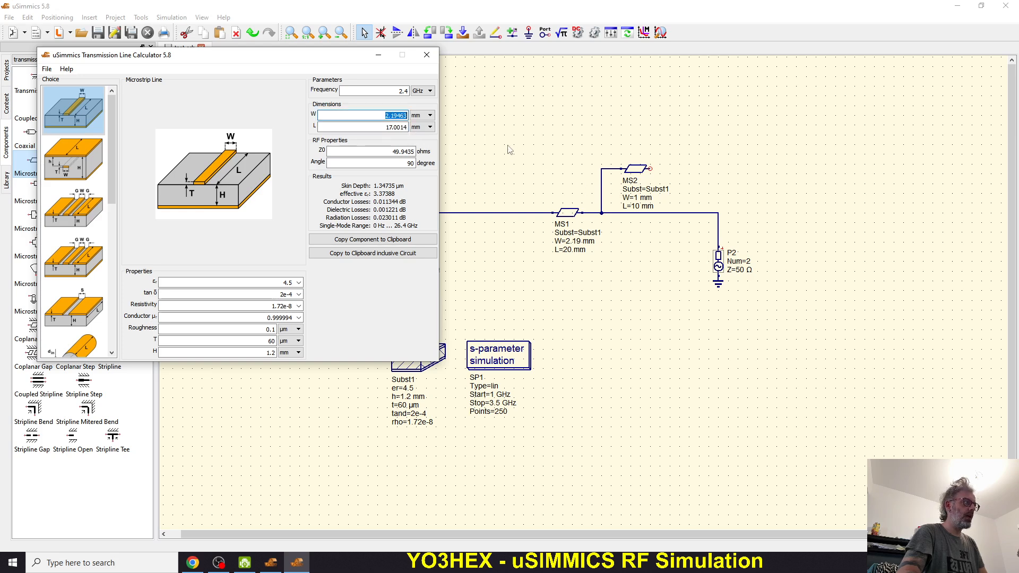
double_click(636, 171)
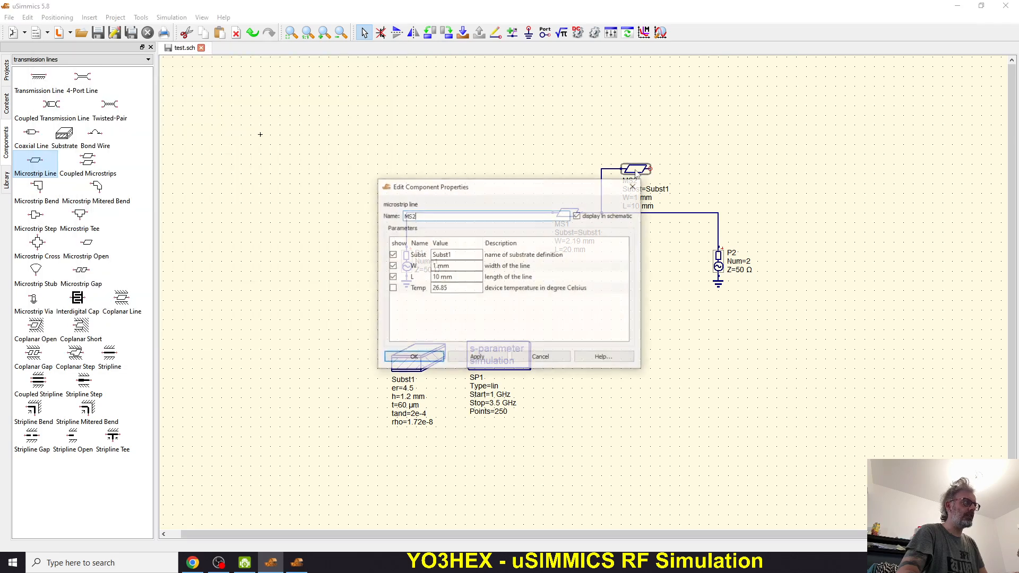
double_click(436, 267)
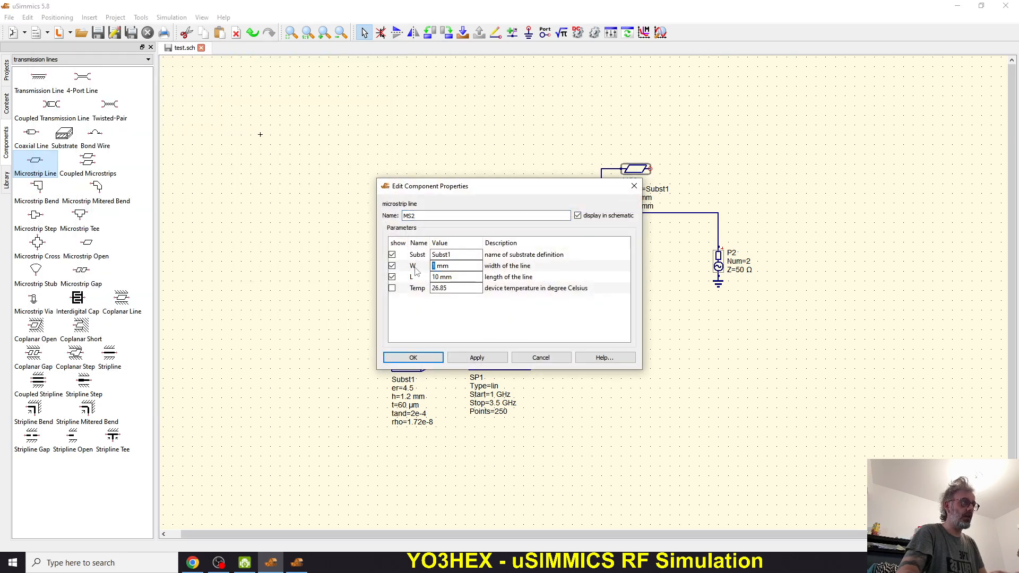
text(2.19)
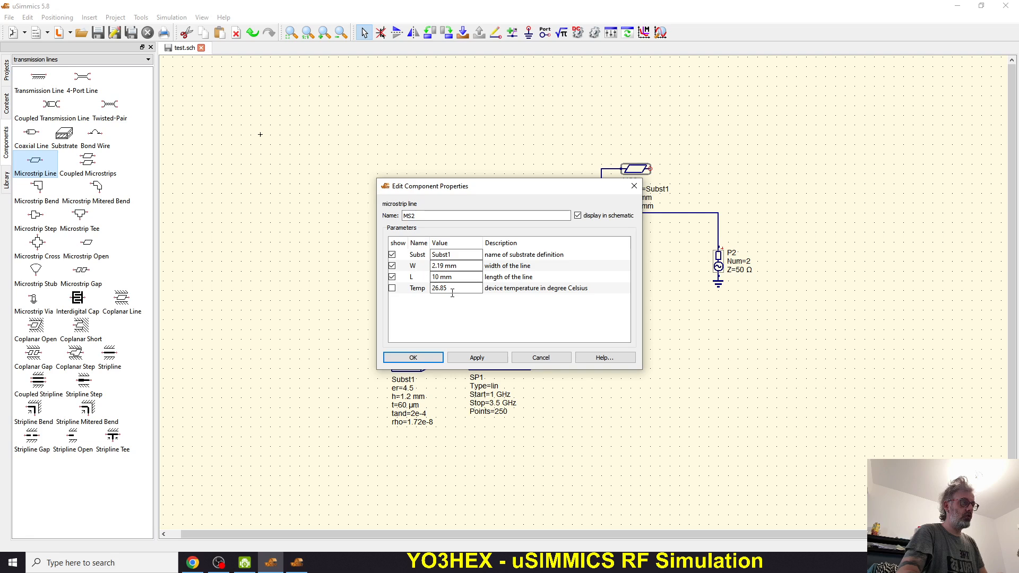
key(alt+Tab)
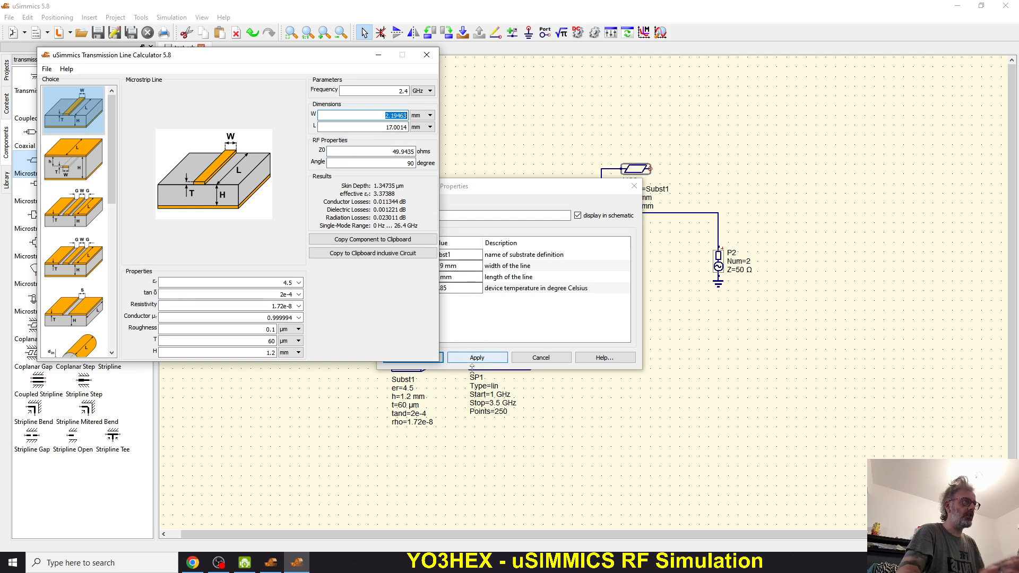
click(520, 325)
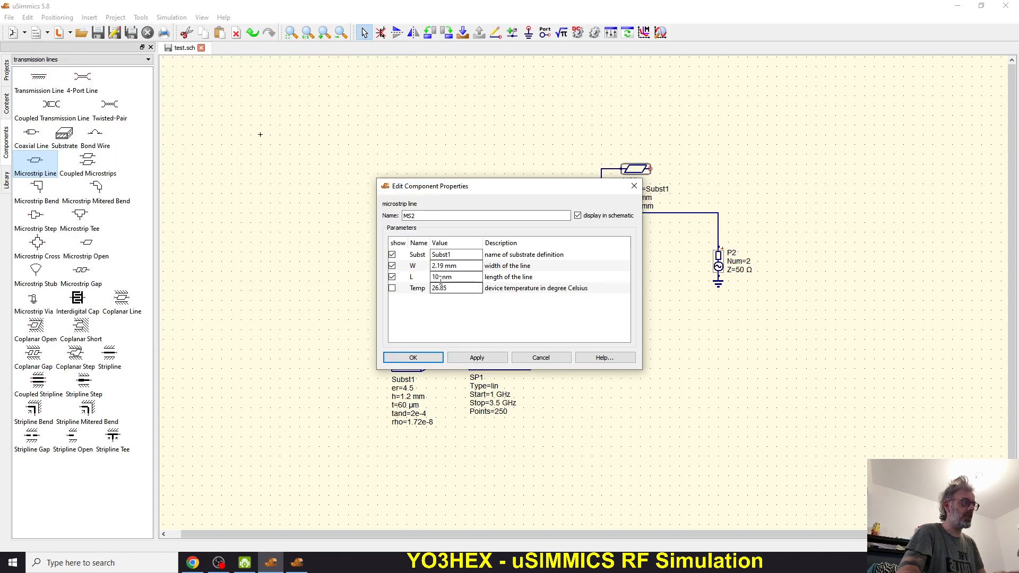
text(17)
click(477, 357)
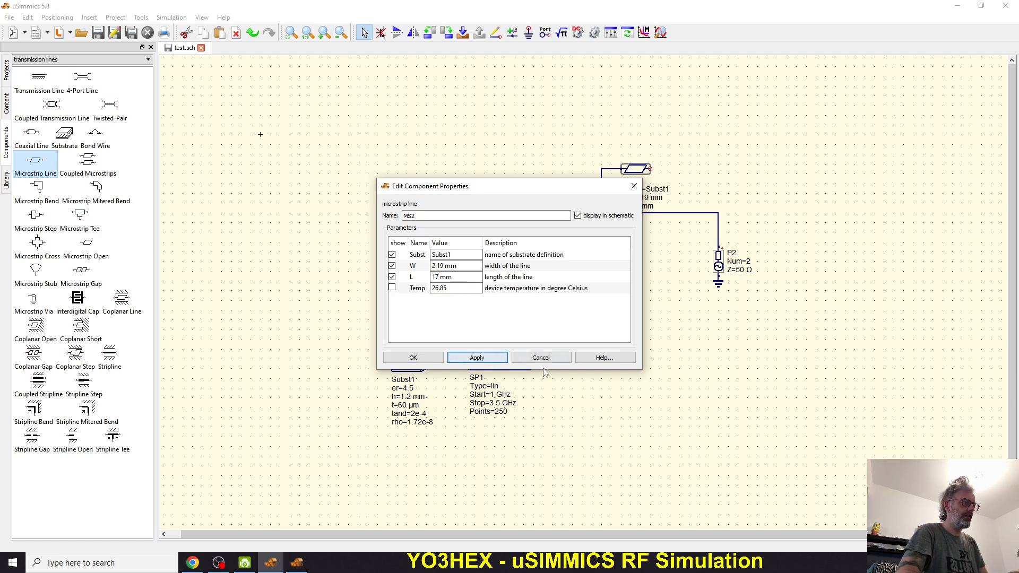
click(385, 361)
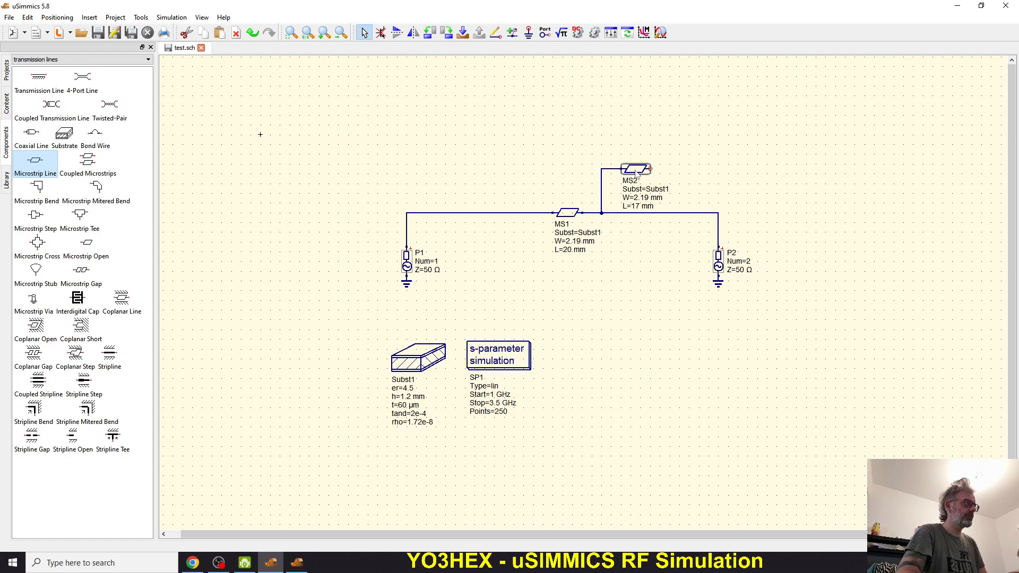
Turn MS2 vertical above the wire between MS1 and P2, replacing its old wire with a straight one from its lower end.
click(430, 32)
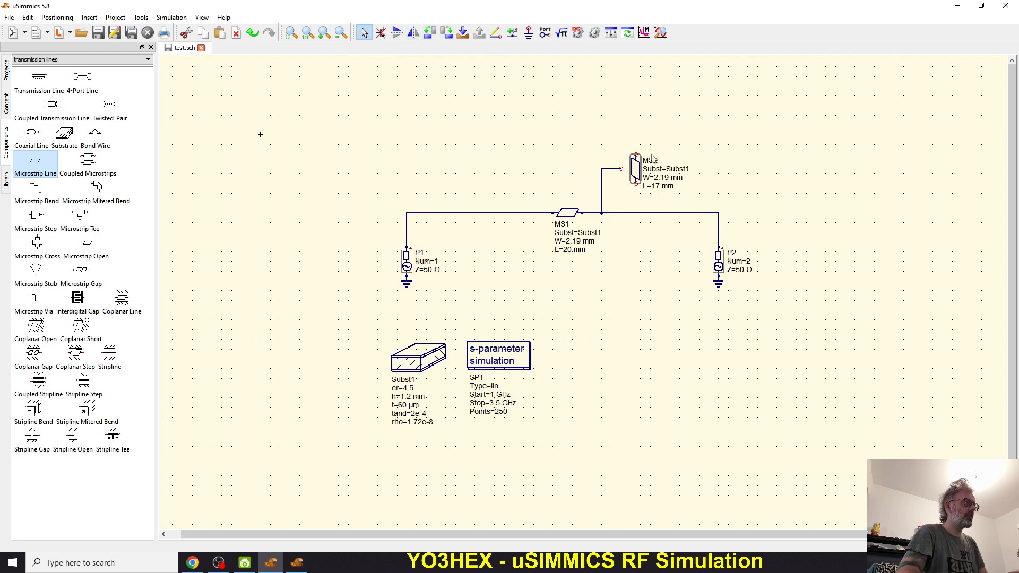
click(614, 175)
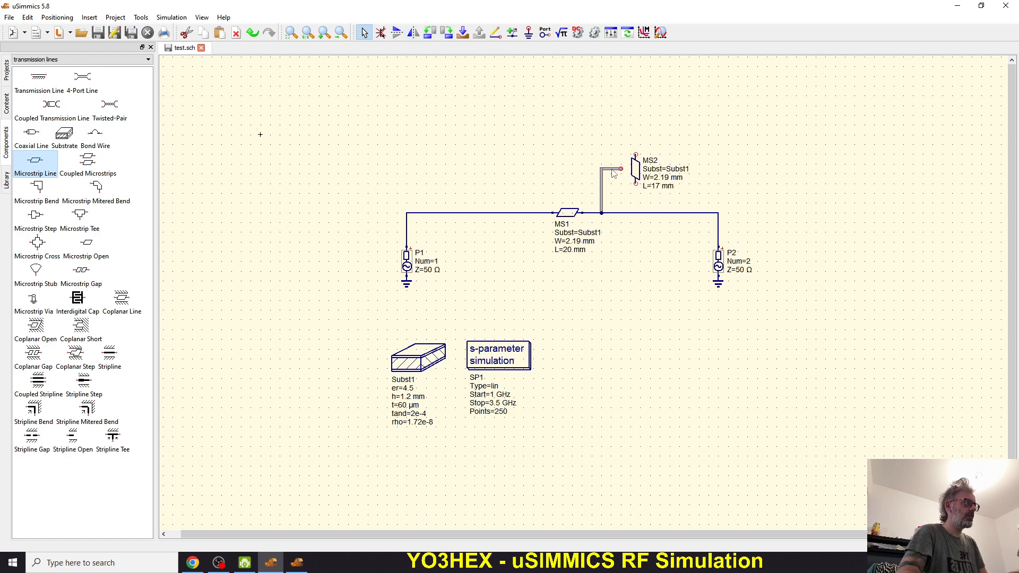
key(Delete)
drag(635, 170, 601, 174)
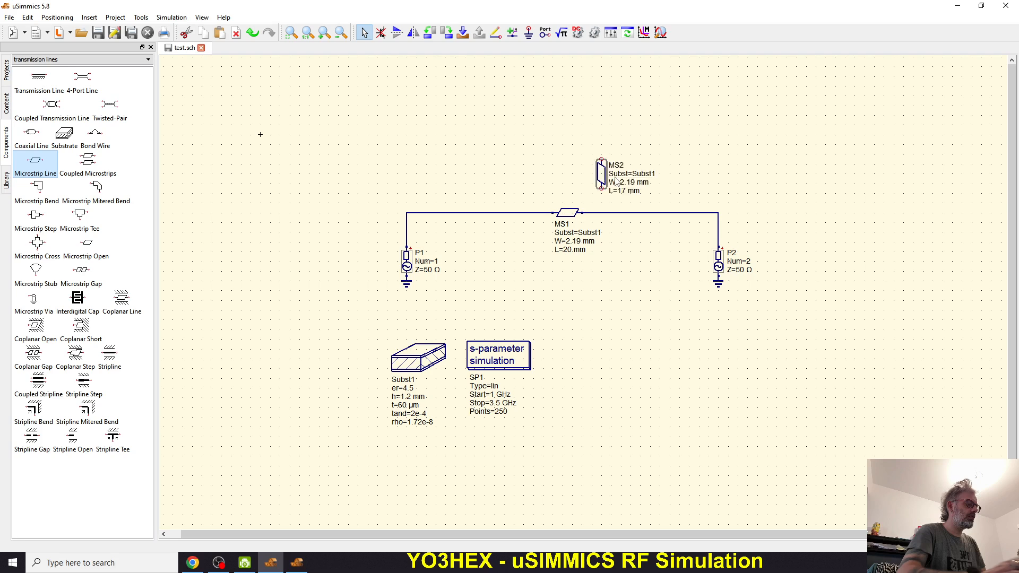
click(496, 33)
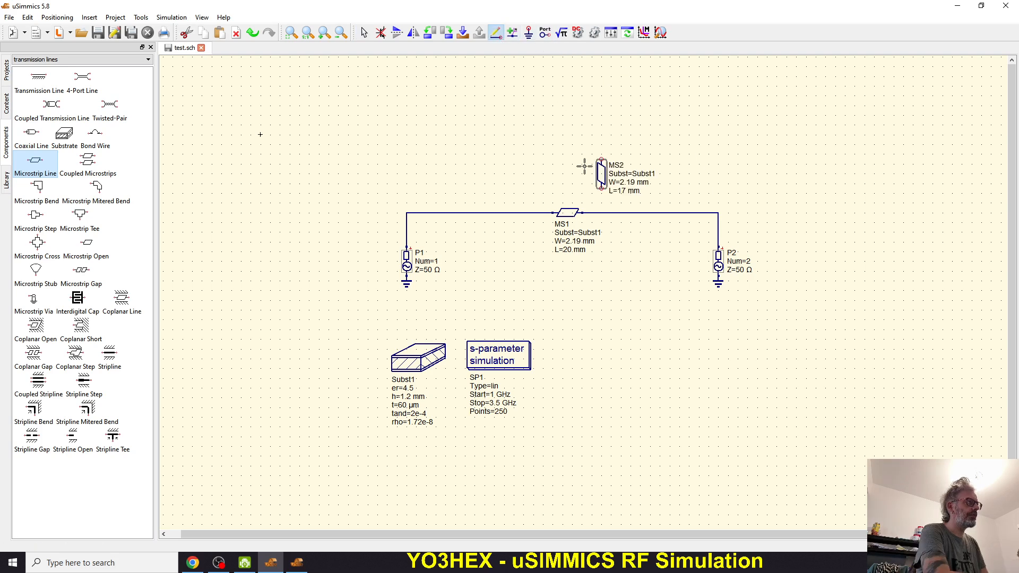
click(601, 190)
click(601, 213)
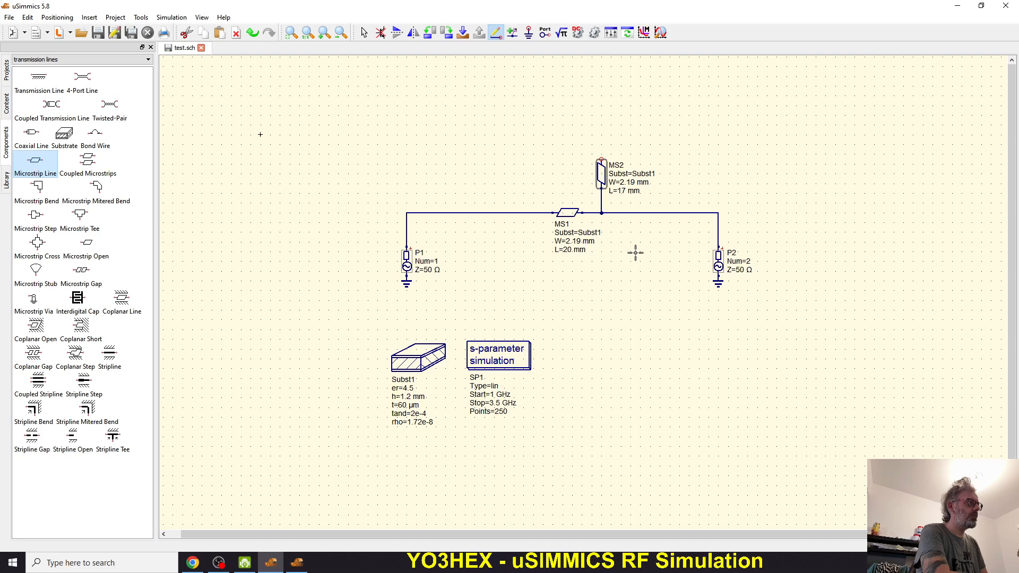
key(Escape)
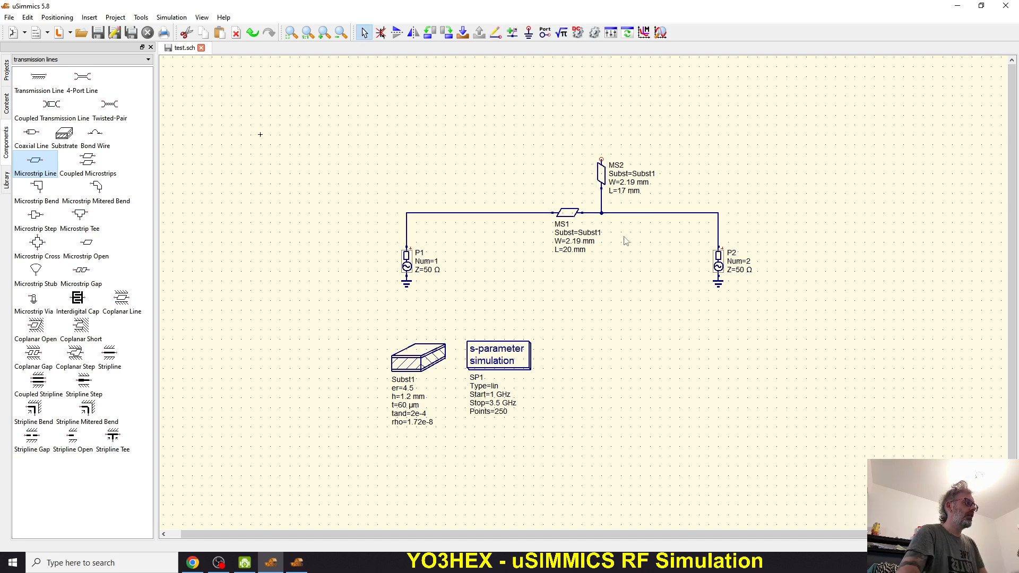
Run the simulation and move the dB plot beside the s-parameter simulation block, below the circuit.
click(172, 17)
click(192, 30)
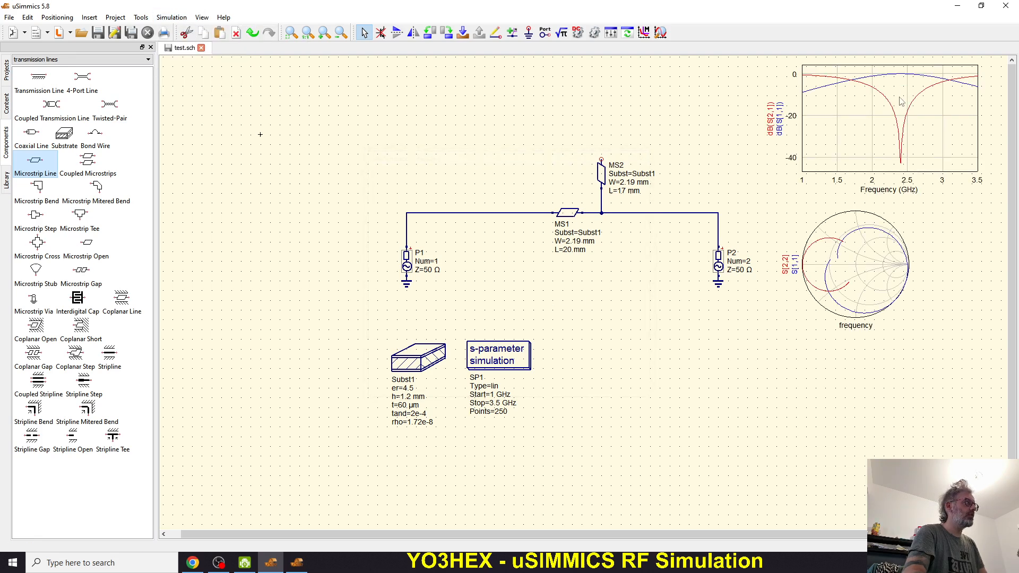
drag(901, 103, 665, 342)
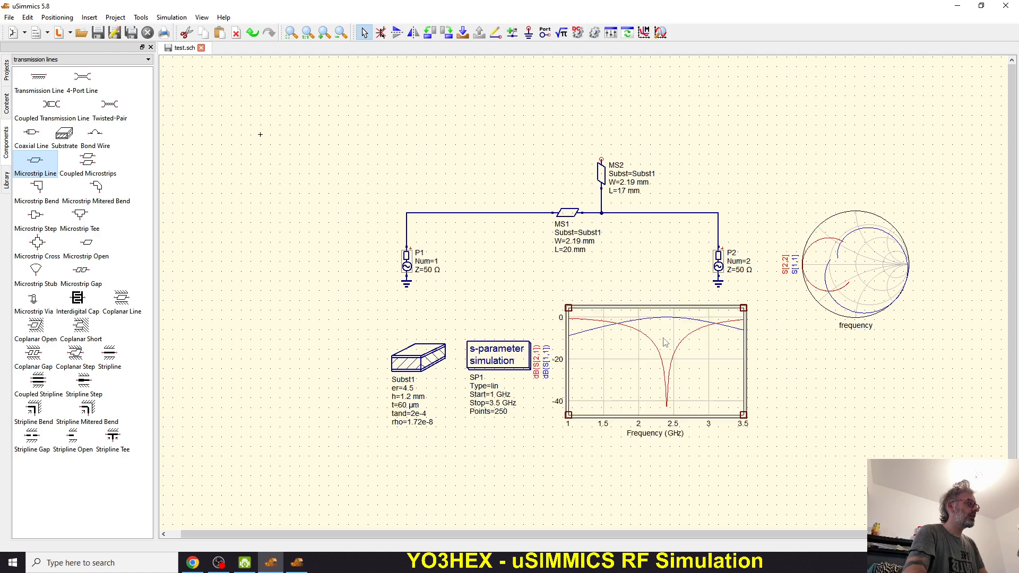
Place markers on the S[2,1] notch and on the S[1,1] curve directly above it to read the response.
scroll(684, 406, up, 2)
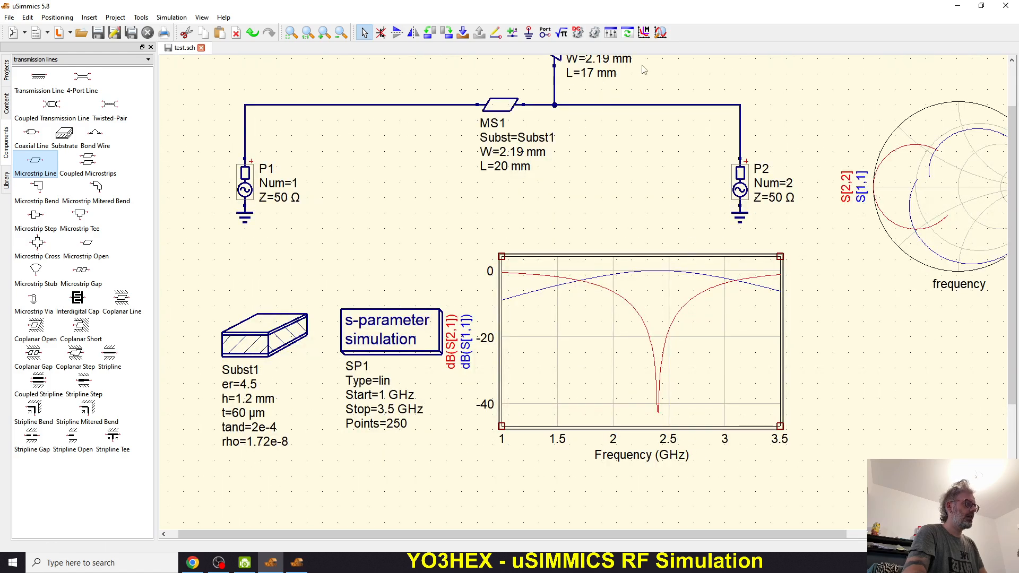
click(644, 33)
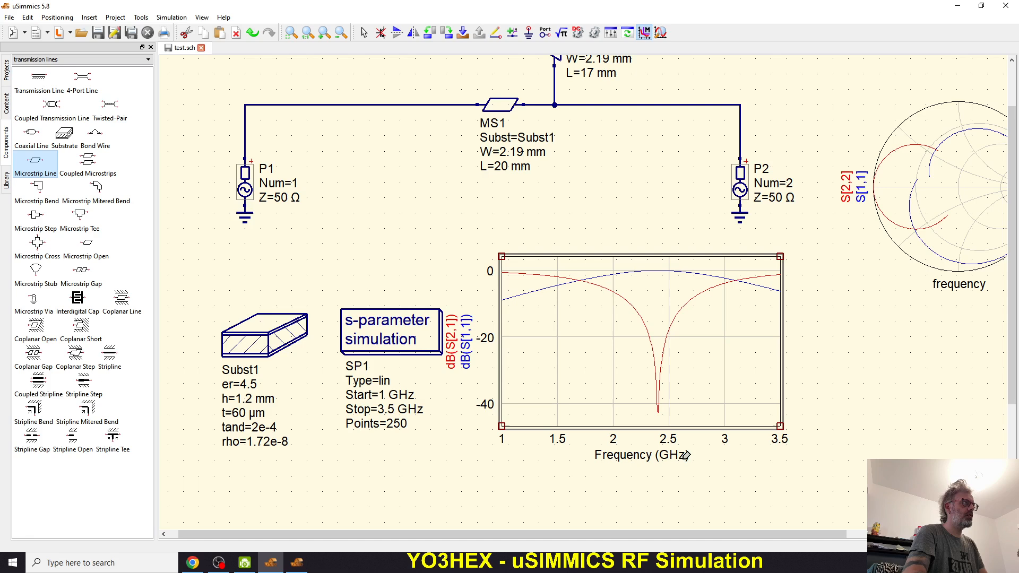
click(659, 412)
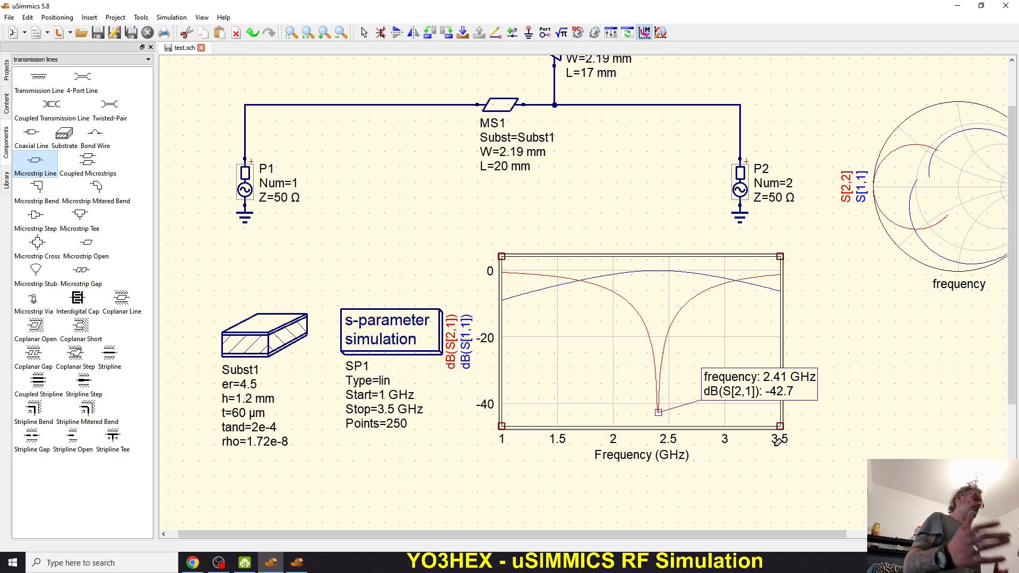
click(663, 267)
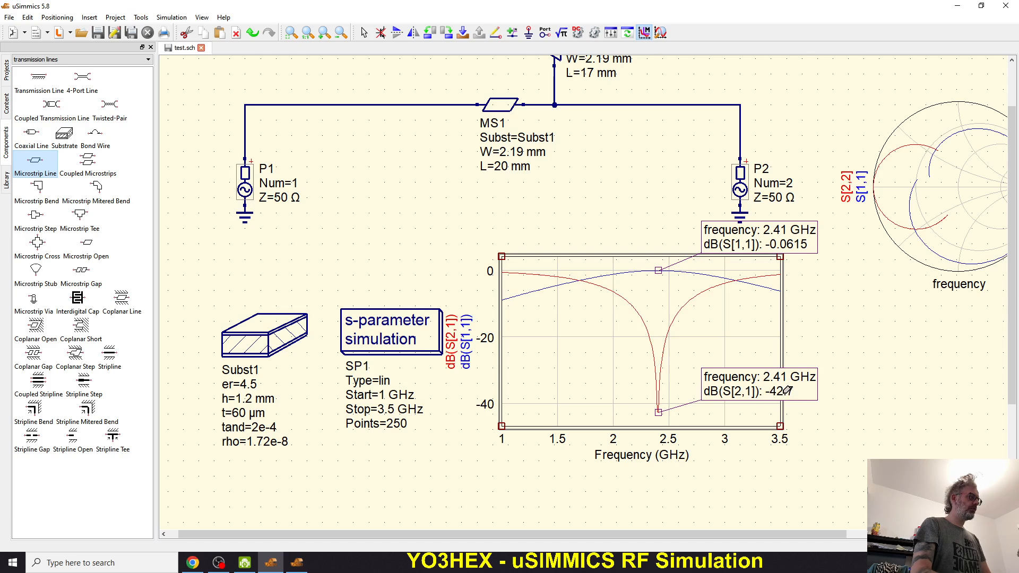
key(Escape)
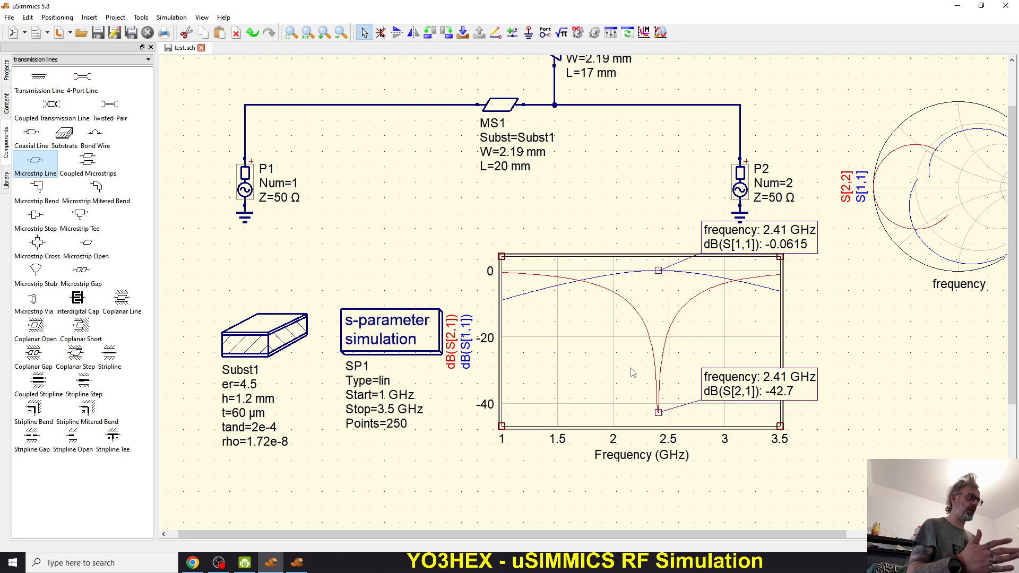
Delete the dB plot and the Smith chart from the schematic.
click(664, 350)
click(701, 418)
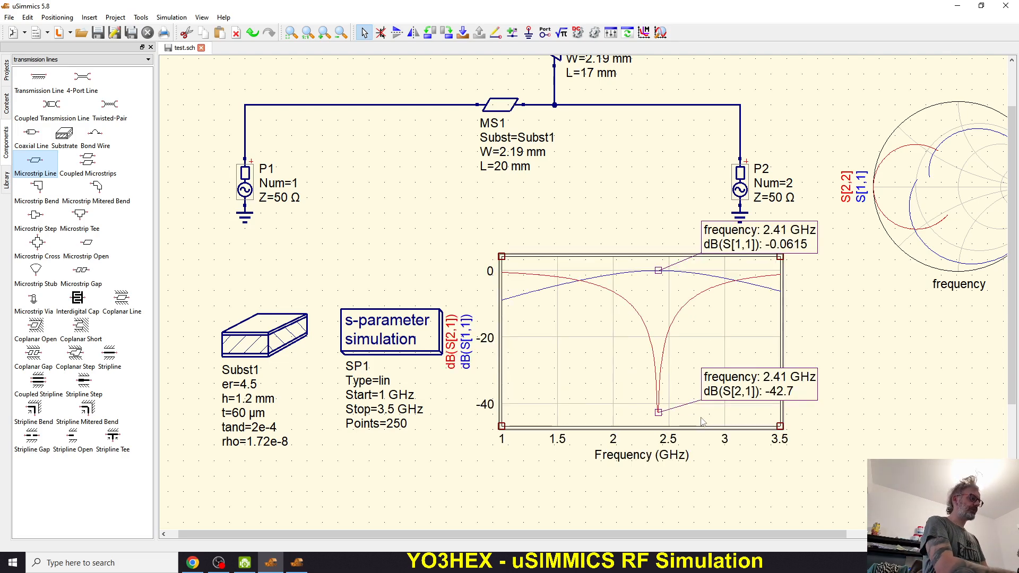
key(Delete)
scroll(717, 324, down, 3)
scroll(855, 256, up, 2)
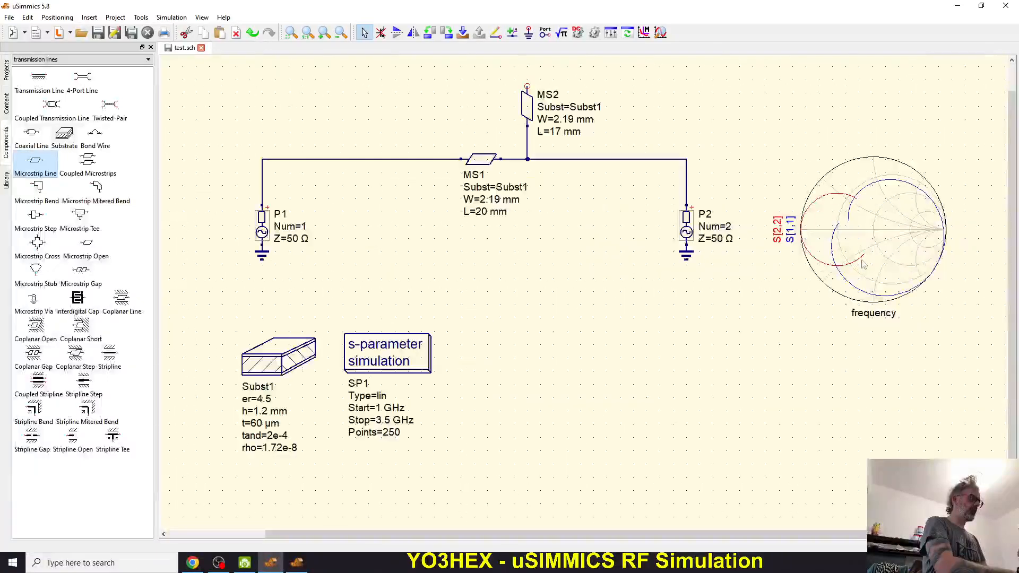
click(825, 284)
key(Delete)
scroll(497, 310, down, 1)
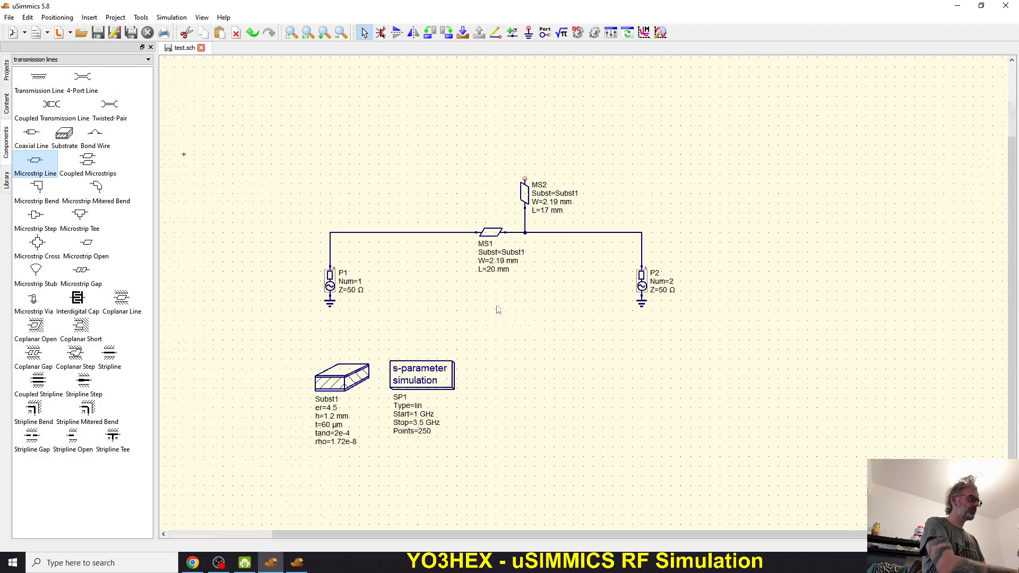
Create an EM layout from the current schematic.
scroll(469, 337, up, 2)
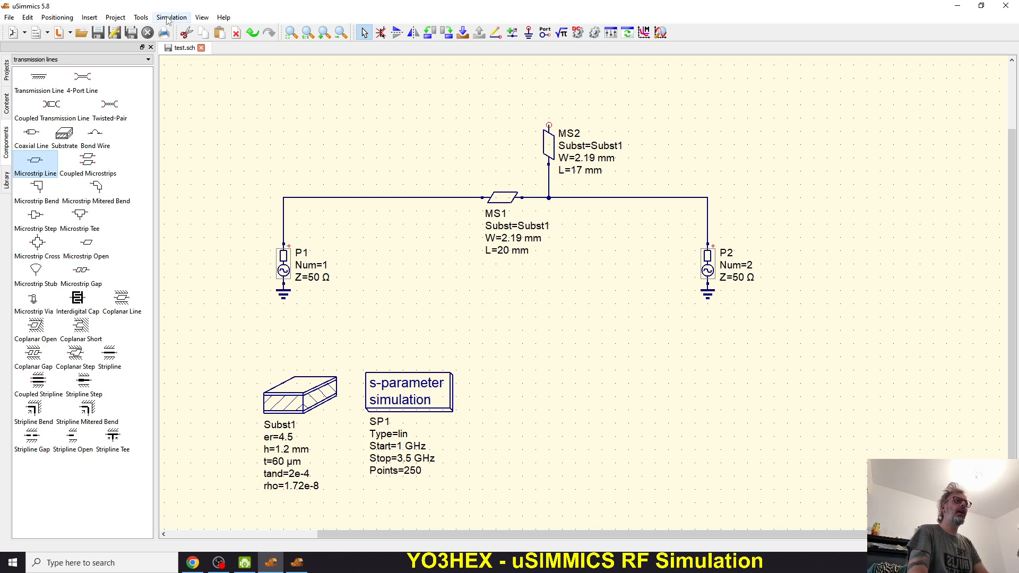
click(141, 17)
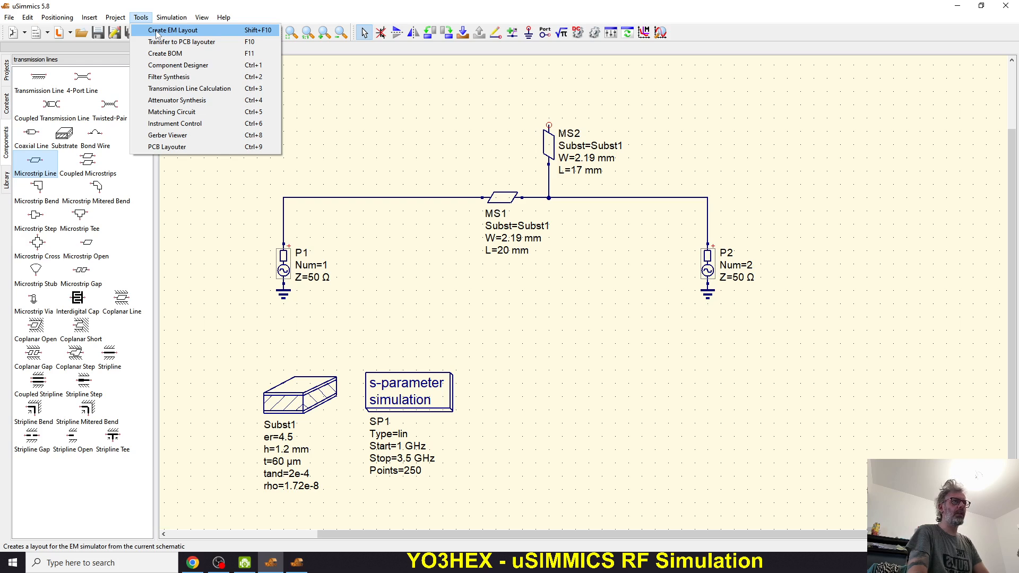
click(157, 30)
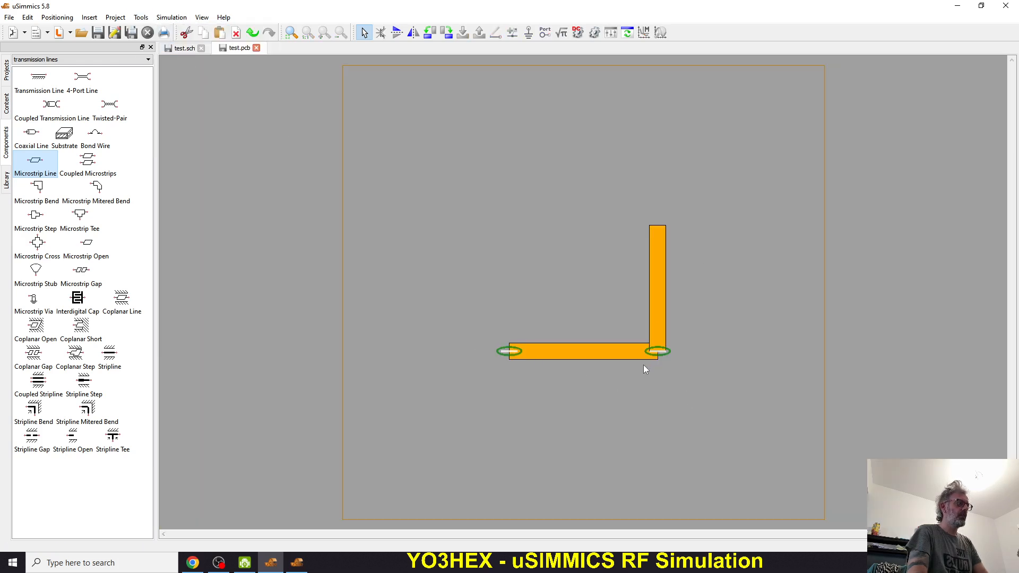
Move the vertical stub in the layout so its lower end meets the middle of the horizontal line's upper edge.
scroll(626, 366, up, 2)
drag(738, 292, 563, 243)
scroll(531, 269, down, 2)
scroll(595, 330, up, 1)
drag(588, 318, 583, 310)
scroll(598, 375, up, 3)
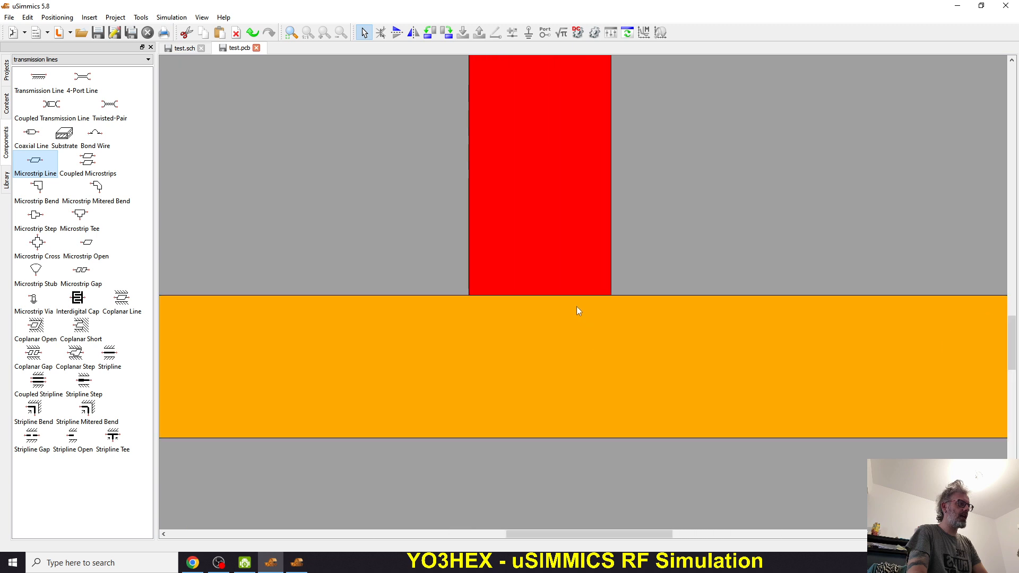
scroll(578, 309, down, 4)
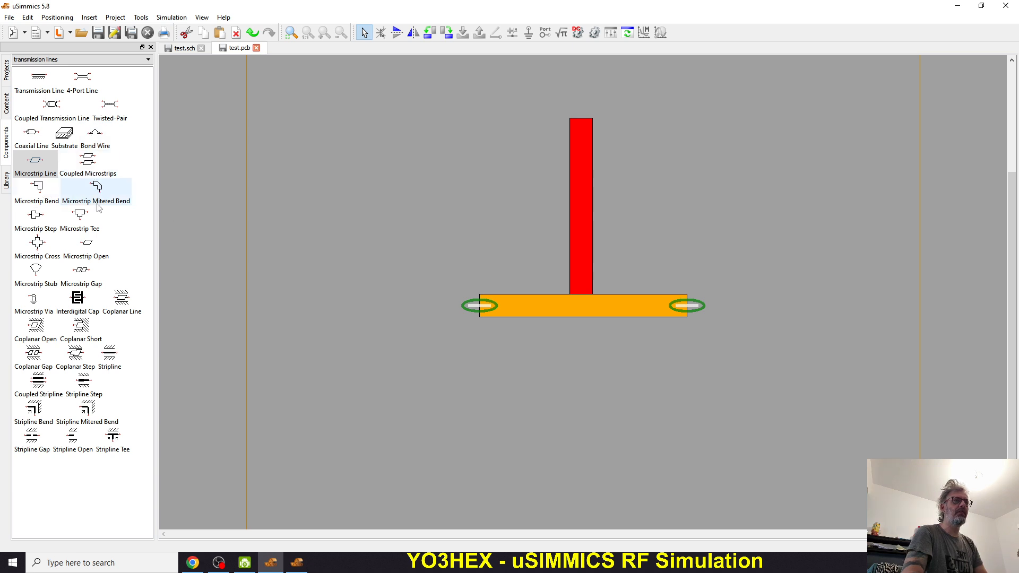
Place a microstrip mitered bend and a microstrip line left of the stub, and stand the line upright on the bend's top edge.
drag(96, 188, 421, 211)
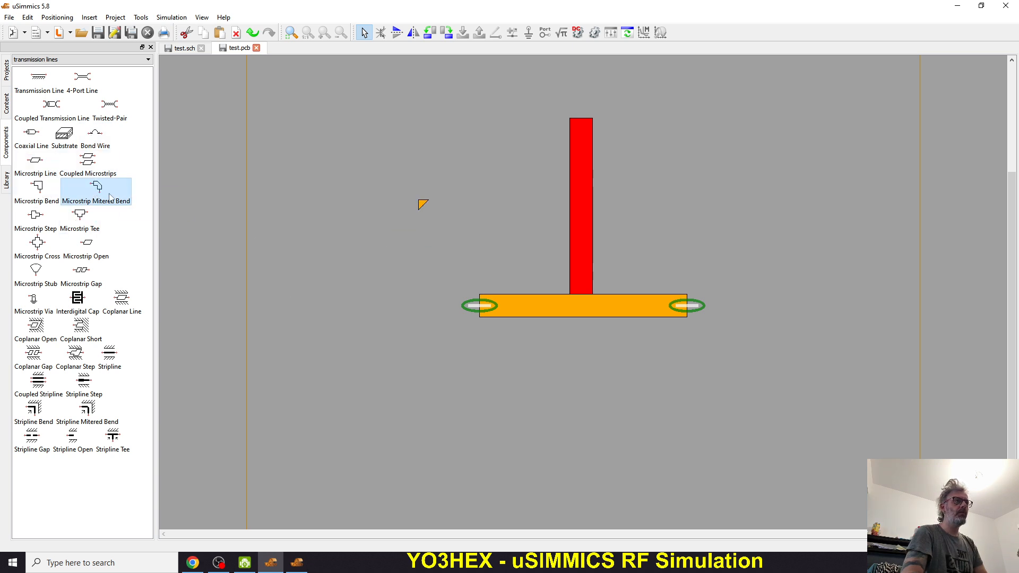
drag(35, 162, 435, 183)
scroll(422, 172, up, 5)
click(395, 176)
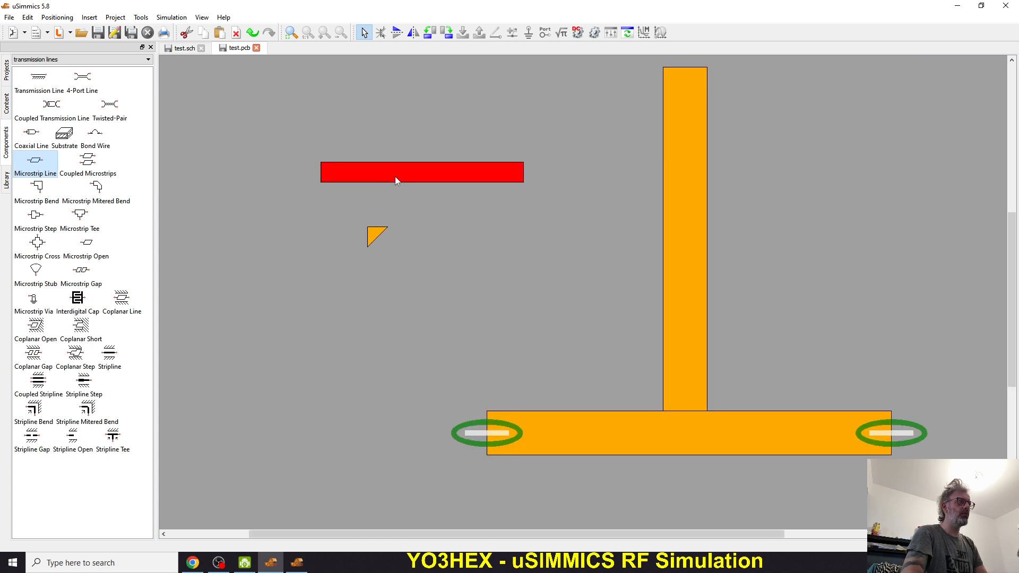
click(430, 33)
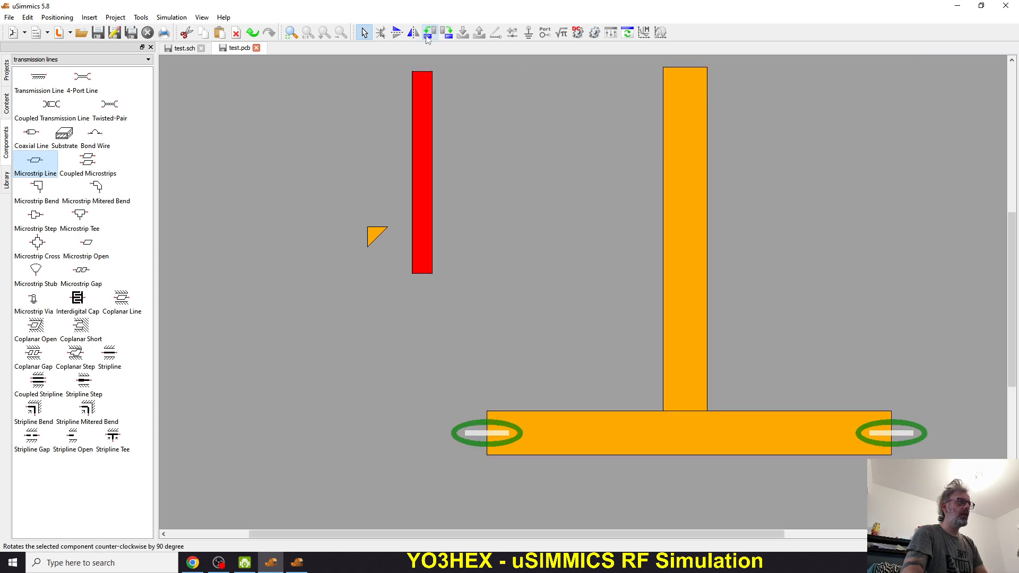
drag(424, 246, 379, 200)
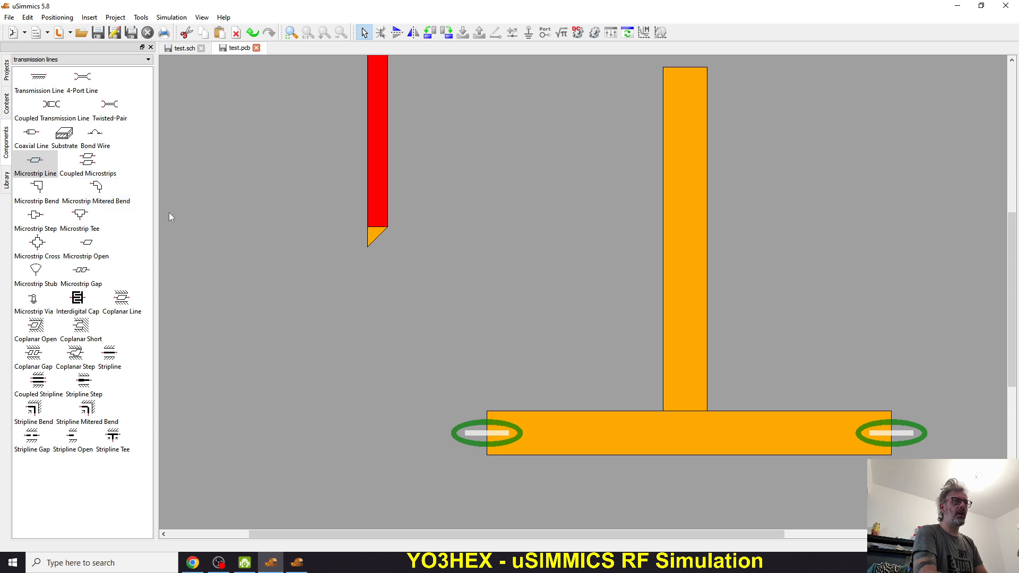
scroll(422, 223, down, 4)
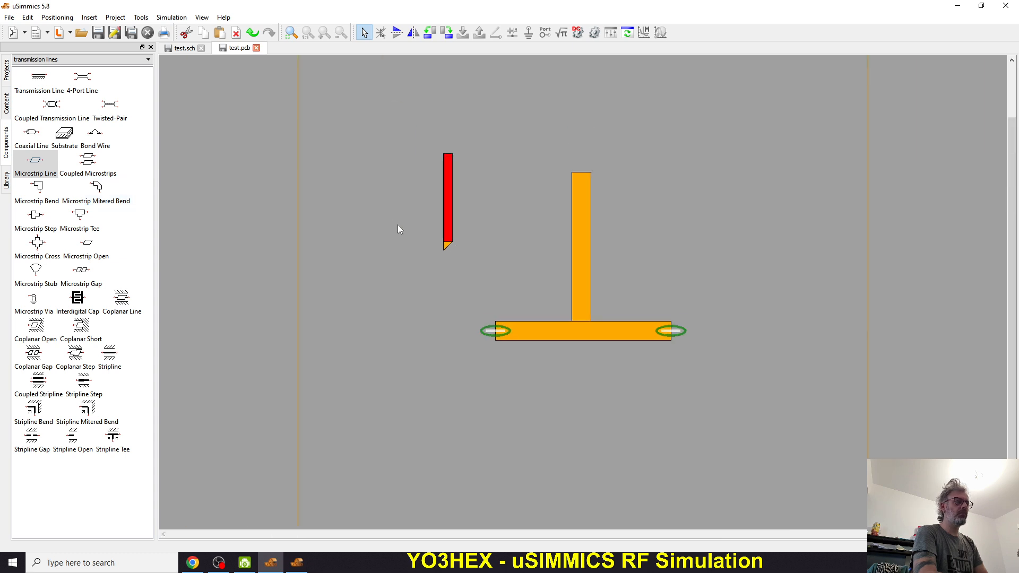
Delete the loose mitered bend and the microstrip line standing on it from the layout.
drag(402, 115, 533, 307)
key(Delete)
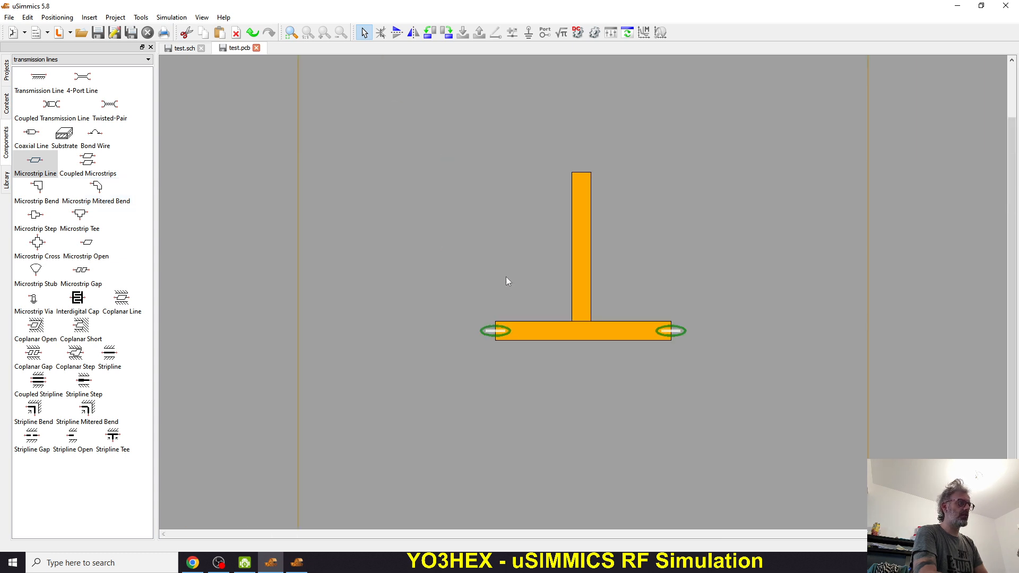
Run the EM simulation of the T-shaped layout and close the test.dpl results after returning to test.pcb.
scroll(616, 282, up, 5)
scroll(583, 311, down, 3)
scroll(619, 298, up, 1)
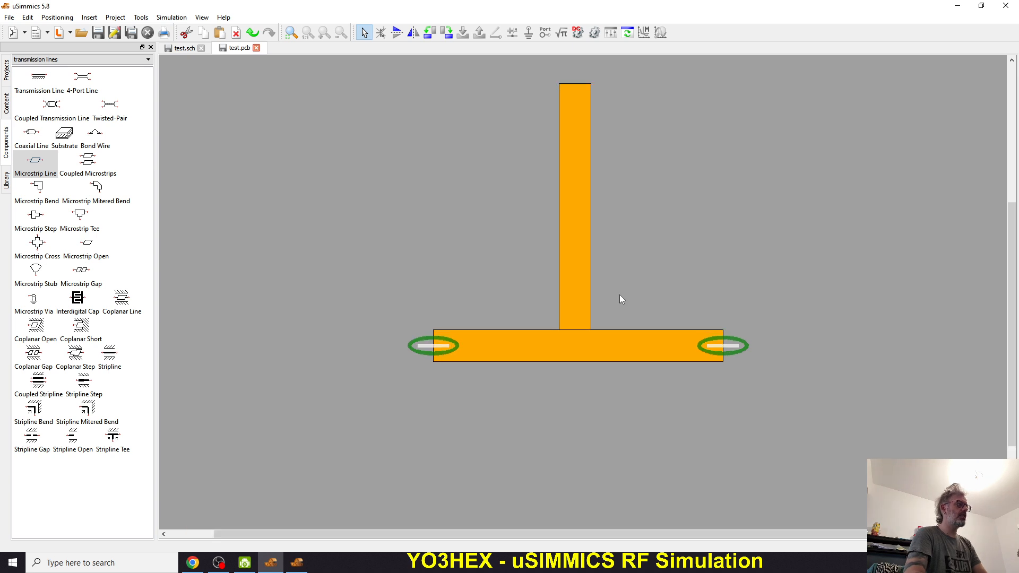
scroll(595, 313, up, 1)
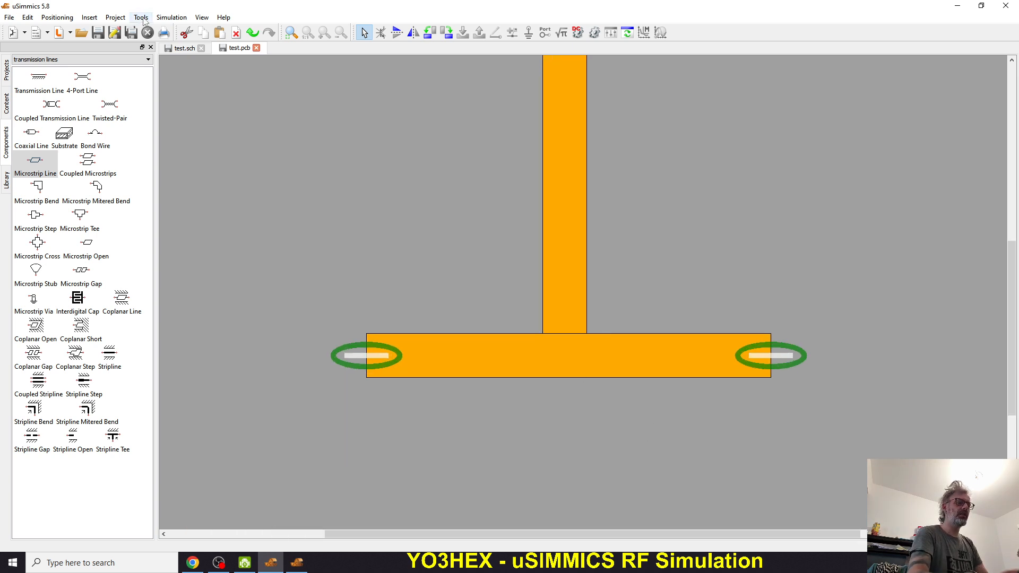
scroll(553, 333, down, 2)
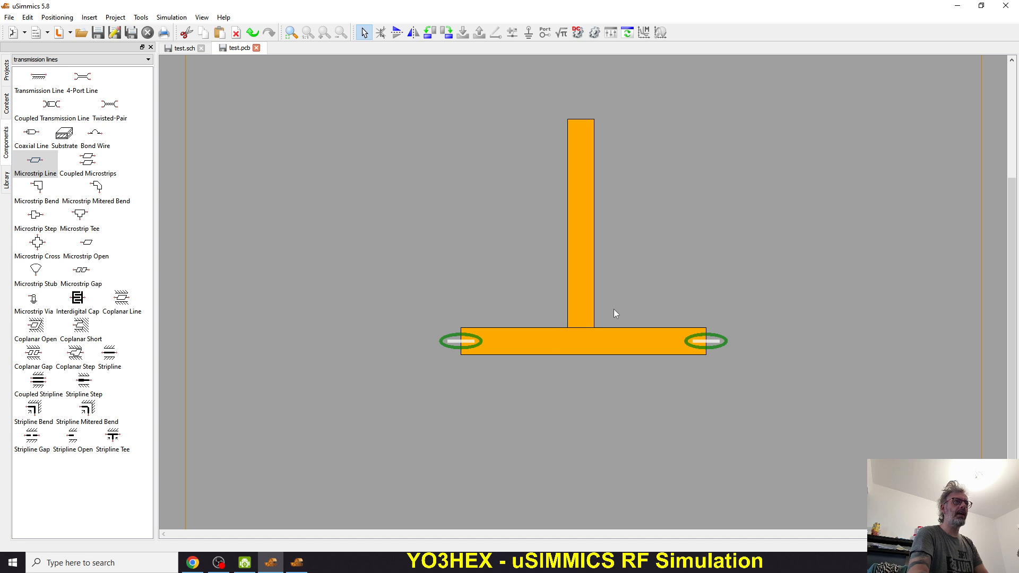
key(F2)
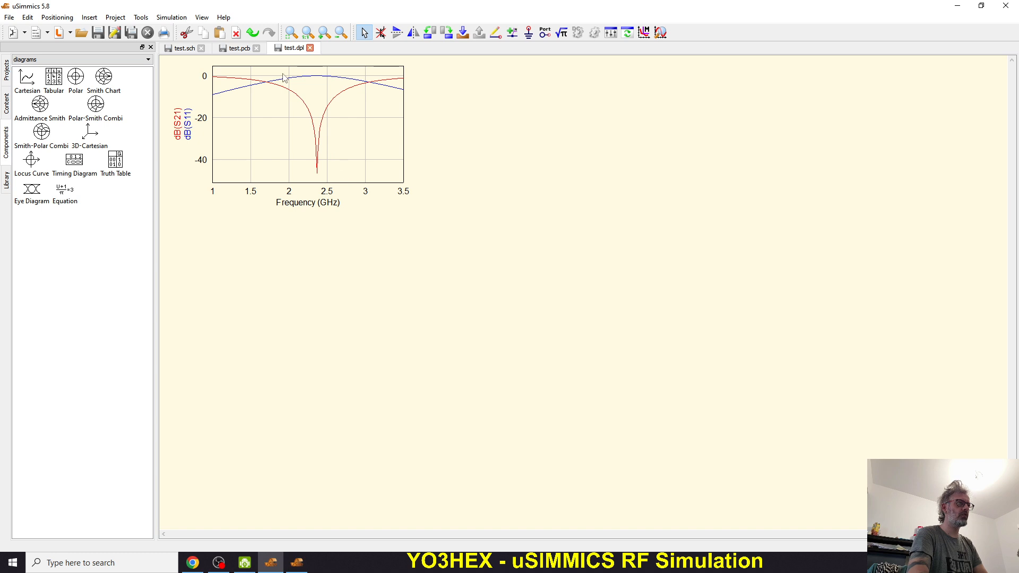
click(237, 48)
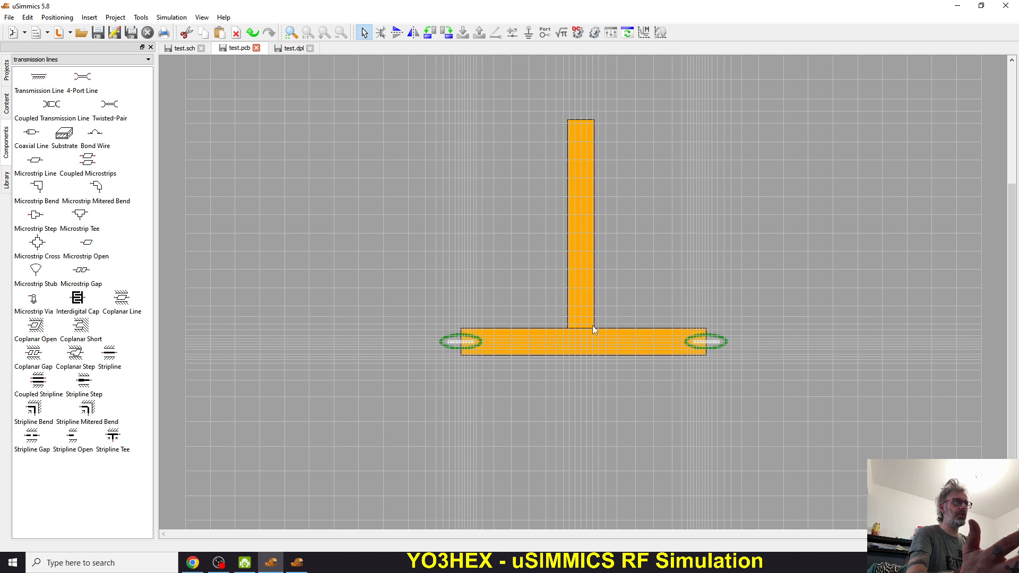
click(310, 48)
click(524, 292)
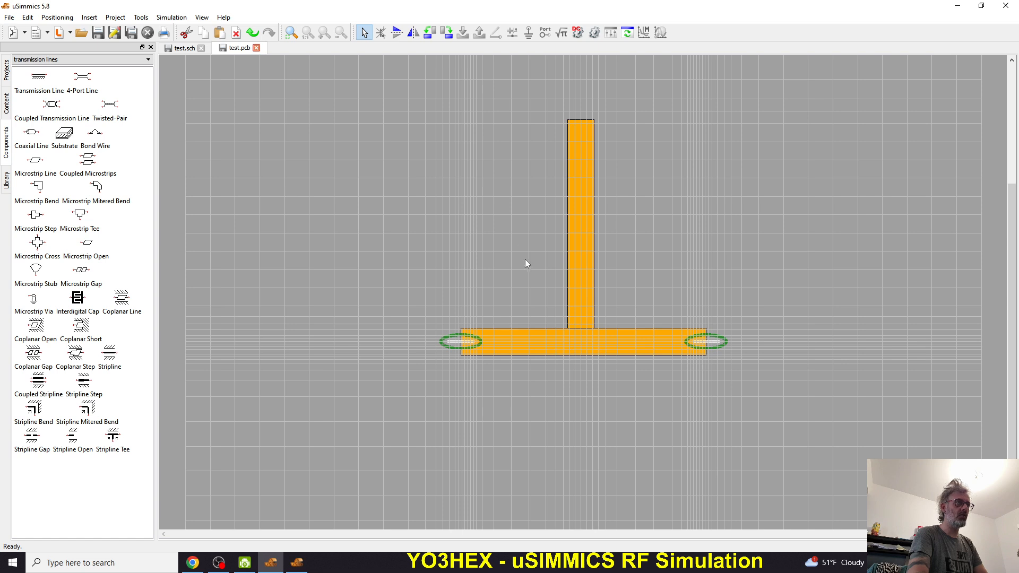
Place a microstrip radial stub below the horizontal line, with its narrow end touching the middle of the line's lower edge.
scroll(592, 251, up, 1)
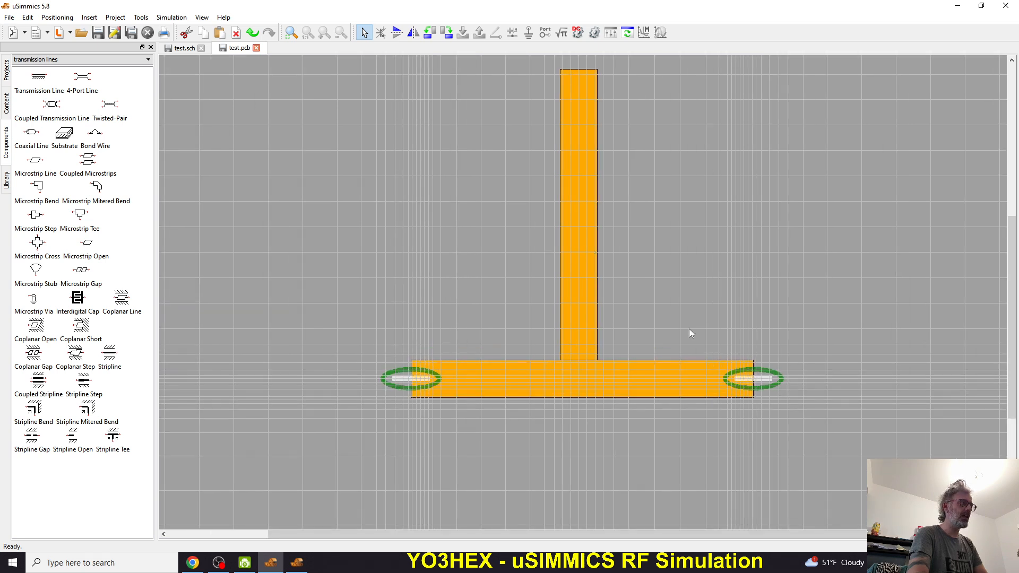
scroll(617, 286, down, 2)
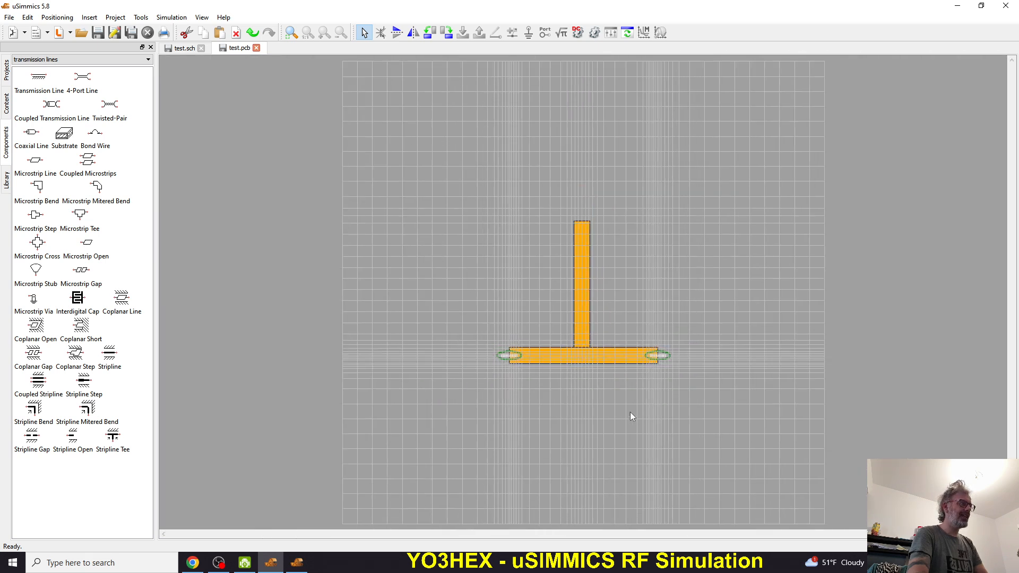
scroll(629, 412, up, 1)
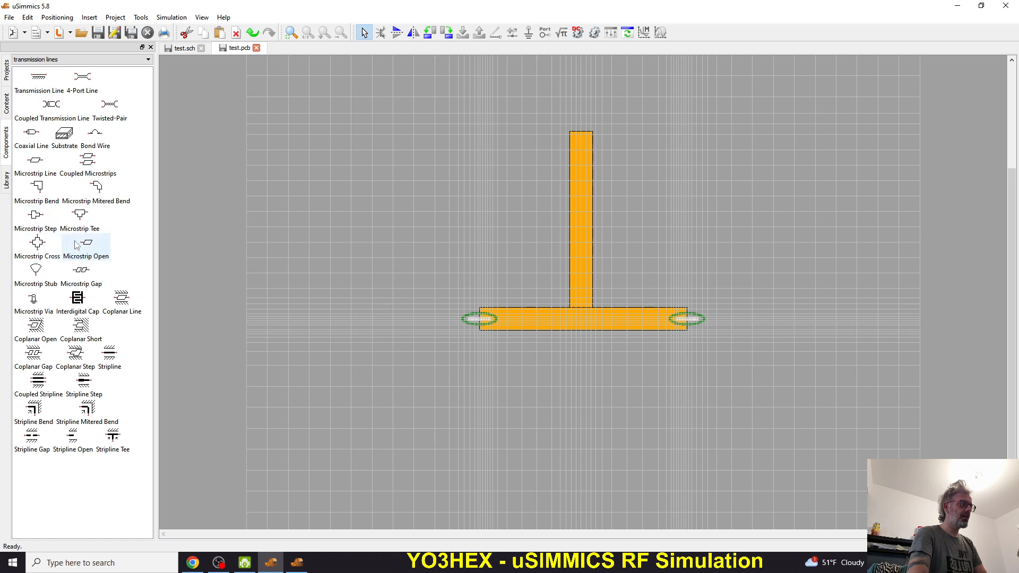
drag(35, 271, 578, 391)
drag(568, 432, 598, 381)
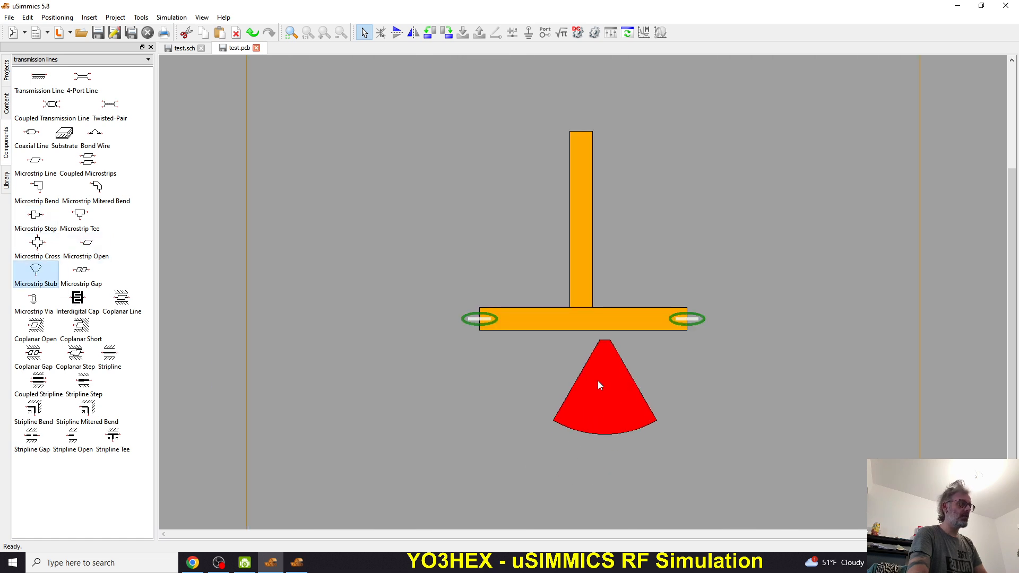
scroll(584, 371, up, 2)
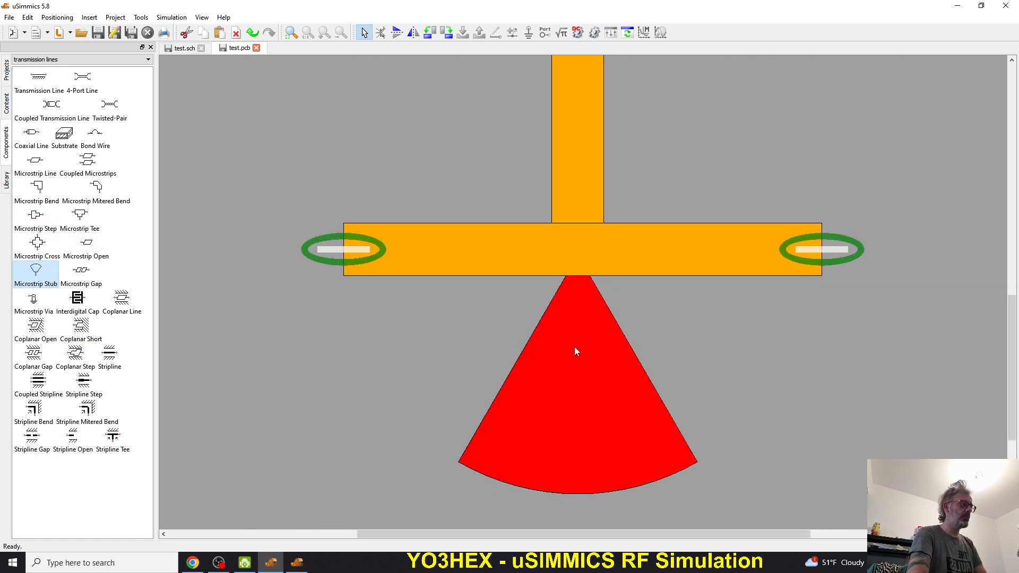
scroll(576, 346, down, 2)
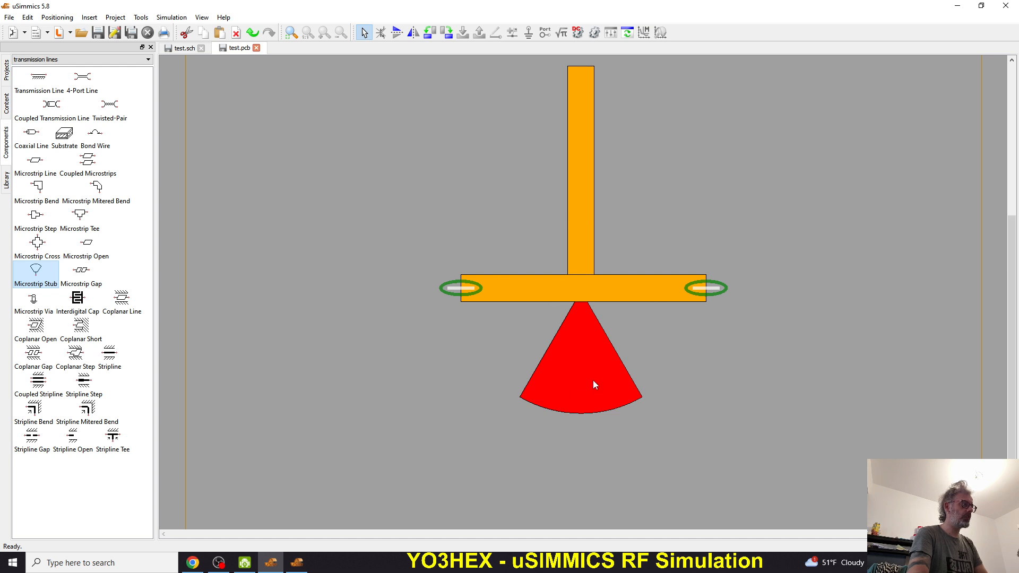
scroll(500, 330, down, 1)
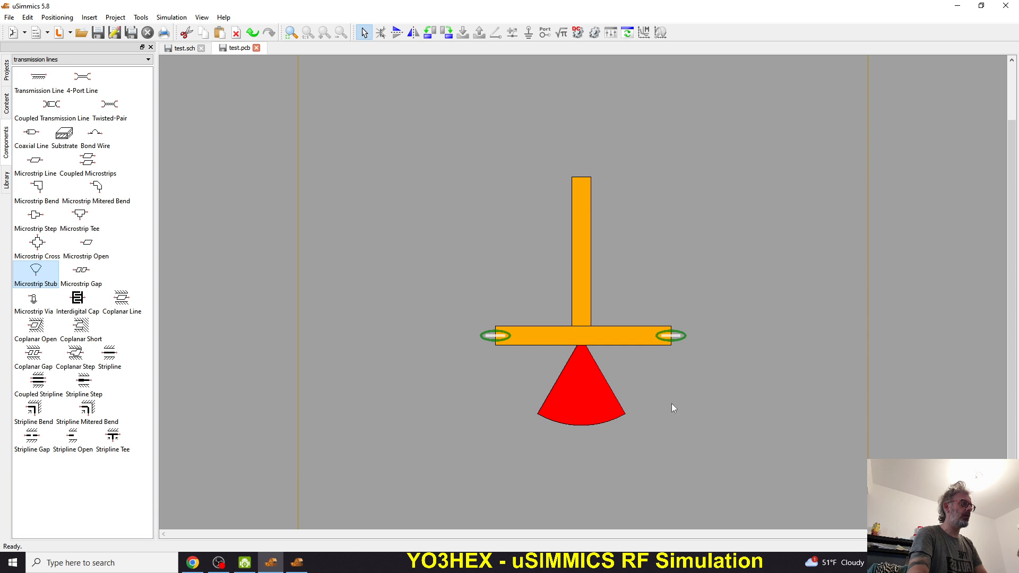
Run the EM simulation of the layout with the added radial stub, keeping the progress window clear of the drawing.
key(F2)
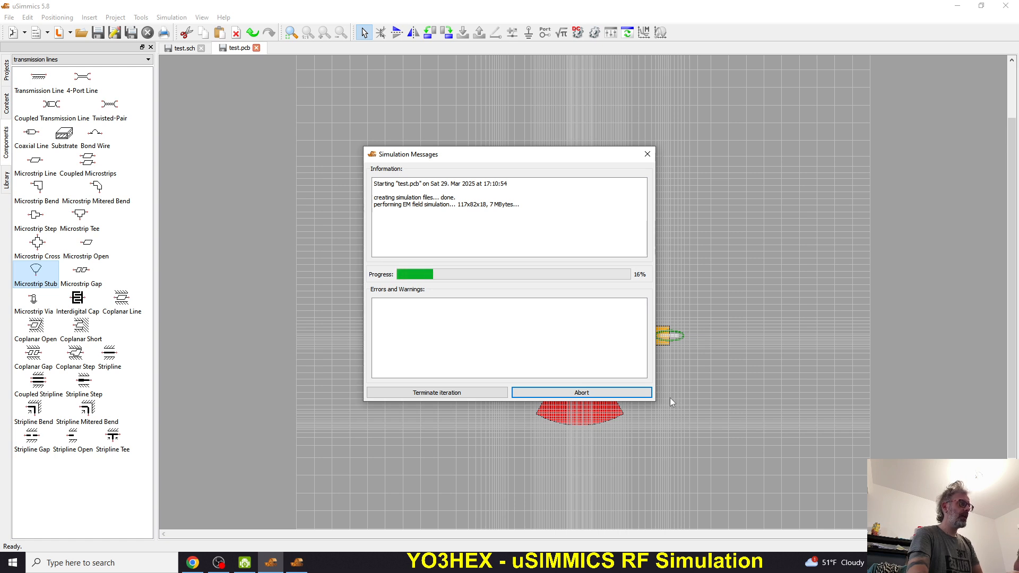
drag(510, 155, 203, 85)
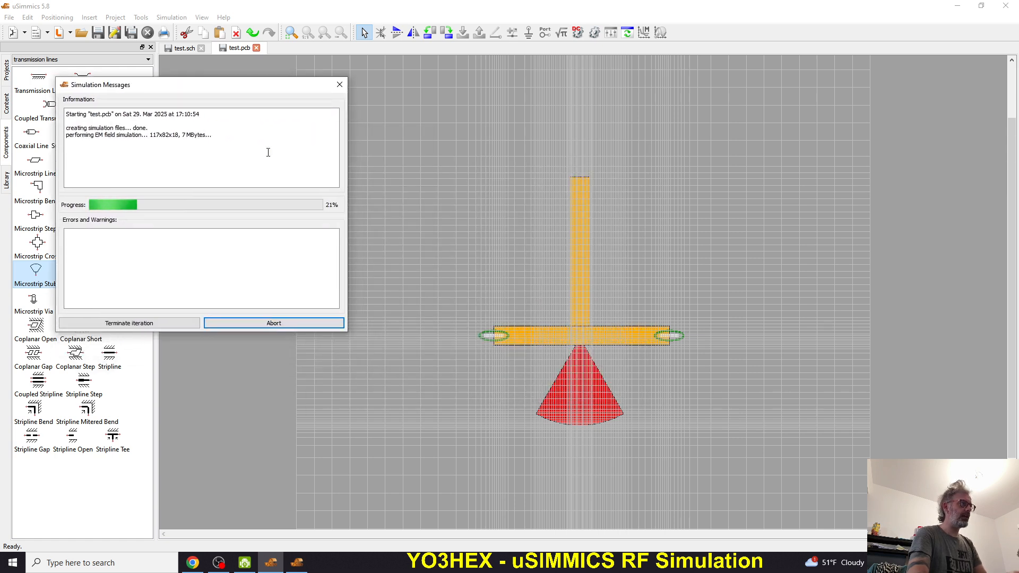
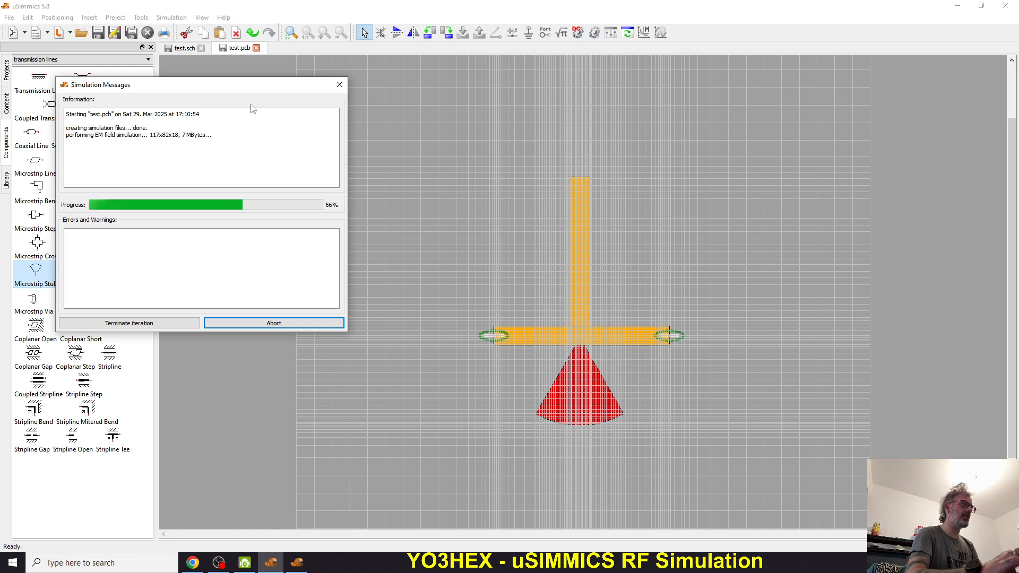
drag(253, 91, 416, 93)
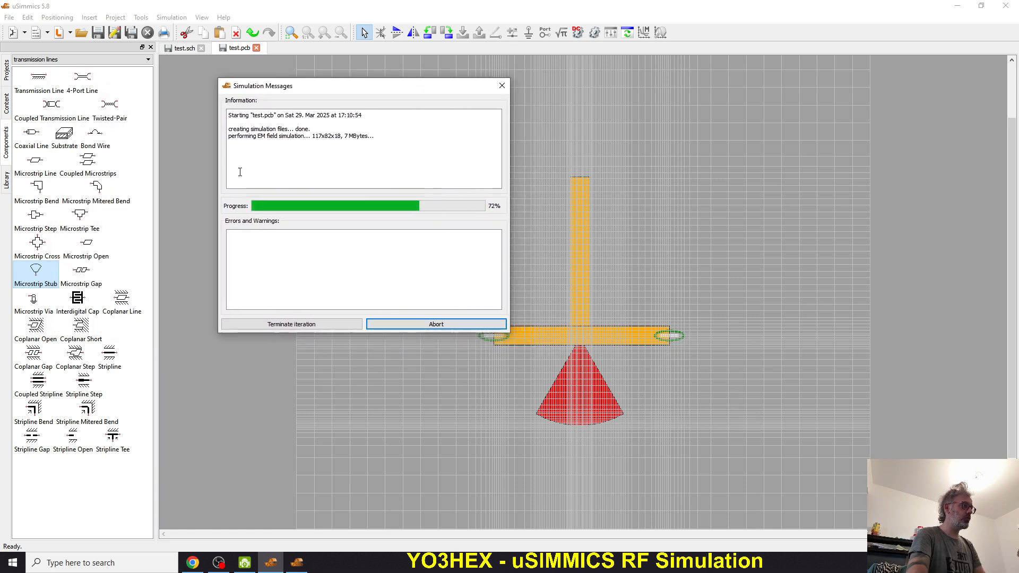
click(181, 49)
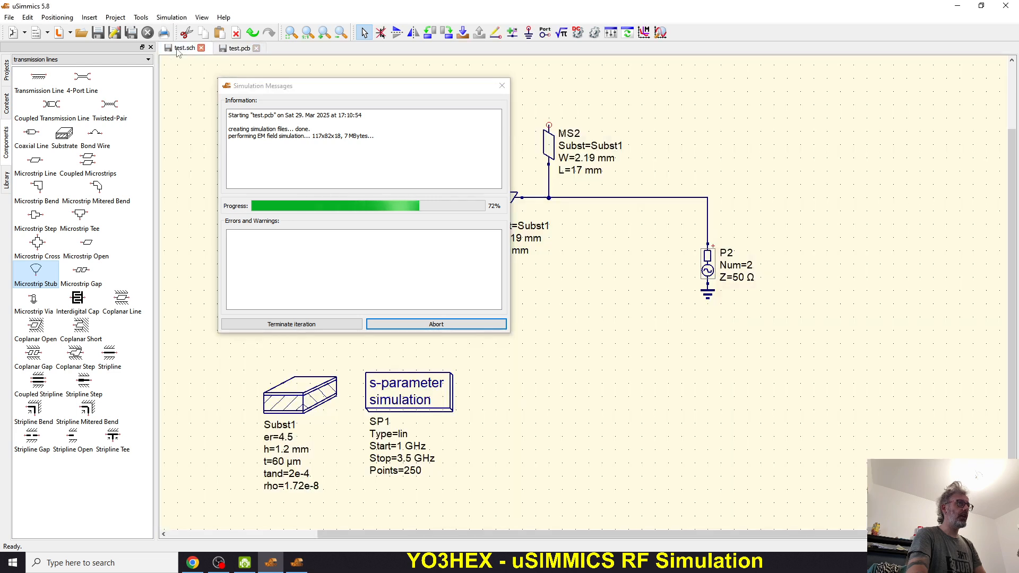
drag(358, 91, 755, 320)
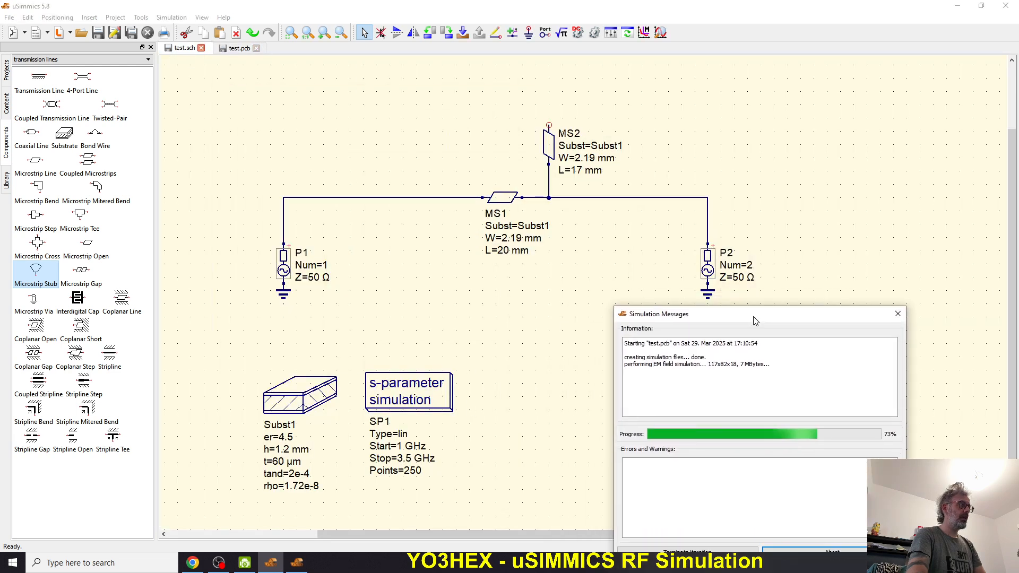
click(236, 48)
drag(751, 322, 301, 74)
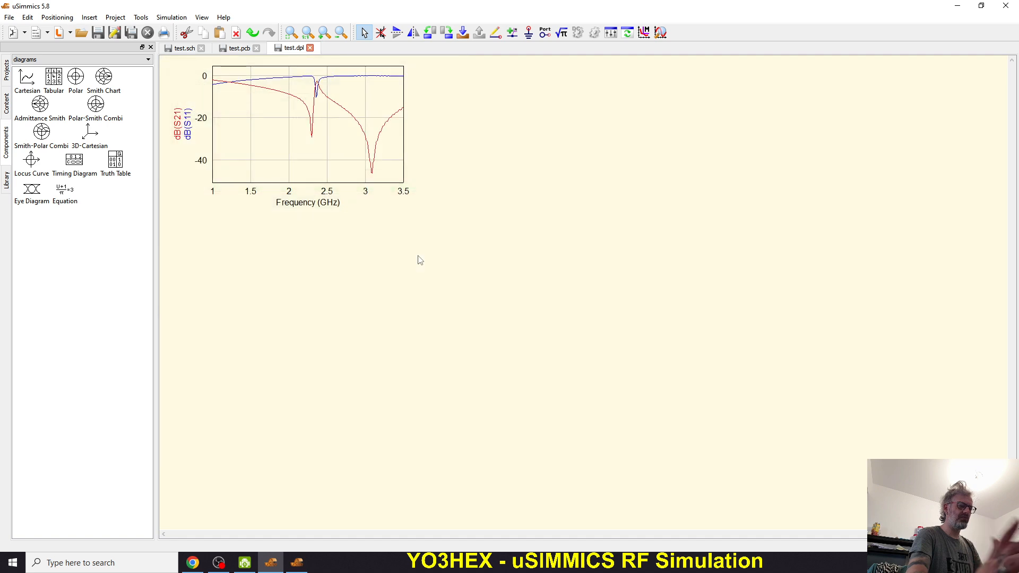
Examine the S21 and S11 curves in the simulation results and compare them with the radial stub layout.
scroll(308, 85, up, 5)
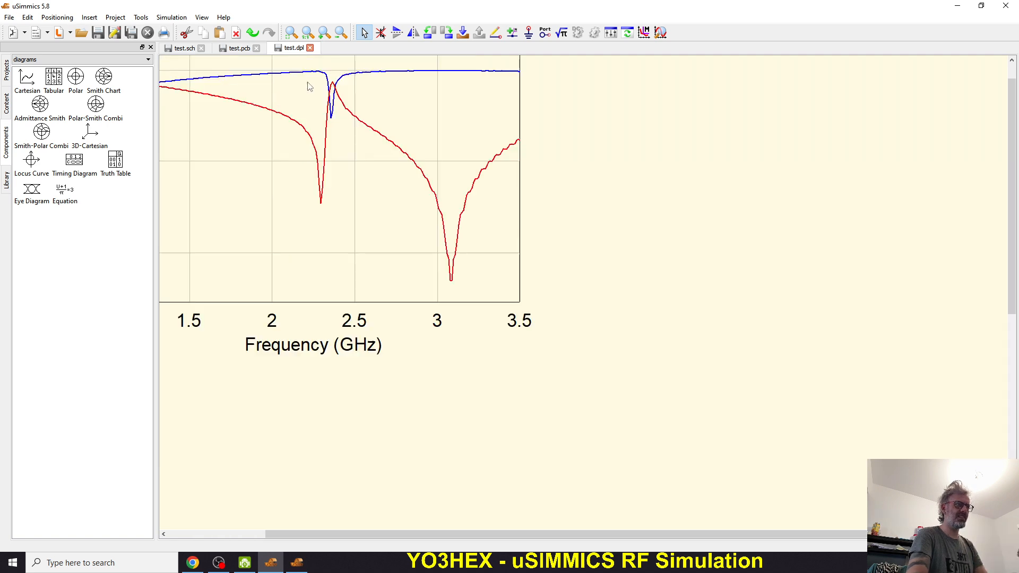
scroll(311, 170, down, 5)
scroll(248, 131, up, 3)
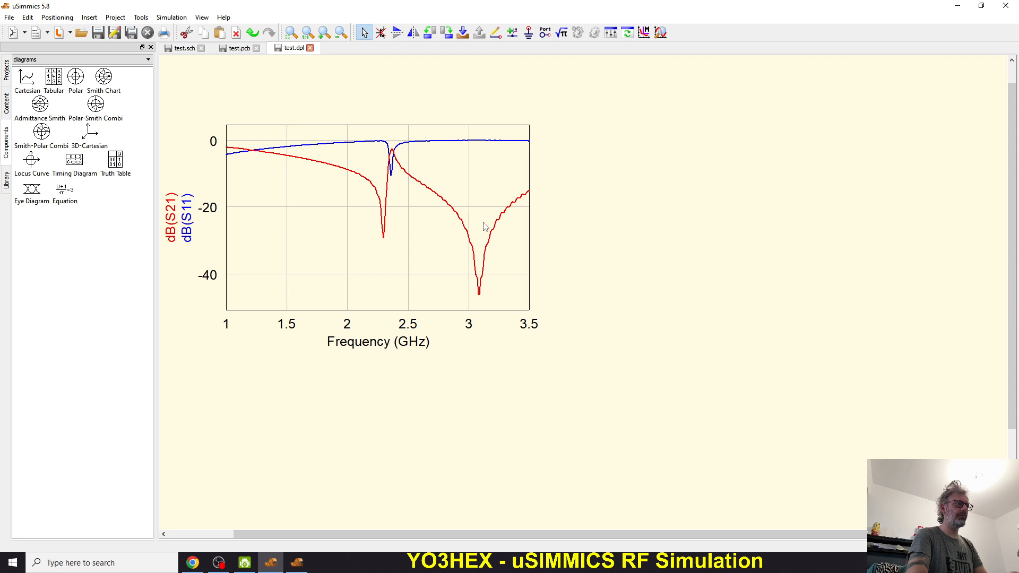
click(239, 49)
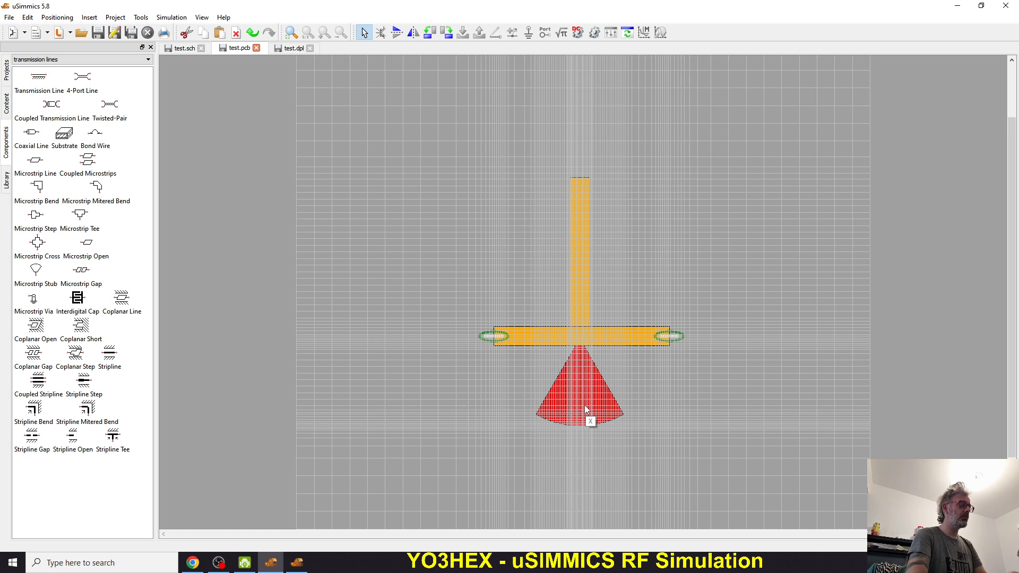
click(293, 48)
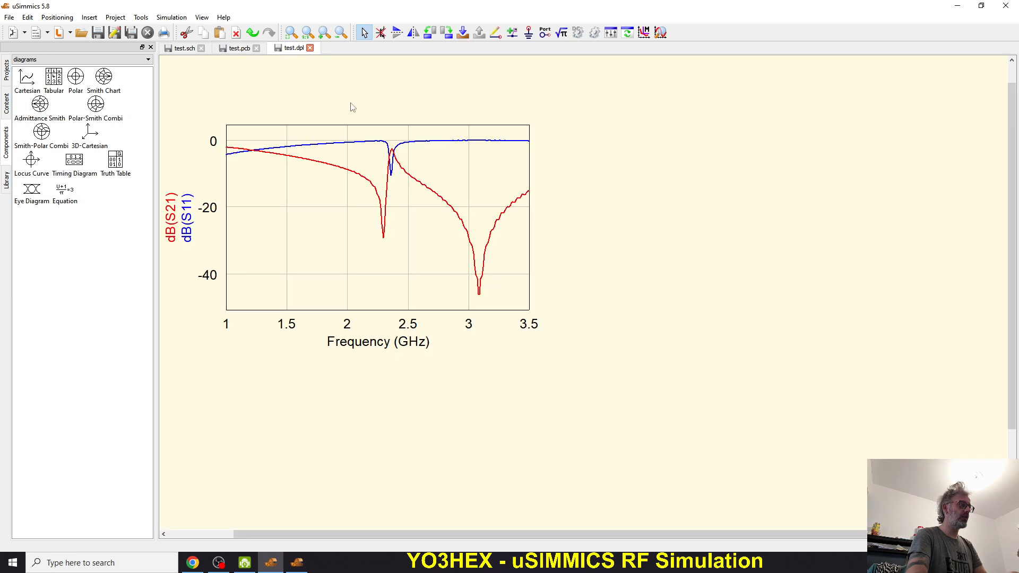
Review the test.sch schematic, including its substrate and s-parameter simulation blocks, against the test.pcb layout.
click(184, 48)
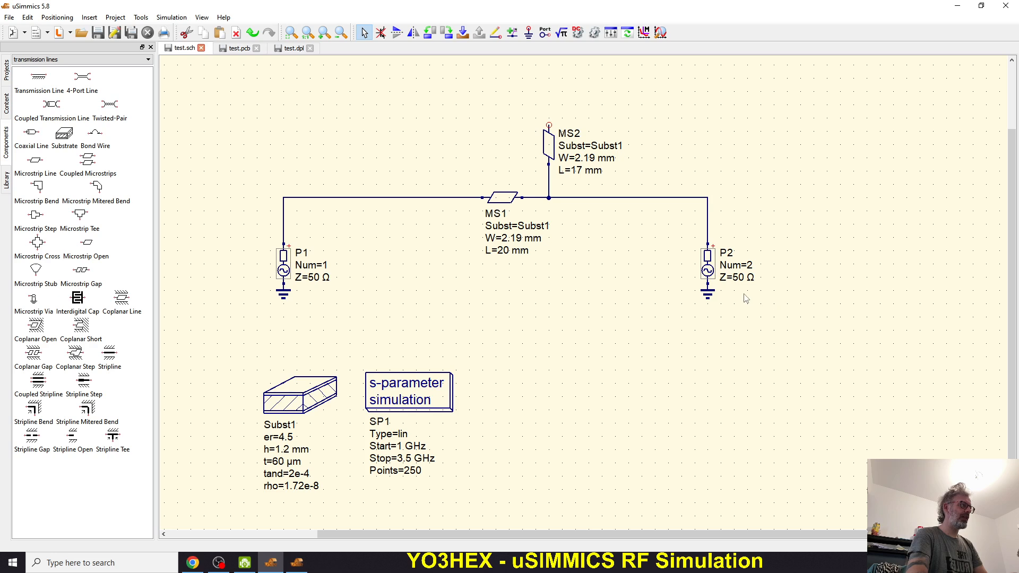
drag(207, 348, 514, 506)
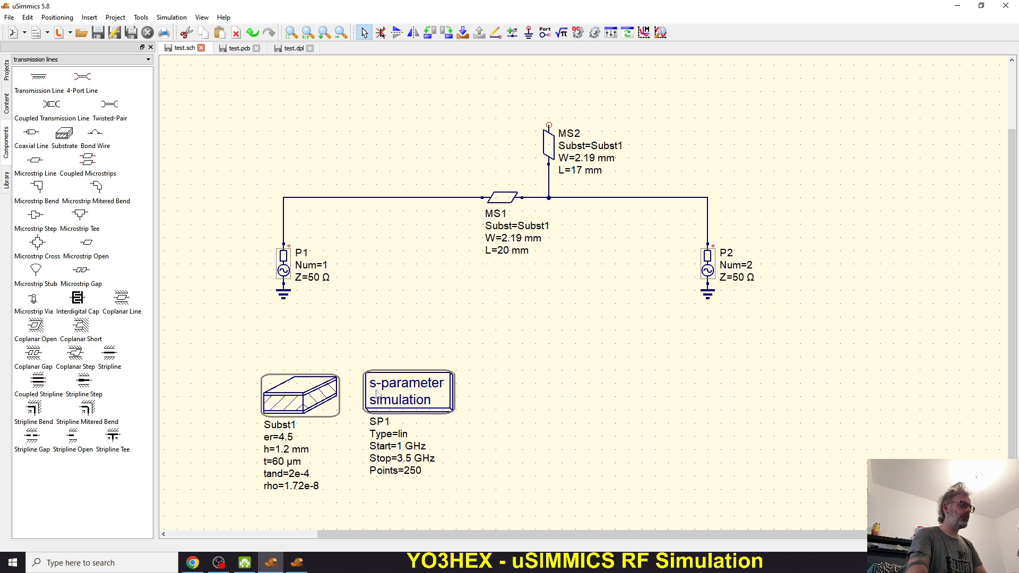
click(337, 447)
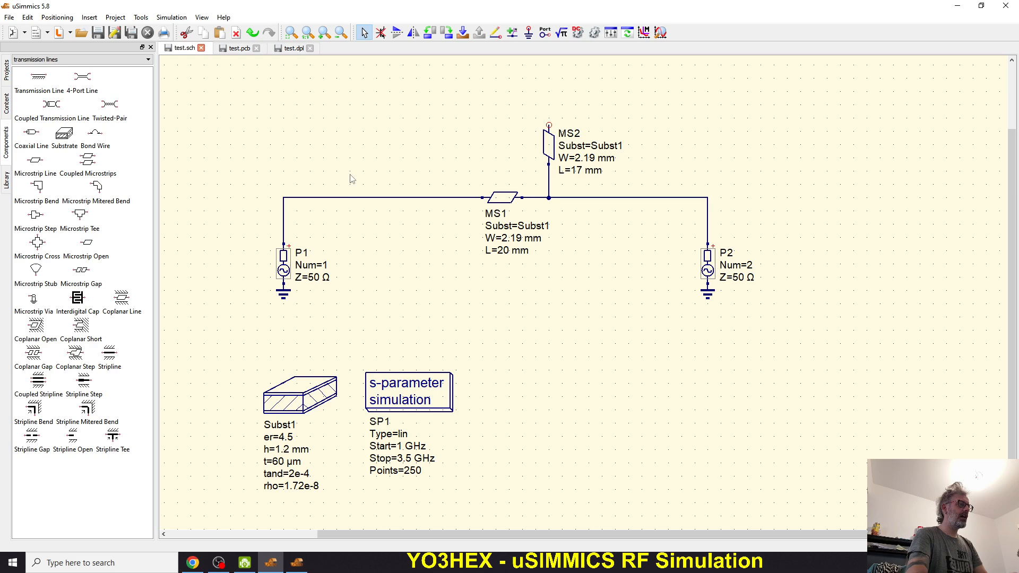
drag(194, 359, 533, 511)
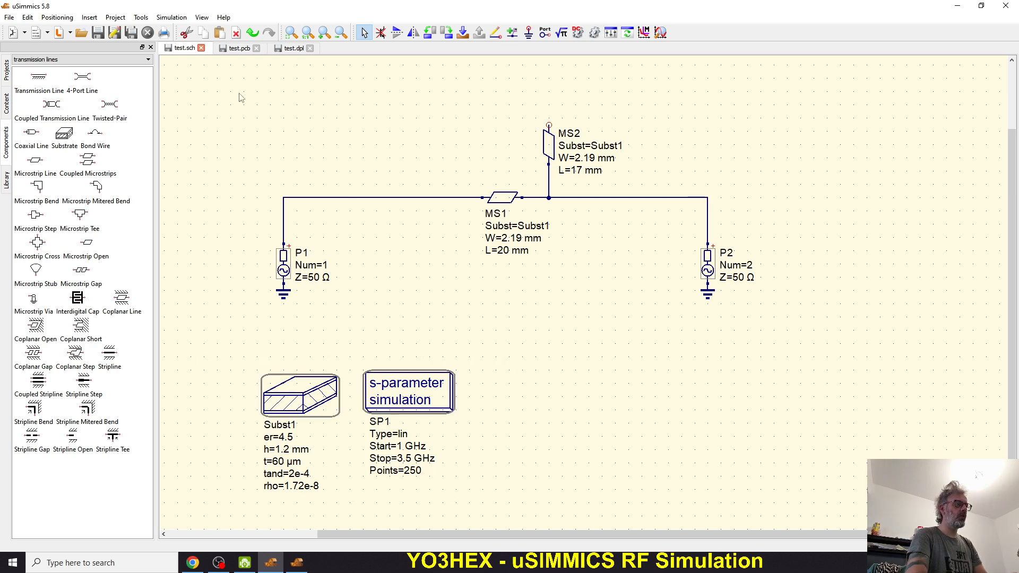
click(239, 49)
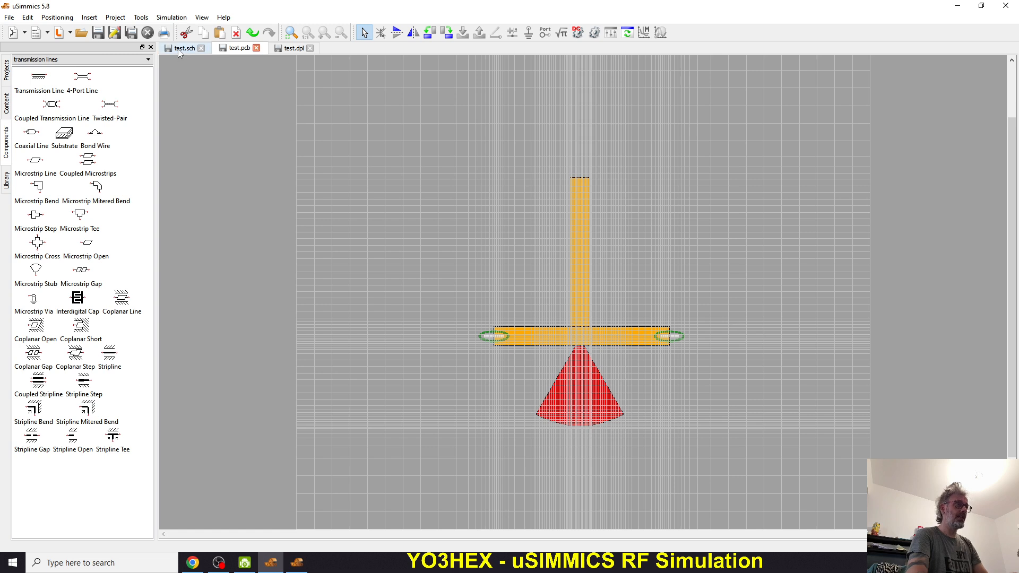
click(191, 49)
drag(208, 88, 809, 523)
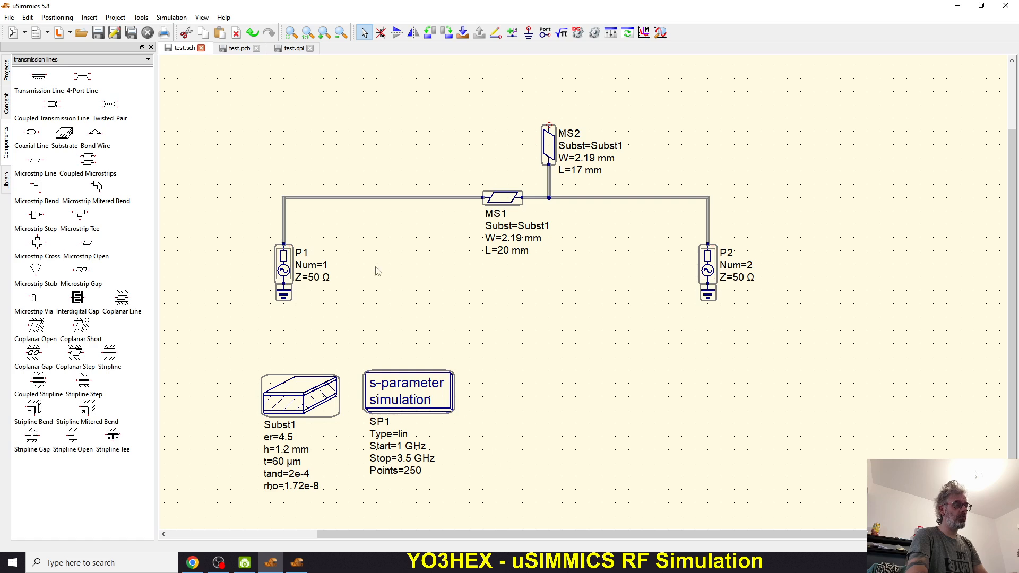
click(252, 49)
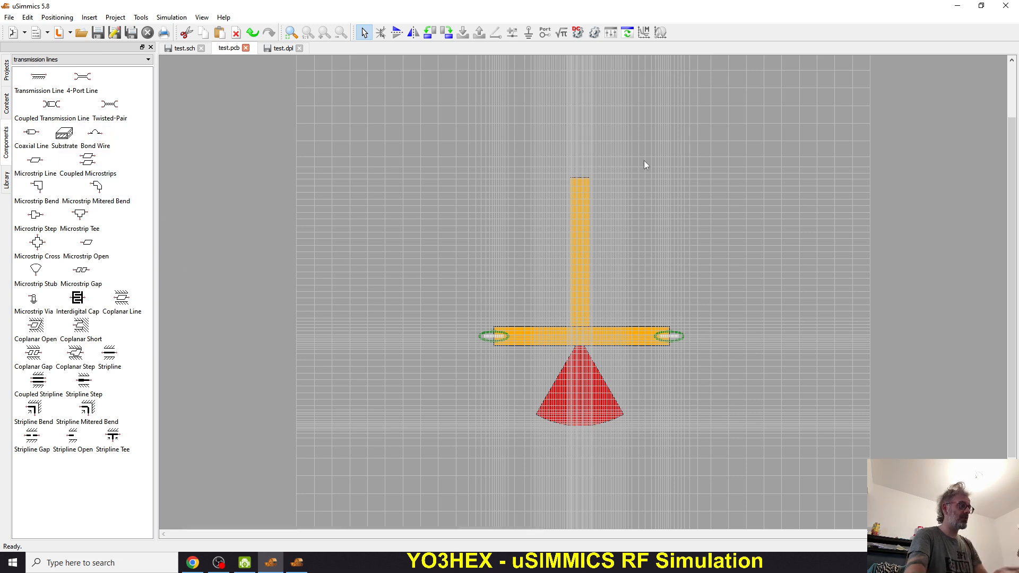
Show the sources category of the component library for the test.pcb layout.
scroll(626, 180, up, 3)
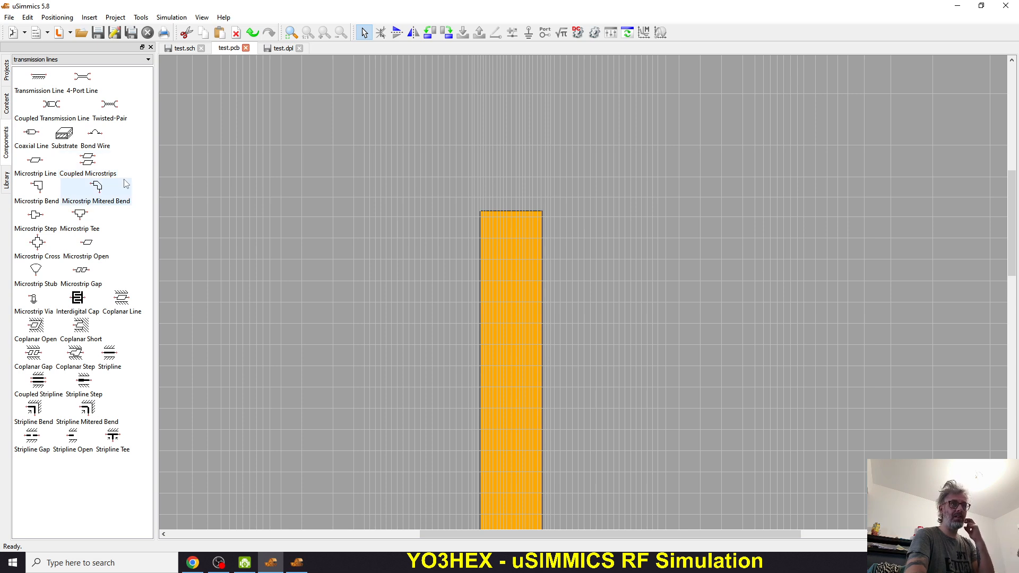
click(49, 60)
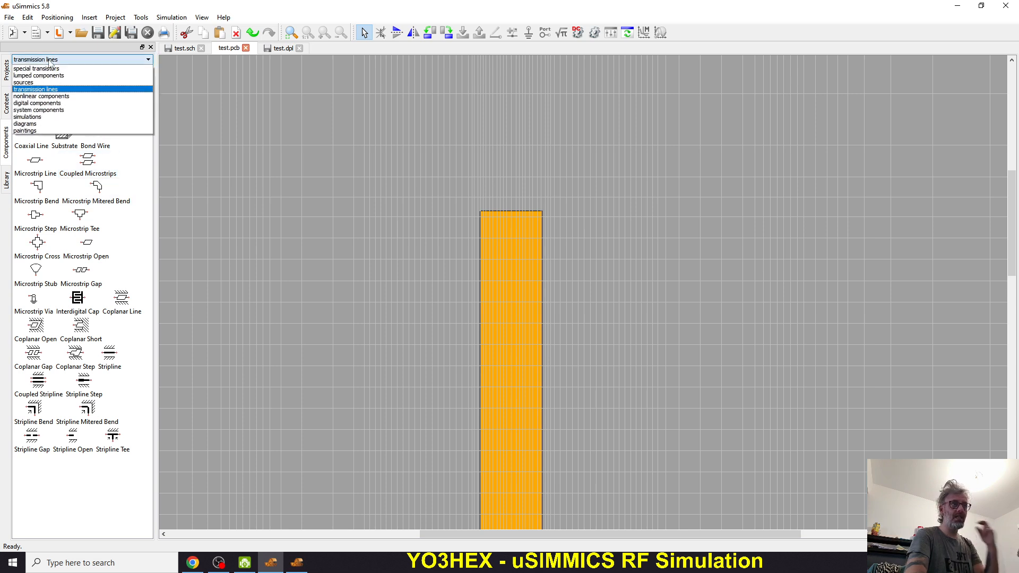
click(49, 82)
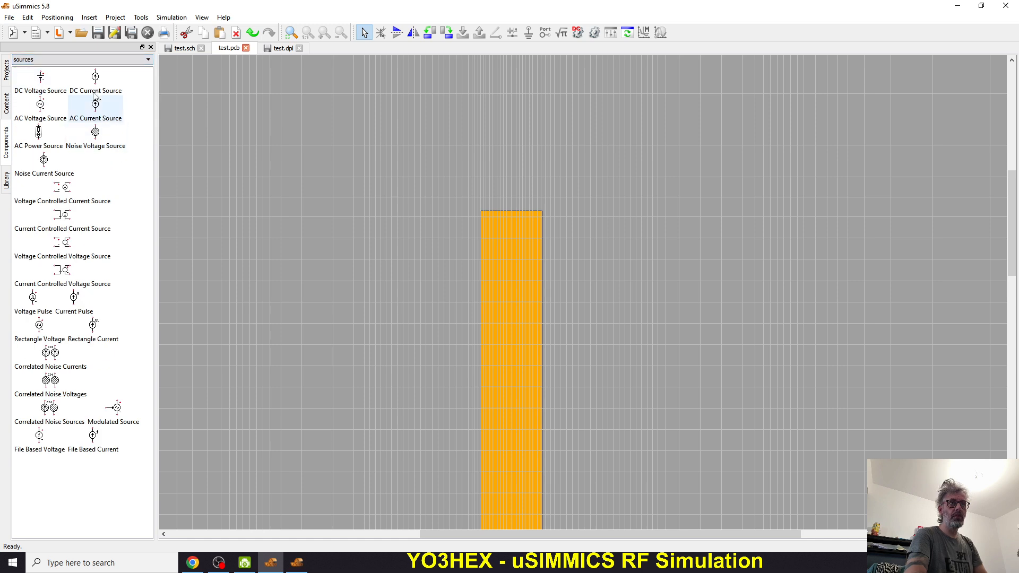
Place a Ground from the lumped components on the open upper end of the vertical stub in the layout.
click(68, 61)
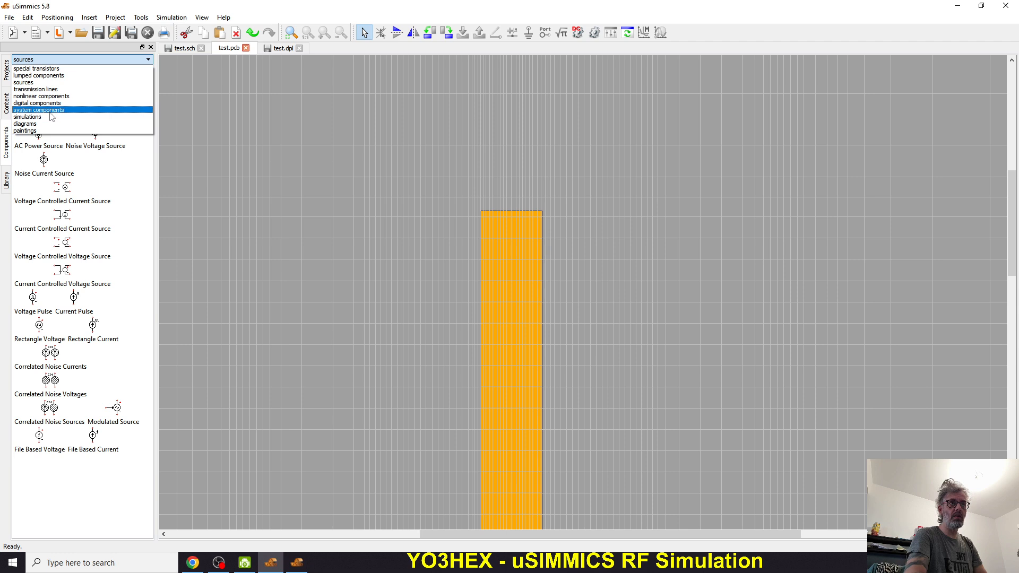
click(38, 75)
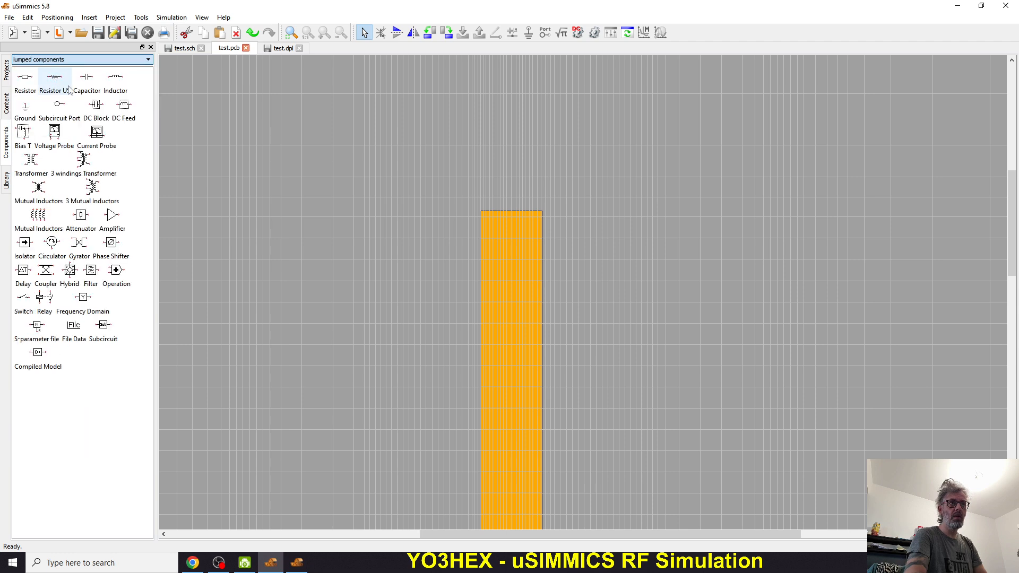
click(24, 108)
click(497, 175)
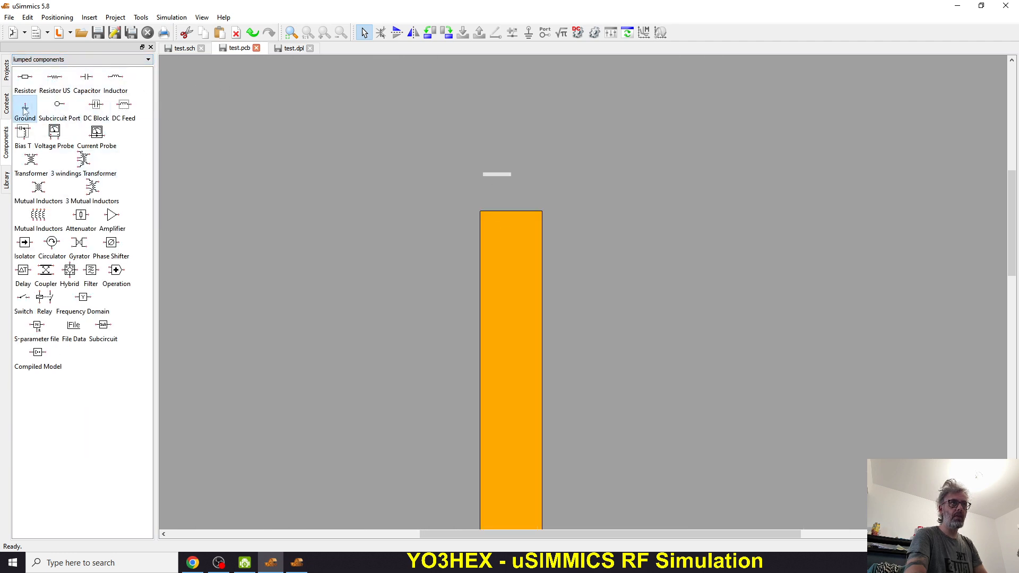
scroll(511, 179, up, 3)
drag(493, 182, 520, 250)
scroll(490, 166, down, 5)
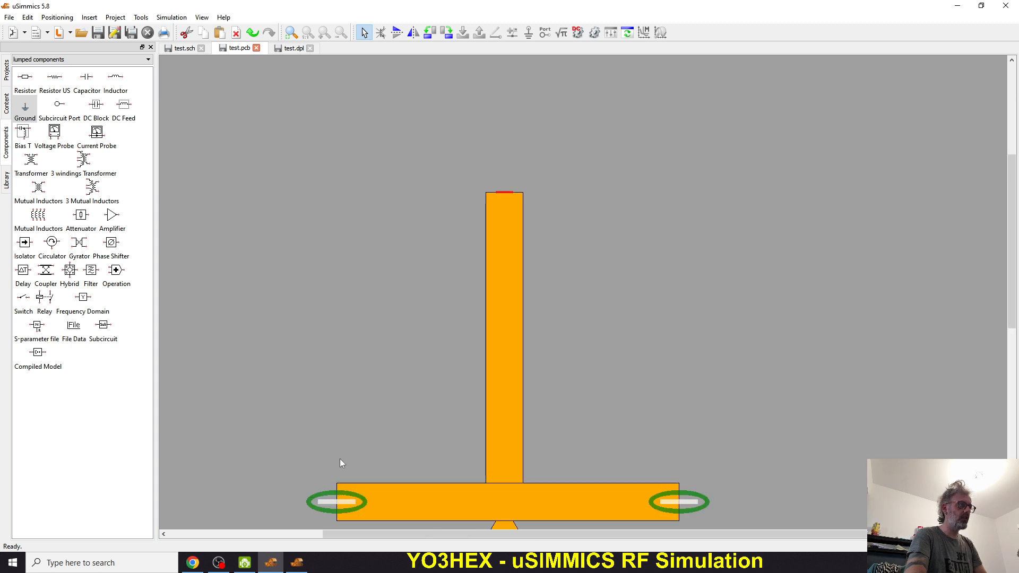
scroll(342, 464, down, 2)
scroll(516, 364, up, 2)
click(441, 431)
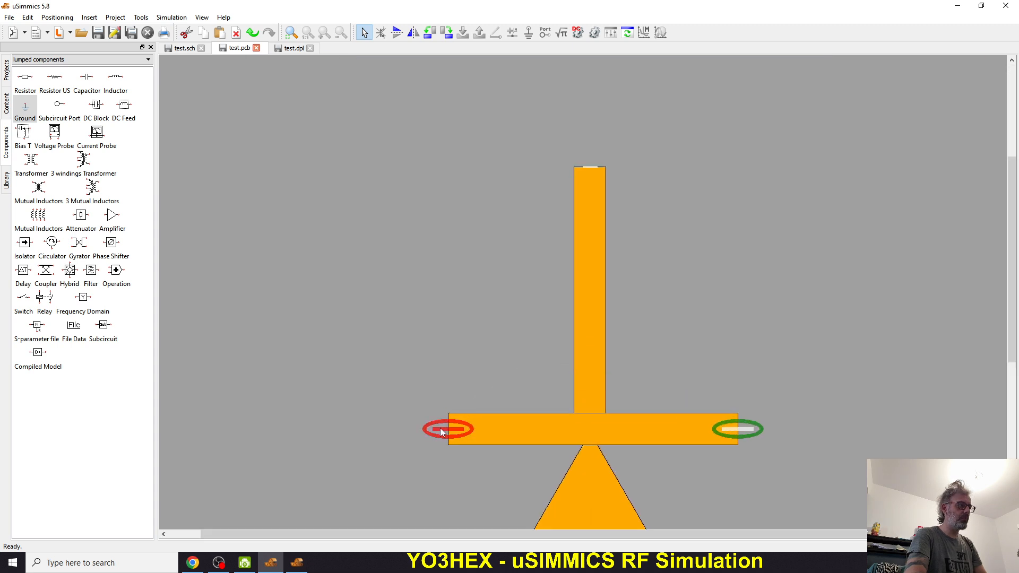
click(747, 436)
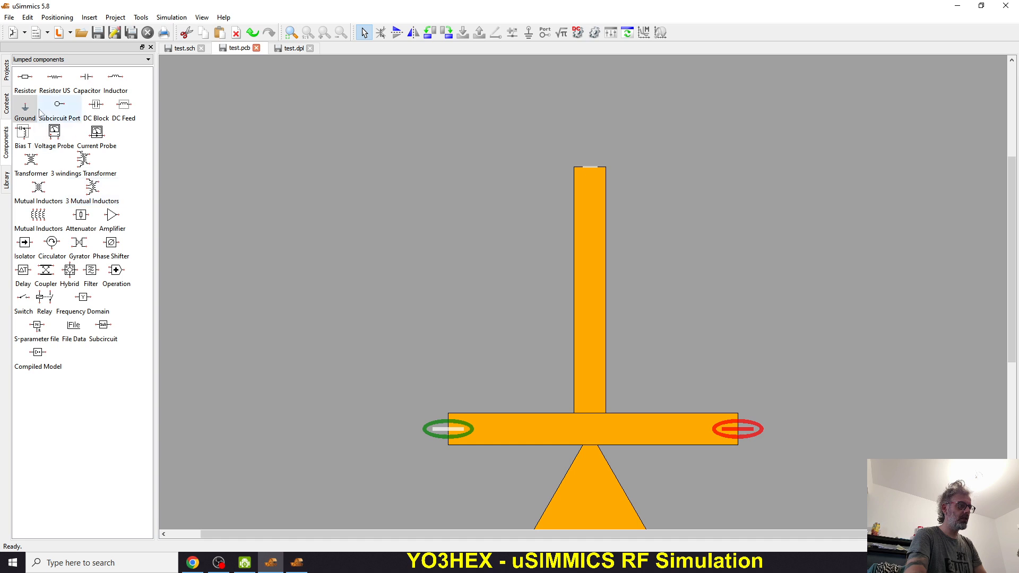
Try placing an AC Power Source in the empty layout area beside the vertical stub, and delete it.
click(40, 60)
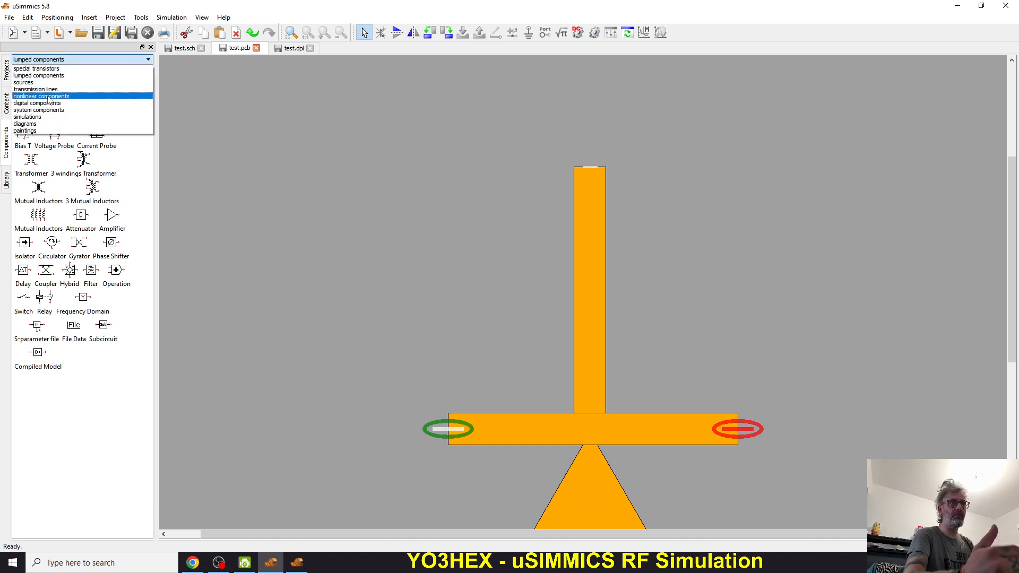
click(50, 90)
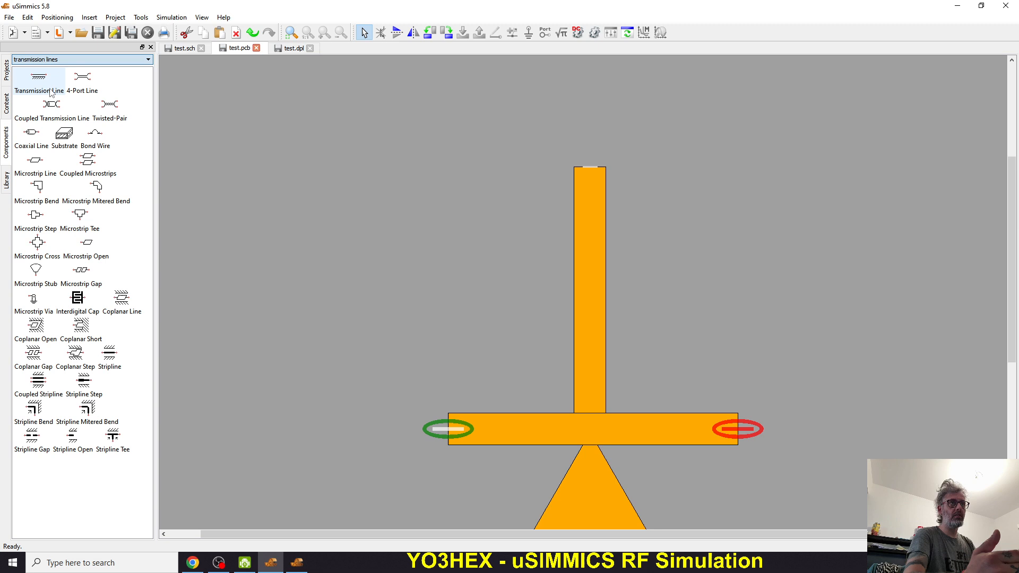
click(47, 60)
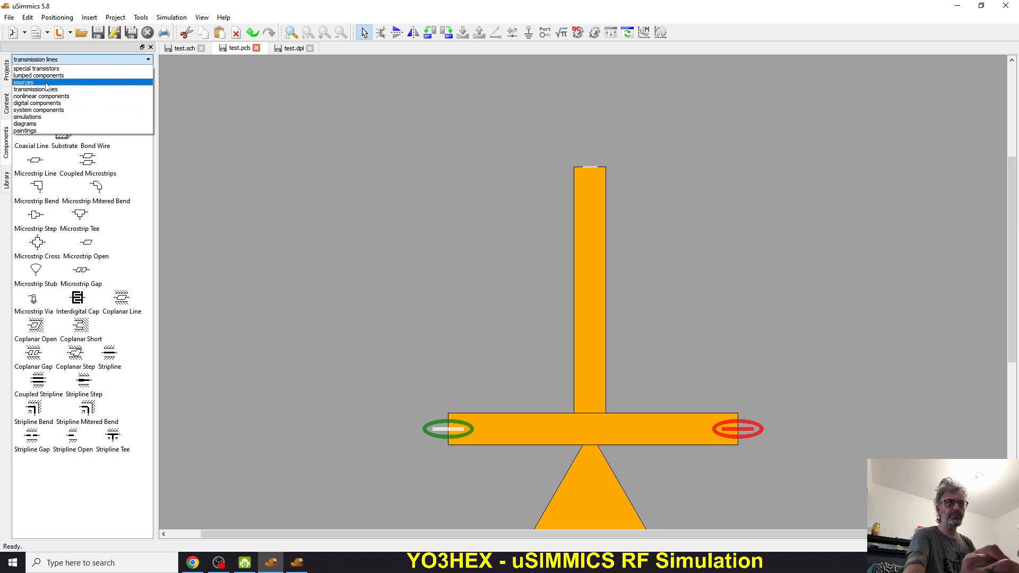
click(47, 84)
click(38, 134)
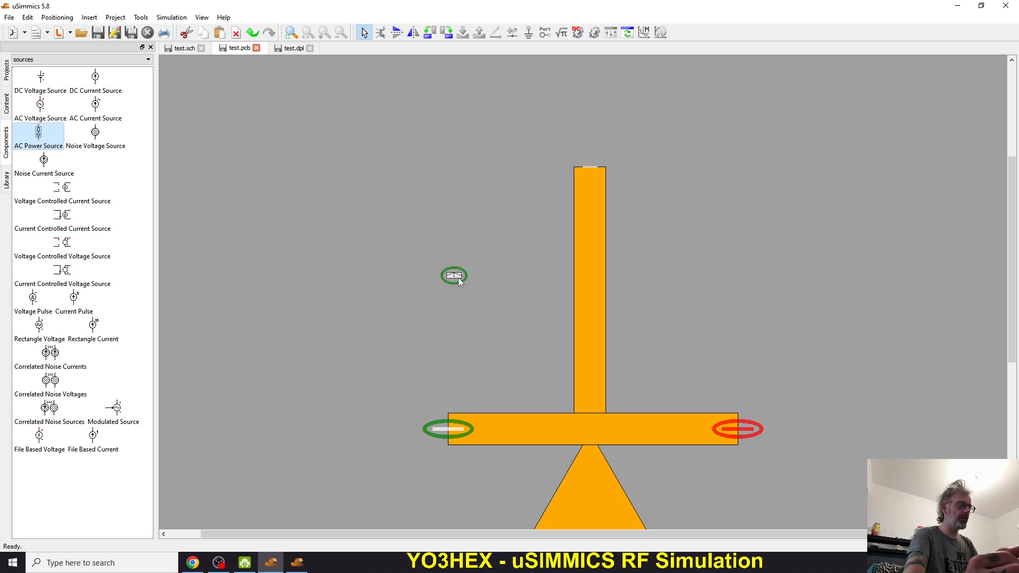
drag(44, 139, 501, 275)
drag(409, 223, 540, 314)
key(Delete)
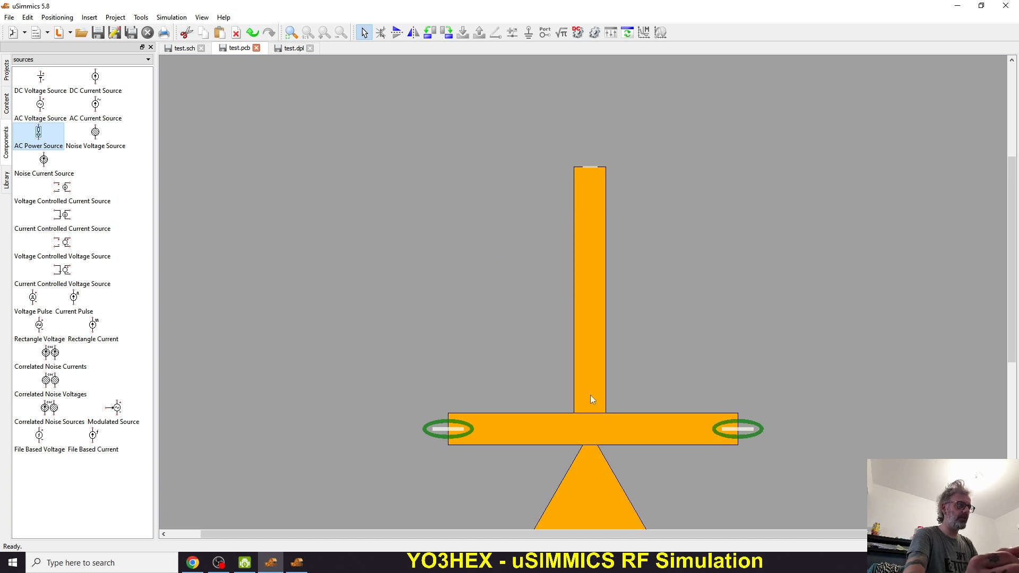
Close the old test.dpl results without saving and simulate the test.pcb layout with the grounded stub.
click(448, 431)
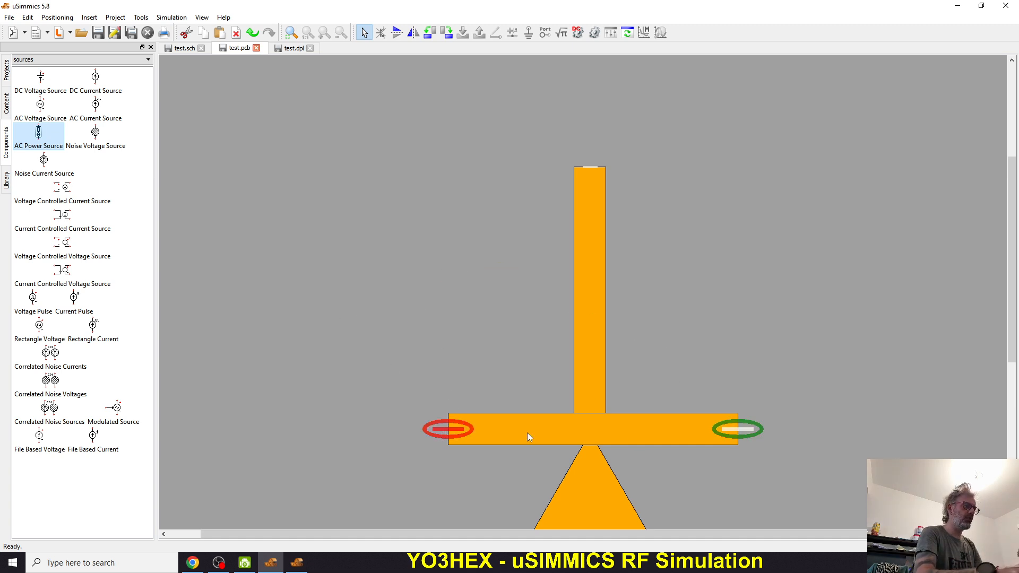
click(742, 433)
scroll(596, 171, up, 3)
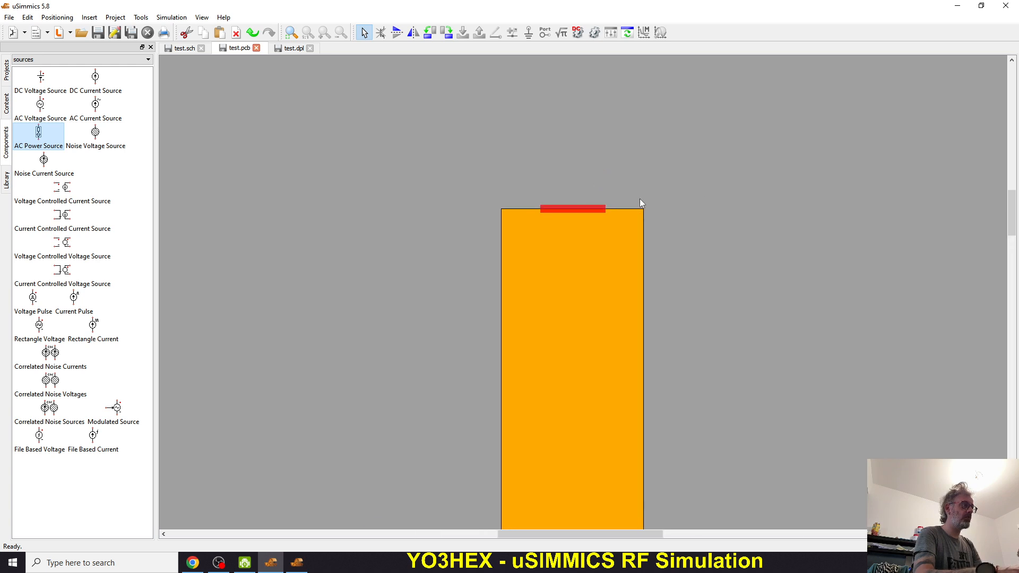
scroll(639, 201, down, 3)
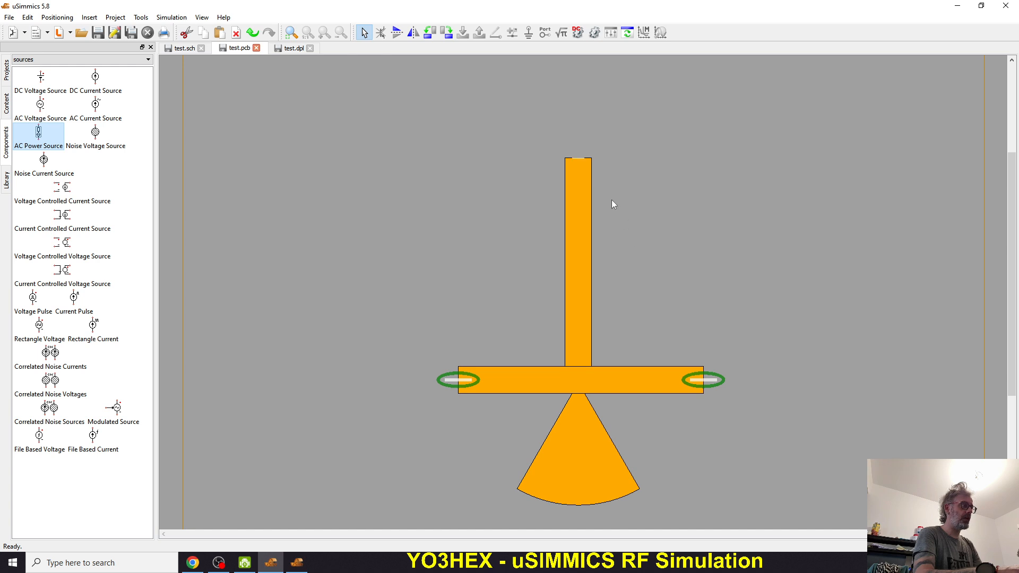
click(291, 49)
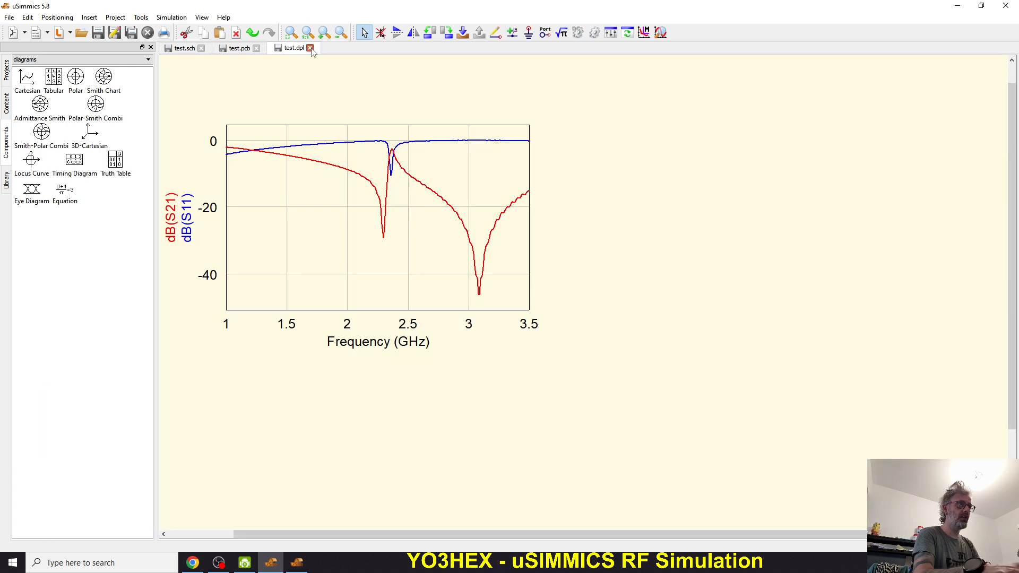
click(310, 48)
click(524, 295)
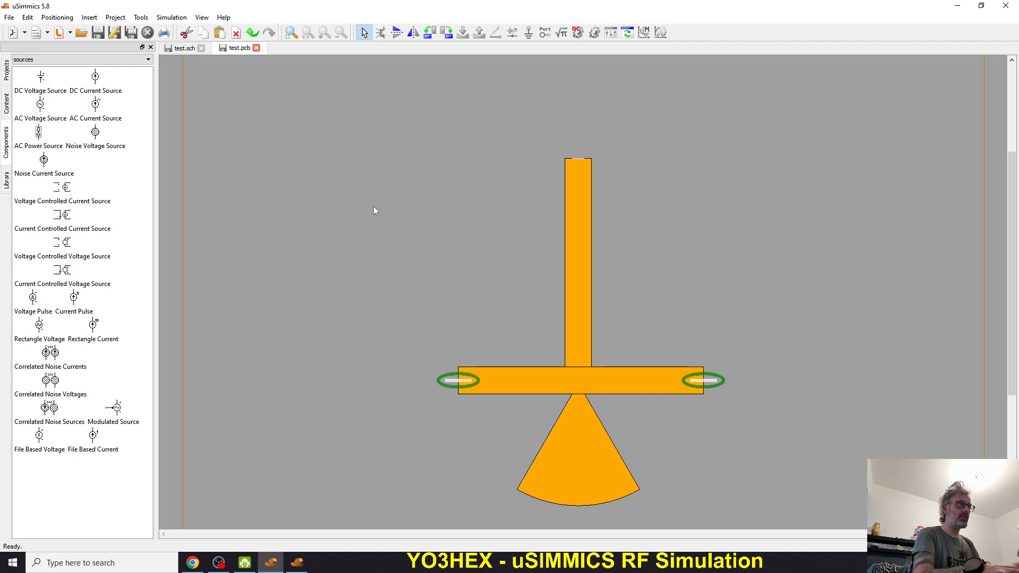
key(F2)
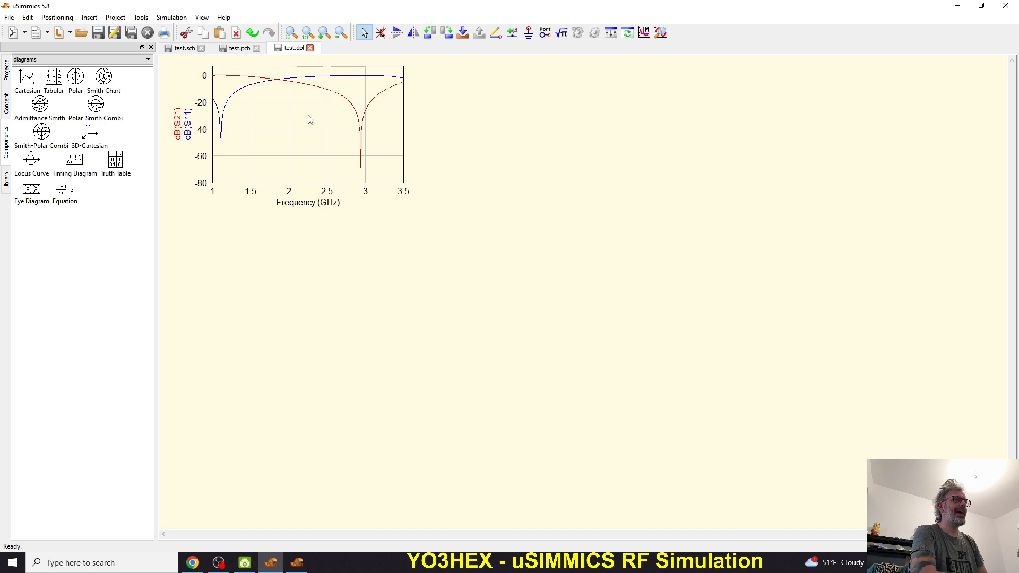
Mark the S21 minimum in the results graph and review it against the grounded stub in the meshed layout.
click(644, 33)
click(362, 166)
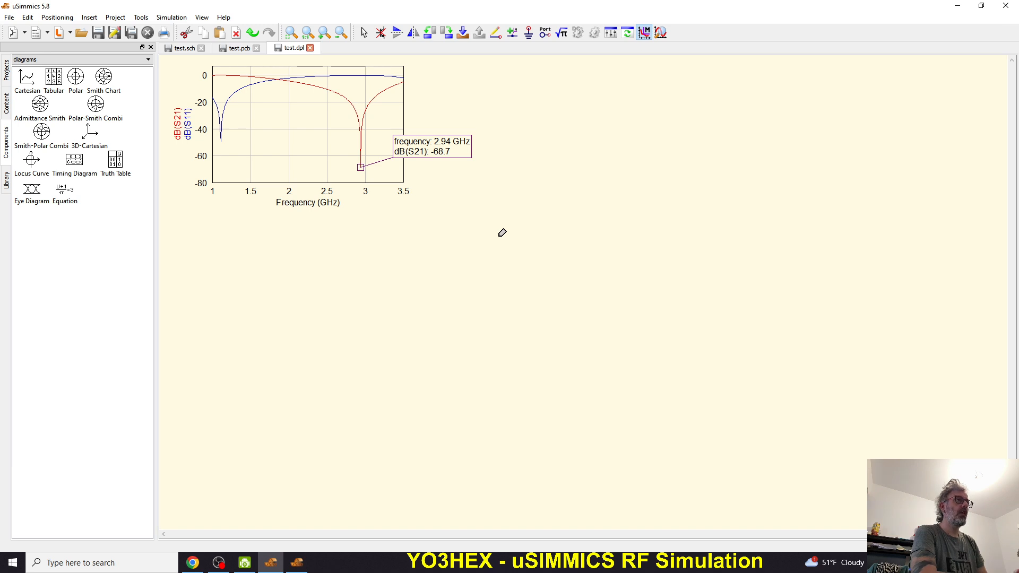
click(237, 49)
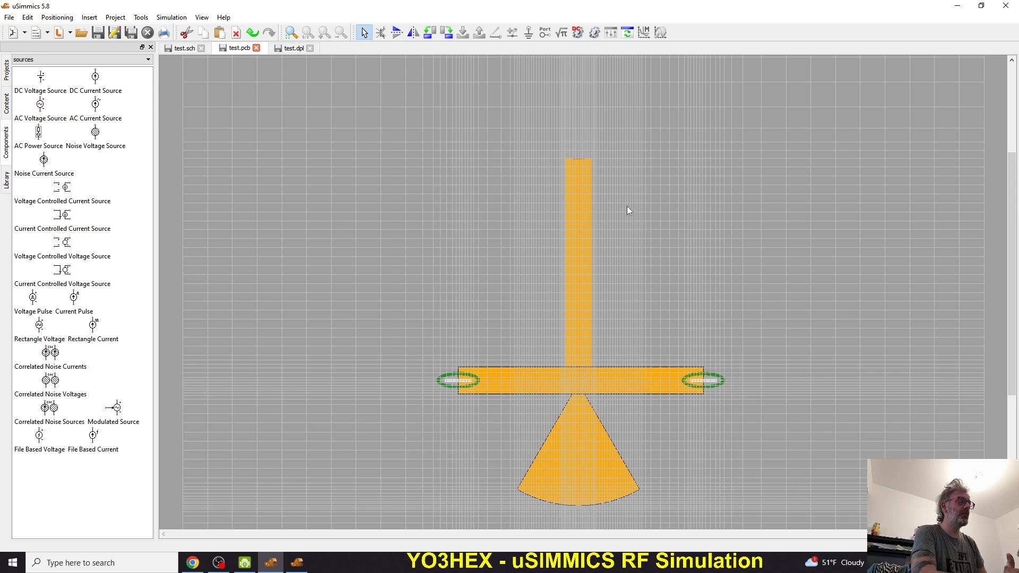
scroll(610, 194, up, 5)
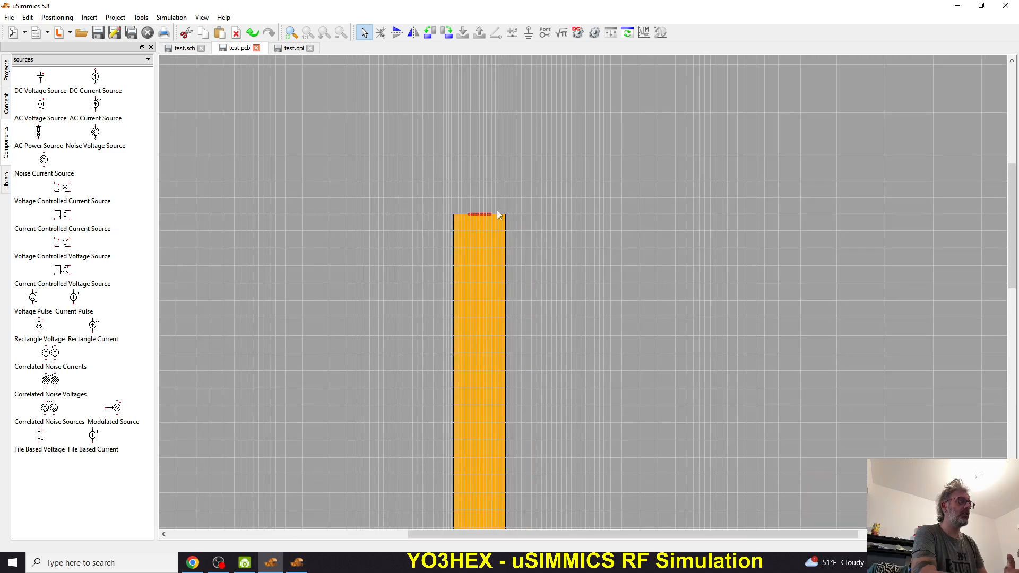
scroll(500, 255, down, 5)
scroll(603, 322, up, 1)
scroll(604, 321, down, 1)
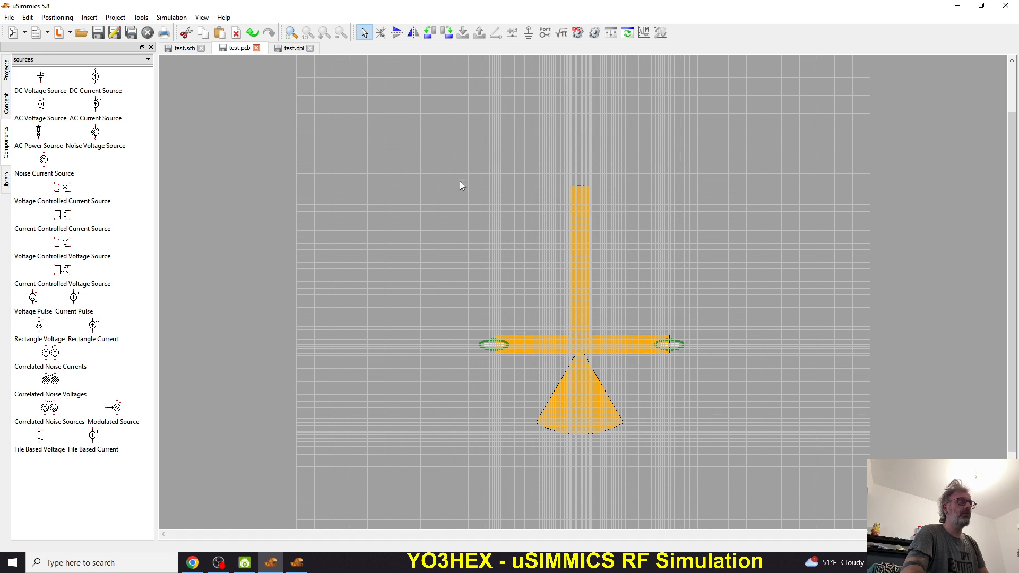
Close test.dpl and test.pcb, discarding their changes, and clear the selection in the test.sch schematic.
click(286, 52)
click(310, 49)
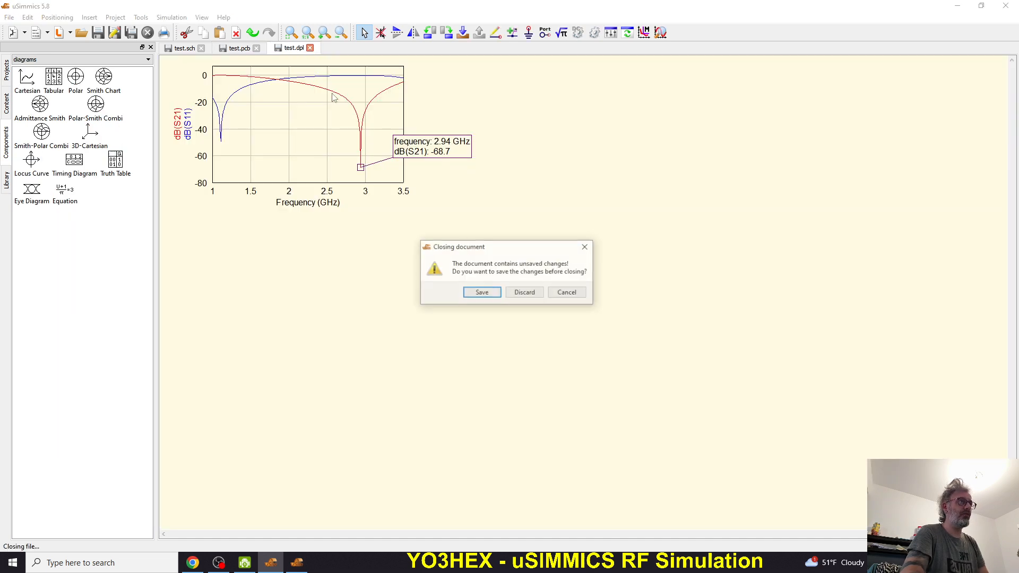
click(517, 293)
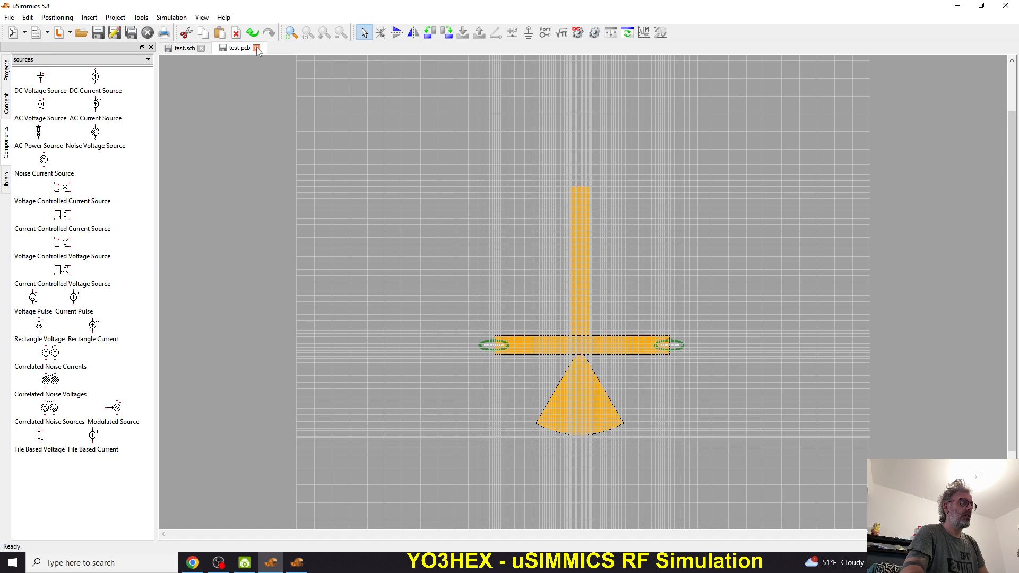
click(257, 48)
click(525, 293)
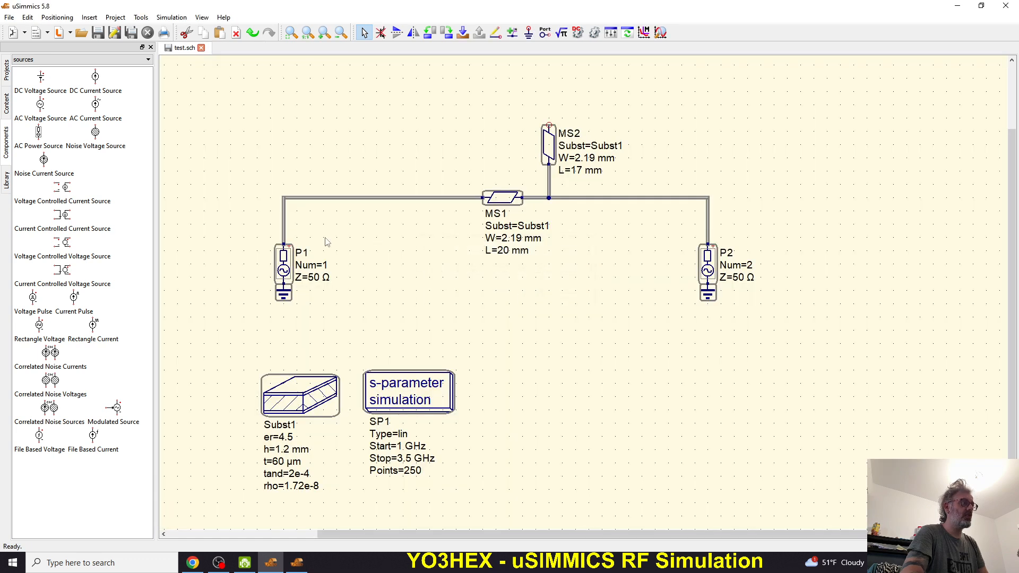
click(582, 287)
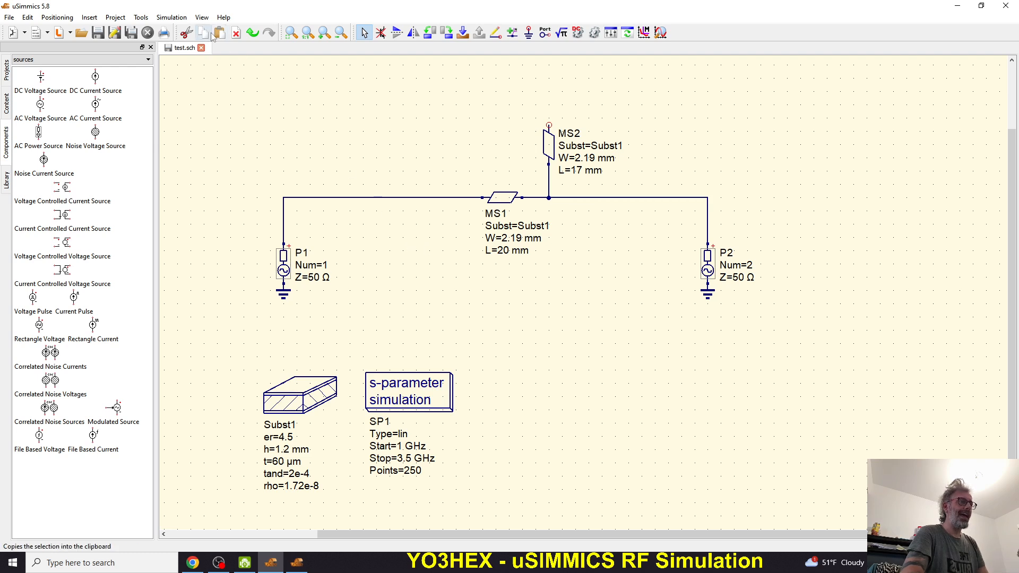
Open the Transmission Line Calculator and show its arbitrary cross section line type.
click(172, 17)
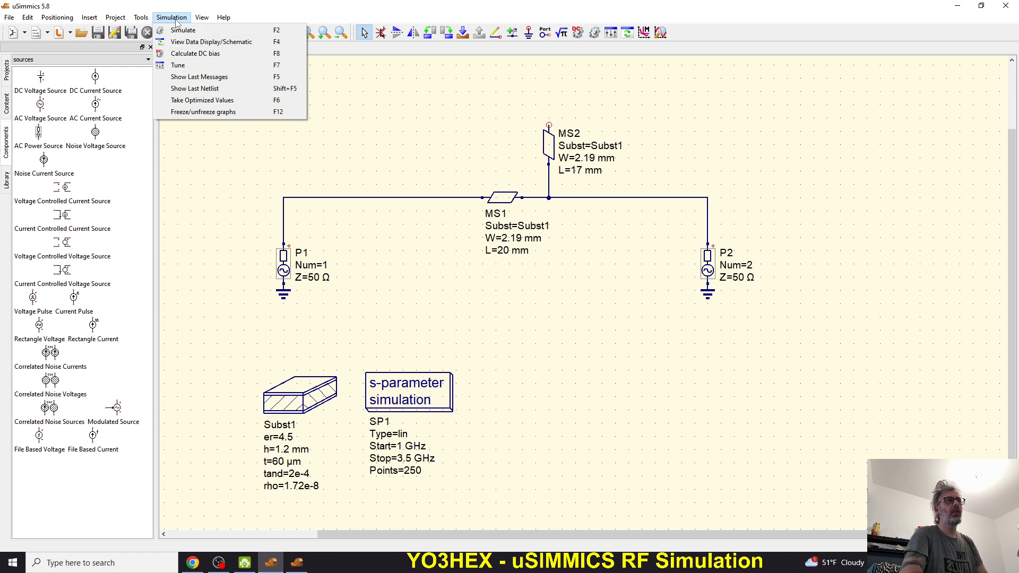
mouse_move(144, 20)
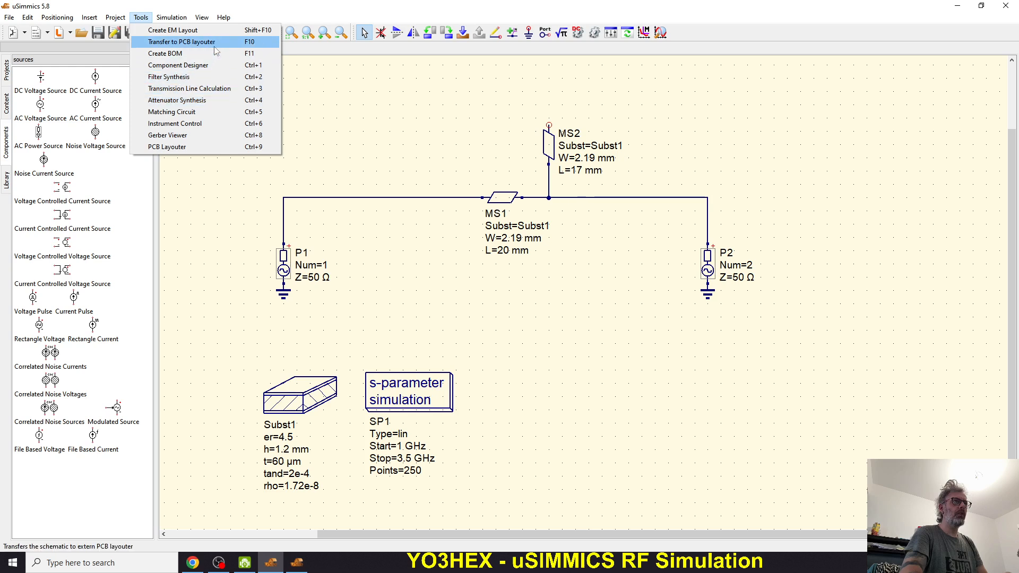
click(209, 92)
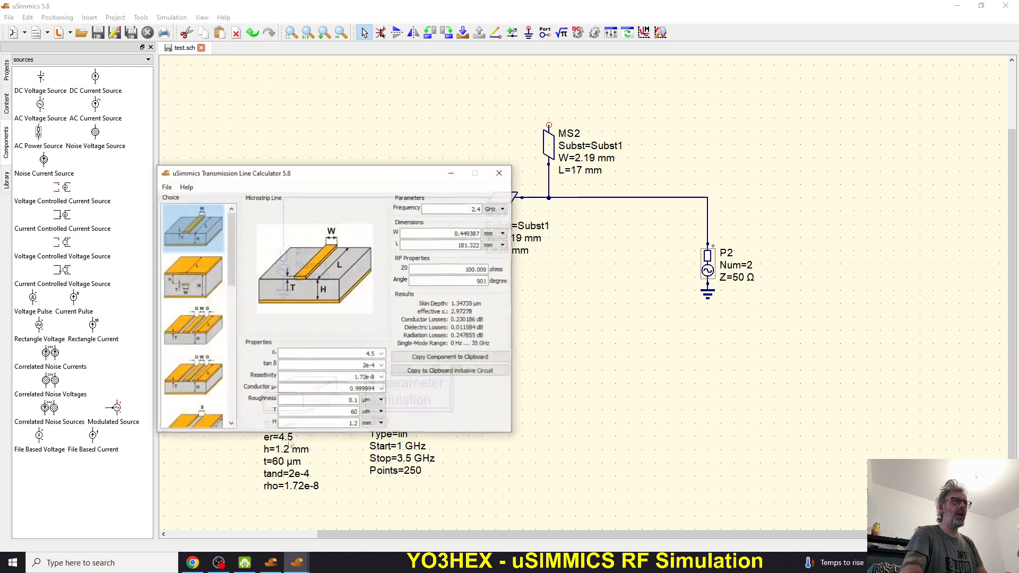
click(499, 173)
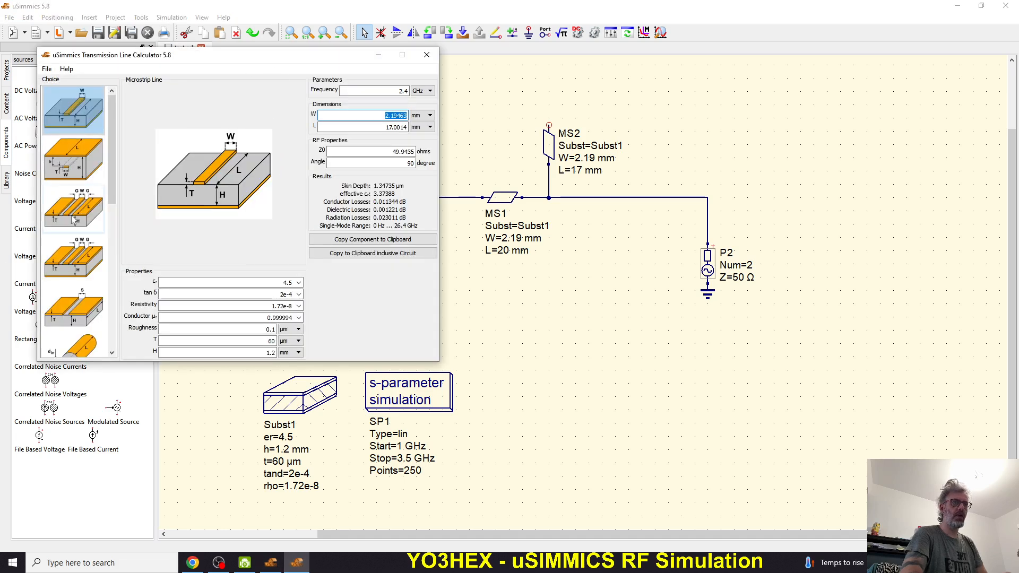
scroll(76, 300, down, 5)
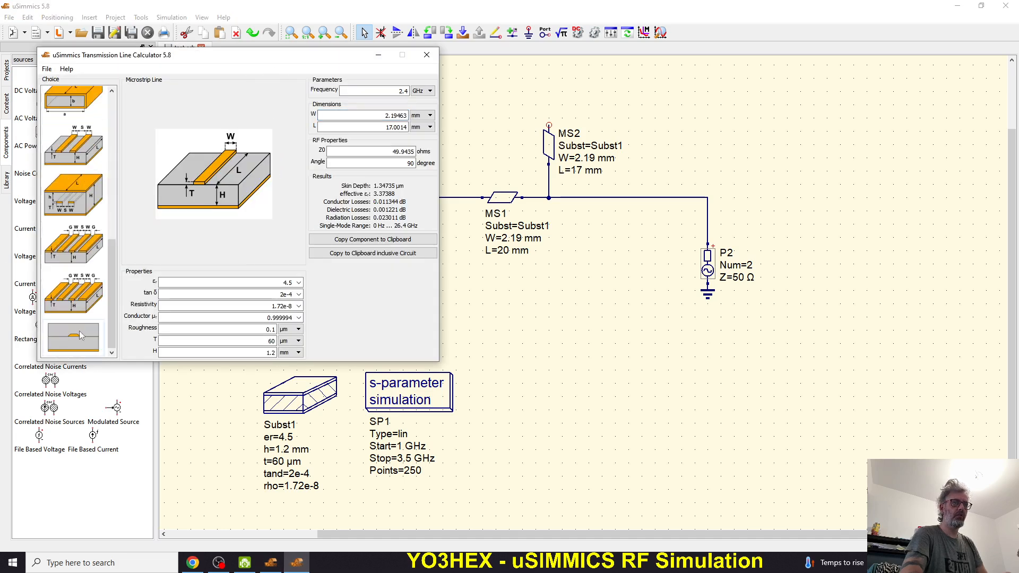
click(79, 340)
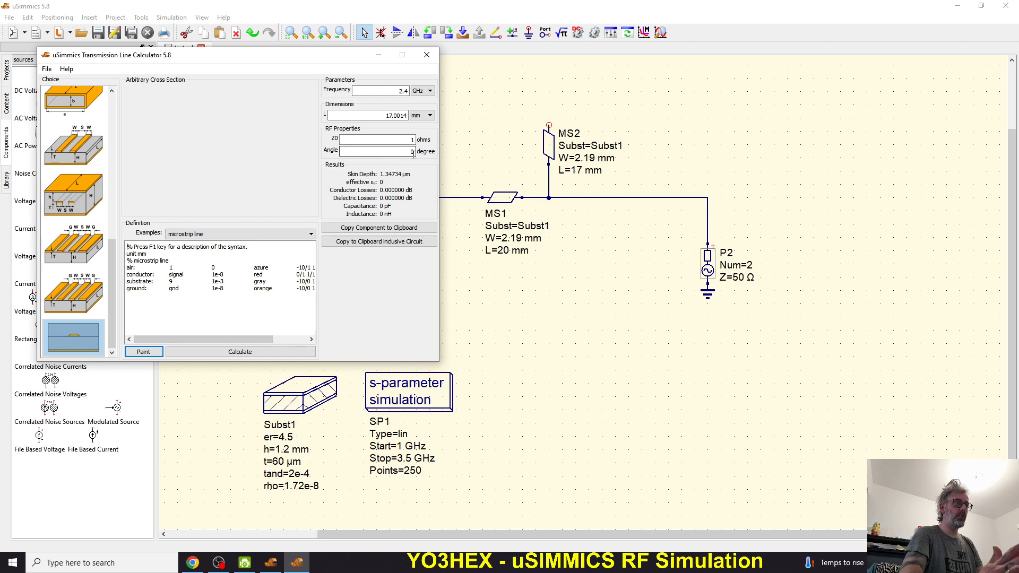
View the slotline and rectangular waveguide types in the calculator, and close it.
drag(114, 269, 127, 187)
click(85, 170)
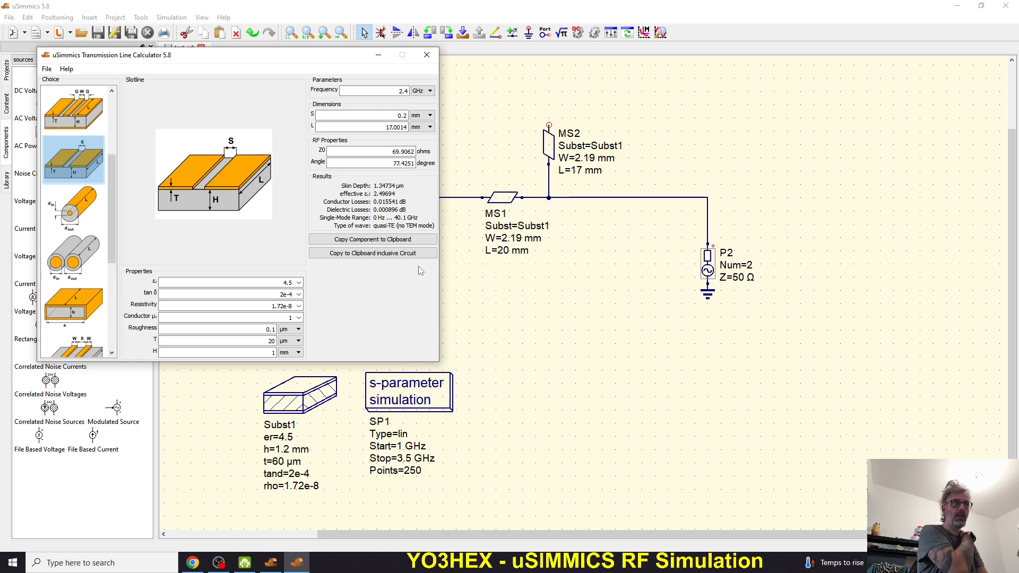
scroll(112, 248, down, 2)
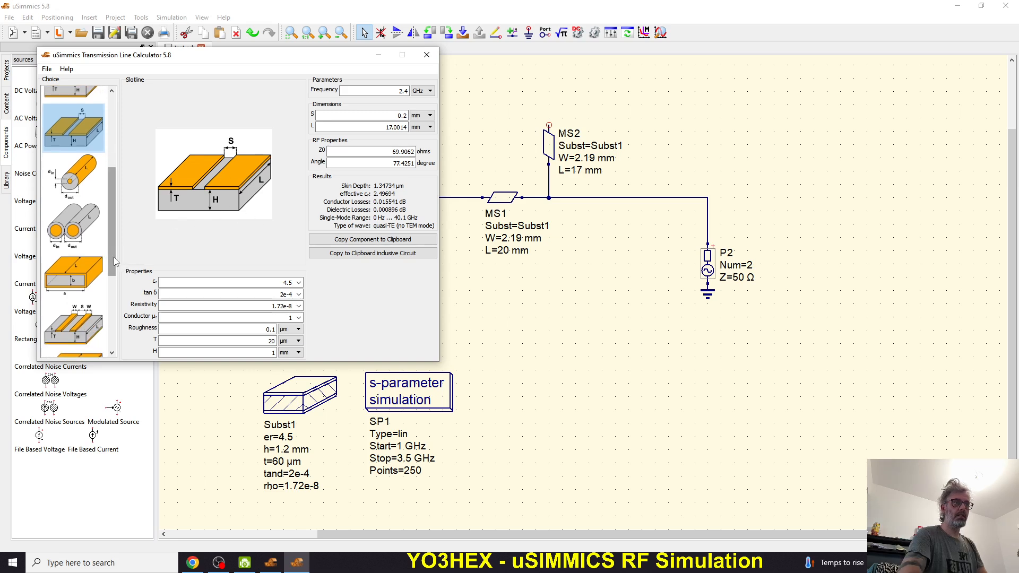
scroll(114, 257, down, 3)
click(78, 236)
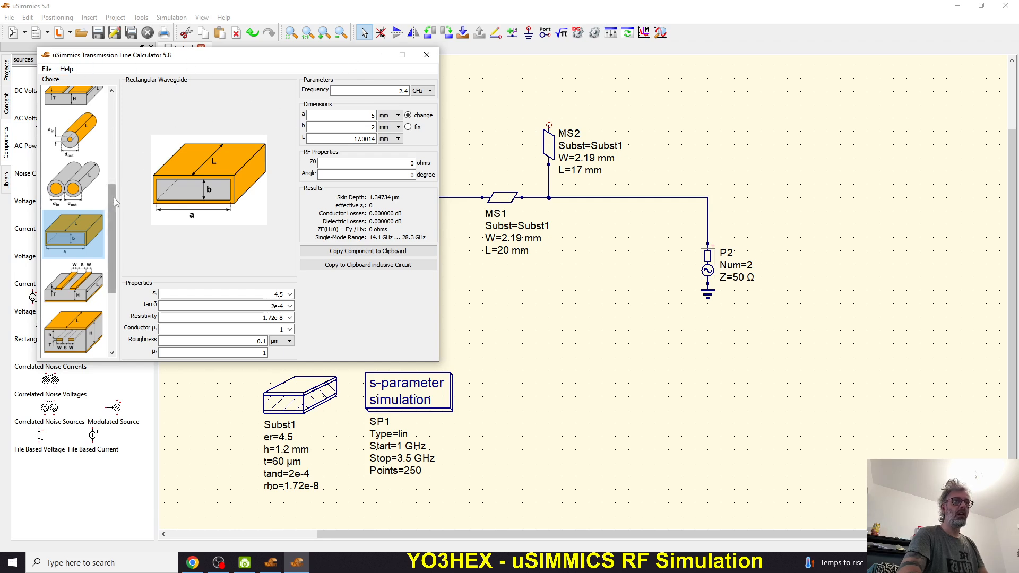
drag(114, 196, 113, 151)
click(426, 55)
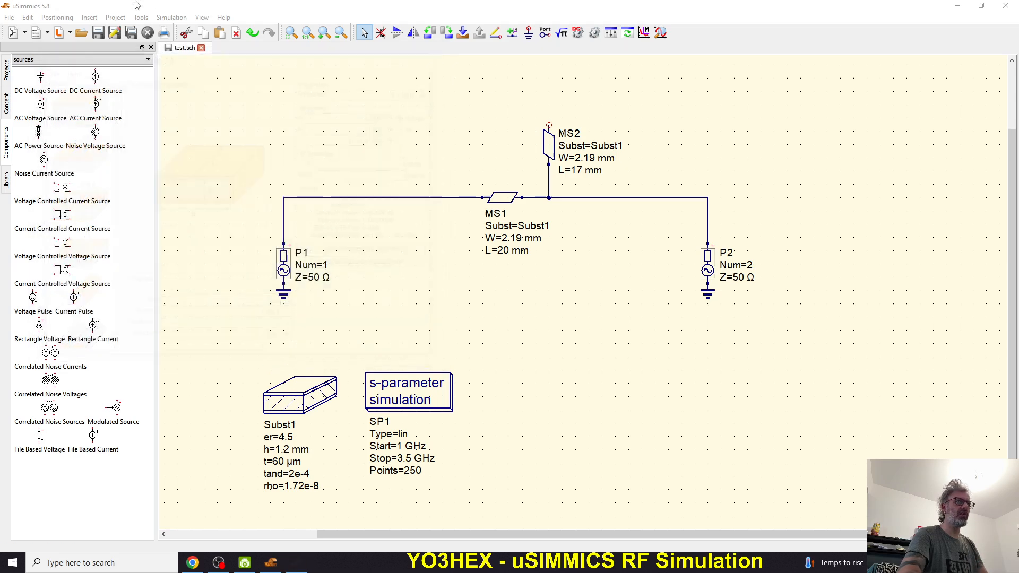
Open the Matching Circuit tool to view its port impedance and S-parameter settings, and close it without creating a circuit.
click(171, 18)
mouse_move(142, 20)
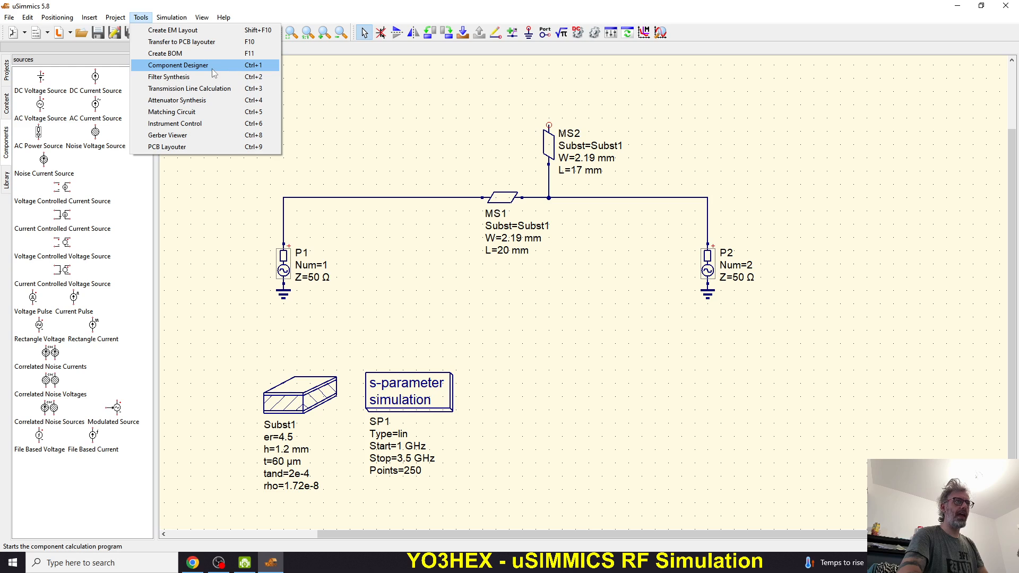
click(219, 117)
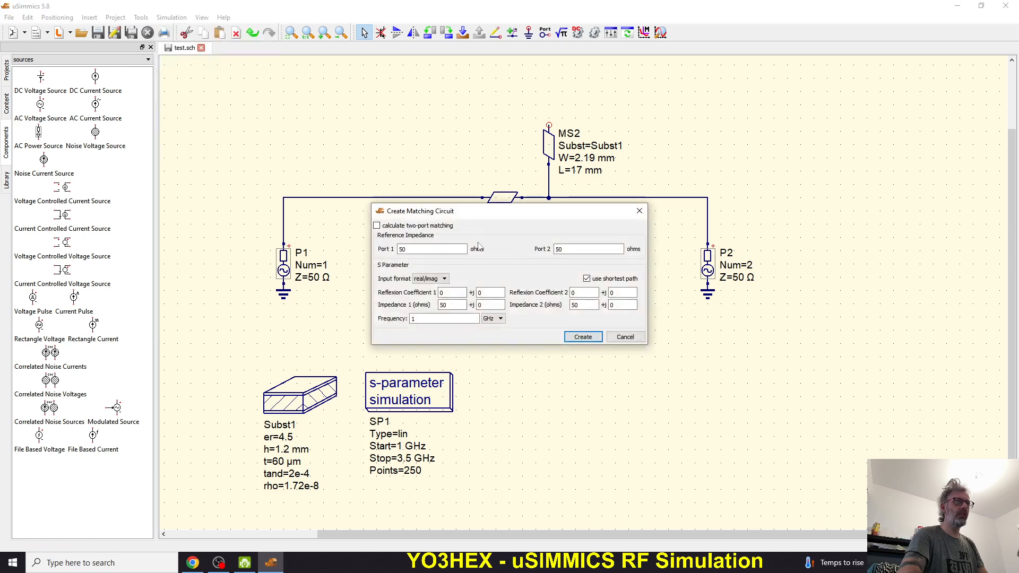
click(629, 339)
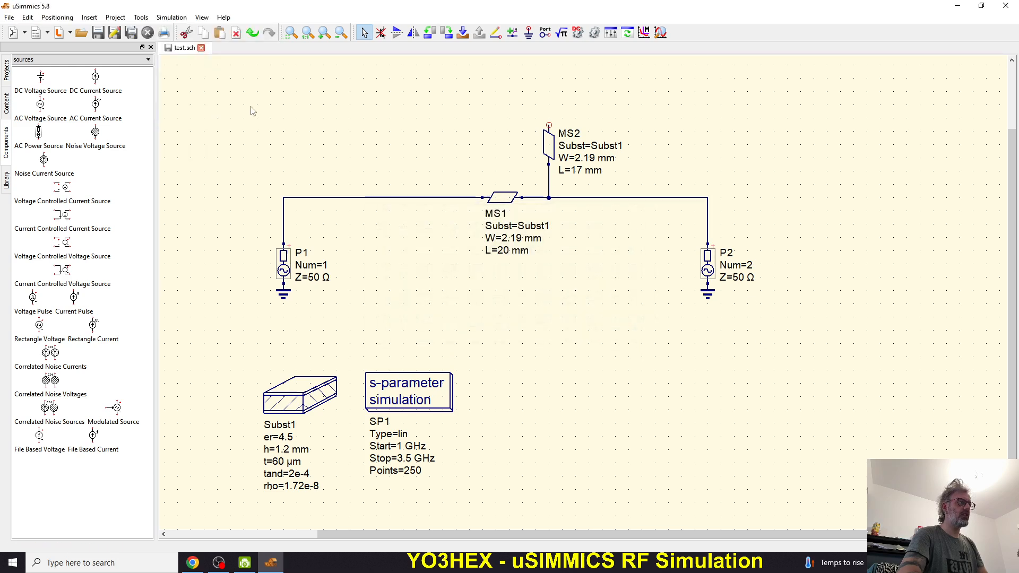
Open the Attenuator Synthesis tool, enlarge its window to view the attenuator topologies, and close it.
click(141, 17)
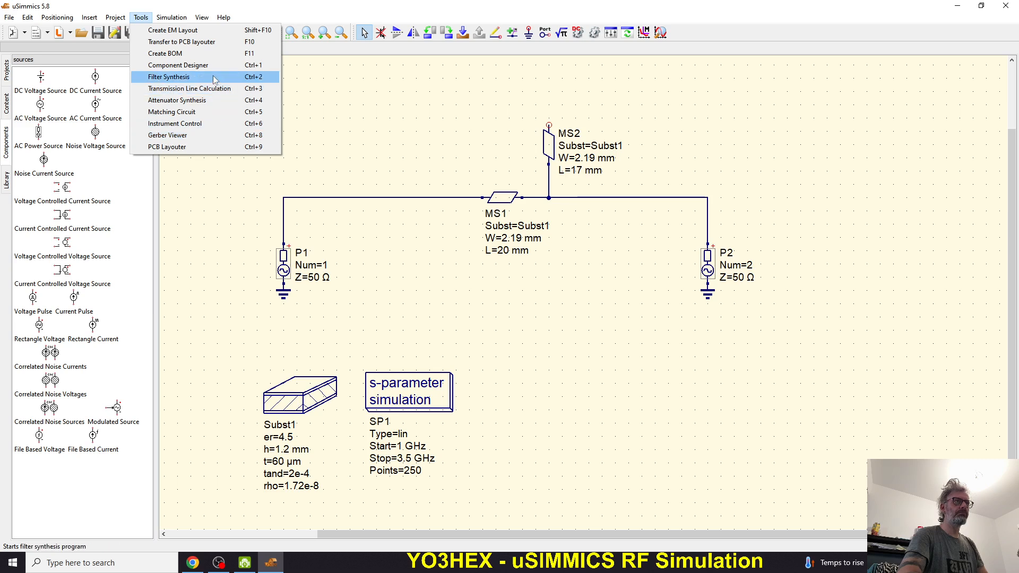
click(206, 100)
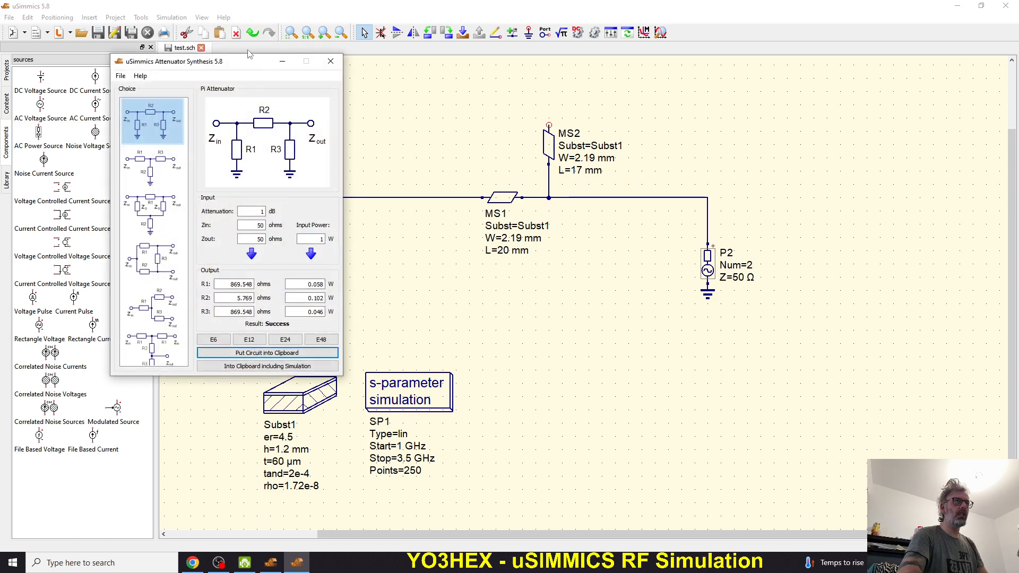
drag(244, 66, 208, 32)
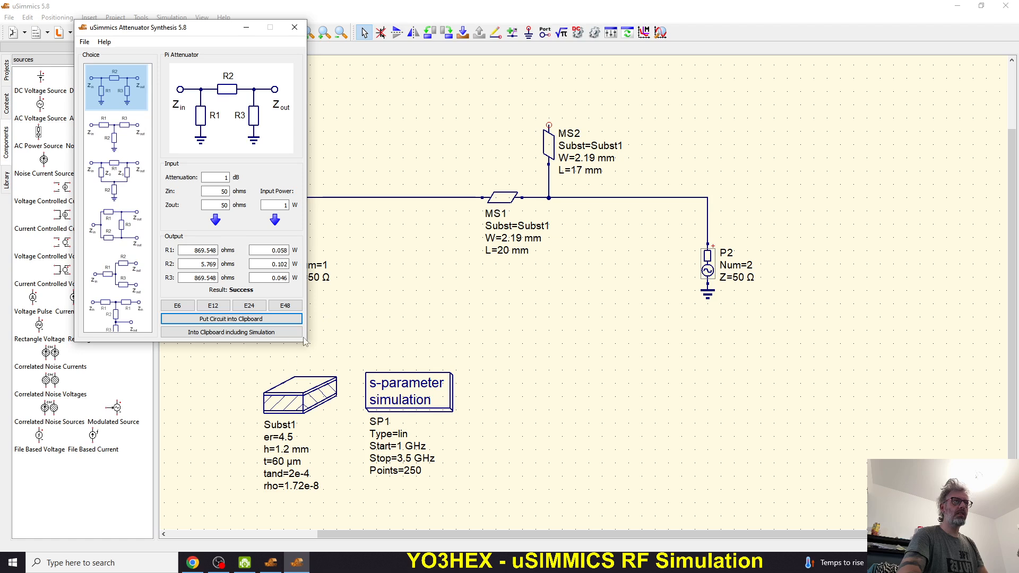
drag(305, 342, 536, 404)
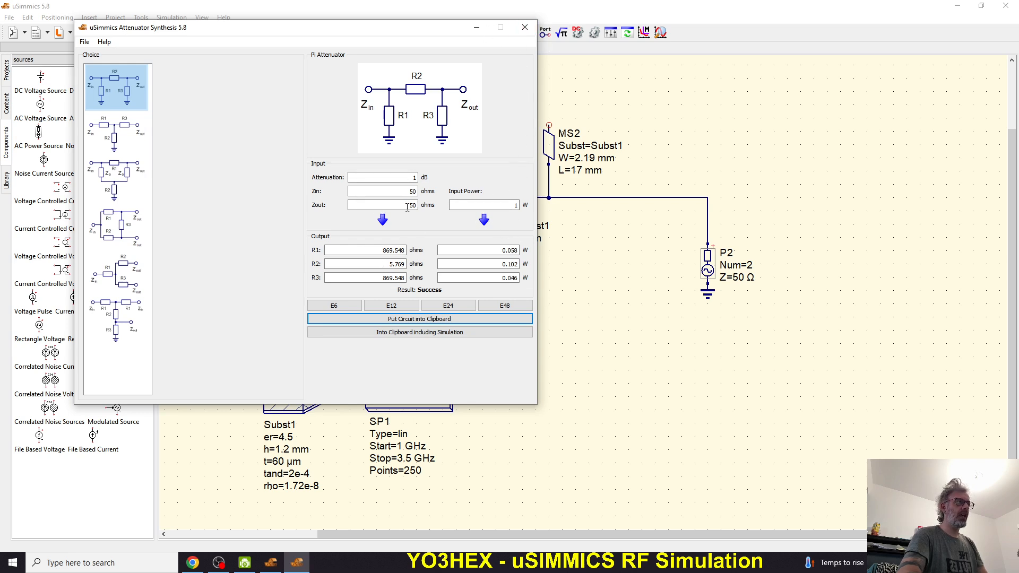
click(525, 27)
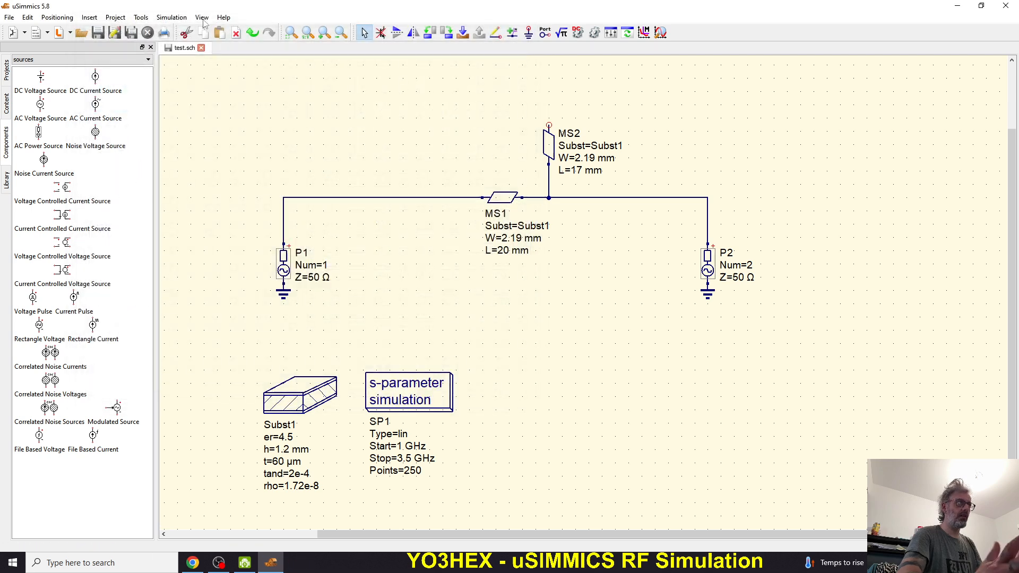
Open the Filter Synthesis tool and check its realization options, keeping end-coupled transmission lines.
click(141, 17)
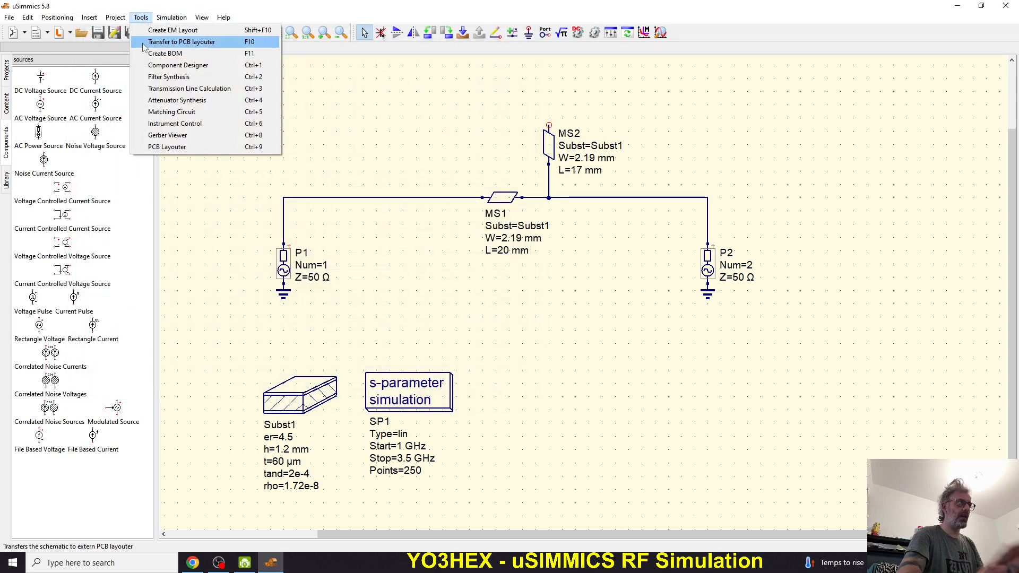
click(195, 78)
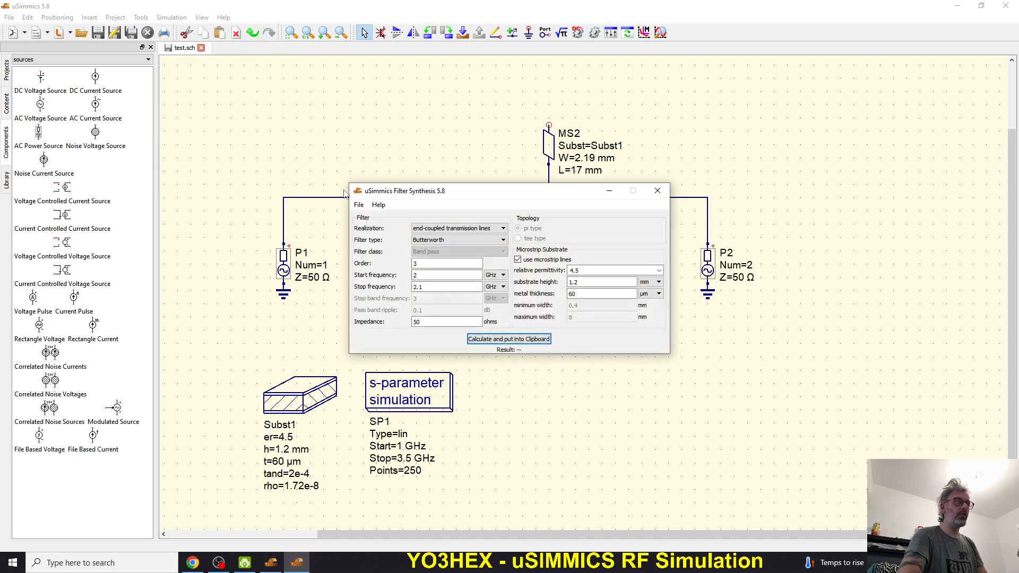
drag(451, 199, 310, 106)
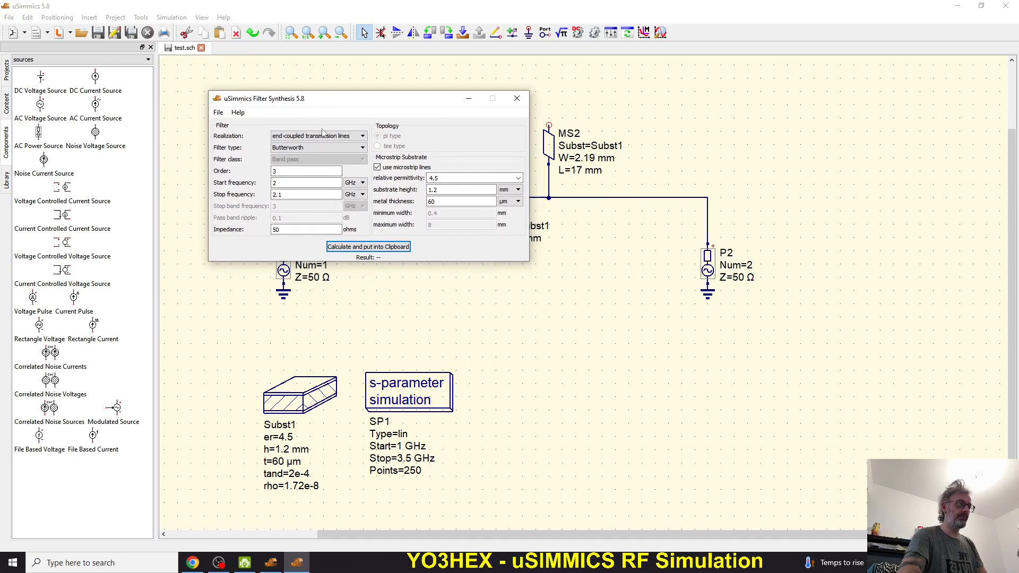
click(351, 137)
click(351, 137)
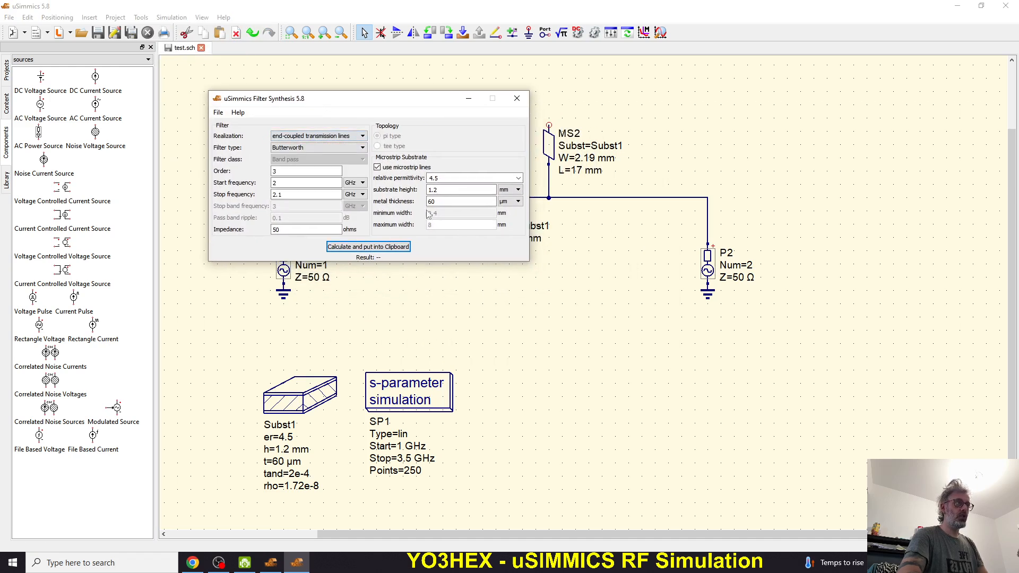
Delete the microstrip lines, ports, grounds and wires from test.sch, keeping the substrate and s-parameter simulation blocks.
click(468, 104)
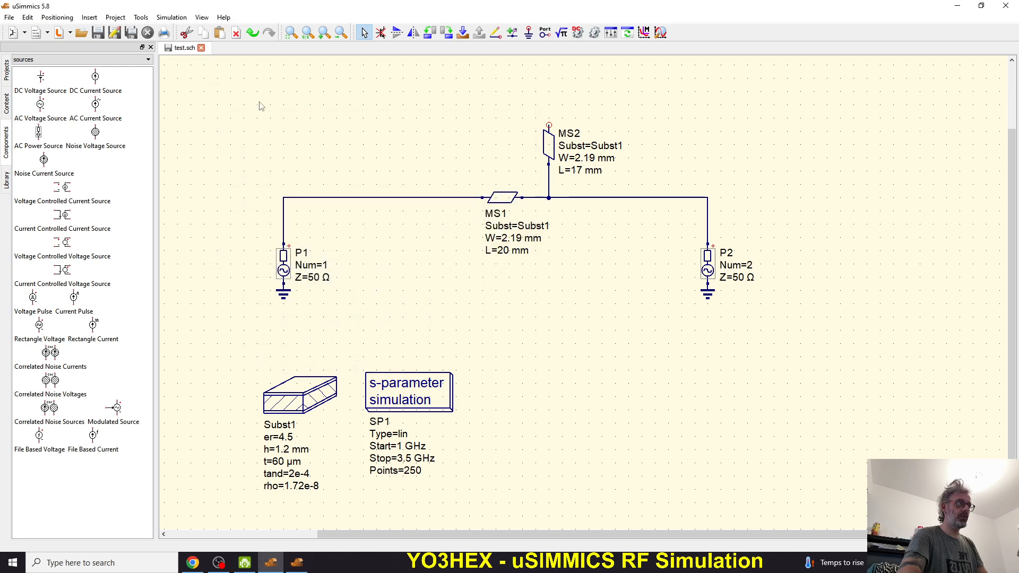
drag(240, 82, 796, 326)
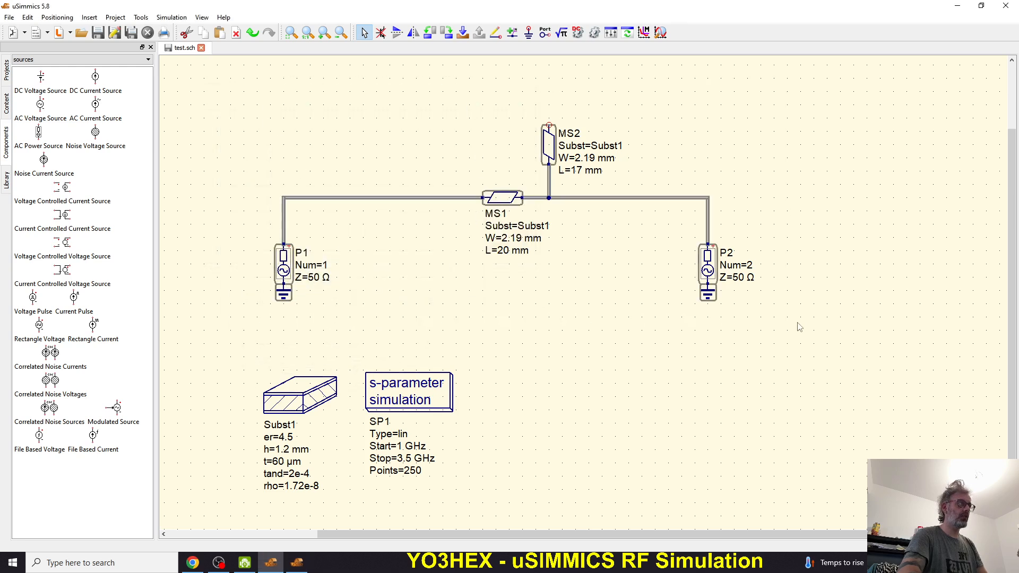
key(Delete)
Synthesize a 3rd-order Butterworth end-coupled filter for 2 to 2.1 GHz, 50 ohms, on a 1.2 mm substrate with permittivity 4.5, into the clipboard.
click(297, 563)
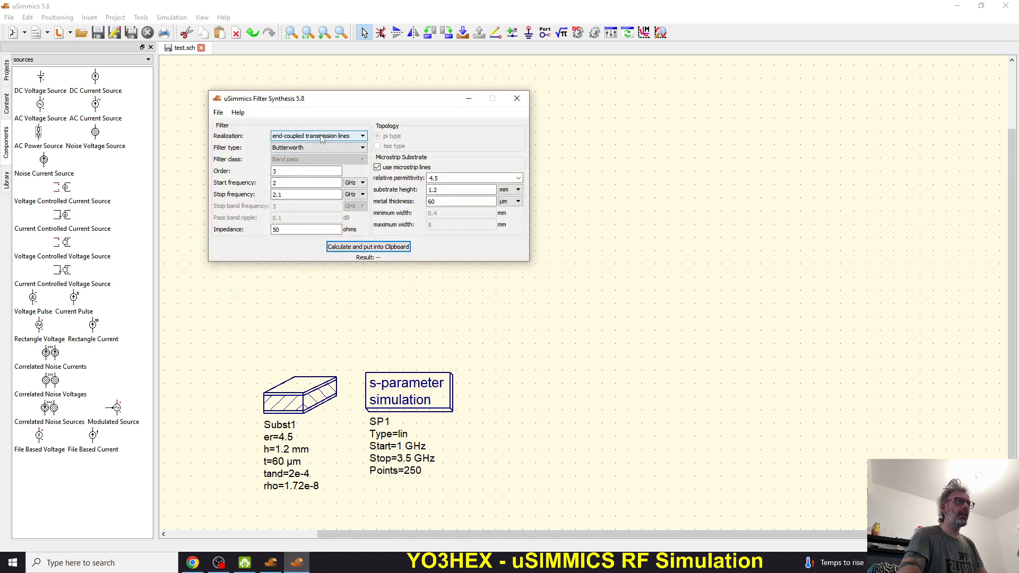
click(311, 149)
click(292, 155)
click(282, 170)
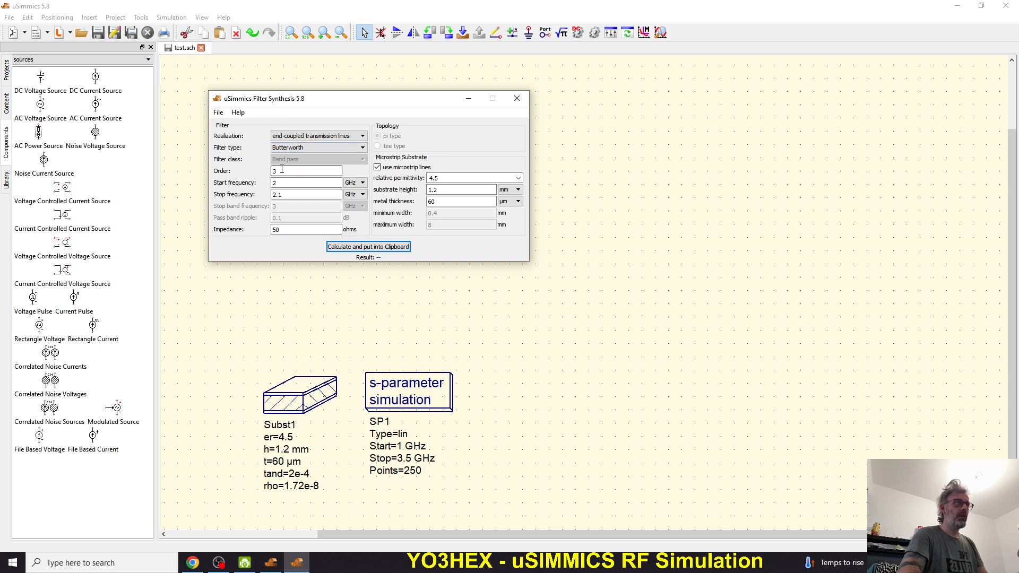
click(288, 184)
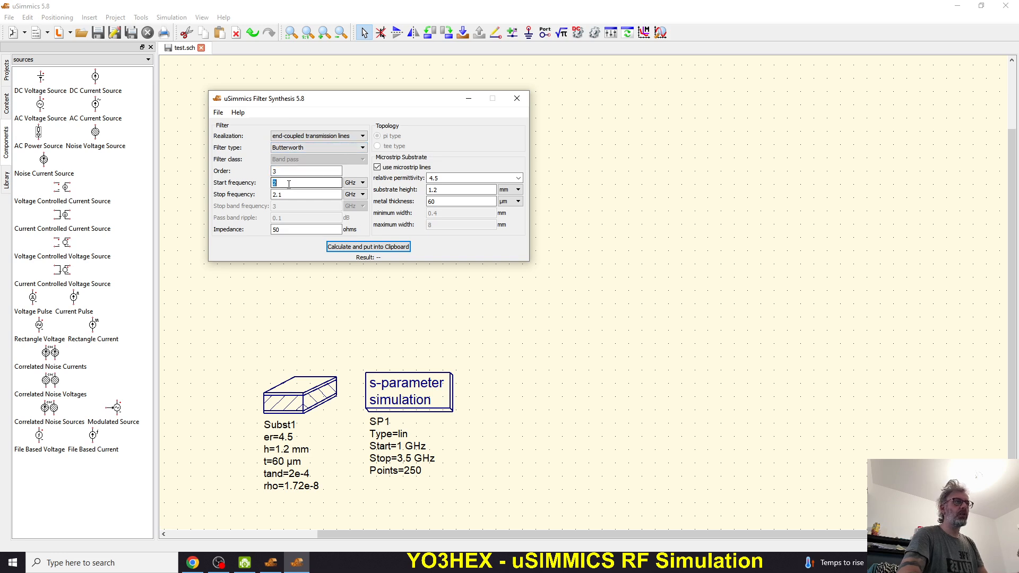
double_click(279, 195)
click(308, 229)
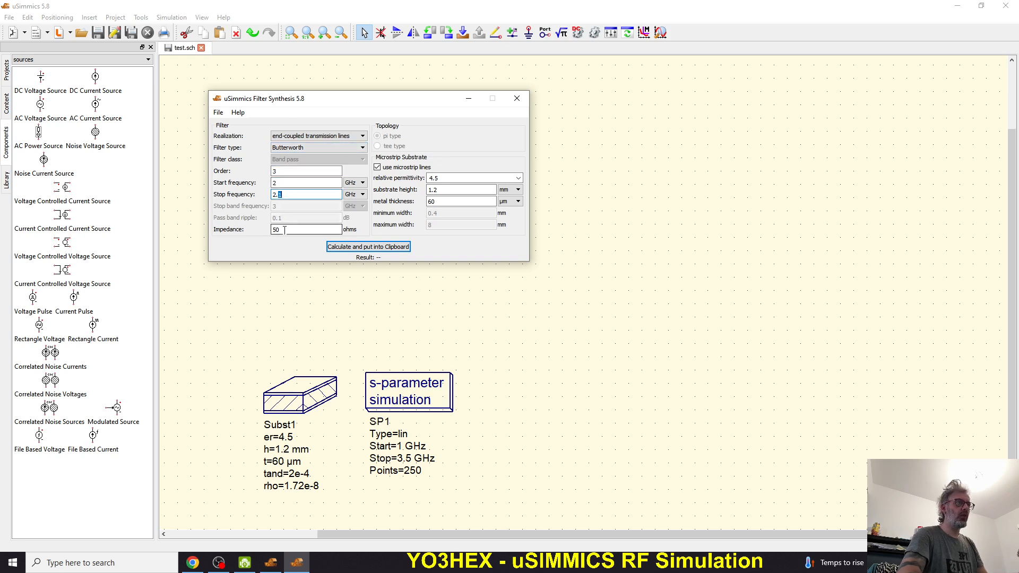
click(453, 178)
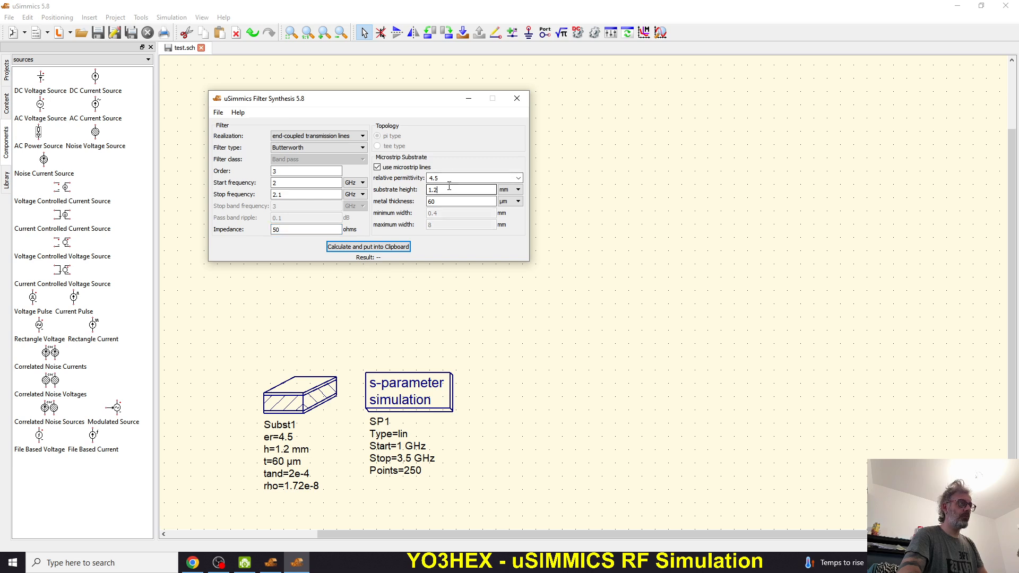
click(461, 202)
key(Return)
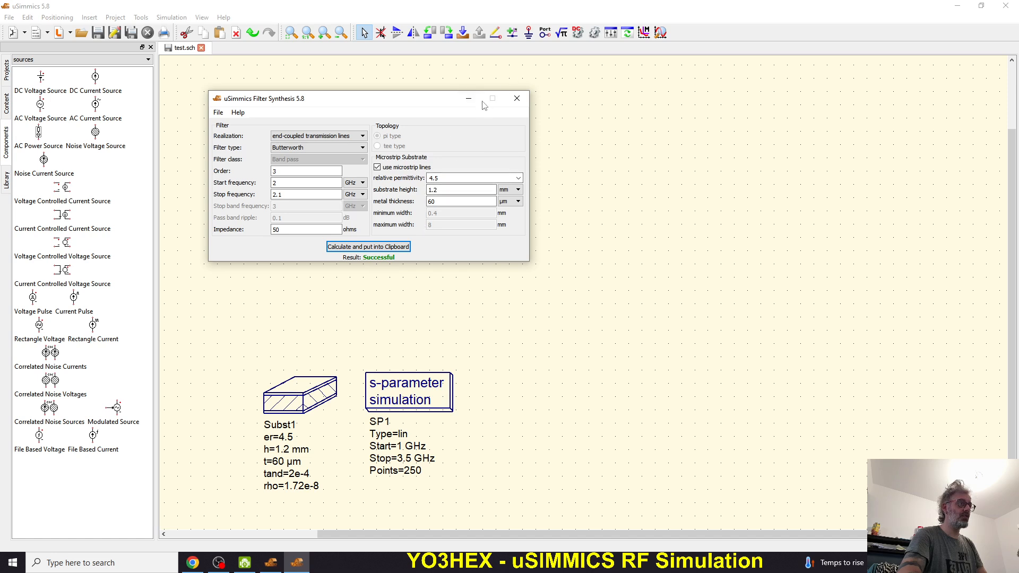
Paste the synthesized band-pass filter into test.sch, above the existing substrate and s-parameter simulation blocks.
click(468, 99)
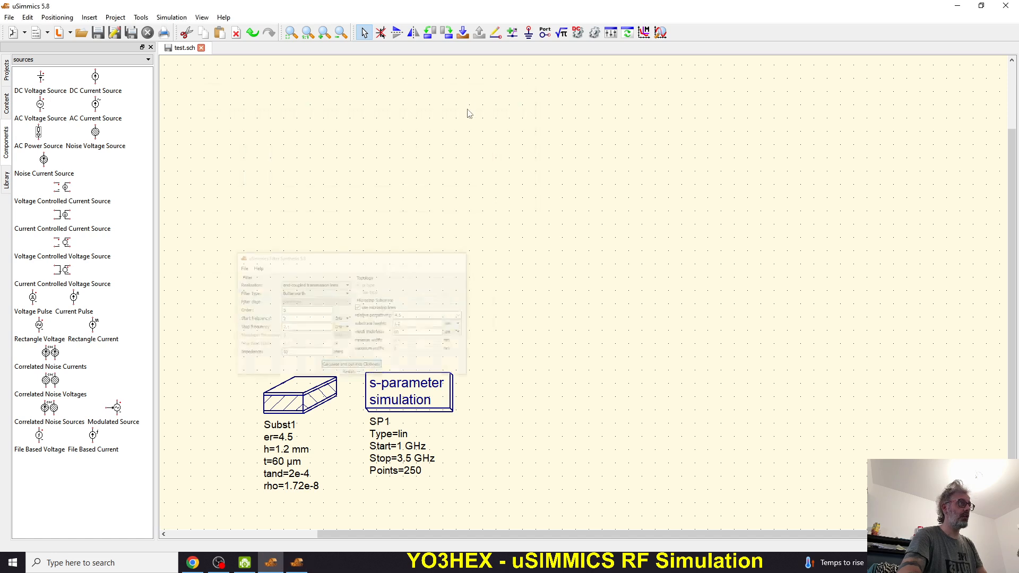
right_click(425, 165)
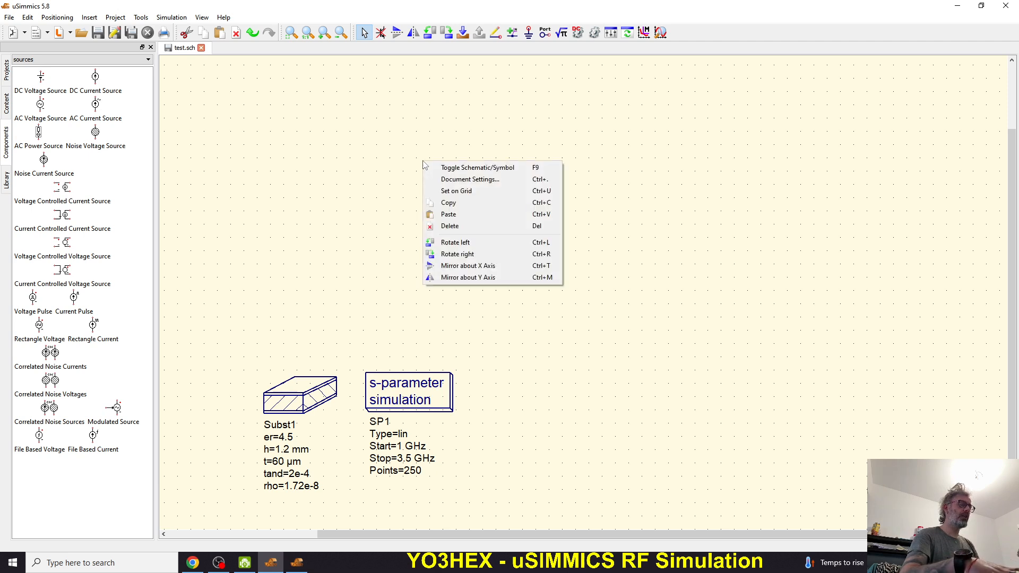
click(489, 215)
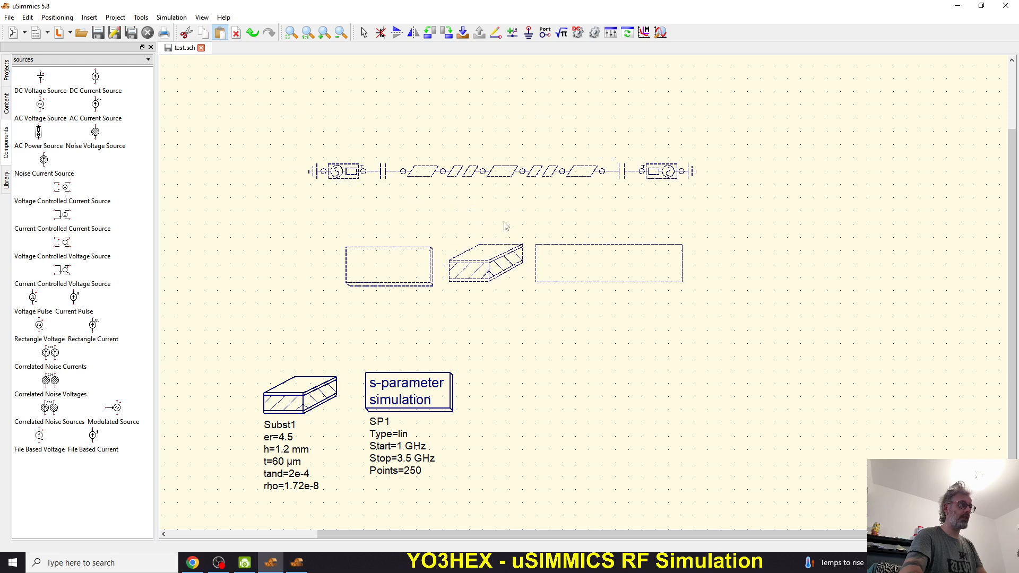
click(505, 228)
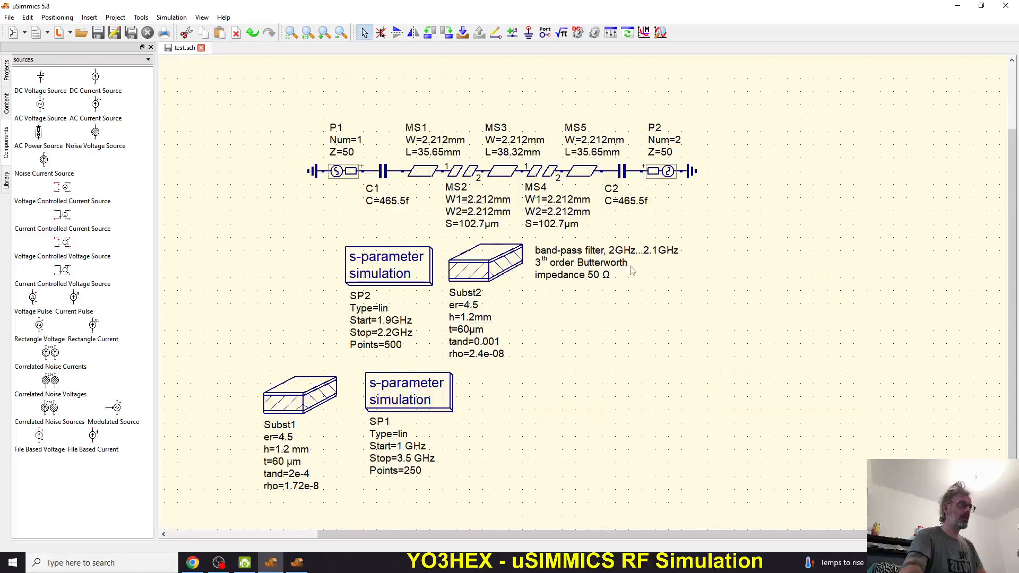
key(Escape)
Delete the old Subst1 and SP1 blocks and try to simulate the pasted filter.
drag(446, 478, 560, 510)
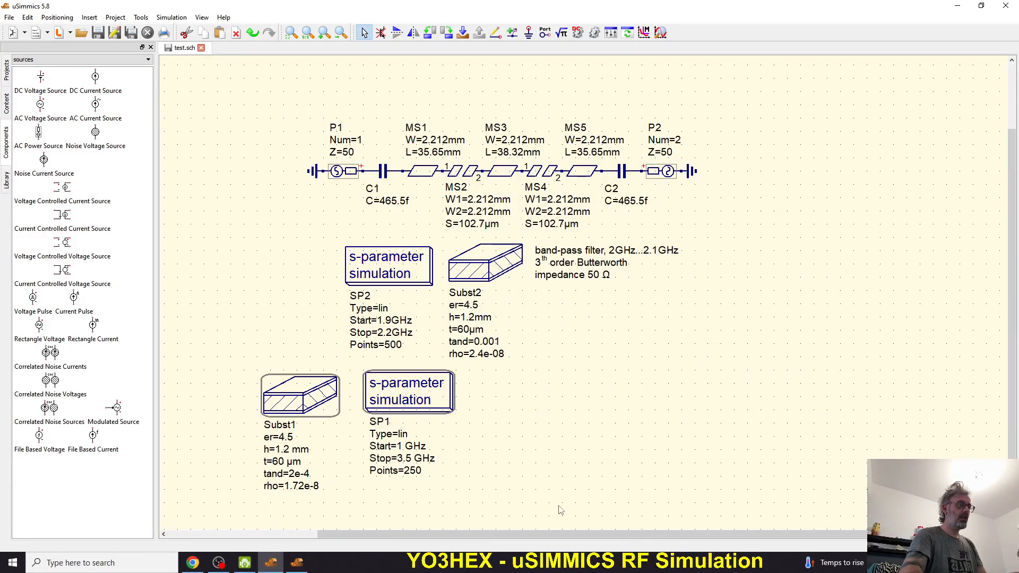
key(Delete)
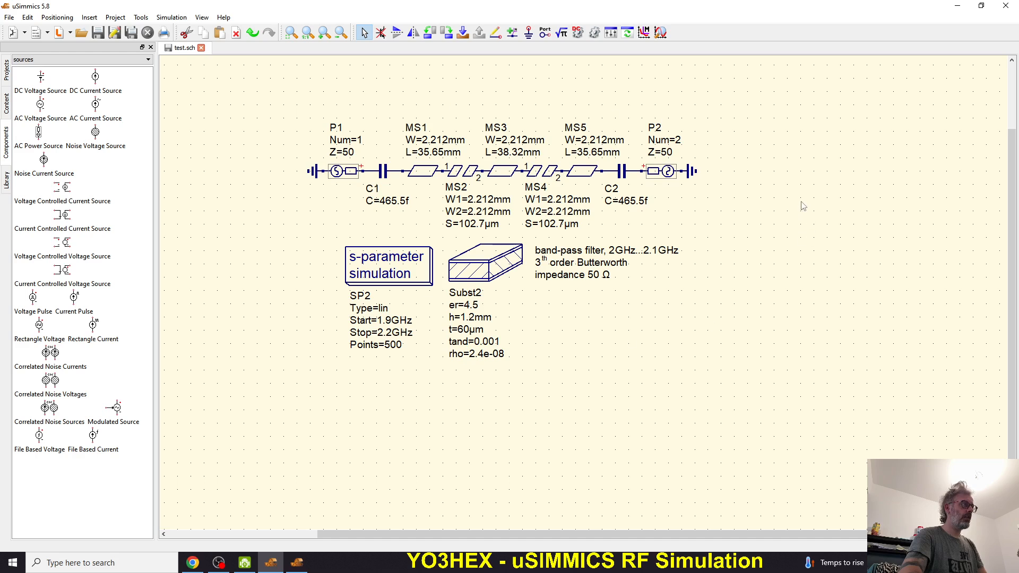
key(F2)
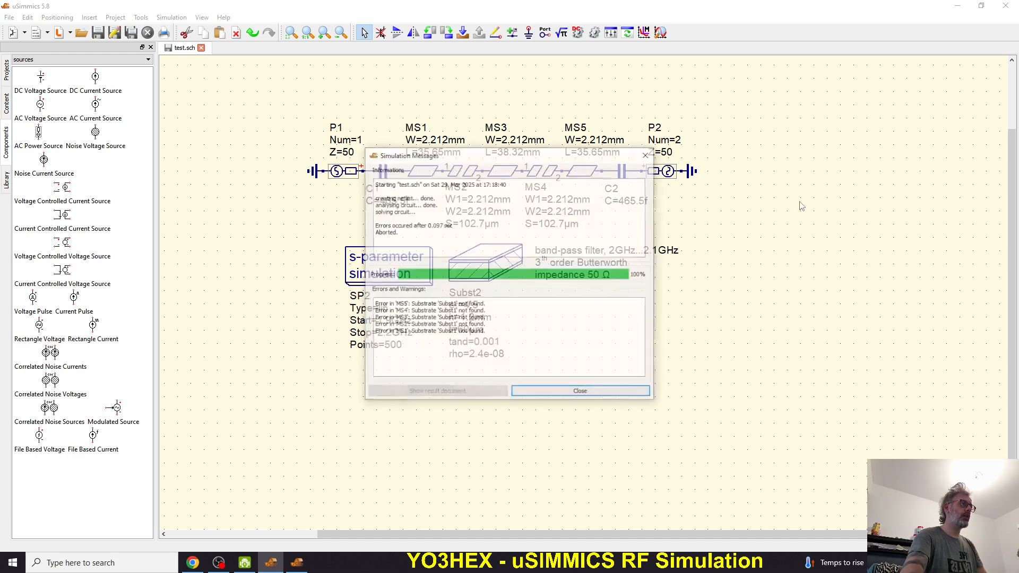
click(552, 397)
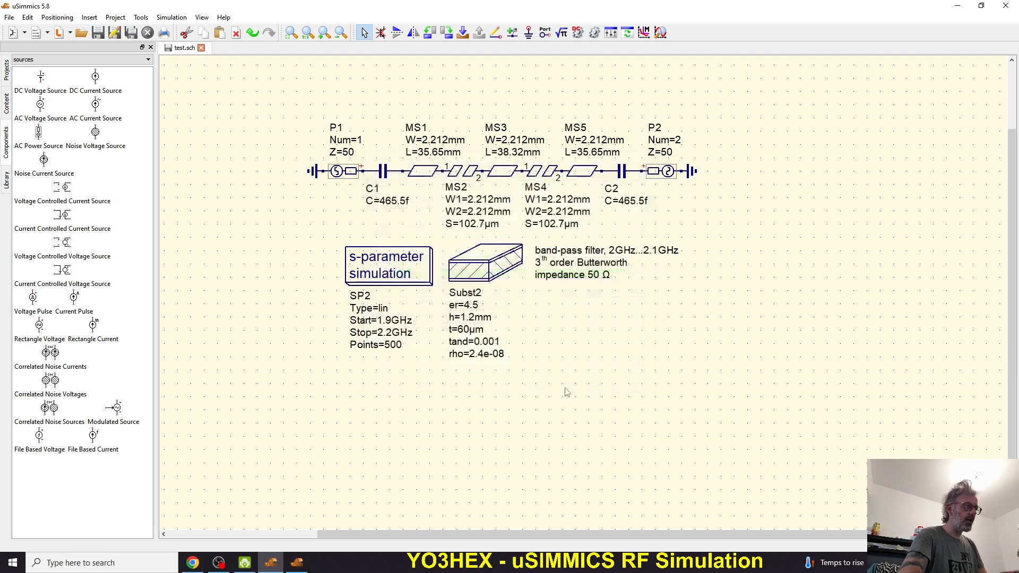
Rename the pasted filter's substrate definition as Subst1.
double_click(366, 299)
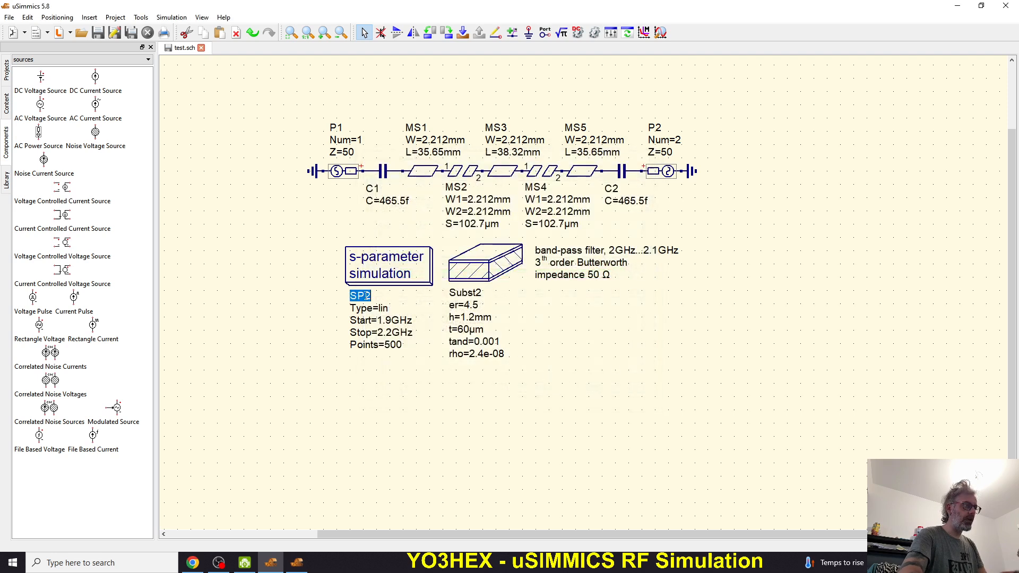
double_click(399, 274)
key(Escape)
double_click(475, 265)
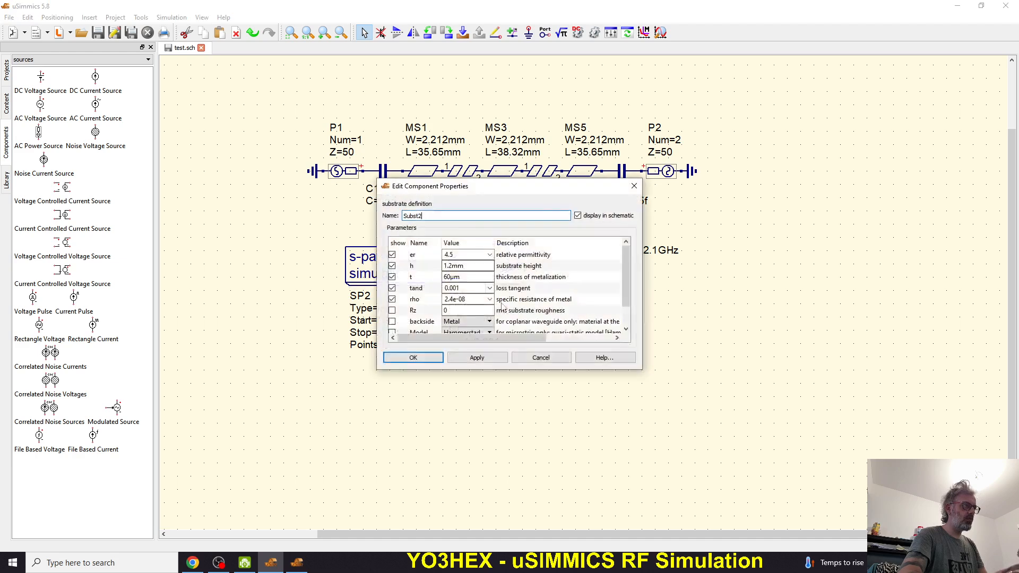
key(BackSpace)
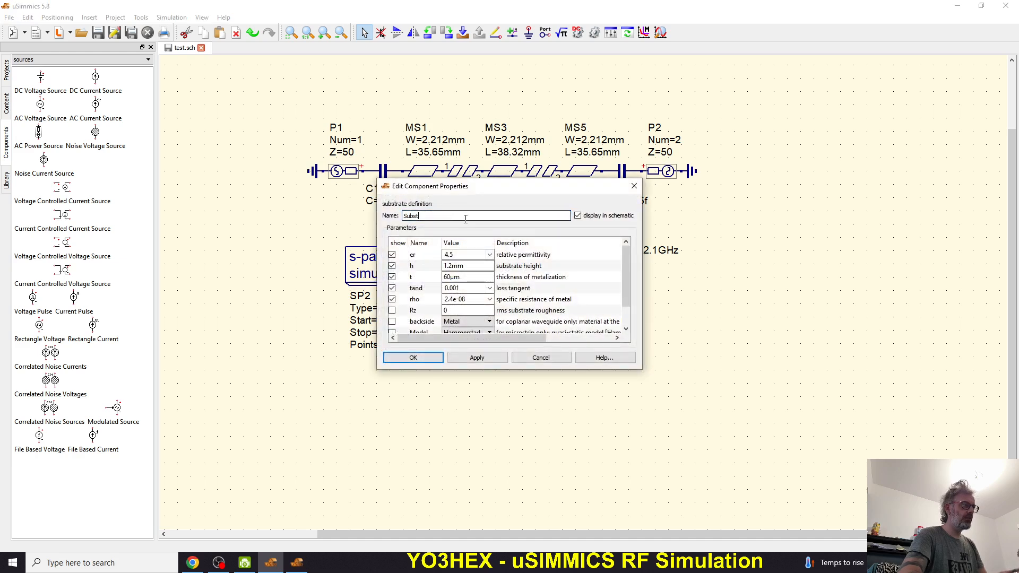
text(1)
click(413, 357)
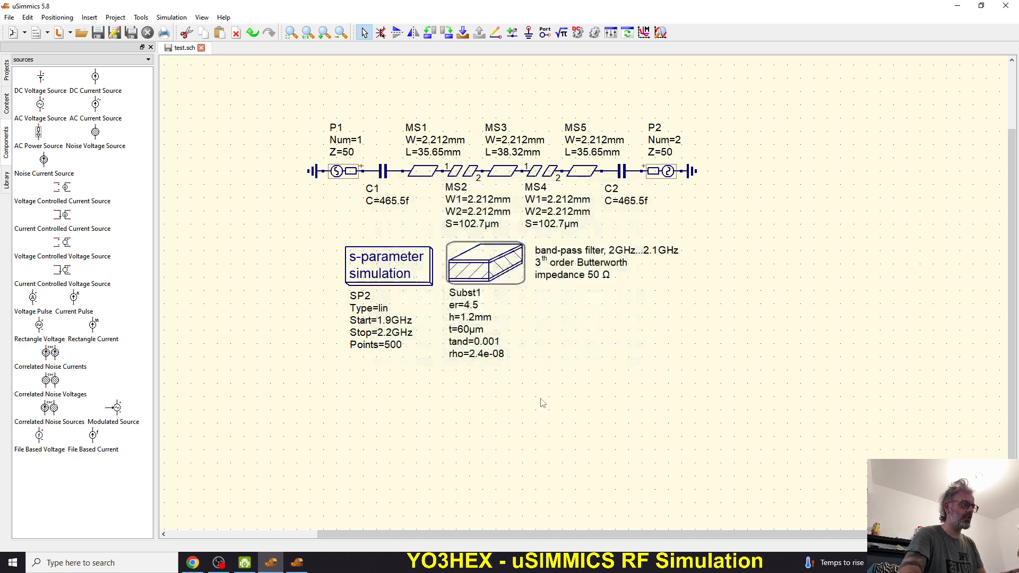
Simulate the band-pass filter and move the dB graph of S21 and S11 beneath the filter circuit.
key(F2)
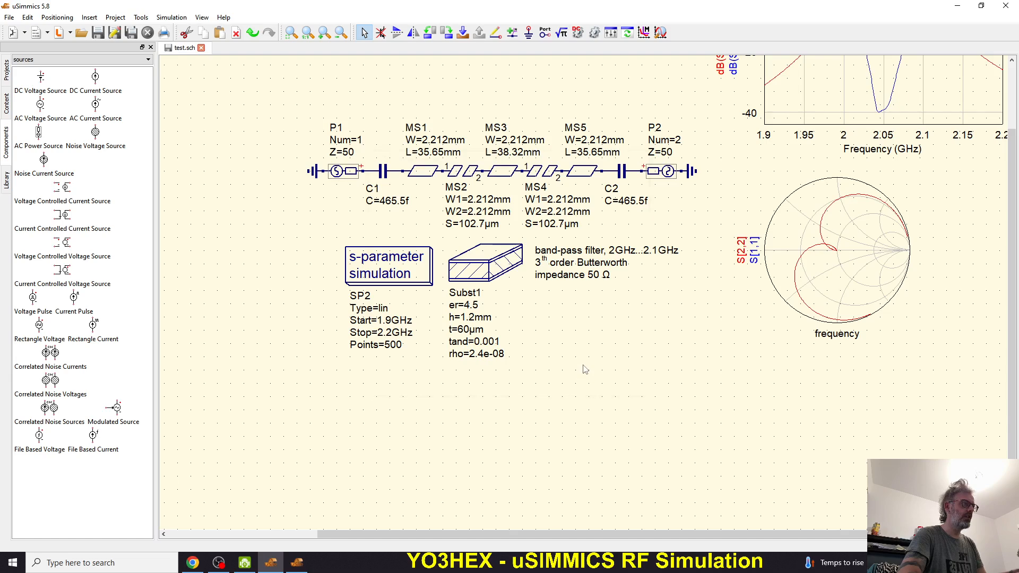
scroll(638, 310, down, 2)
scroll(740, 243, up, 2)
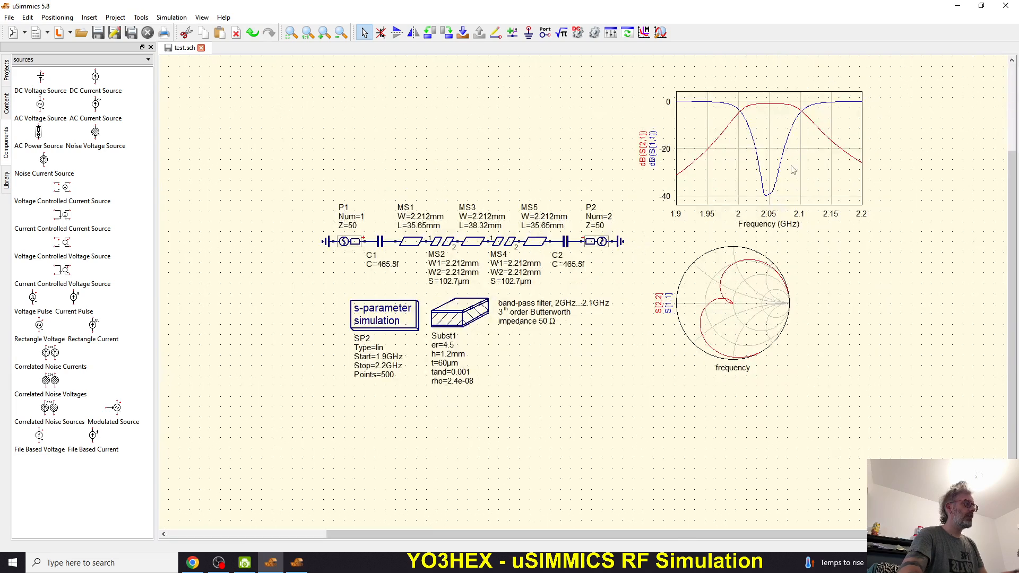
click(786, 136)
drag(740, 159, 549, 397)
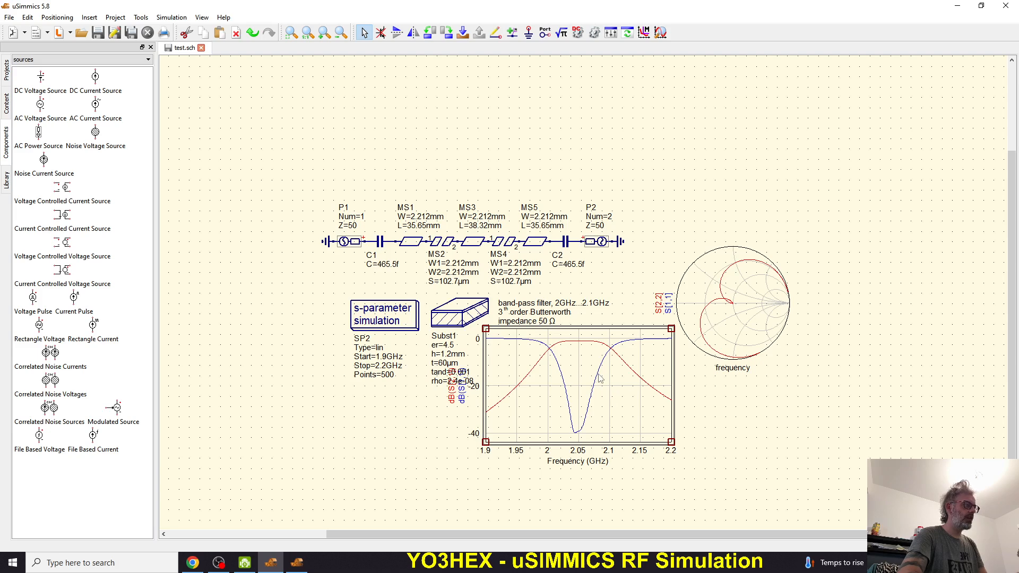
Set a marker on the Smith chart's S[2,2] trace near the chart centre, at about 2.04 GHz.
scroll(730, 309, up, 5)
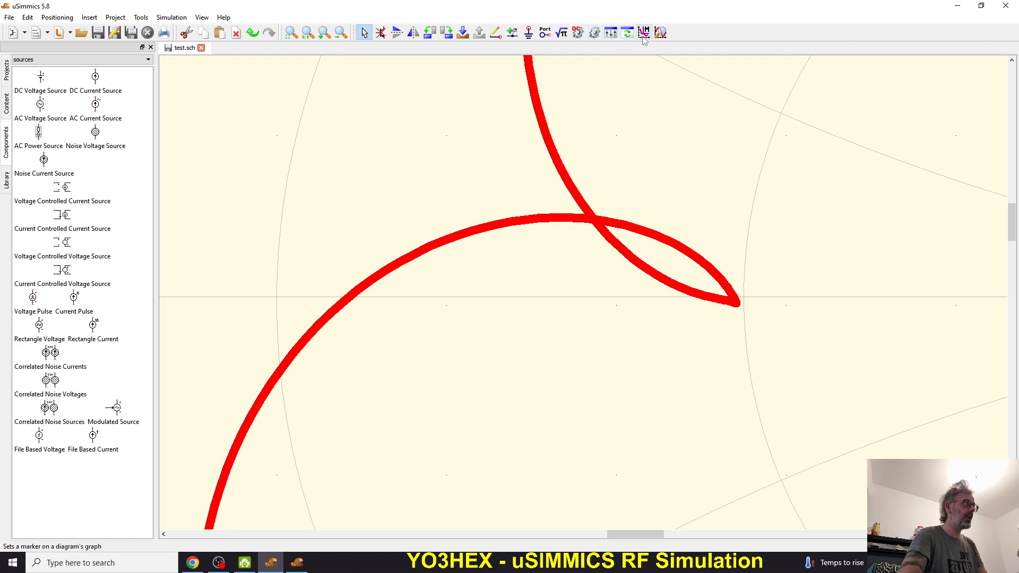
click(644, 32)
click(739, 300)
scroll(578, 282, down, 4)
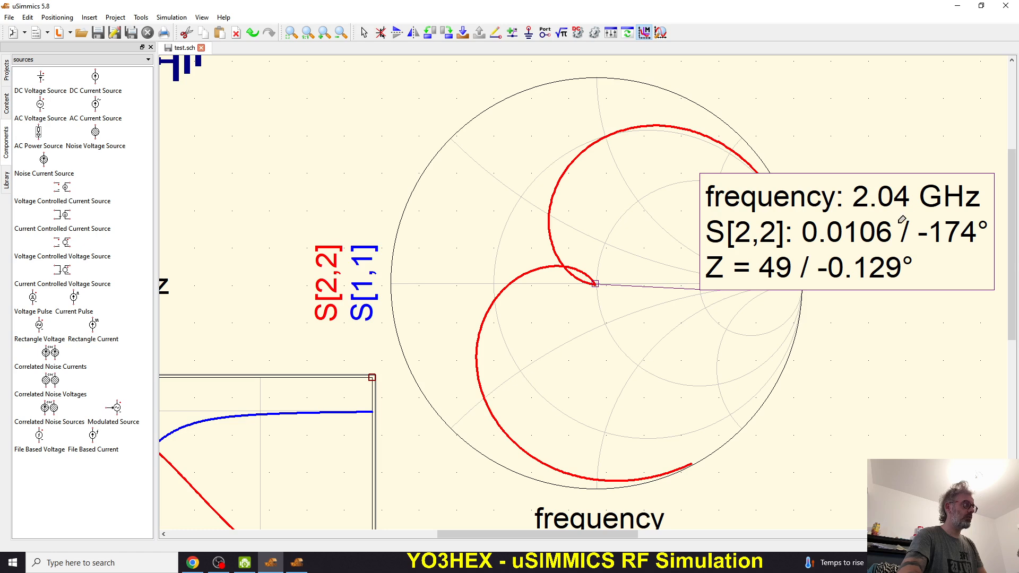
Set a marker on the S21 passband curve of the dB graph at about 2.05 GHz.
scroll(901, 220, down, 1)
scroll(807, 255, down, 3)
scroll(568, 305, up, 2)
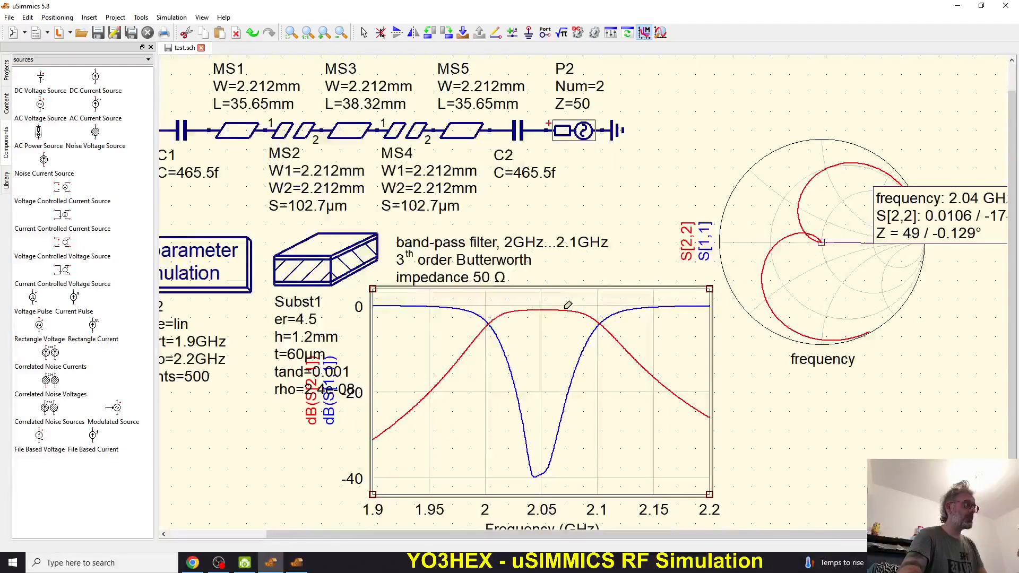
scroll(568, 305, up, 1)
click(542, 310)
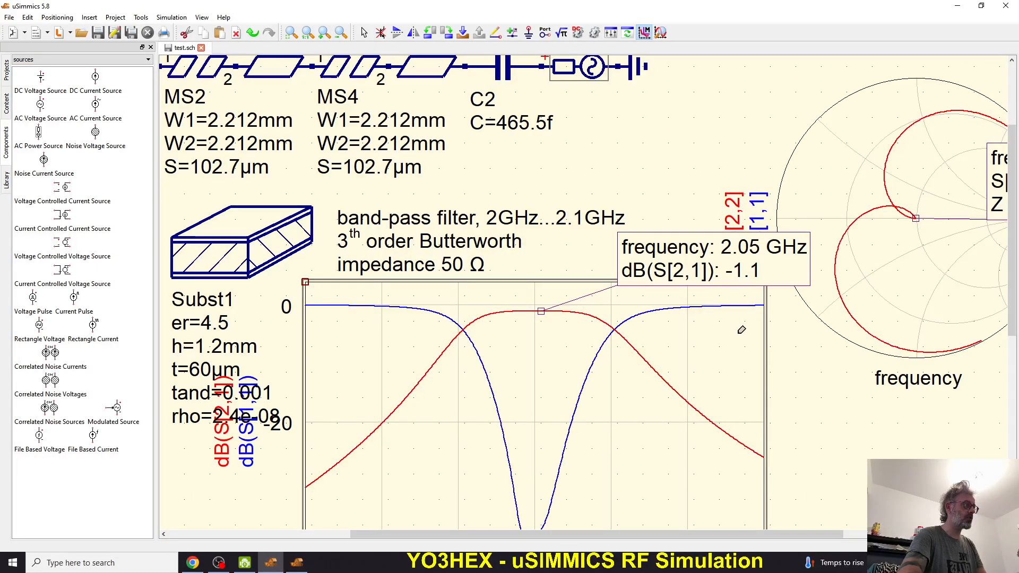
scroll(699, 316, down, 4)
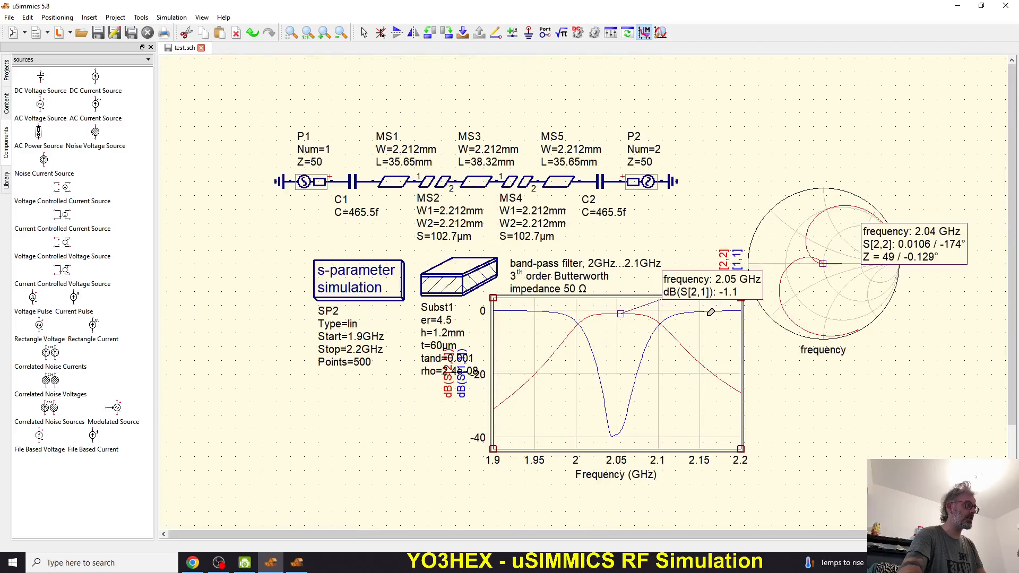
key(Escape)
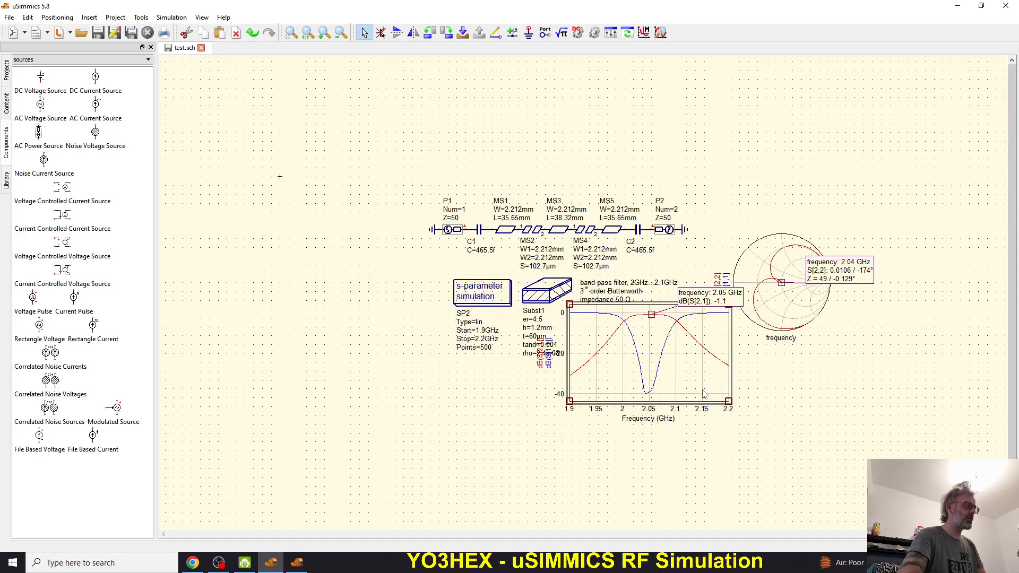
Delete the dB graph and the Smith chart from the schematic.
key(Delete)
click(778, 325)
key(Delete)
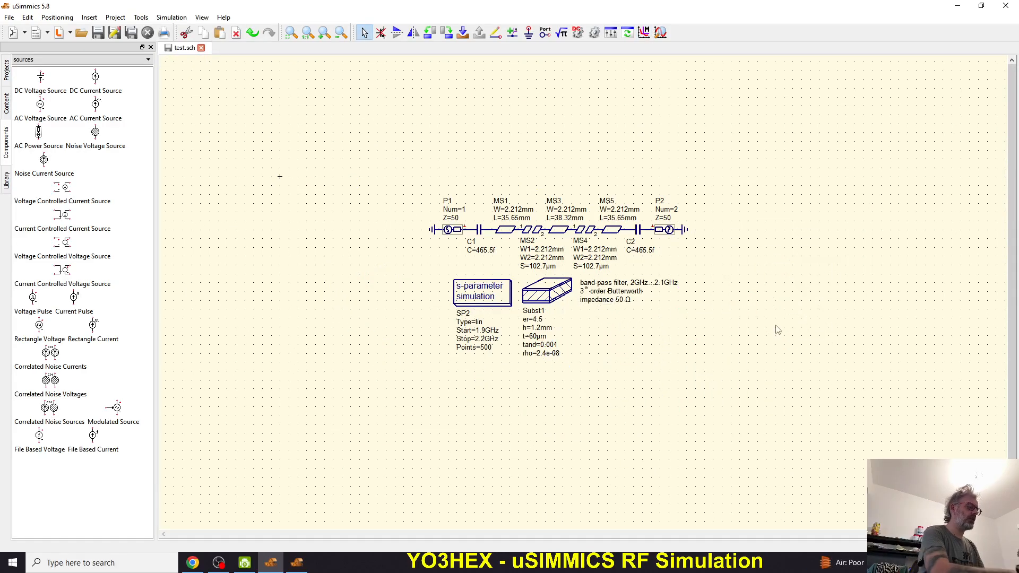
Create an EM layout from the band-pass filter schematic.
scroll(704, 306, up, 3)
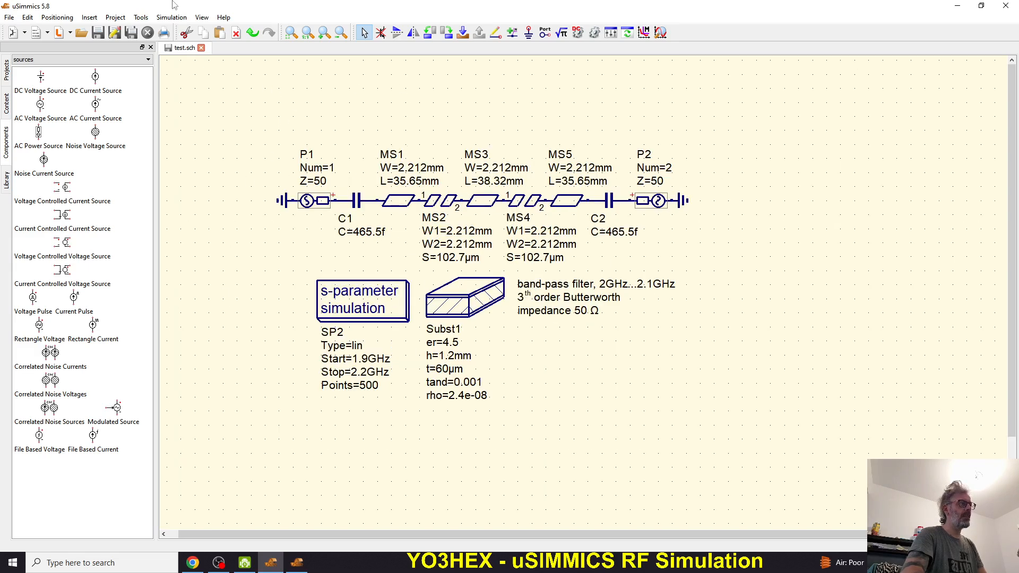
click(141, 17)
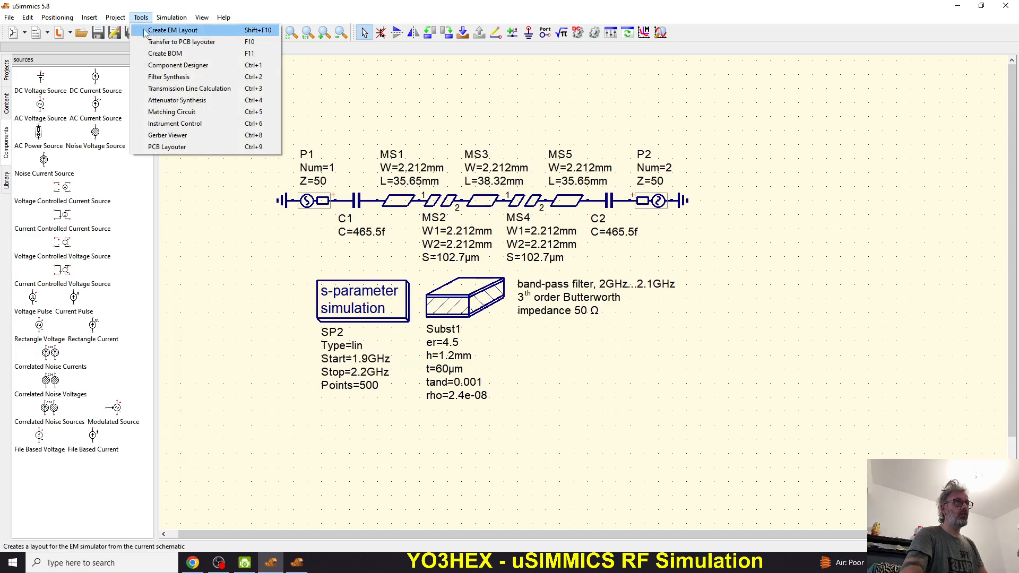
click(161, 30)
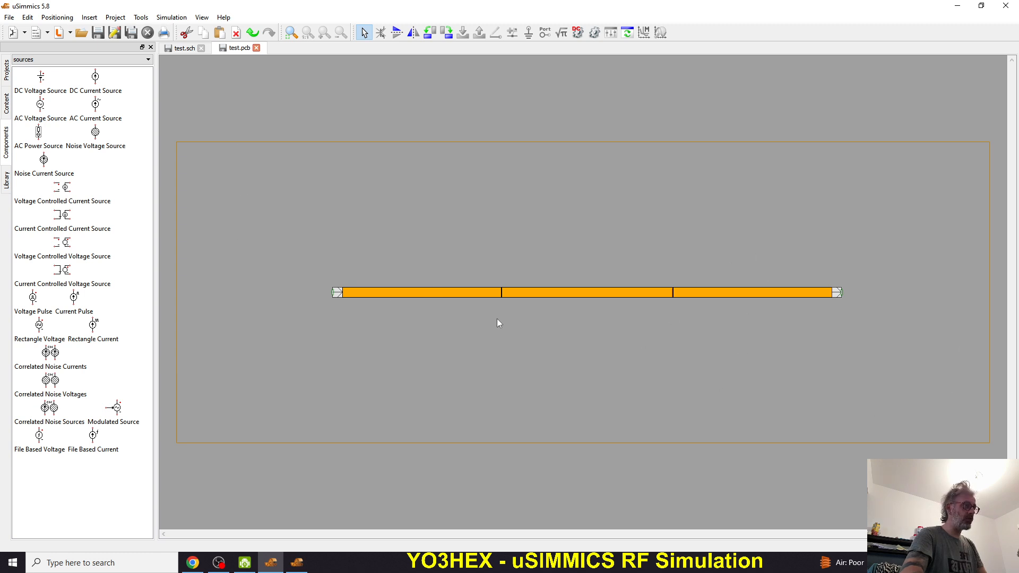
Inspect the properties of capacitor C1 and port P1 at the start of the layout's microstrip line, leaving them without changes.
scroll(438, 267, up, 2)
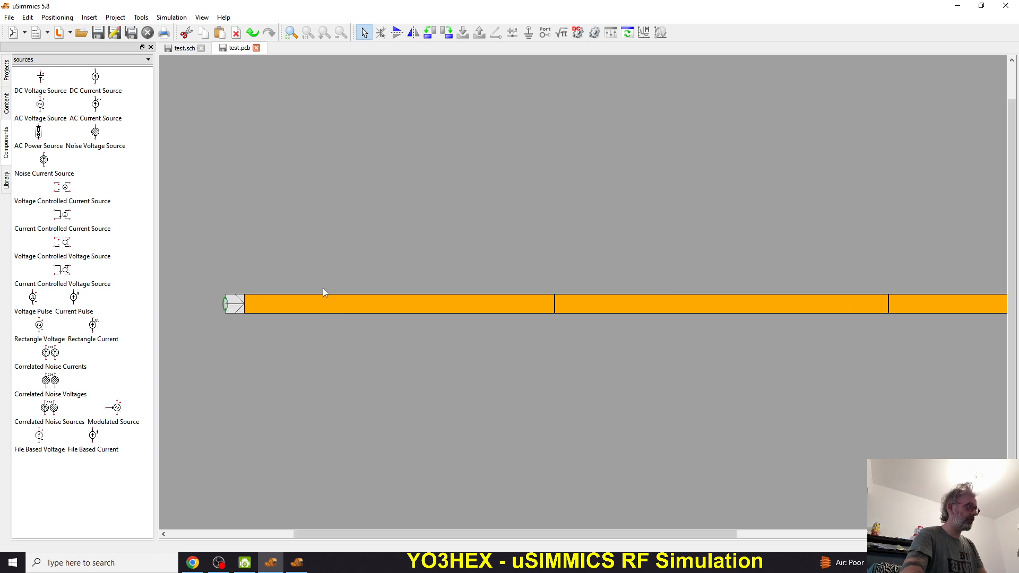
scroll(234, 313, up, 10)
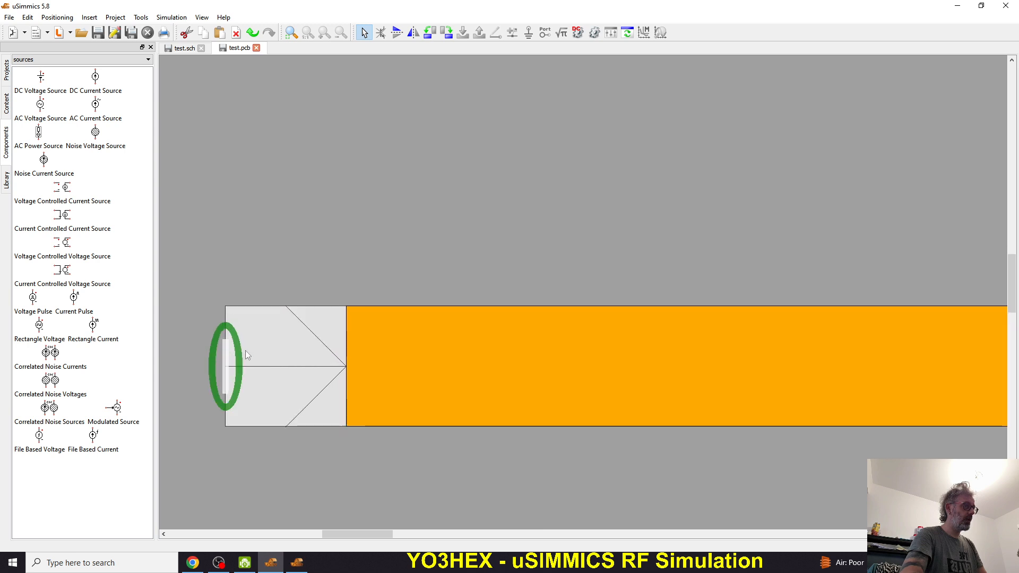
click(300, 357)
double_click(285, 381)
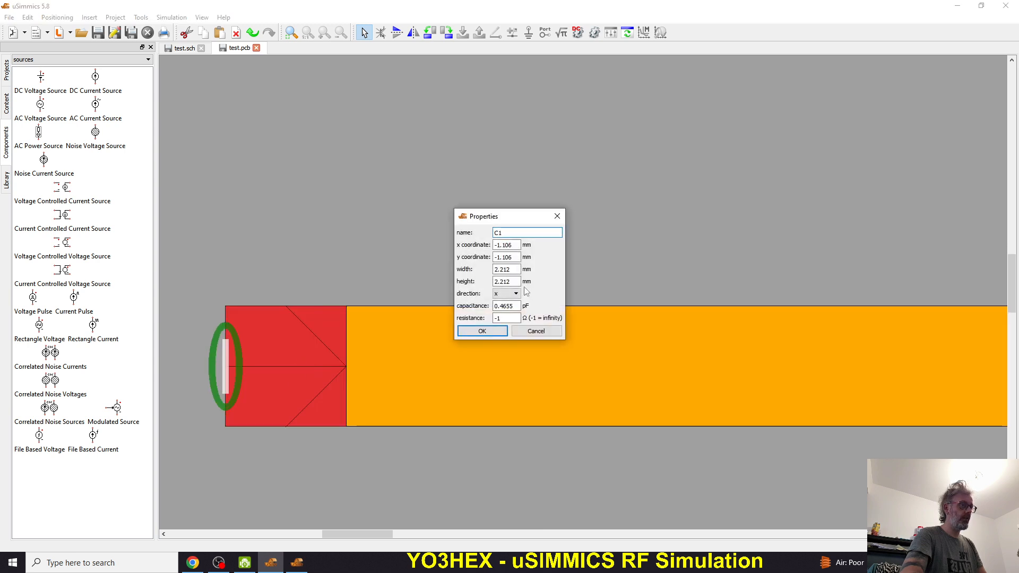
key(Escape)
double_click(226, 371)
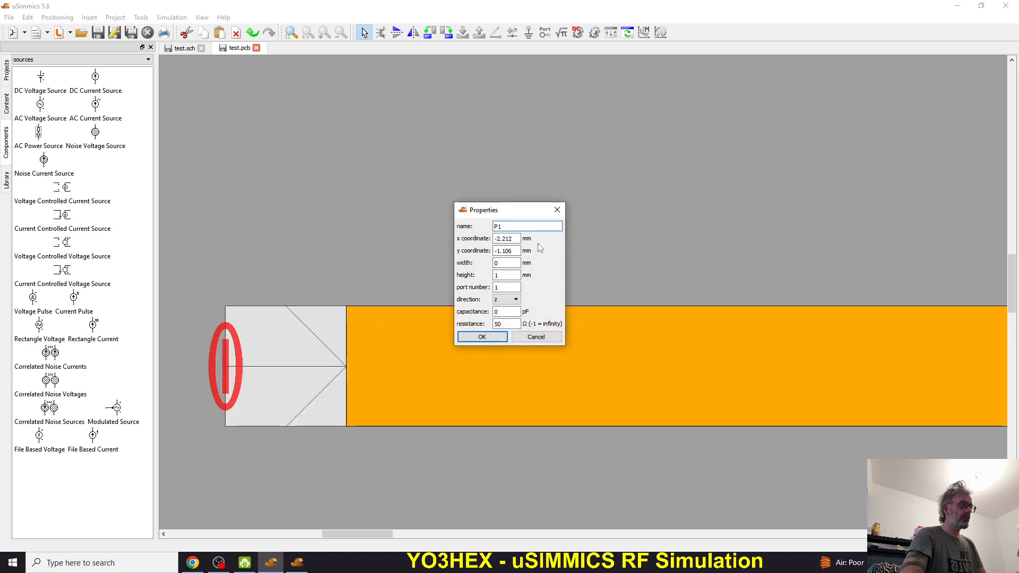
key(Escape)
double_click(293, 380)
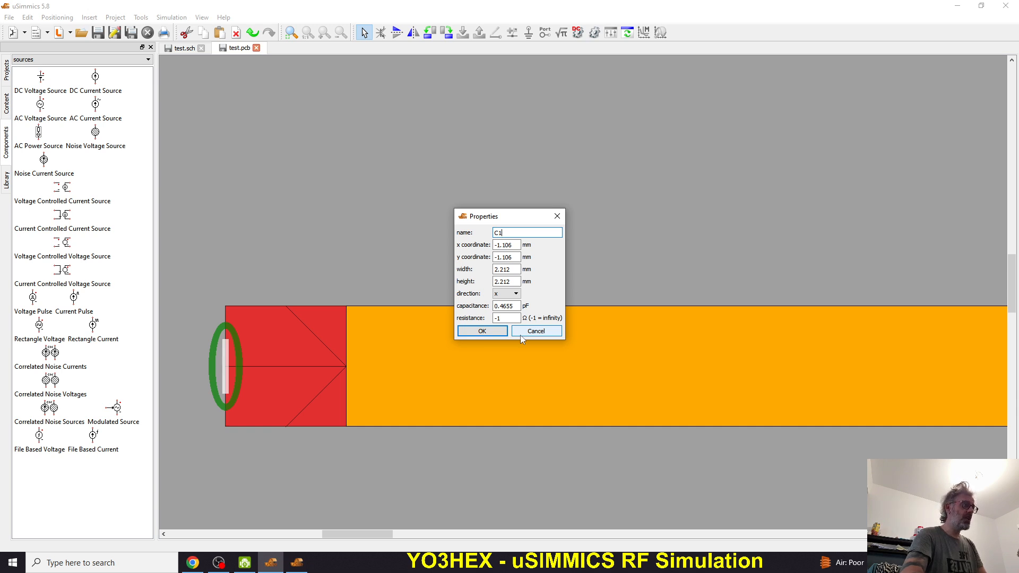
click(536, 330)
Examine the two narrow gaps between the microstrip line segments in the filter layout.
scroll(331, 320, down, 1)
scroll(331, 320, down, 2)
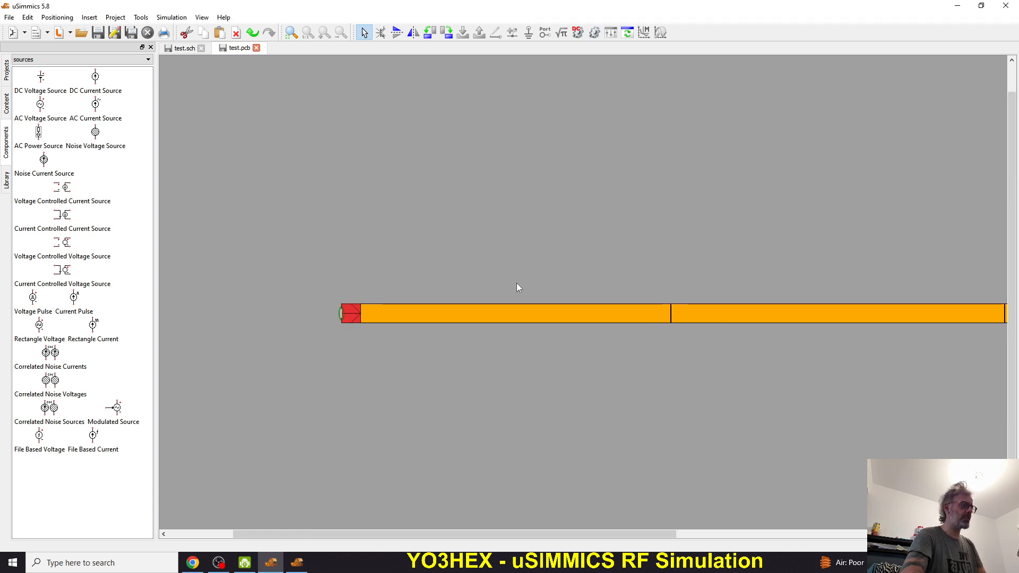
scroll(517, 283, down, 1)
scroll(626, 281, up, 1)
scroll(681, 289, down, 1)
scroll(527, 280, up, 4)
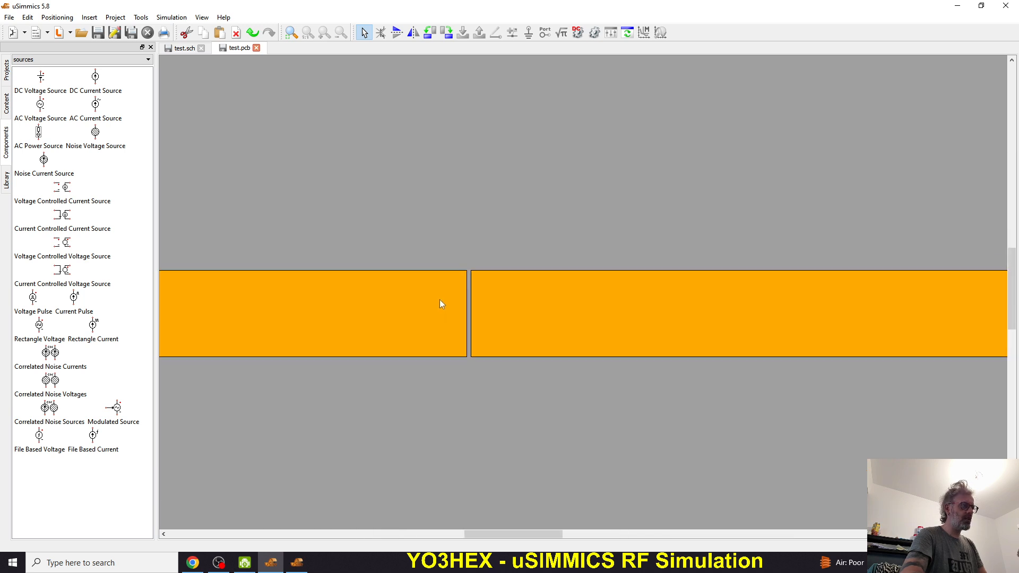
scroll(426, 286, up, 6)
scroll(427, 287, down, 7)
scroll(573, 287, down, 2)
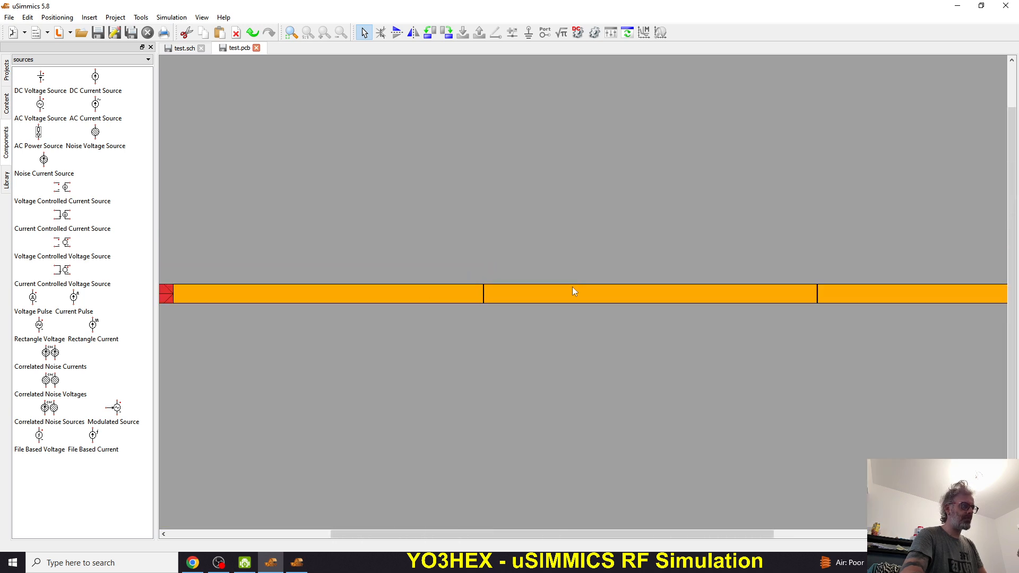
scroll(735, 291, down, 1)
scroll(715, 298, up, 4)
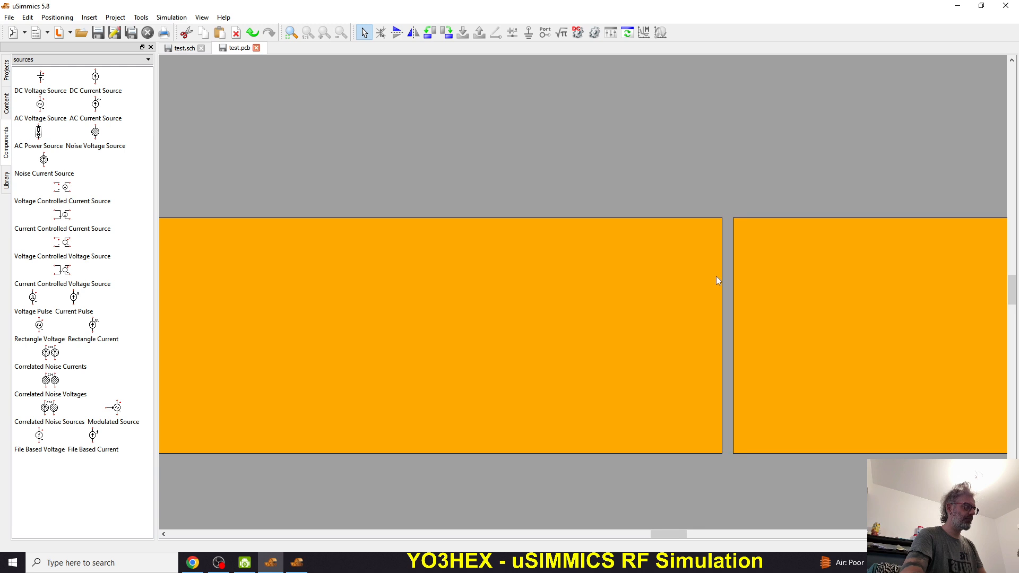
scroll(716, 282, down, 3)
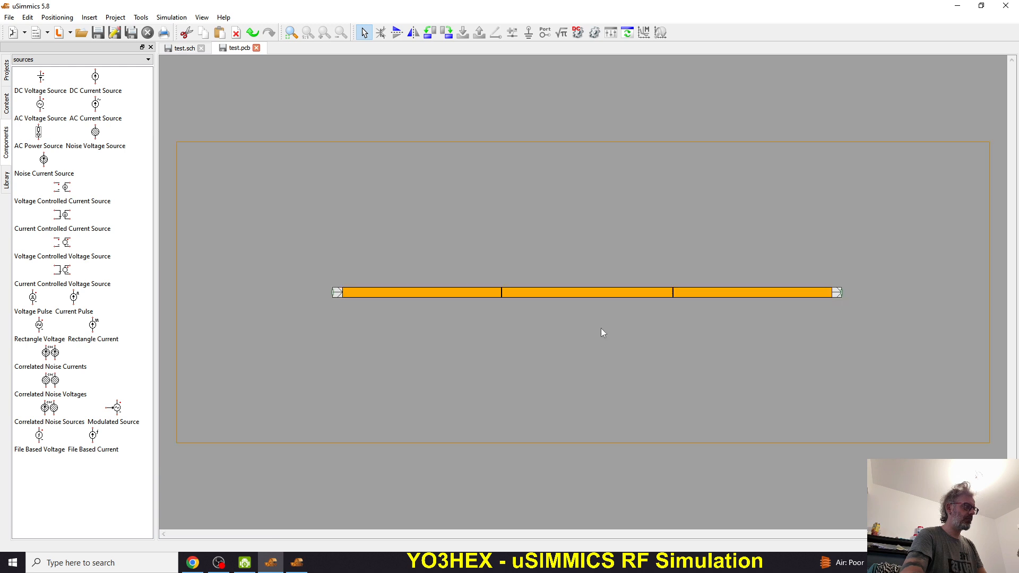
Run the EM field simulation of the test.pcb layout, moving the progress window to see the simulation mesh.
key(F2)
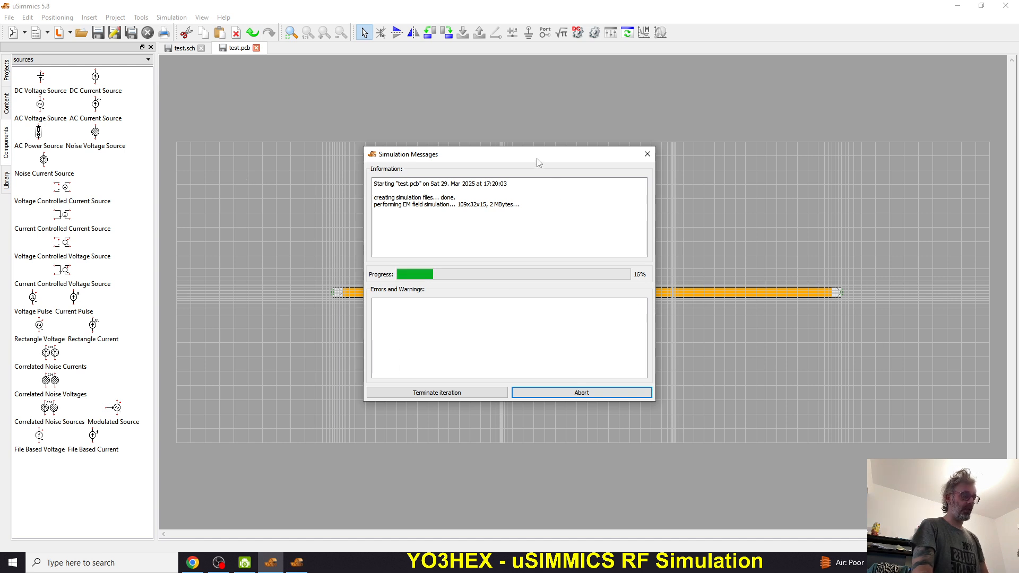
drag(539, 155, 542, 340)
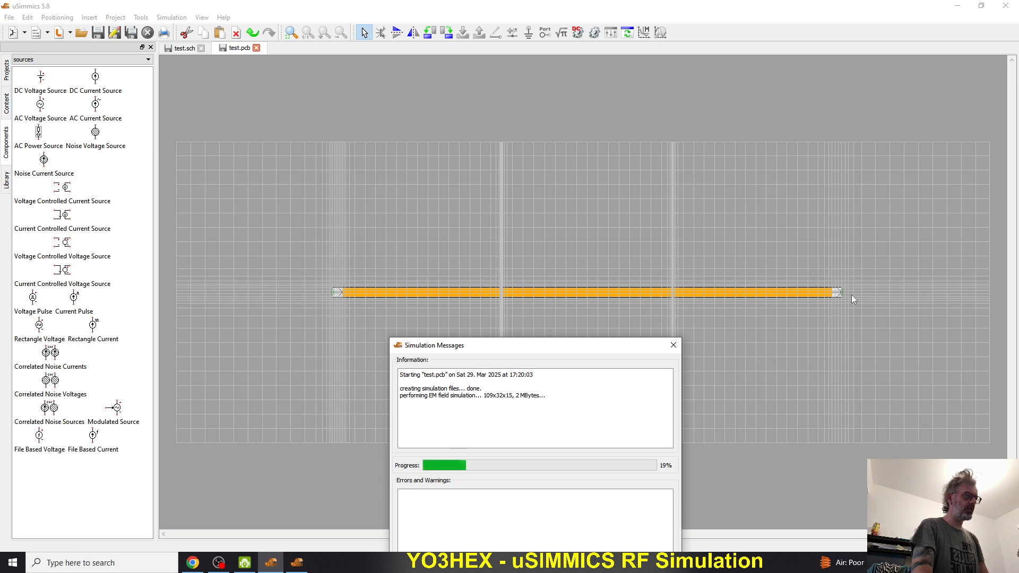
drag(525, 351, 548, 183)
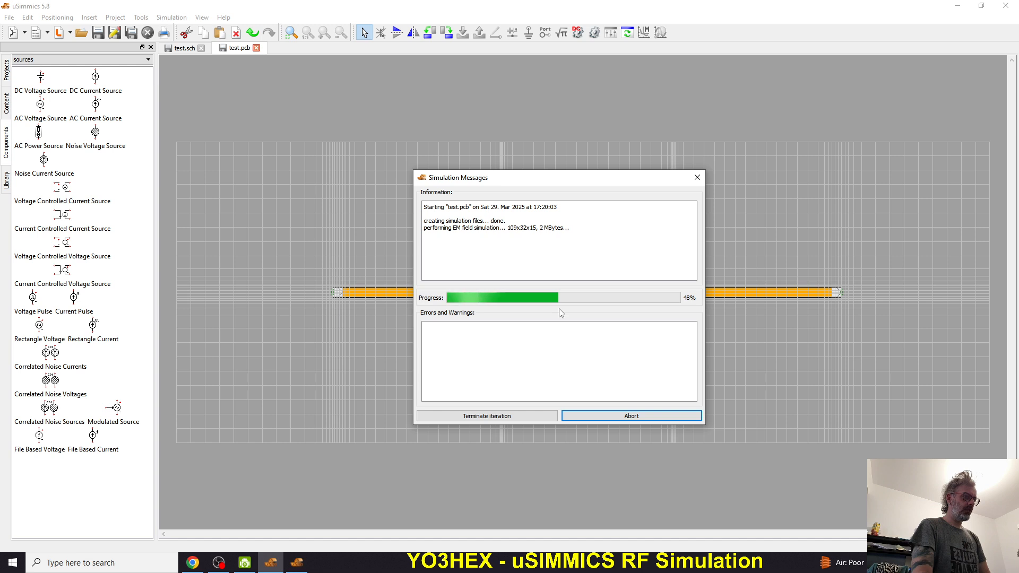
drag(557, 184, 553, 143)
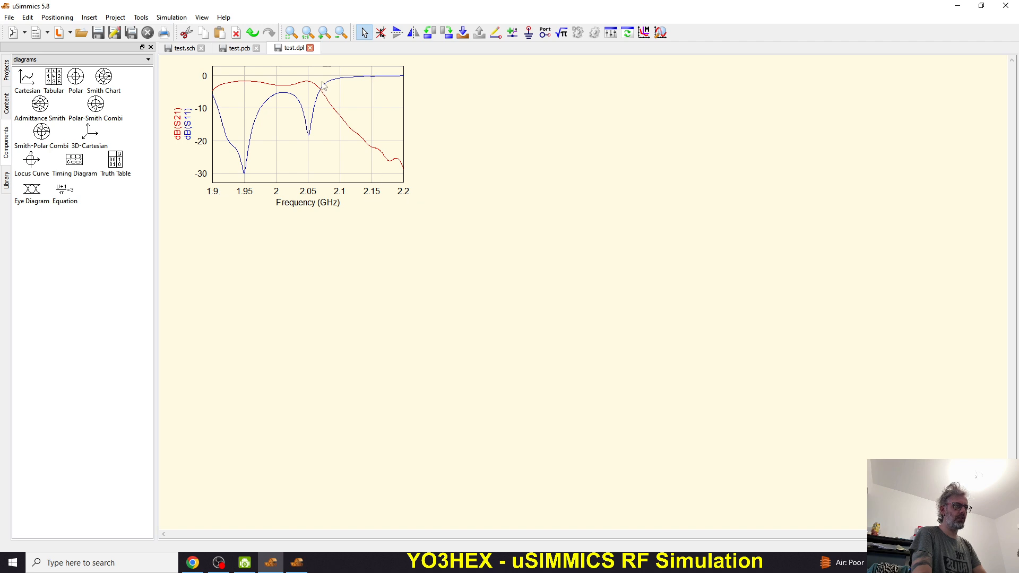
Close the test.dpl results and the test.pcb layout, discarding their unsaved changes.
click(310, 48)
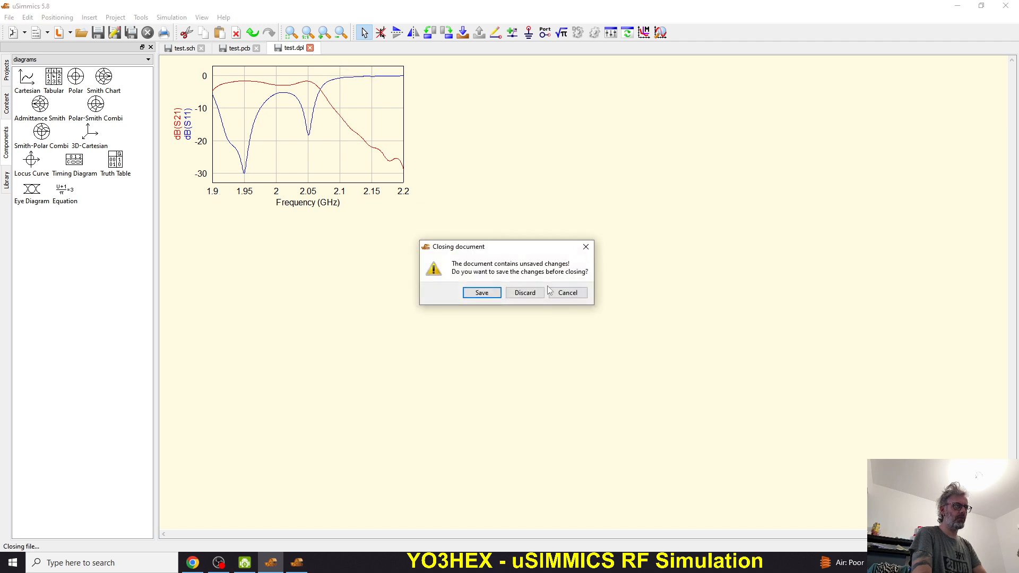
click(523, 294)
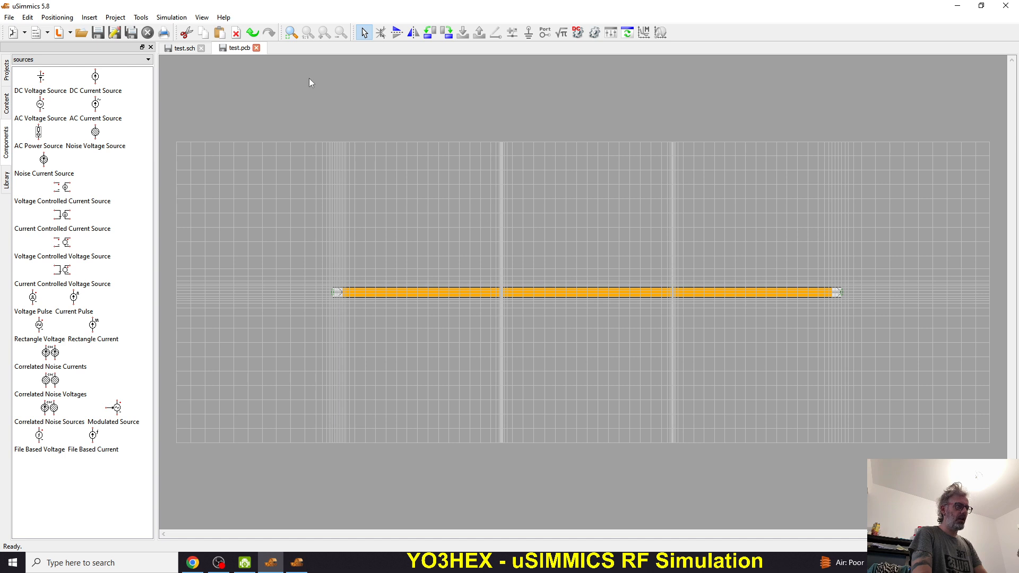
click(257, 48)
click(523, 293)
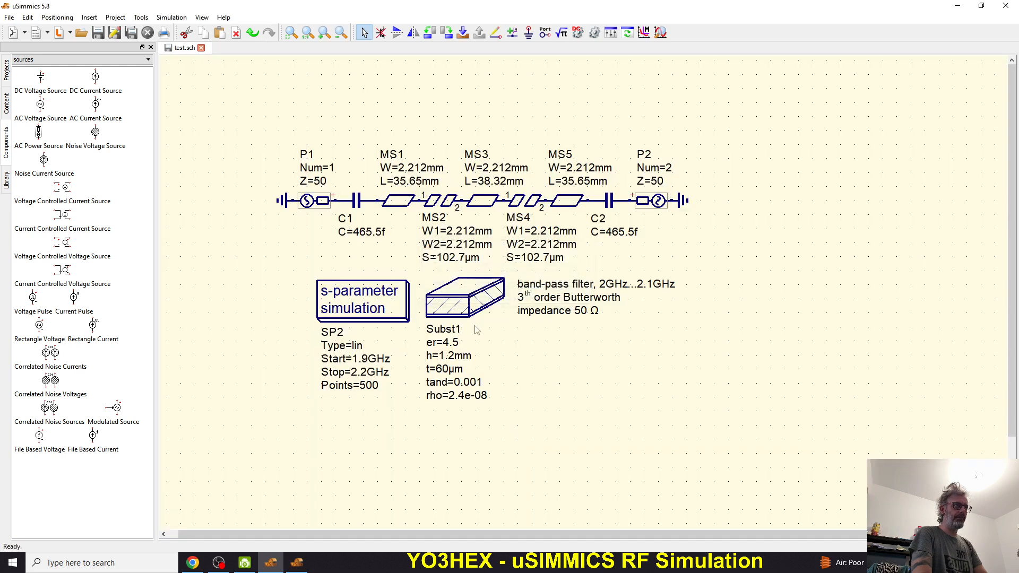